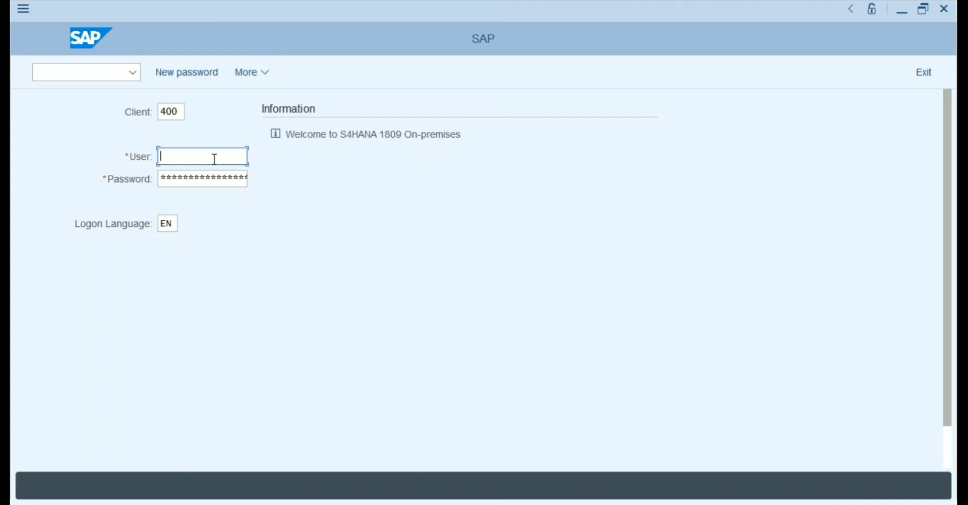
Pick the saved user name from the history and enter the password.
left_click(214, 159)
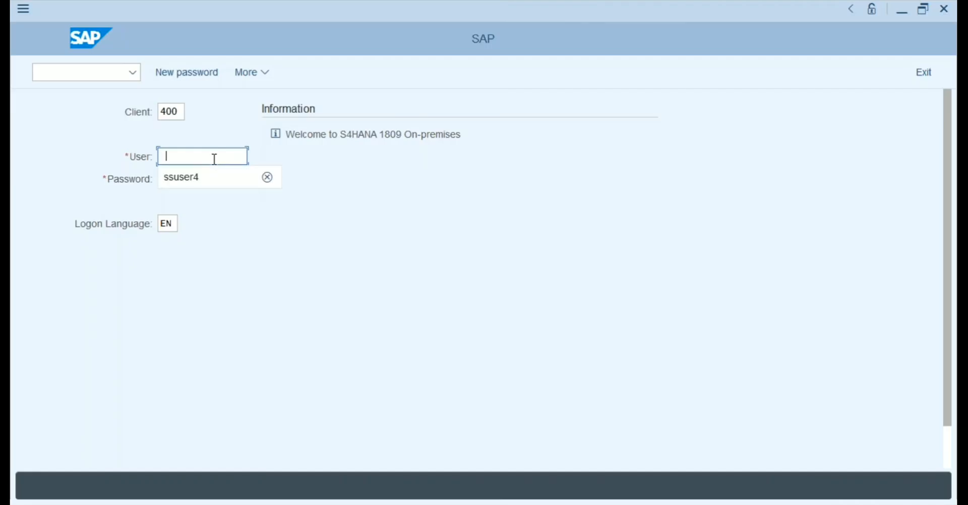
key("Return")
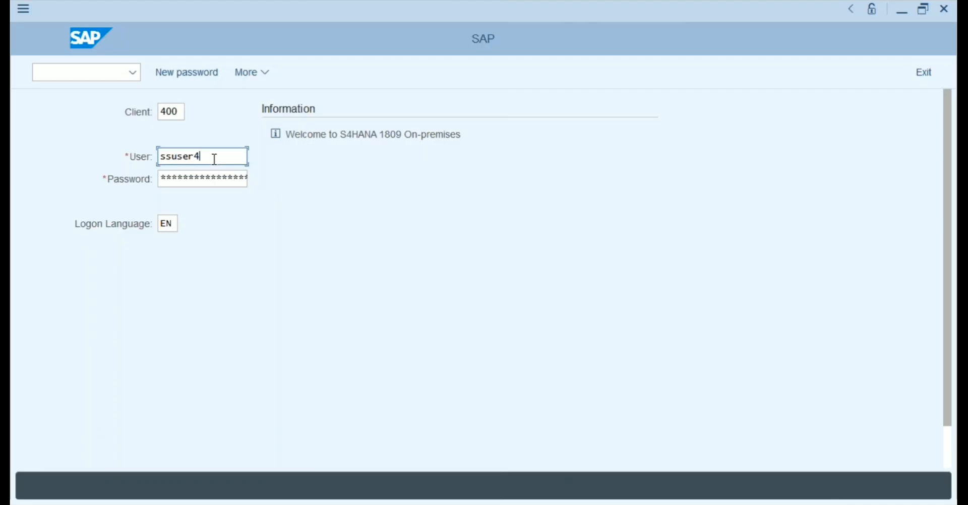
key("Tab")
type("*******")
Check the logon form's client 400 and logon language EN entries.
left_click(174, 222)
left_click(179, 113)
left_click(174, 223)
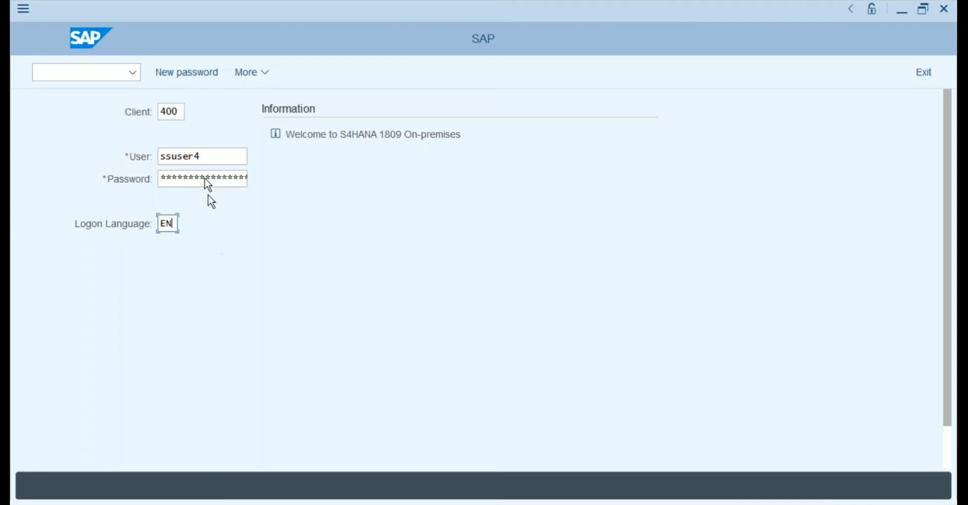
left_click(180, 112)
left_click(206, 158)
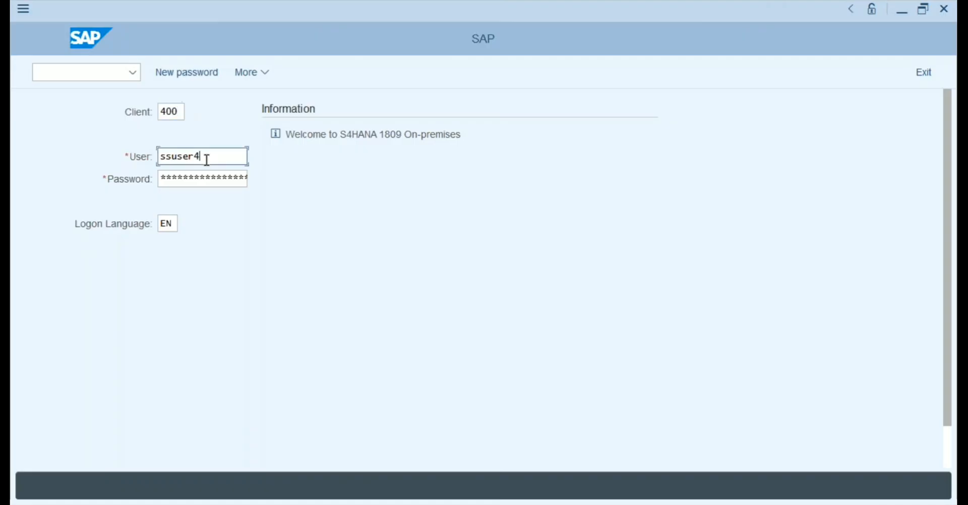
left_click(180, 113)
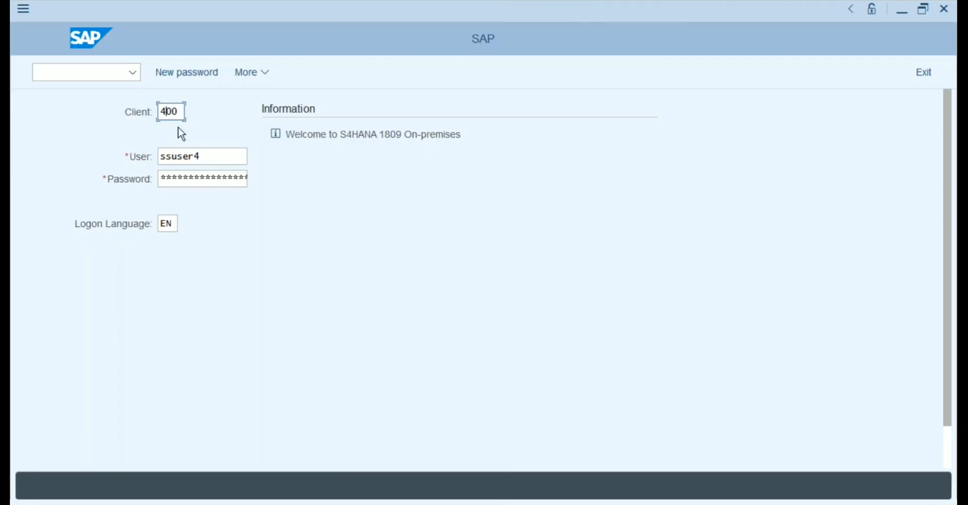
Review the user, password and language EN fields, then log on to client 400.
left_click(207, 157)
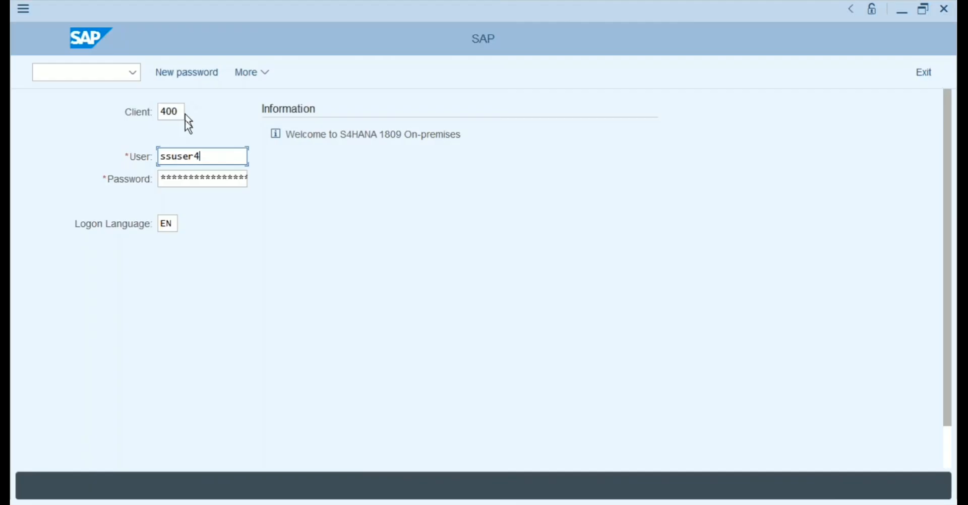
left_click(182, 176)
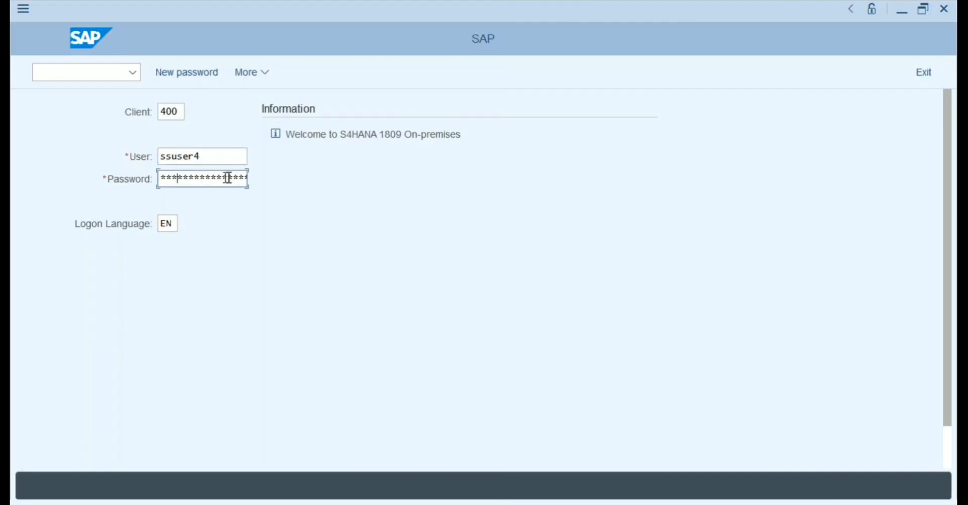
left_click(175, 224)
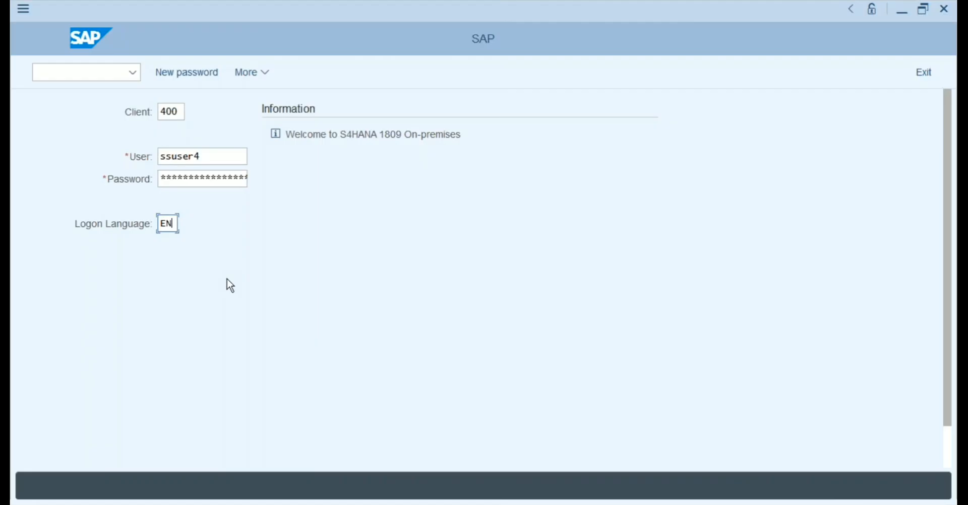
key("Return")
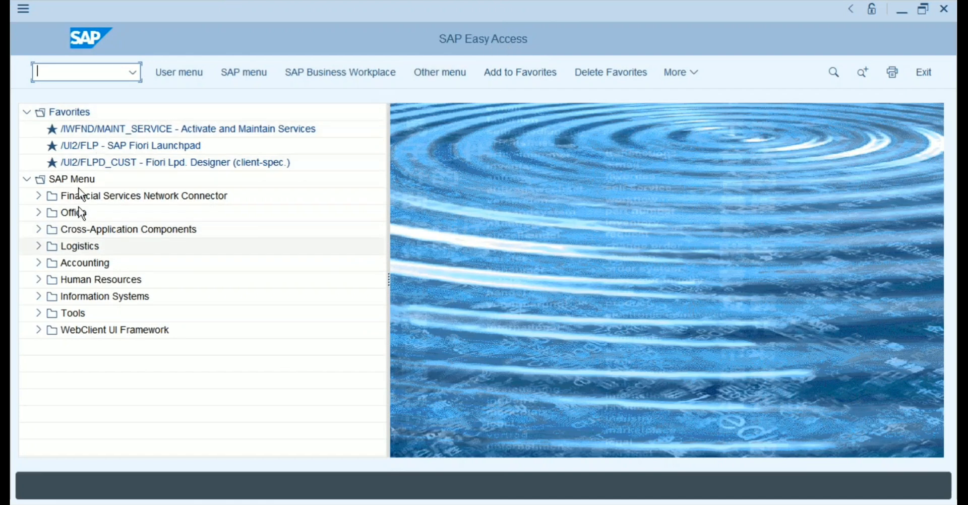
Collapse Favorites in SAP Easy Access and expand the Logistics node of the SAP Menu.
left_click(27, 112)
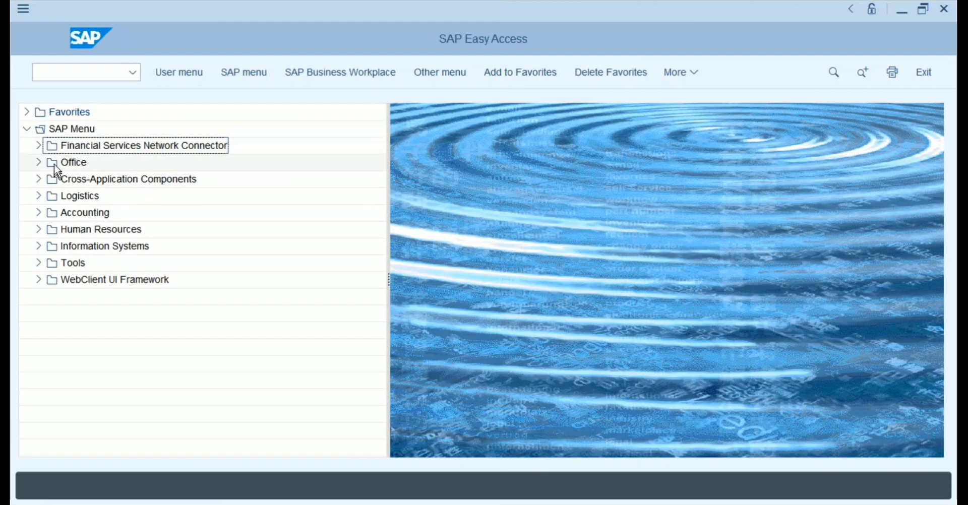
left_click(69, 200)
left_click(71, 216)
left_click(73, 231)
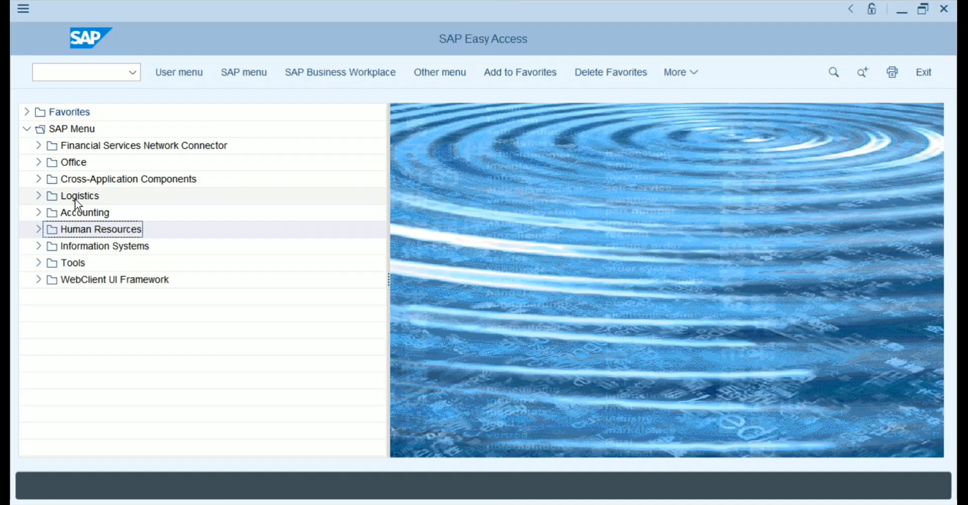
left_click(39, 196)
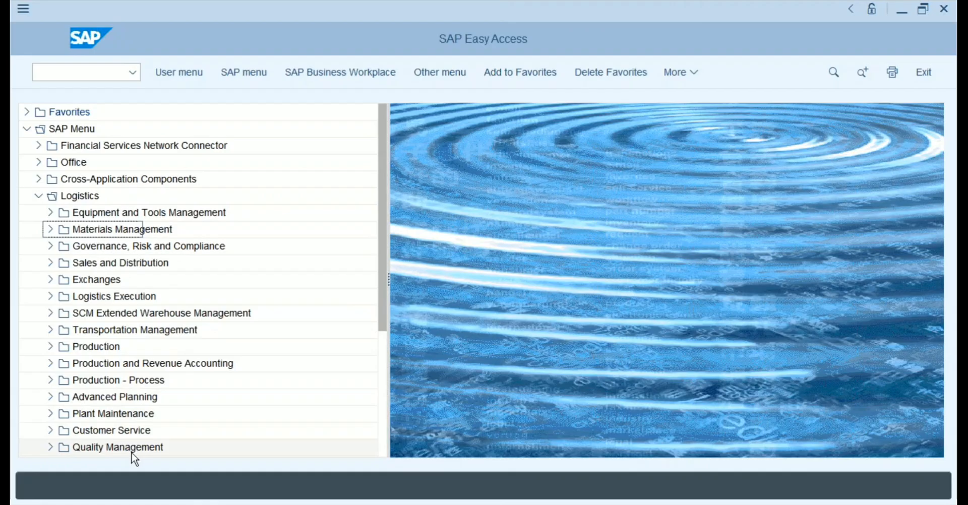
Fold up Logistics, then expand and refold Accounting and Human Resources in turn.
left_click(38, 197)
left_click(38, 213)
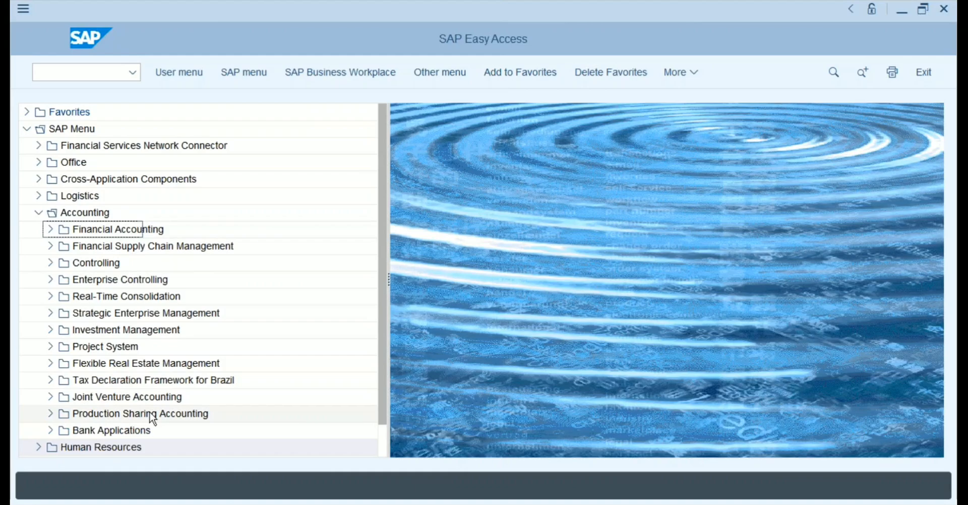
left_click(38, 214)
left_click(36, 229)
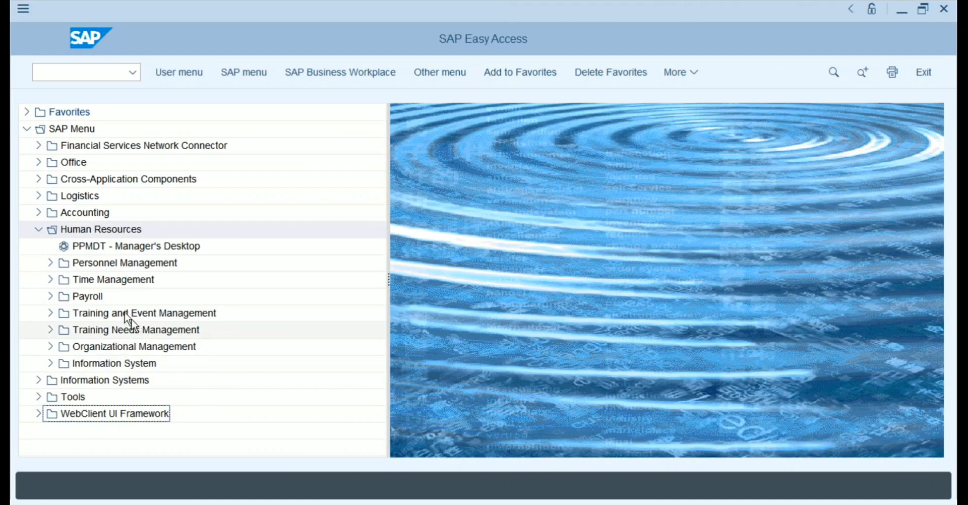
left_click(39, 230)
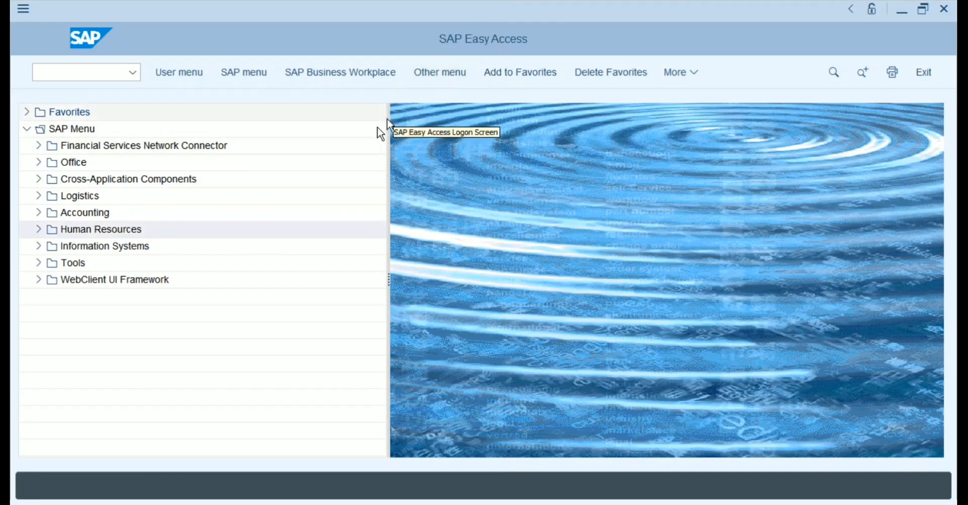
Launch Notepad from the Start menu and set its font size to 20.
key("super")
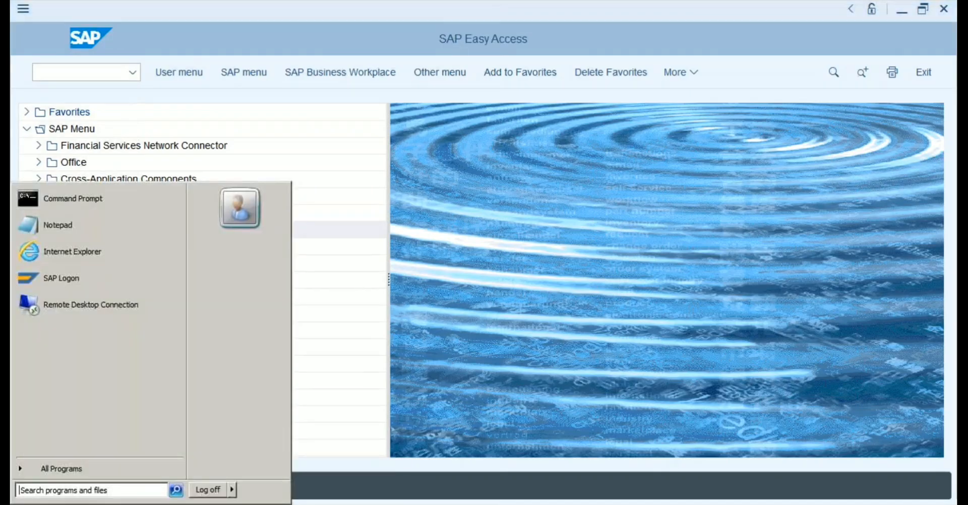
left_click(75, 225)
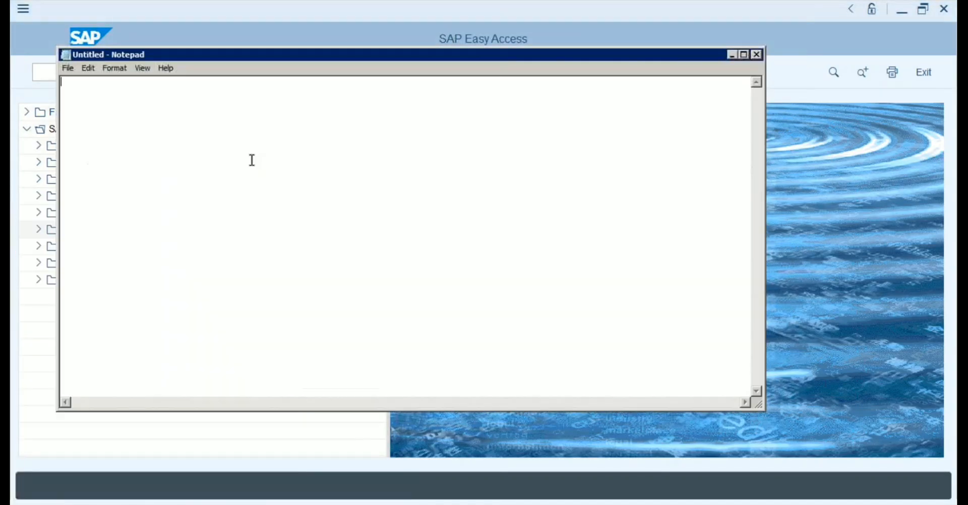
left_click(115, 69)
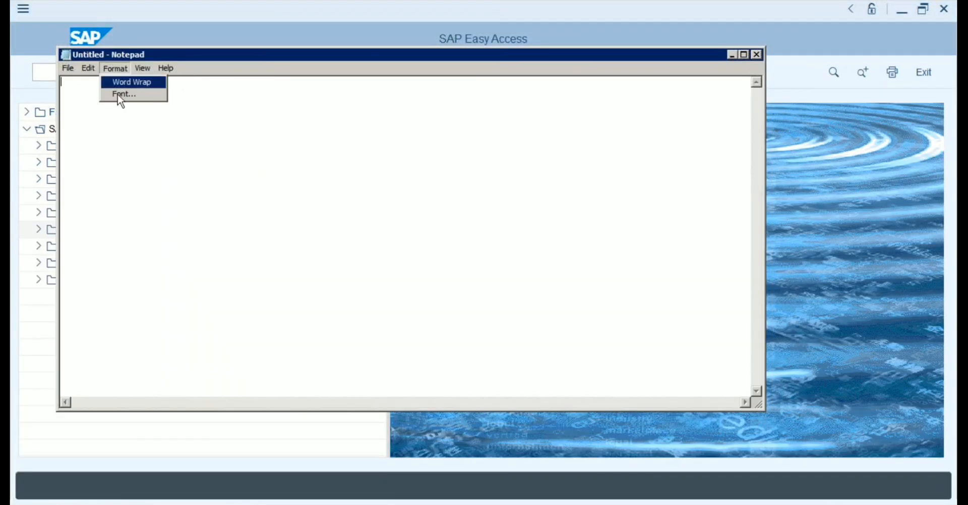
left_click(120, 95)
left_click(326, 265)
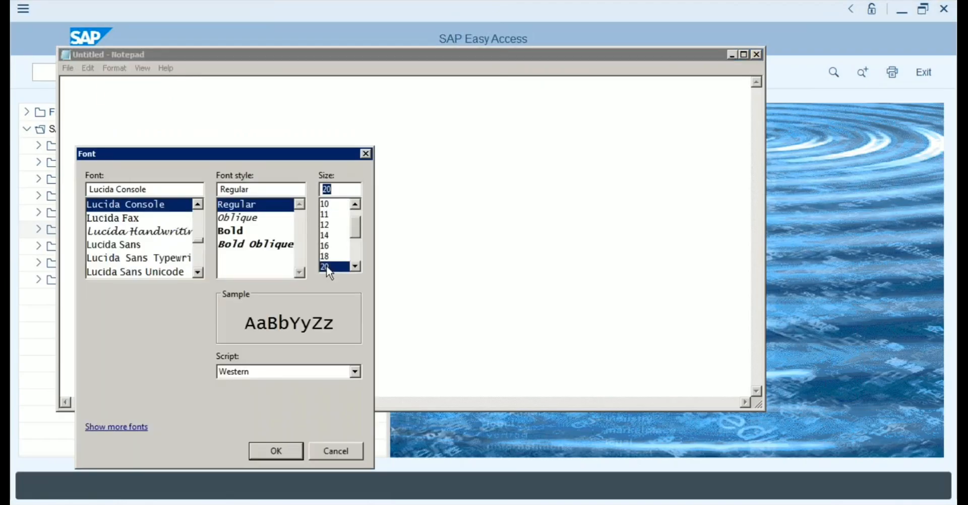
left_click(283, 456)
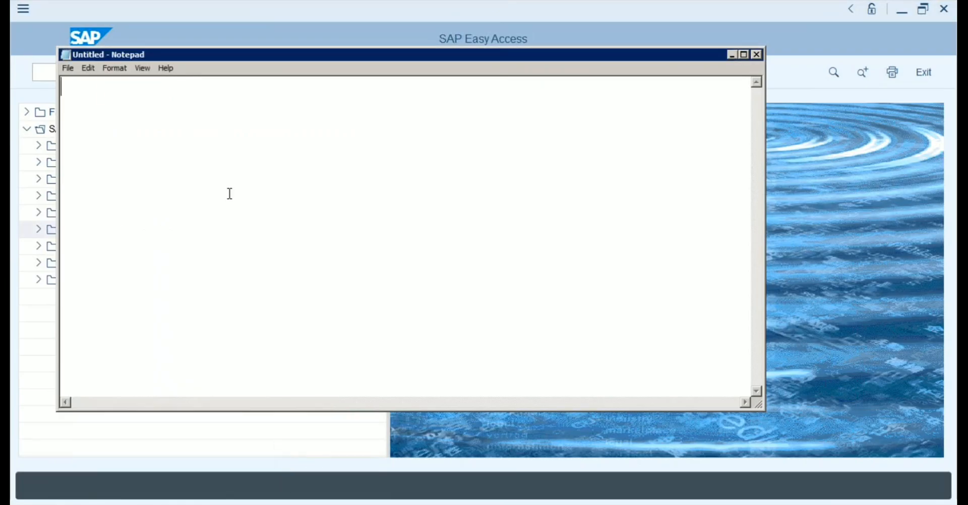
Type 'SAP:', '2 kind of users:', '1. Consultants' and '2. End Users' as separate lines.
type("SAP:")
key("Return")
key("Return")
type("2 ki")
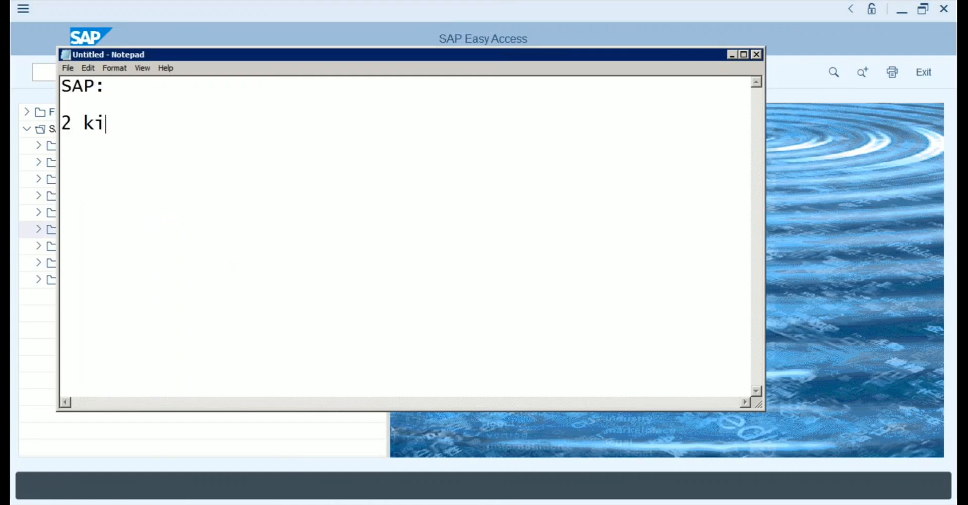
type("nd of u")
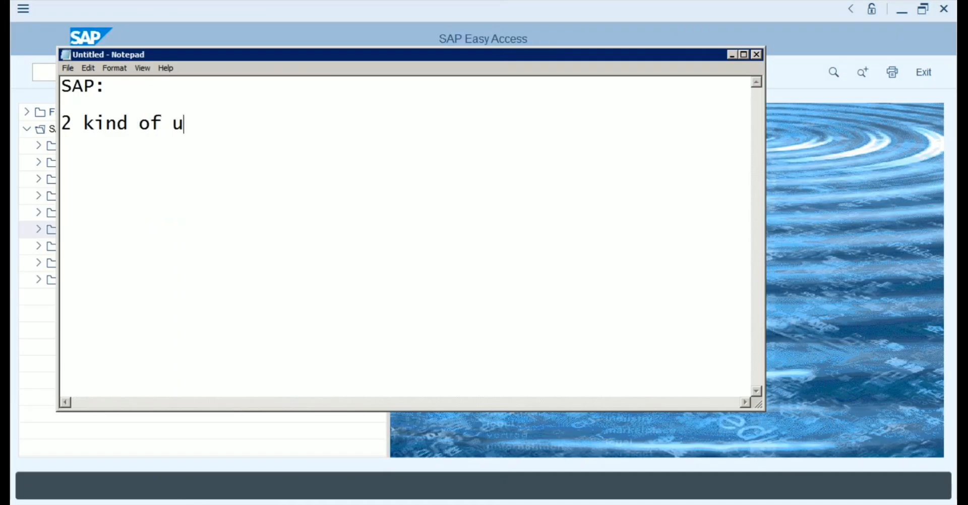
type("sers:")
key("Return")
key("Return")
type("1. ")
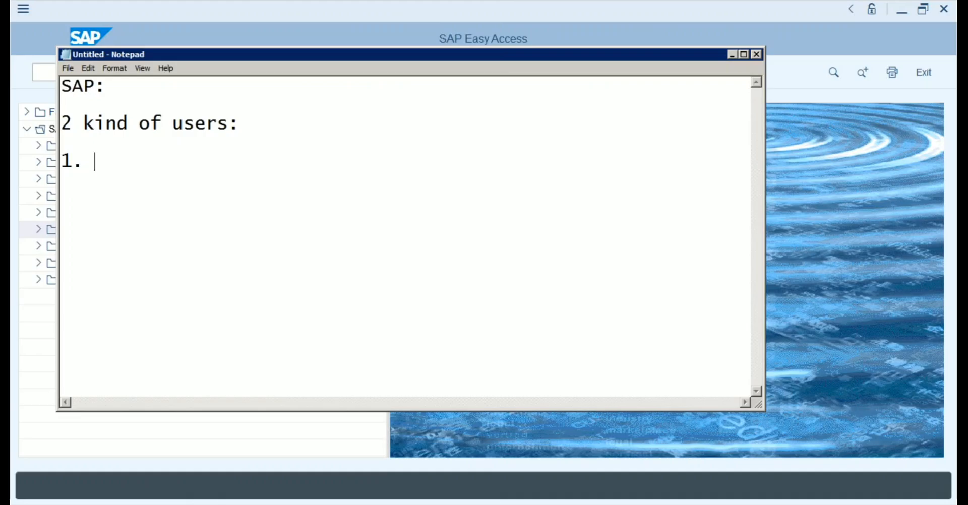
type("Consul")
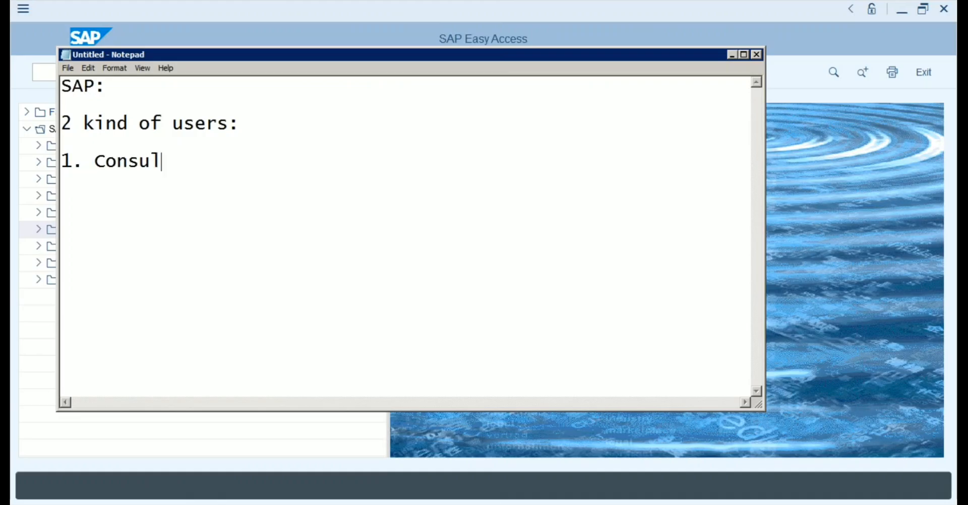
type("tants")
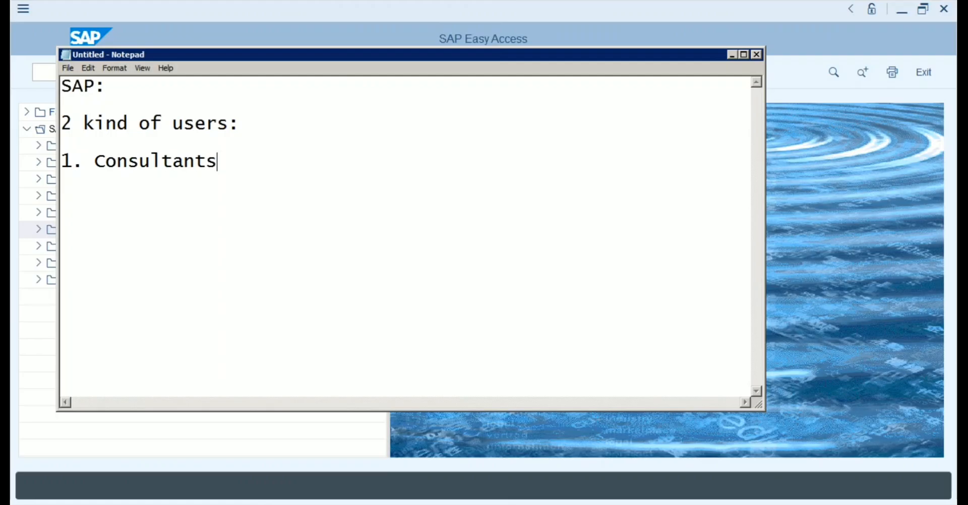
key("Return")
type("2. End ")
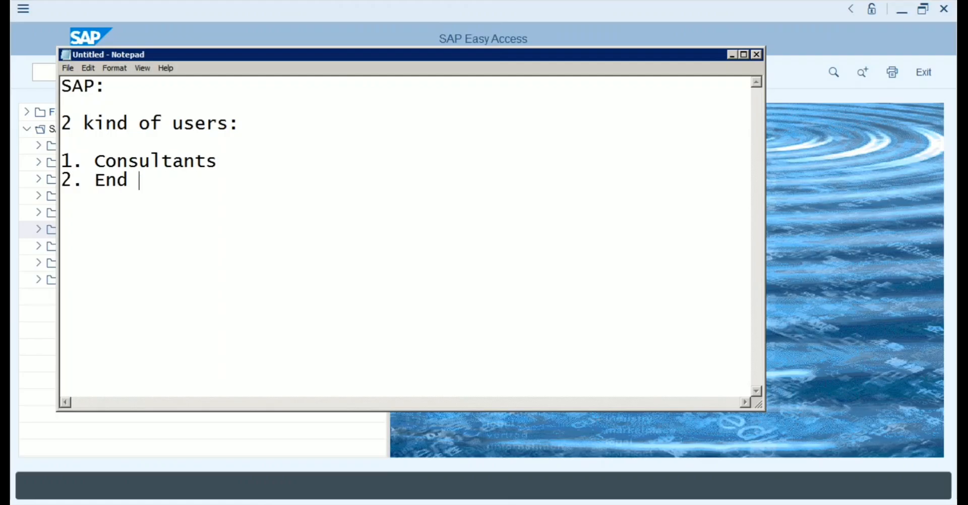
type("Users")
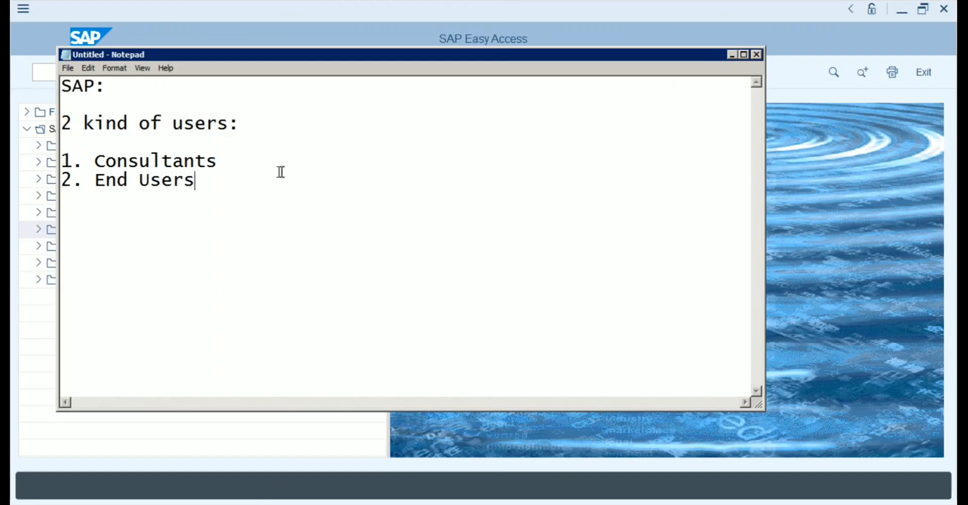
Append '- Functional' to the Consultants line and minimize Notepad.
left_click(229, 160)
type("- Fi")
key("BackSpace")
type("unctiona")
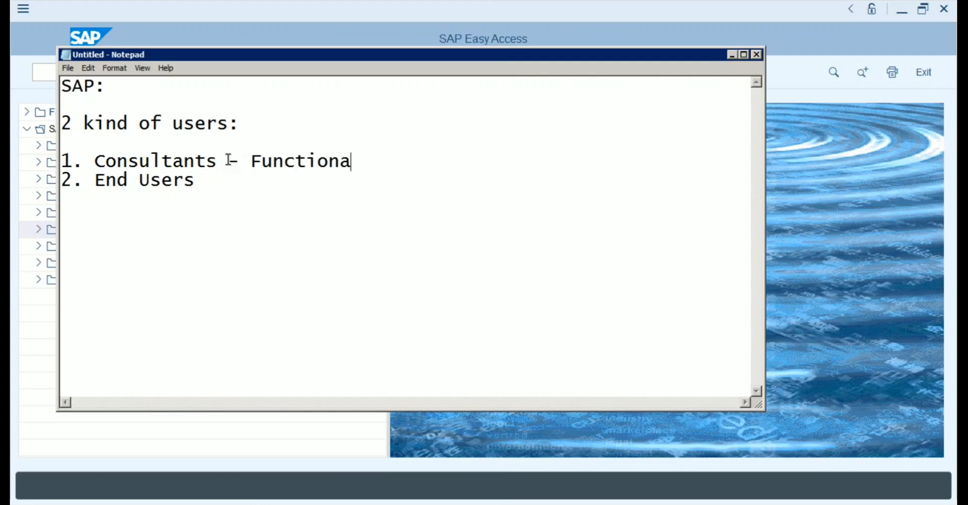
type("l")
left_click(244, 124)
left_click(229, 163)
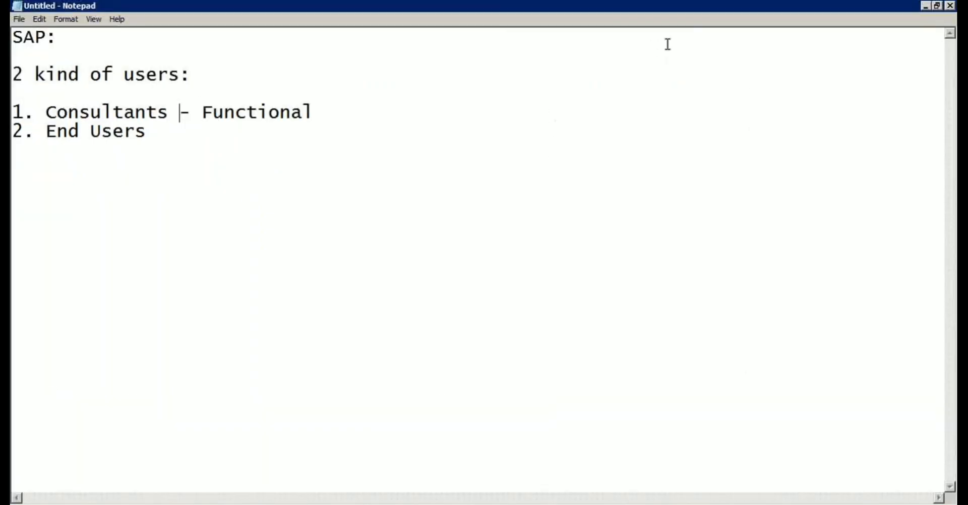
left_click(924, 6)
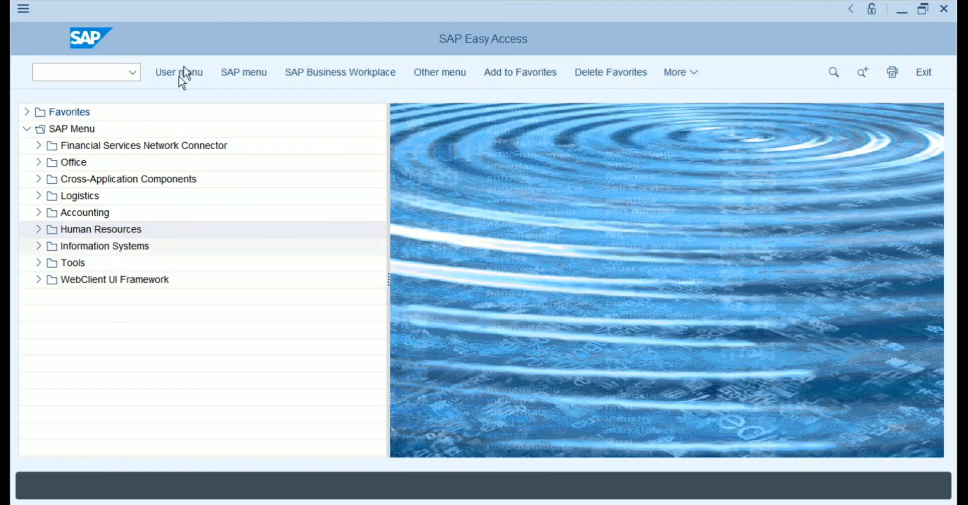
Expand the Accounting and Logistics folders in the SAP Menu tree.
left_click(38, 197)
left_click(38, 111)
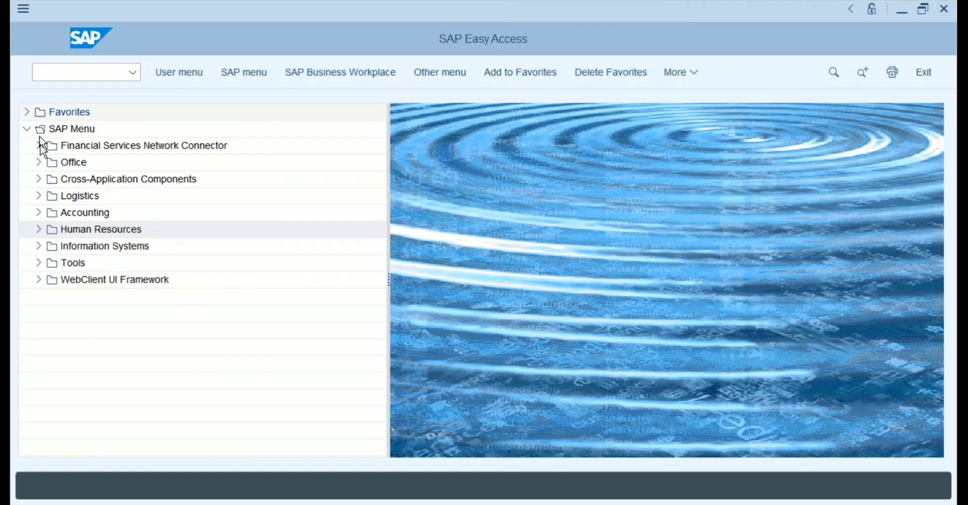
left_click(38, 212)
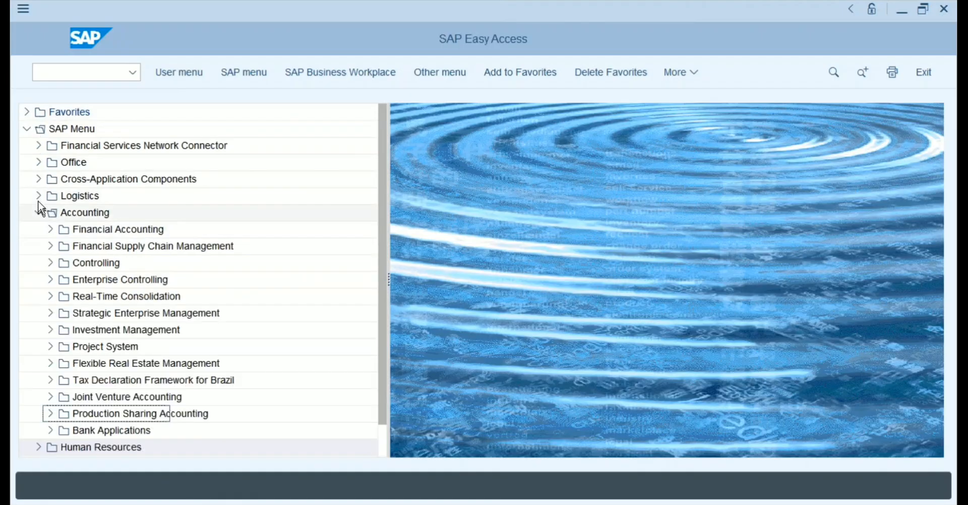
left_click(38, 196)
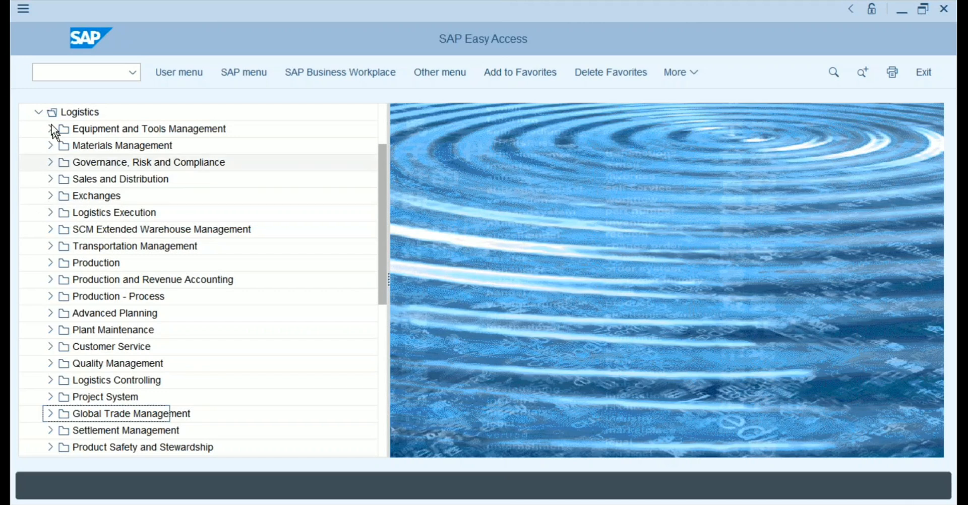
Fold up the Logistics and Accounting folders in the SAP Menu.
left_click(40, 113)
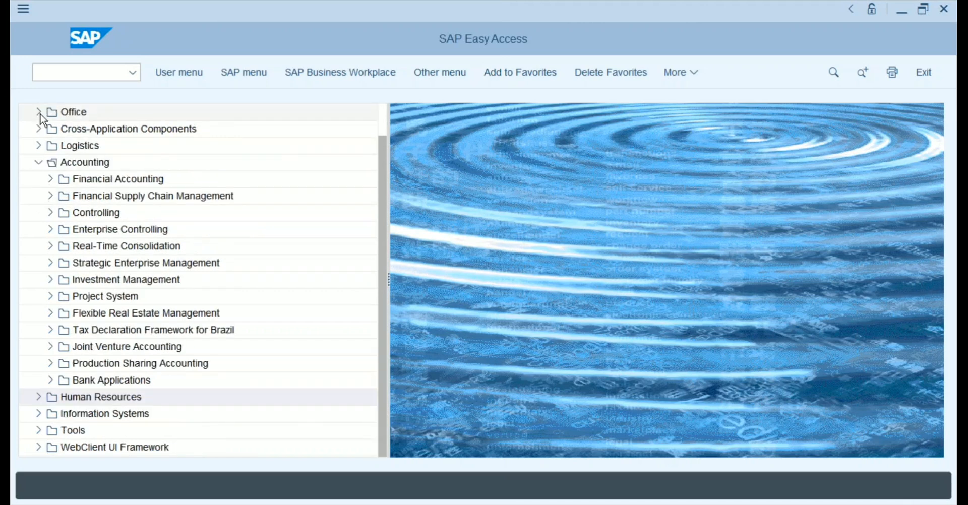
left_click(38, 163)
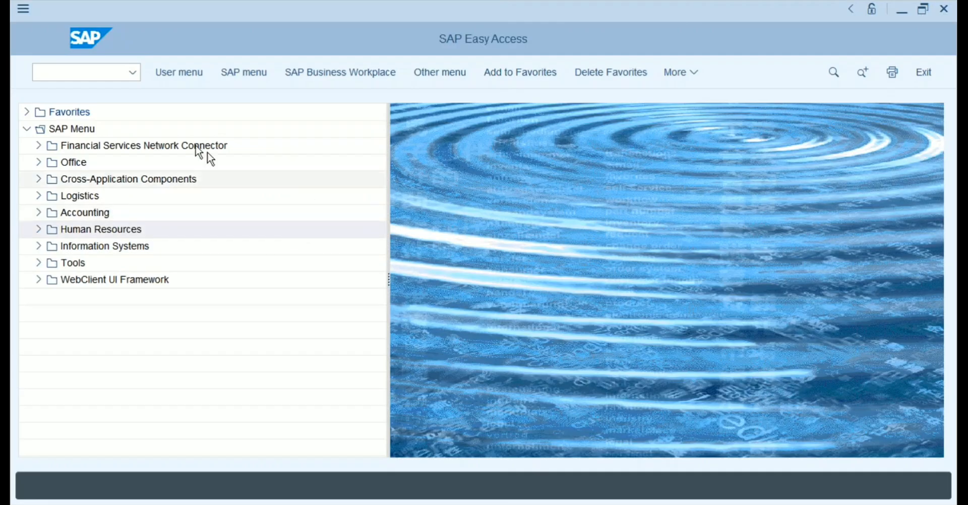
Run transaction SPRO and open the SAP Reference IMG.
left_click(103, 74)
type("spro")
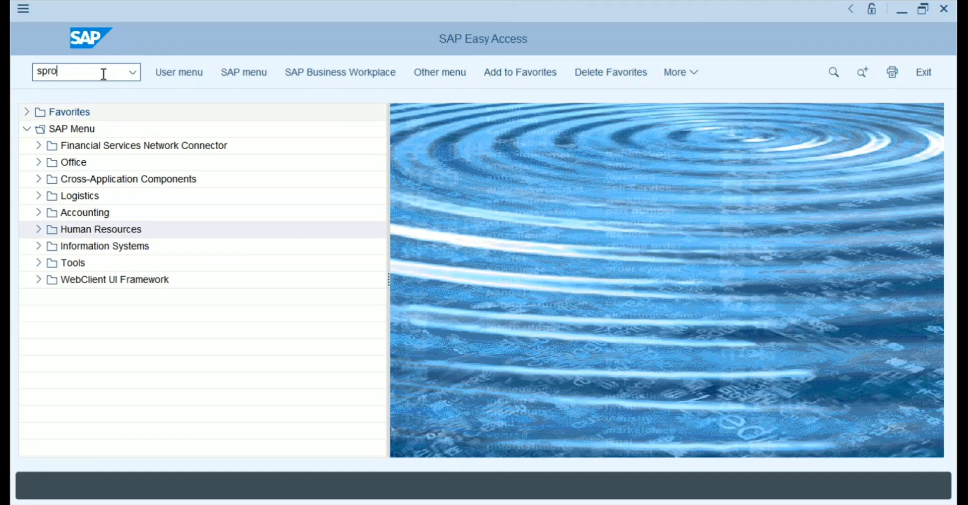
key("Return")
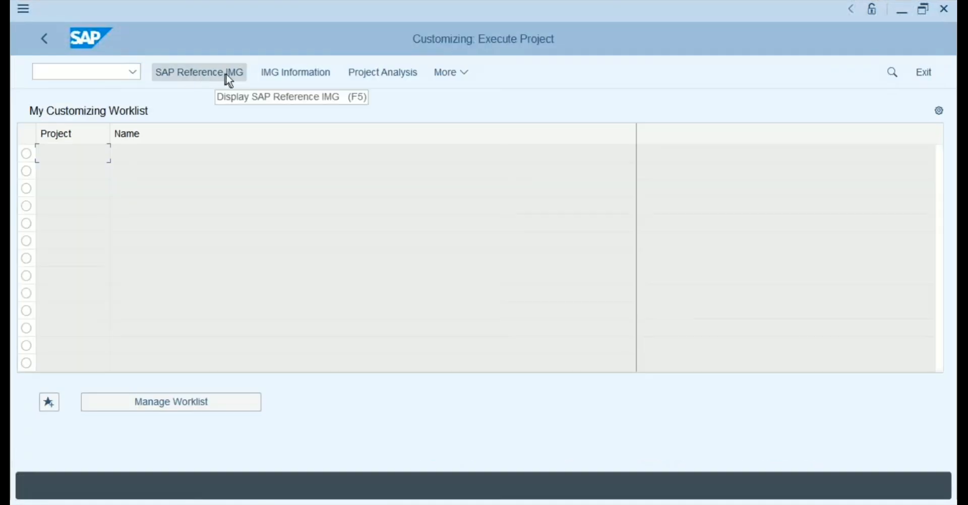
left_click(217, 79)
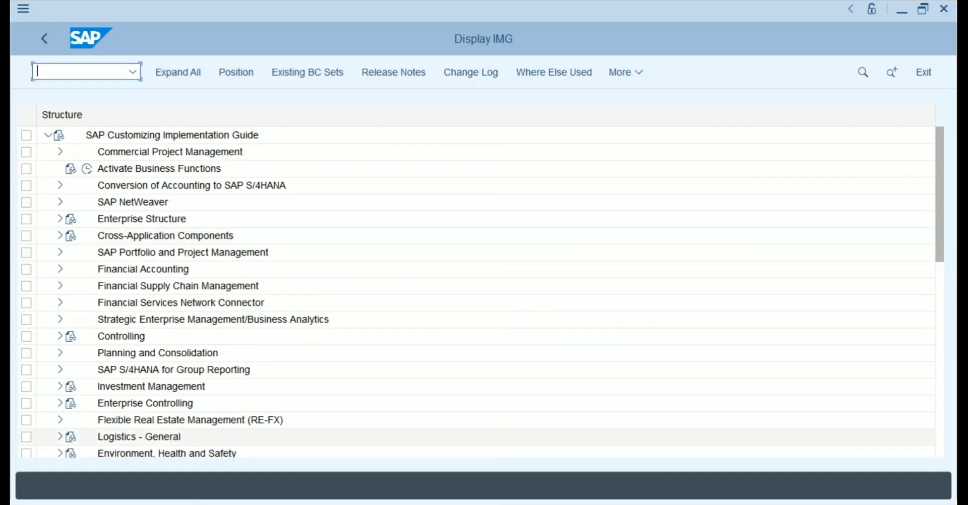
left_click(287, 504)
Add a 'Real Time Scenario:' heading and the line 'Customer is a big manufacturing giant'.
left_click(150, 135)
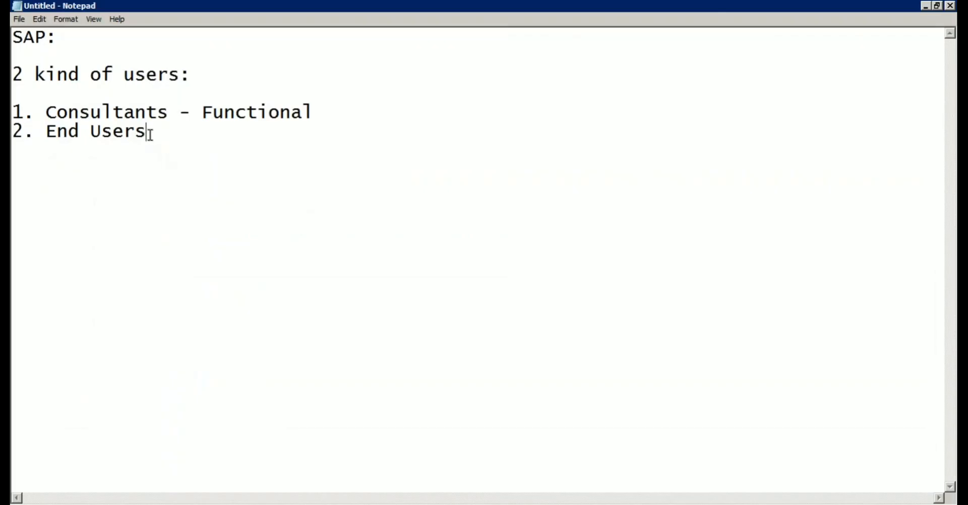
key("Return")
key("Return")
key("Return")
key("Return")
type("Real T")
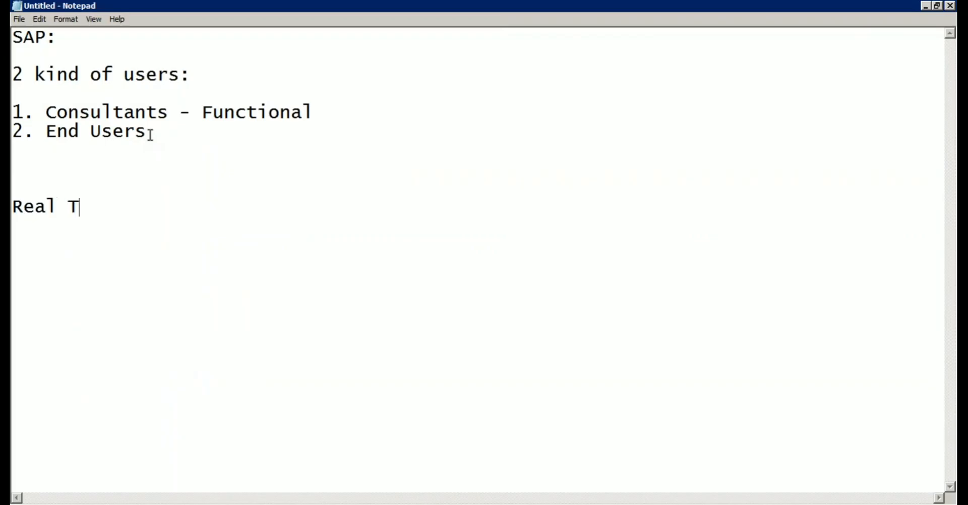
type("ime Sce")
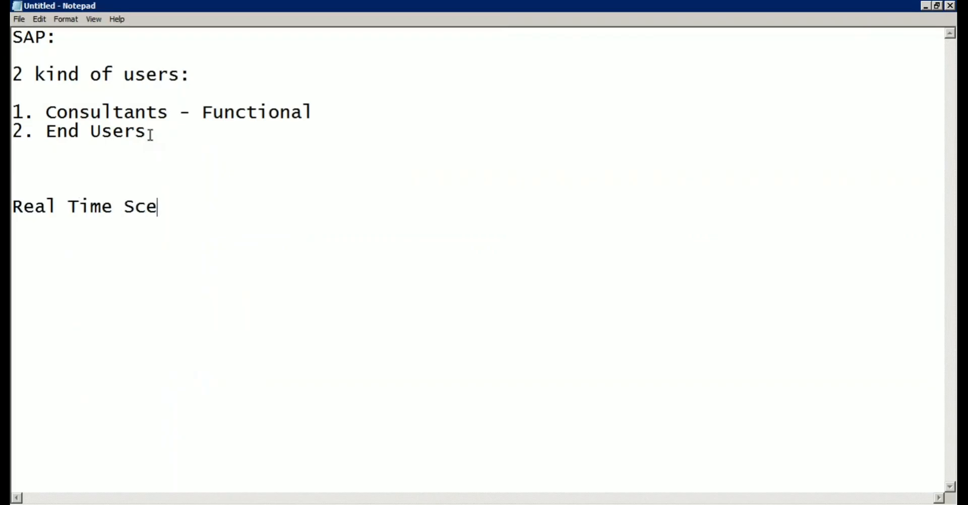
type("nario:")
key("Return")
key("Return")
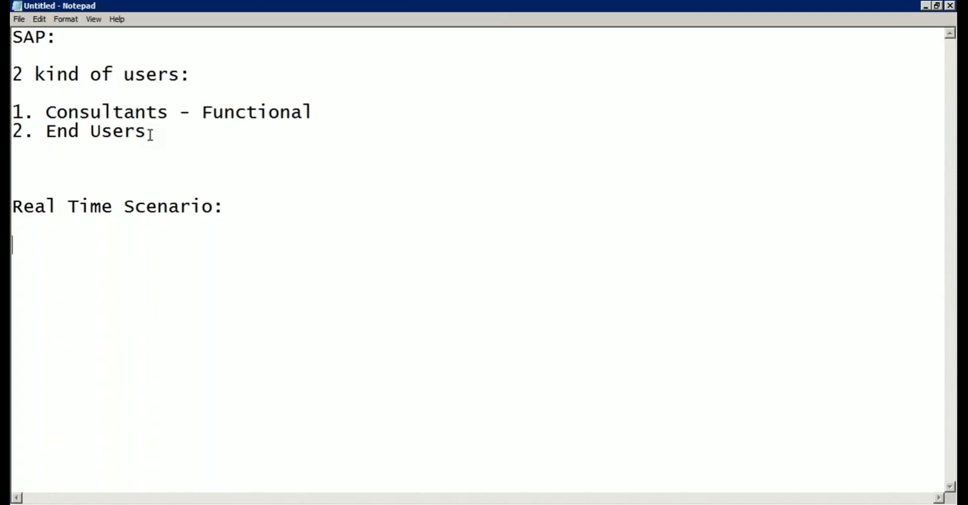
type("Customer ")
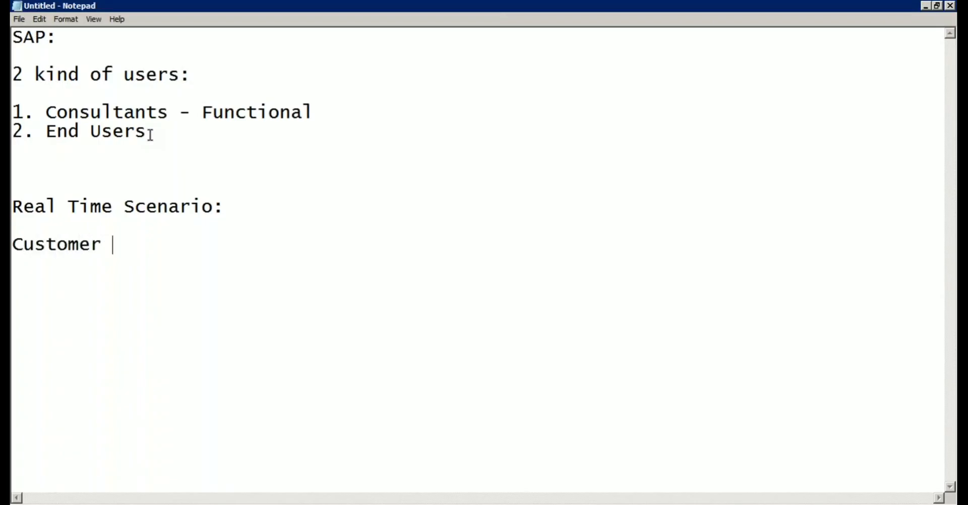
type("is a big ")
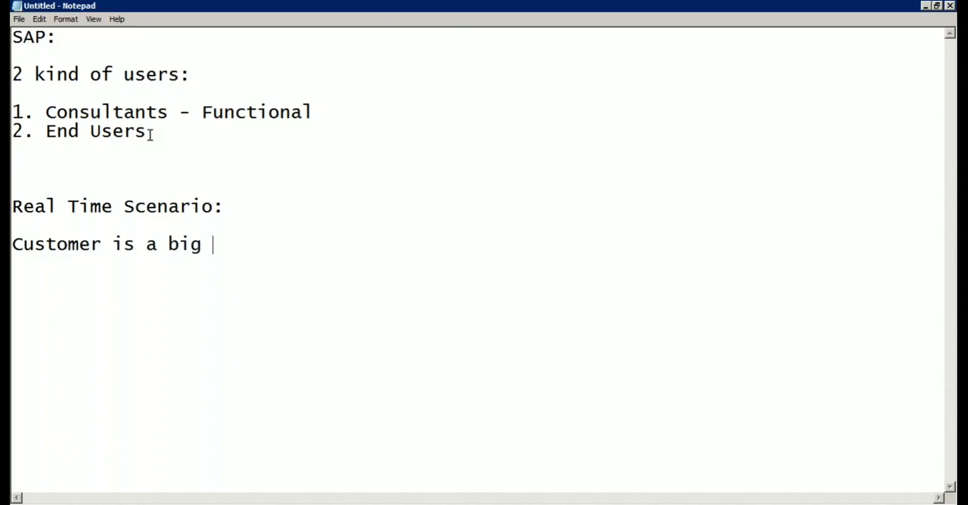
type("manufact")
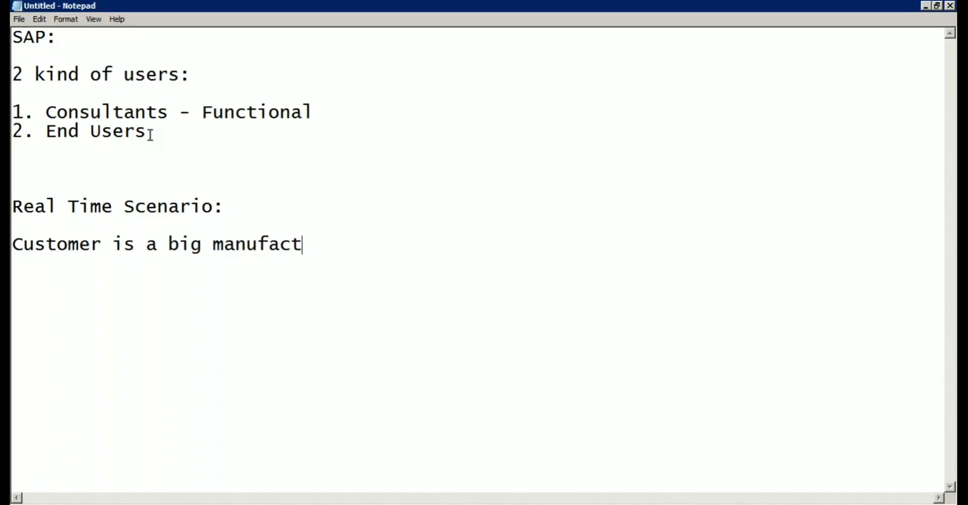
type("uring giant")
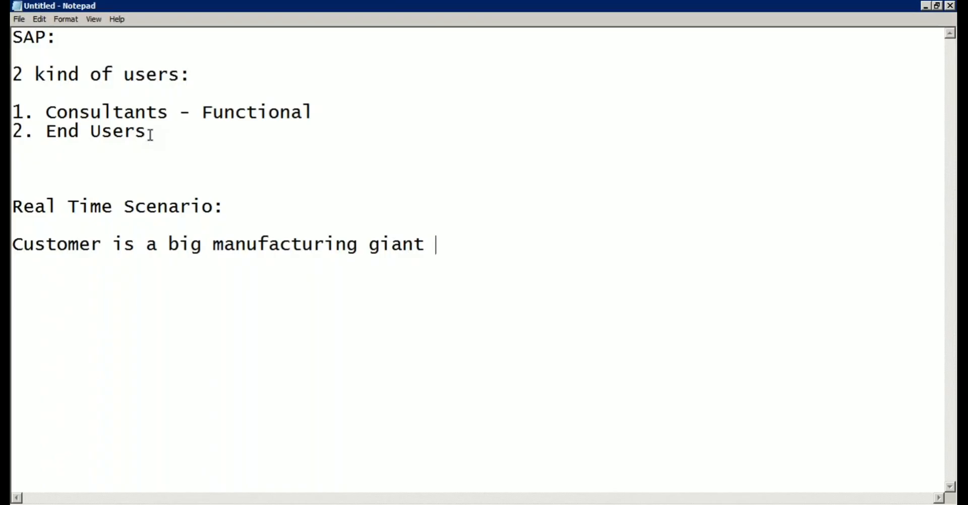
key("Return")
key("Return")
Type 'Legal Entities - US, DE, TY', replacing the mistyped EU with DE.
type("Legal E")
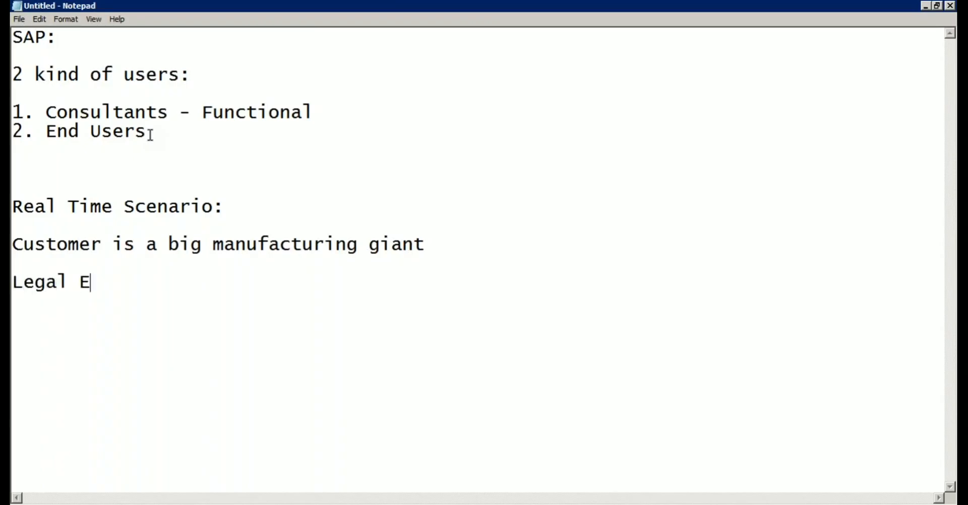
type("ntities - US")
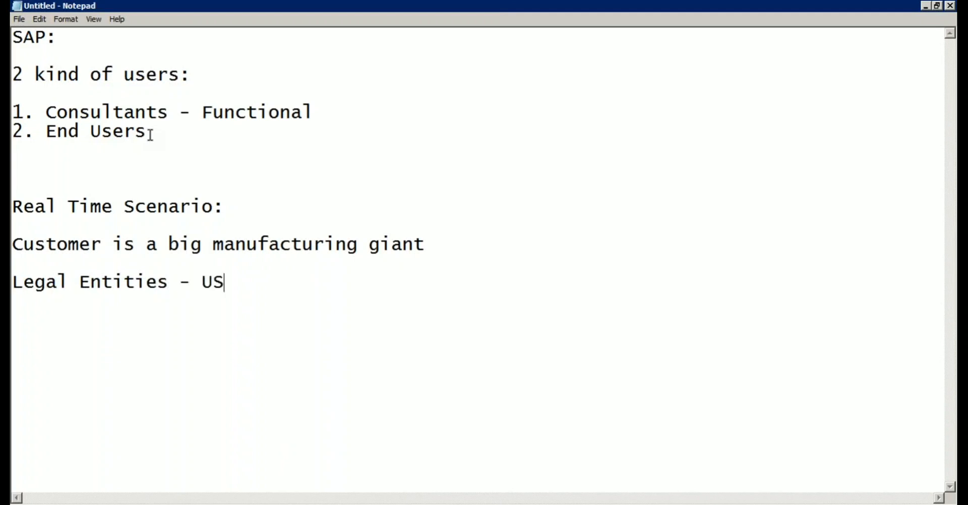
type(", EU,")
key("Left")
key("Left")
key("Left")
key("Left")
key("shift+Right")
key("shift+Right")
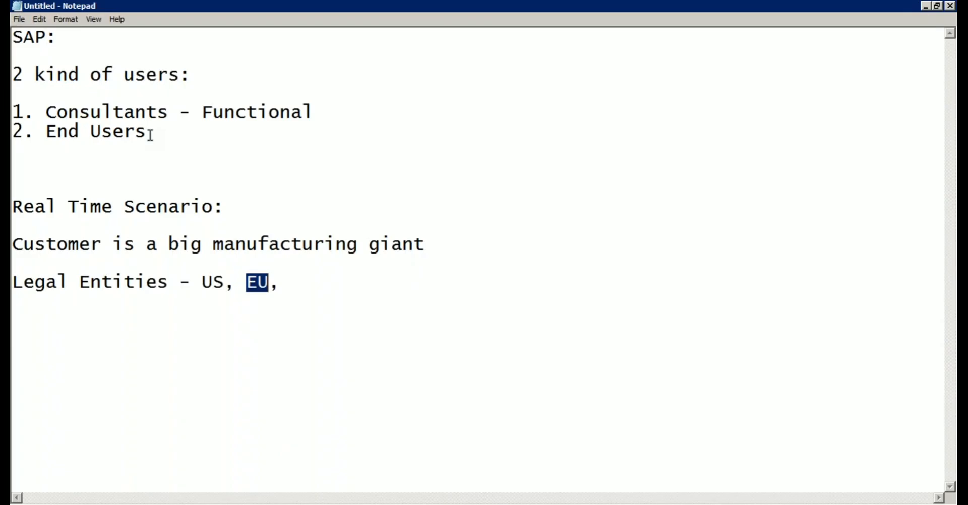
type("DE")
key("Right")
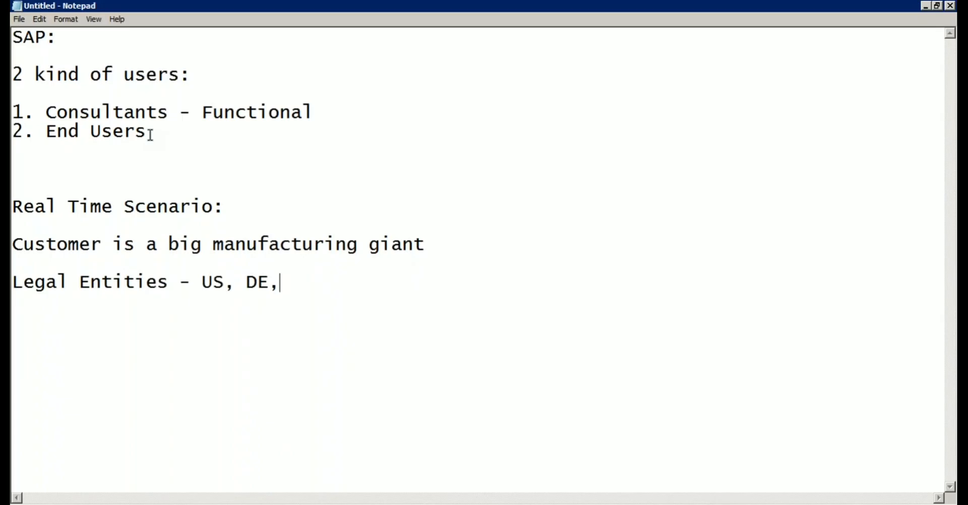
type("TY")
Add the line 'Plants : US - 2 Plants, DE- 1 Plant, TY - 2 plants'.
key("Return")
key("Return")
type("Plant")
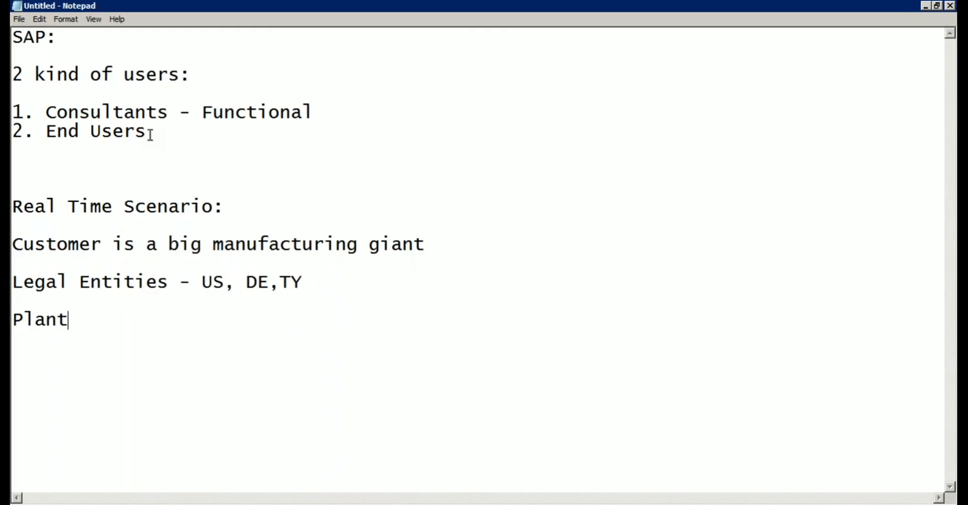
type("s : US - 2 Plants,")
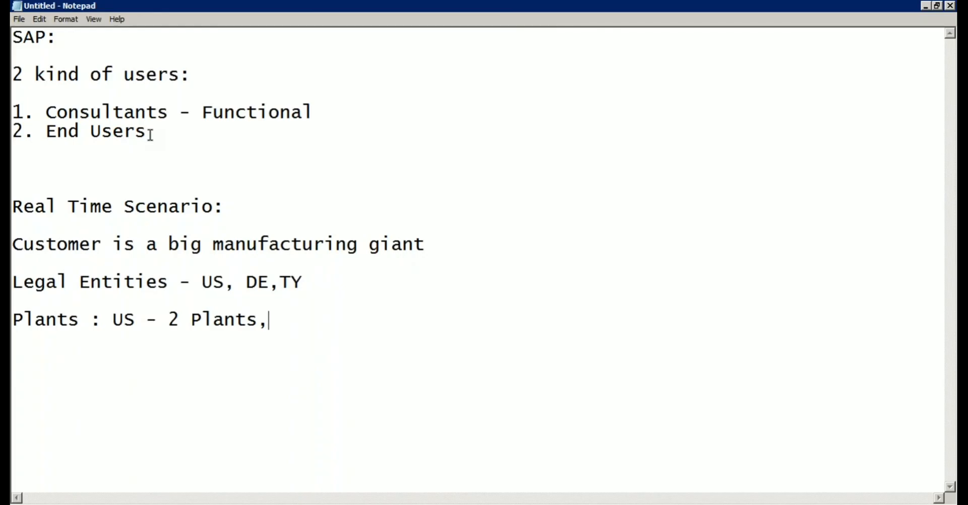
type(" DE- 1 Plant")
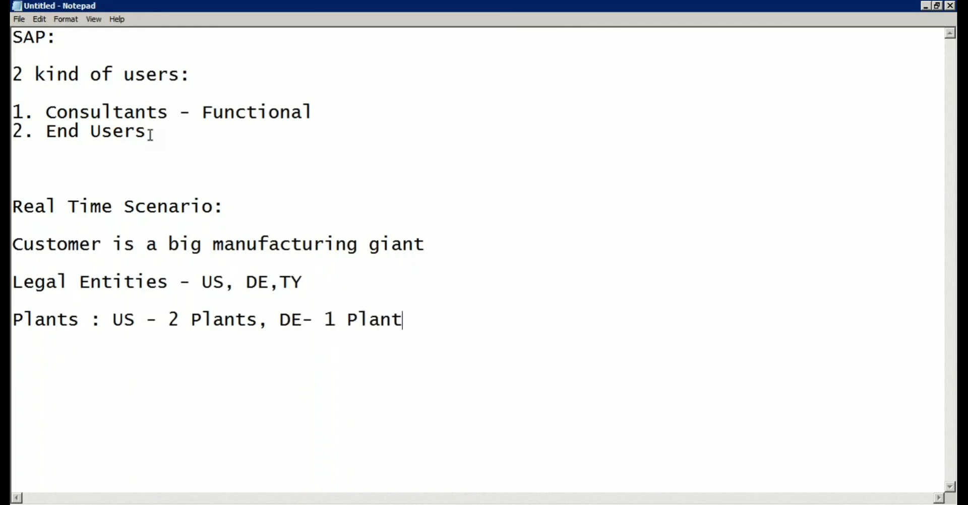
type(", TY - 2 plants")
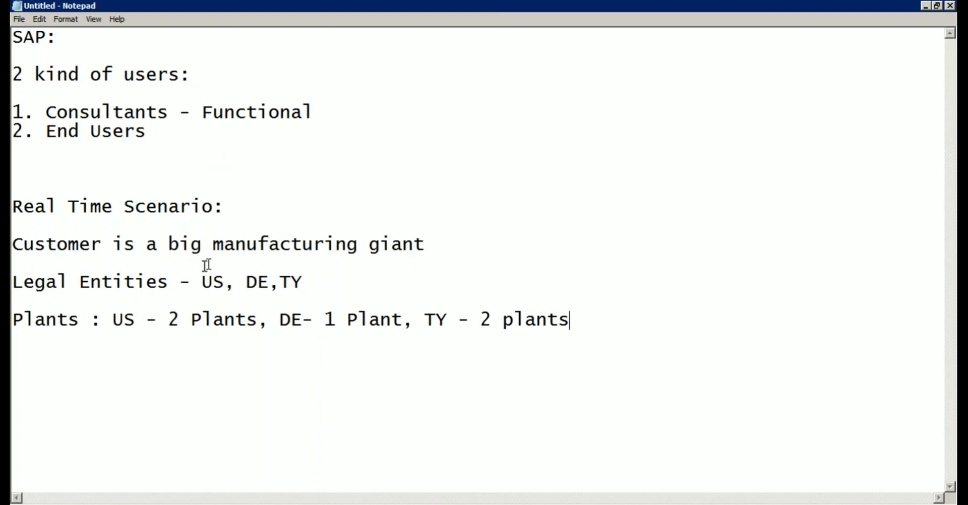
Walk through the legal entities and plant counts, then add a 'Purcasing Department' line.
left_click(168, 281)
left_click(268, 283)
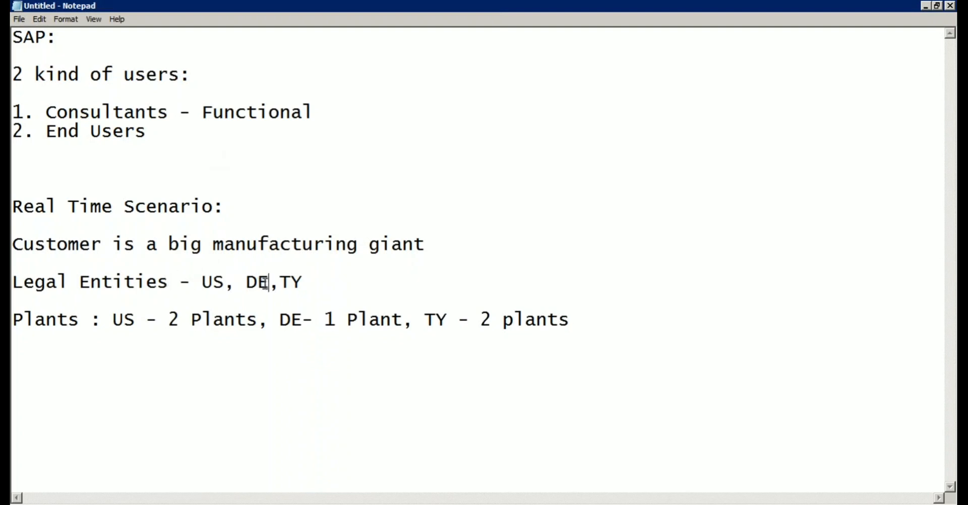
left_click(301, 284)
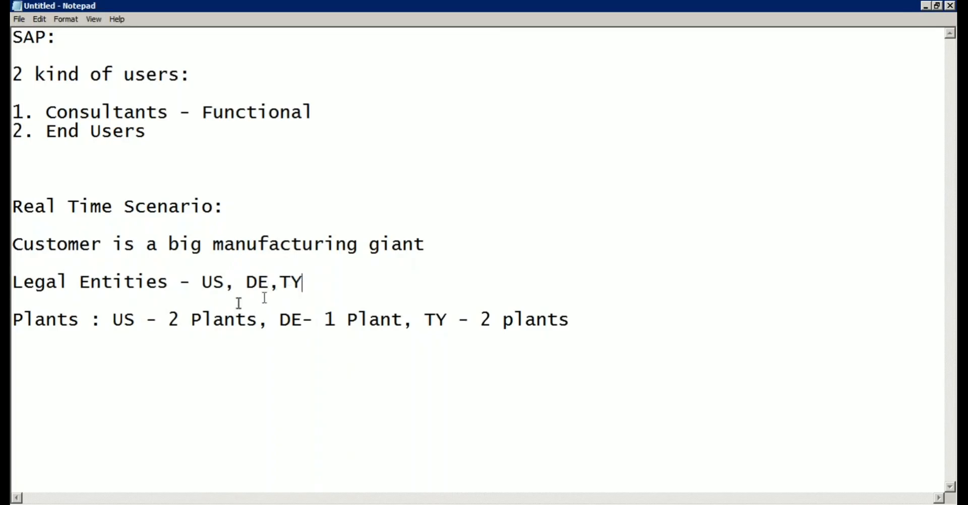
left_click(81, 323)
left_click(136, 322)
left_click(304, 322)
left_click(515, 320)
left_click(579, 320)
key("Return")
key("Return")
type("Purcasing ")
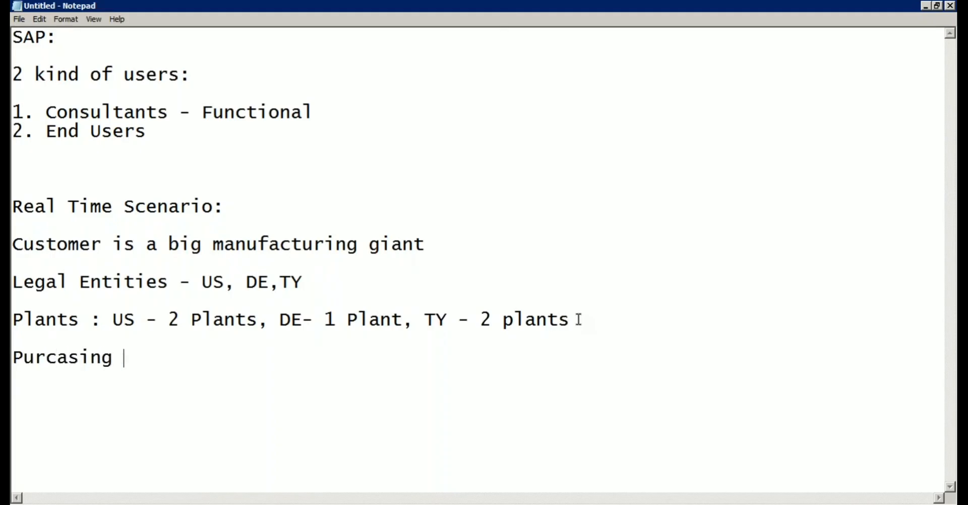
type("Department")
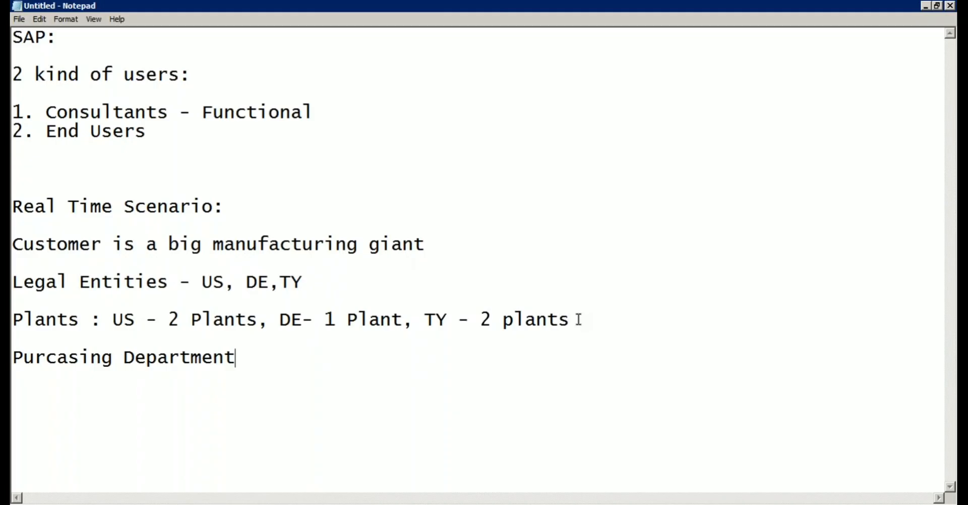
Add item '1. Purchasing Dept at Client level (Valid for all COmpany Code) - Central Procyurement'.
type(":")
key("Return")
key("Return")
type("1. Purchains")
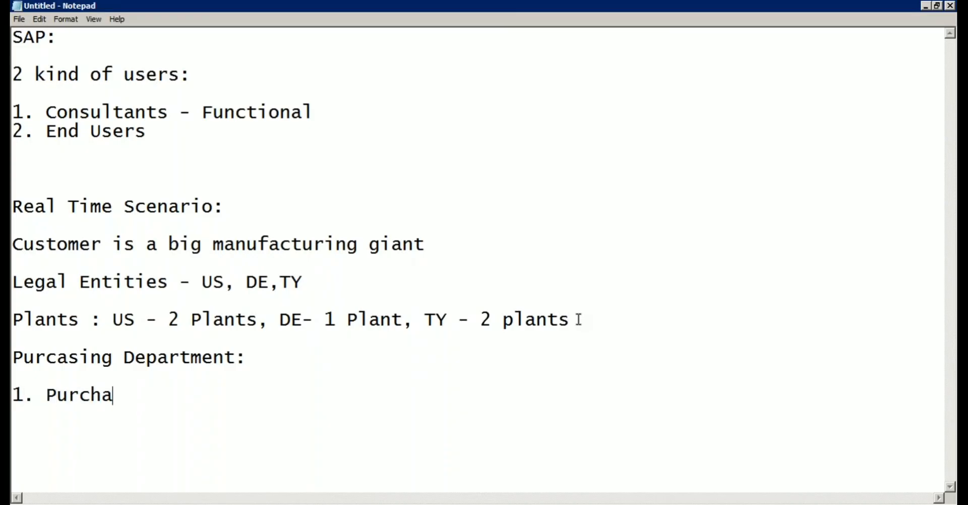
key("BackSpace")
key("BackSpace")
key("BackSpace")
type("sing Dept at Client ")
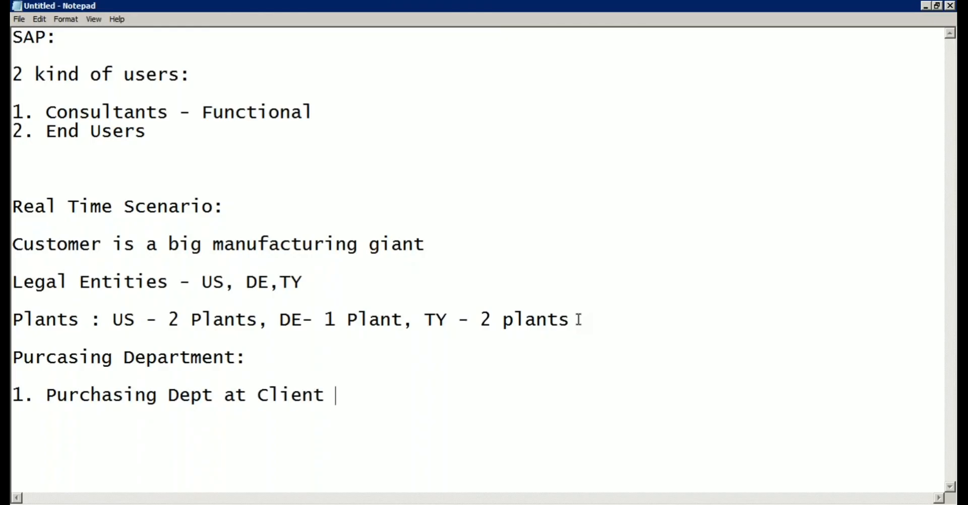
type("level (Valid for all COmpany Code")
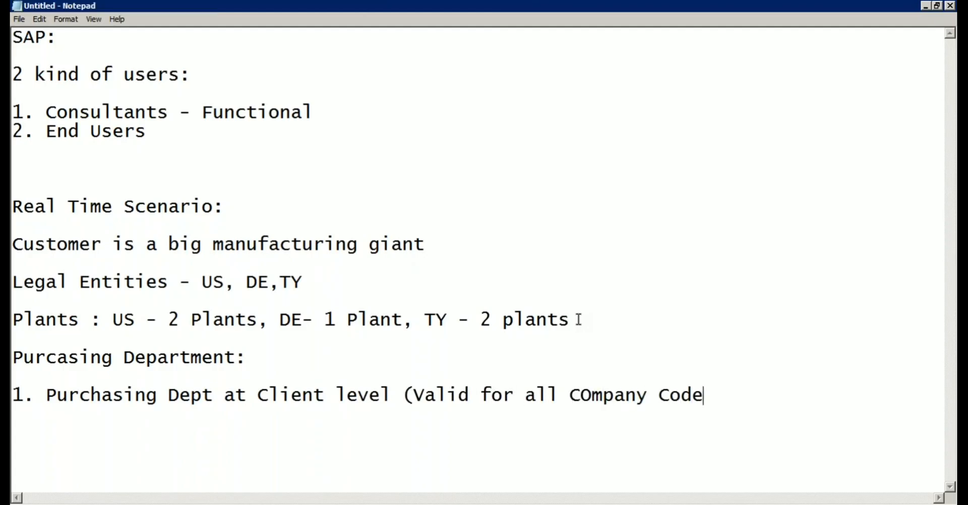
type(") - Central Procy")
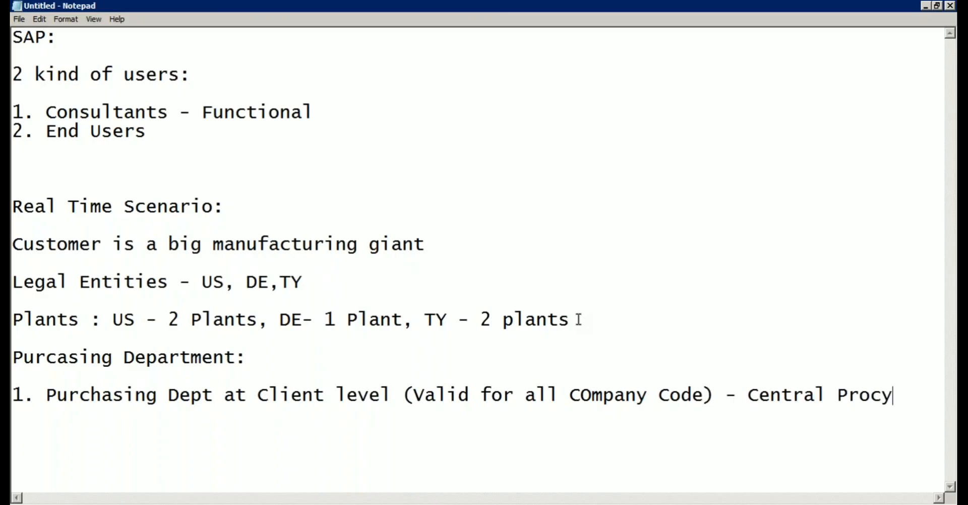
type("urement")
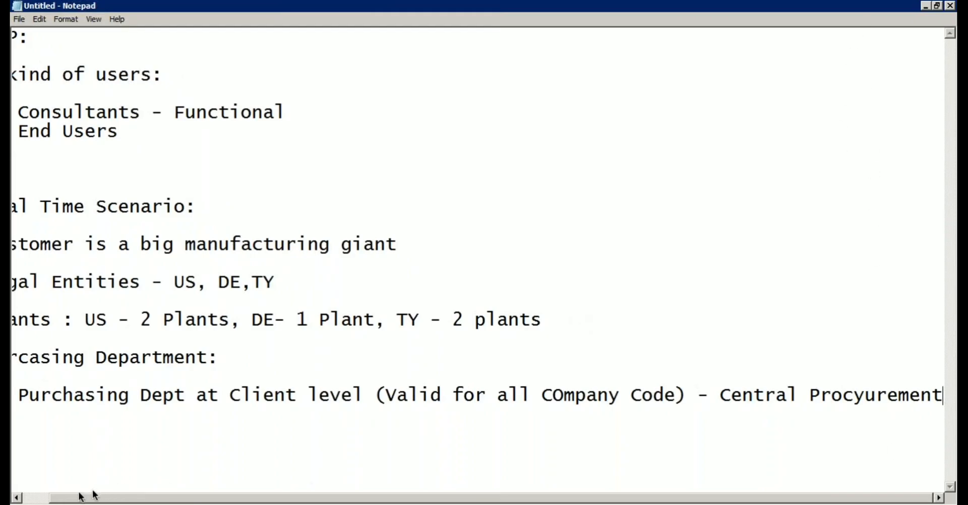
Add items '2. Purchasing Dept at Company Code' and '3. Purchasing Dept at Plant level'.
left_click(30, 498)
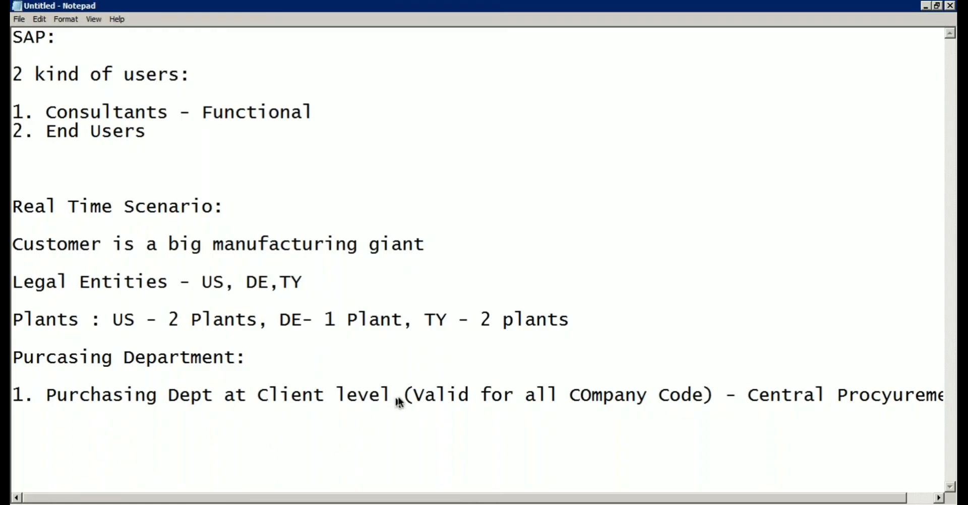
left_click(24, 419)
left_click(903, 408)
key("Right")
key("Right")
key("Right")
key("Right")
key("Right")
key("Right")
key("Return")
type("2. Purchasing ")
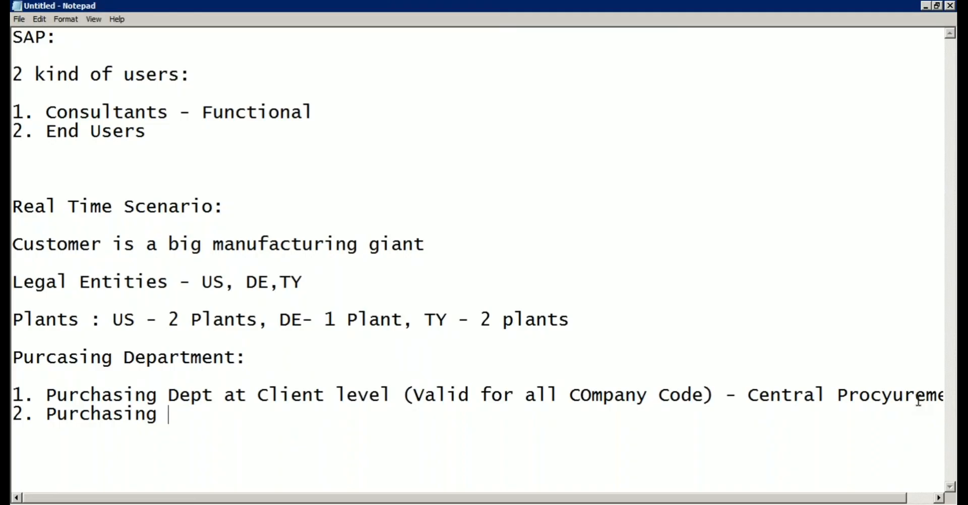
type("Dept a")
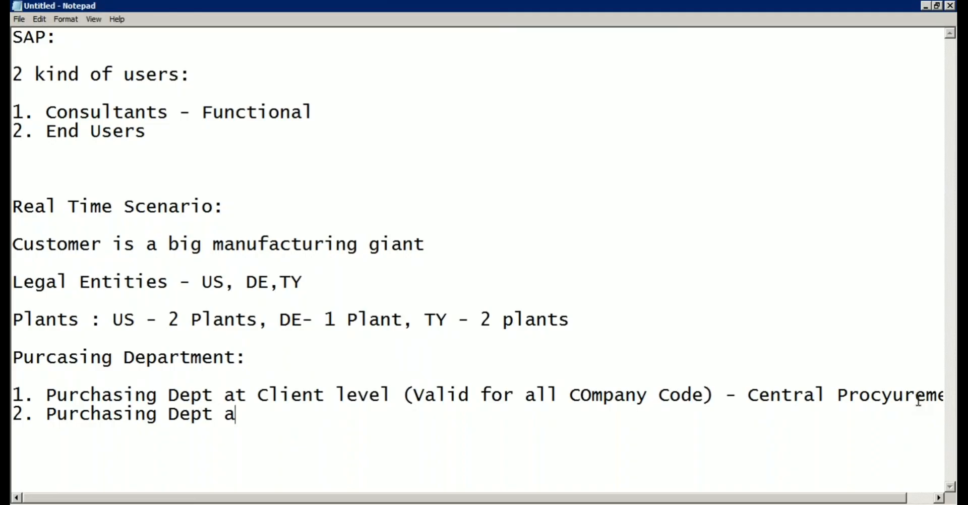
type("t Company Code")
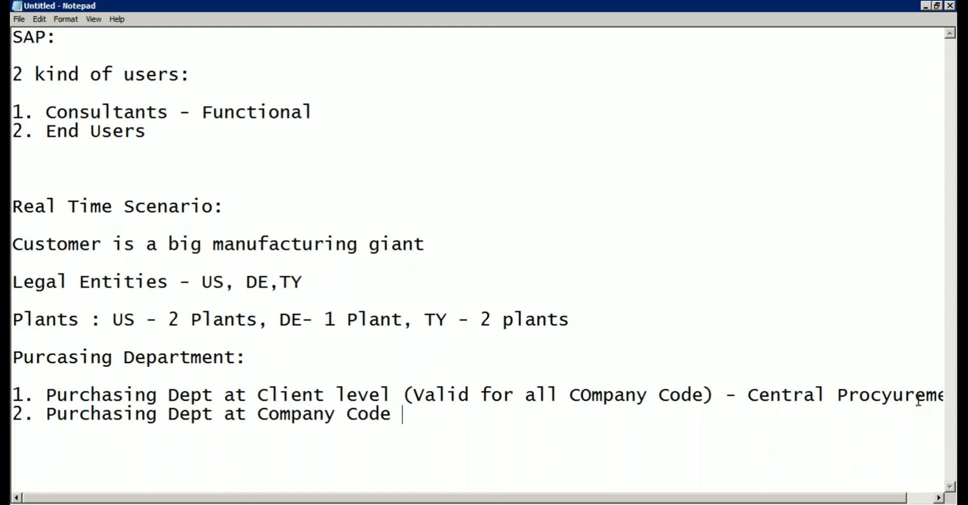
key("Return")
type("3. Purchais")
key("BackSpace")
key("BackSpace")
type("sing Dep")
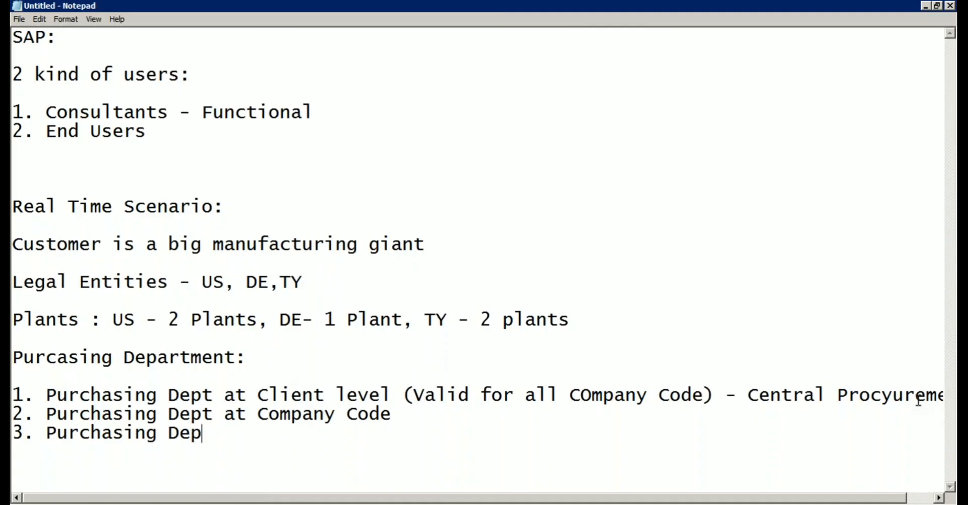
type("t at Plant level")
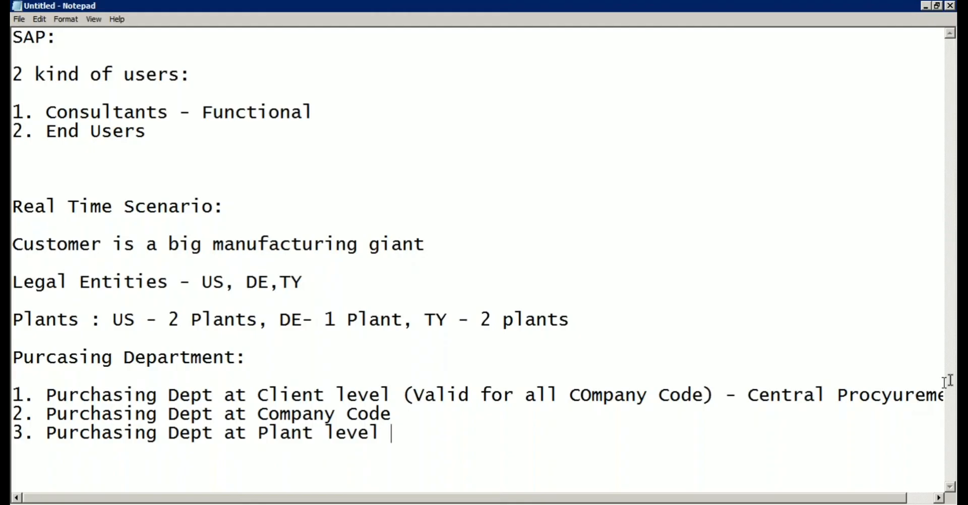
Review the US, DE and TY entries on the Plants line.
left_click(191, 319)
left_click(159, 319)
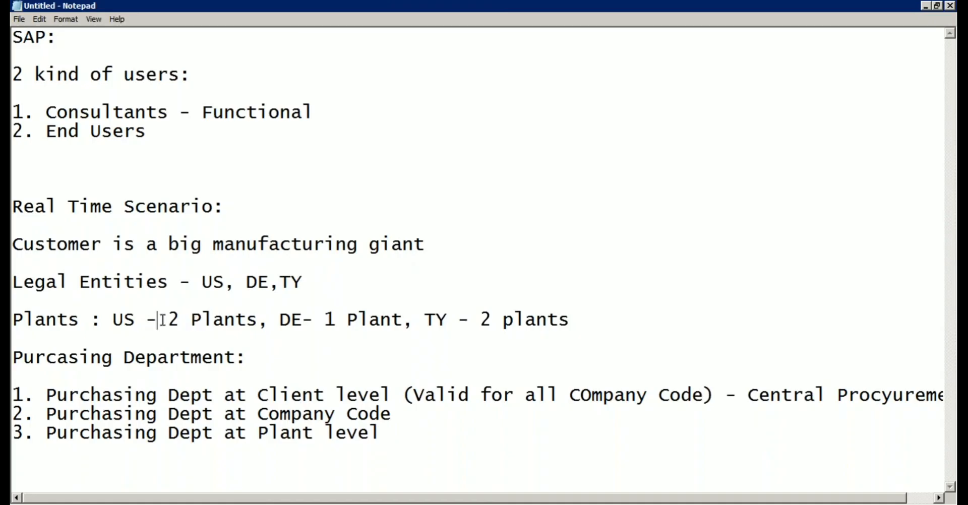
left_click(330, 319)
left_click(494, 323)
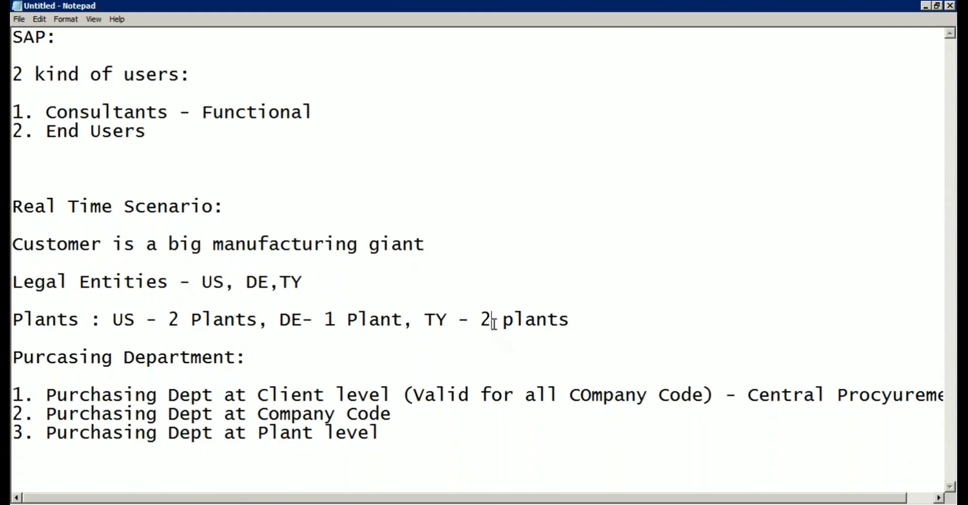
left_click(447, 320)
Highlight the Purcasing Department section and review the customer description line.
left_click_drag(380, 430, 370, 428)
left_click_drag(312, 418, 12, 359)
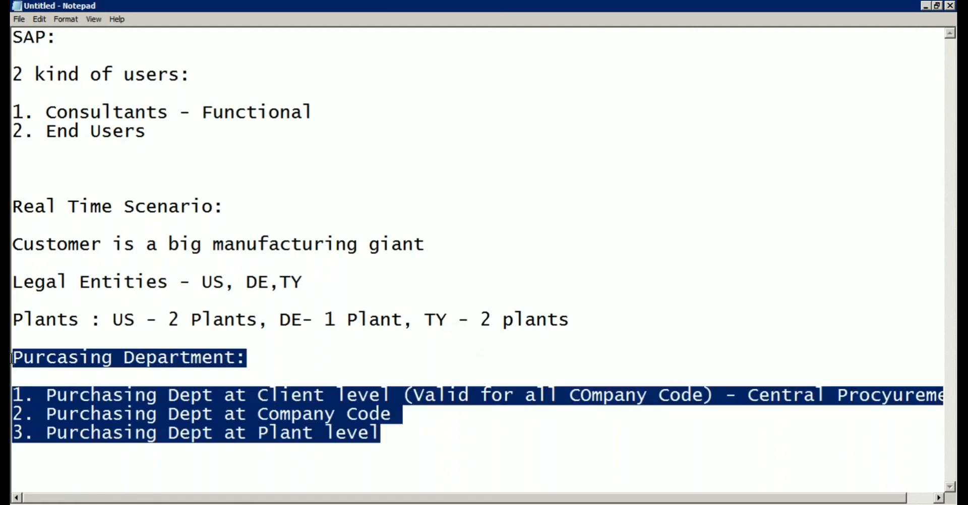
left_click(237, 358)
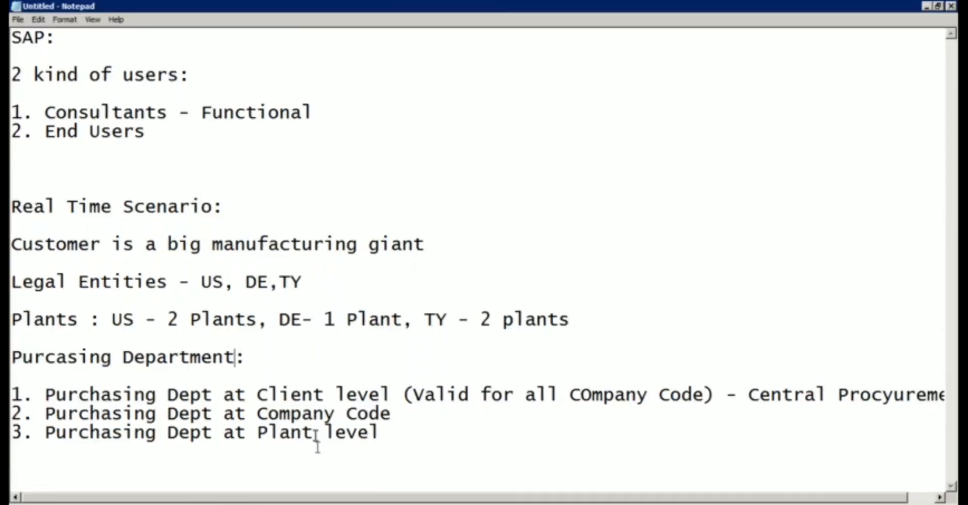
left_click(334, 244)
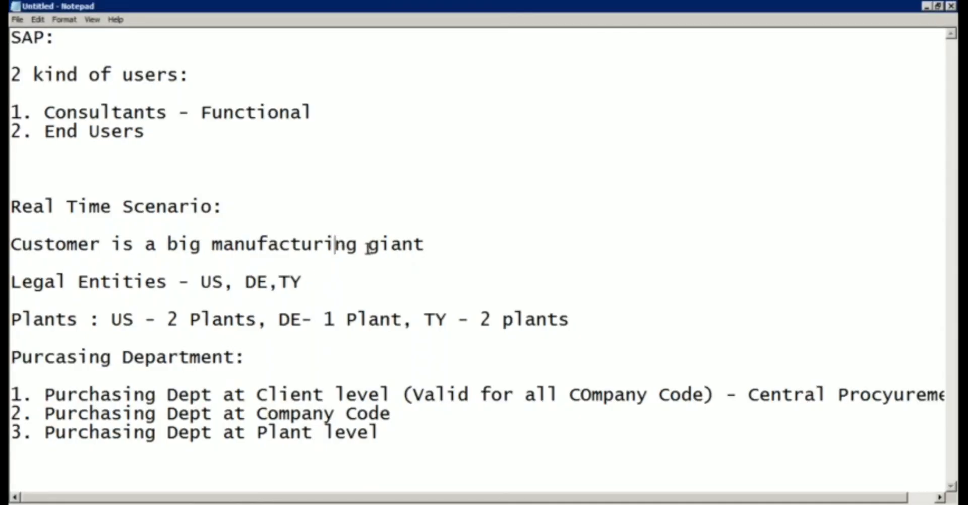
left_click(393, 245)
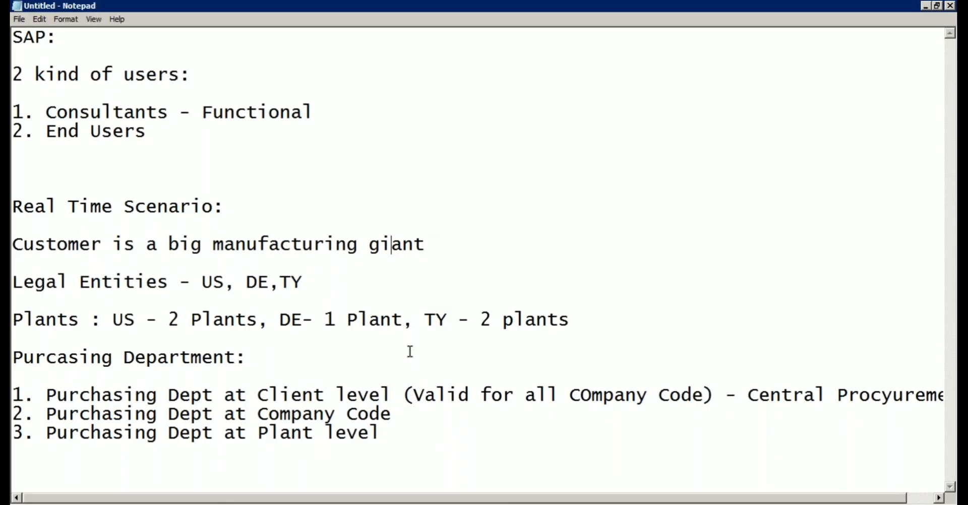
Remove the space before DE and append '- Company Codes' to the Legal Entities line.
left_click(317, 282)
left_click(250, 283)
key("BackSpace")
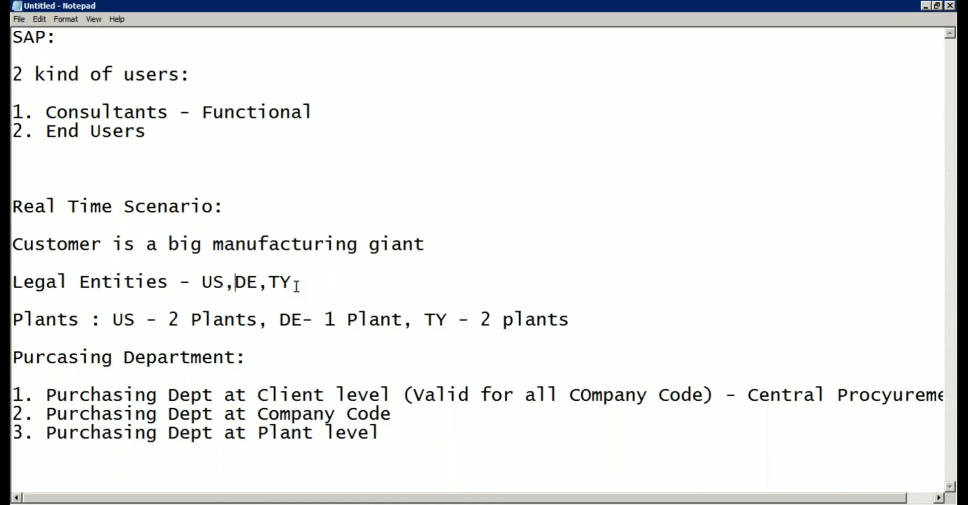
left_click(306, 279)
type("- ")
type("Compan")
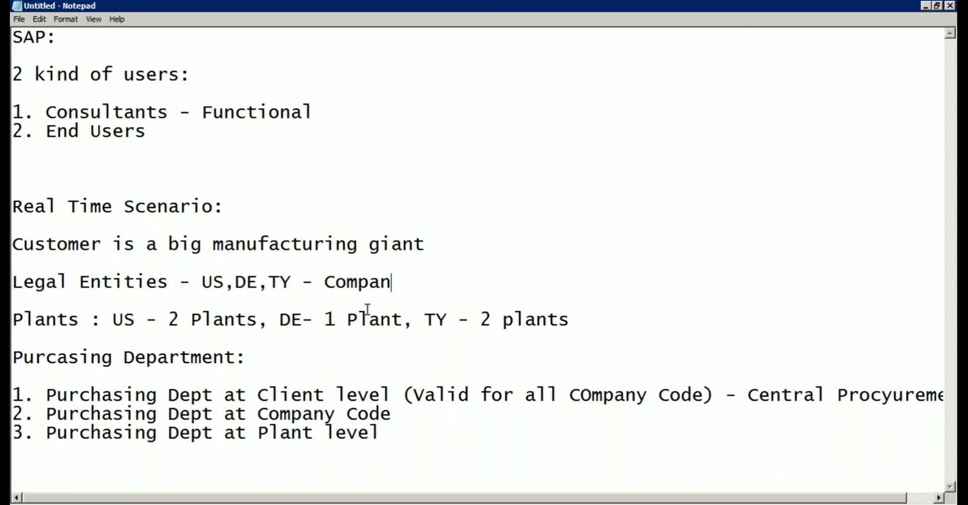
type("y Codes")
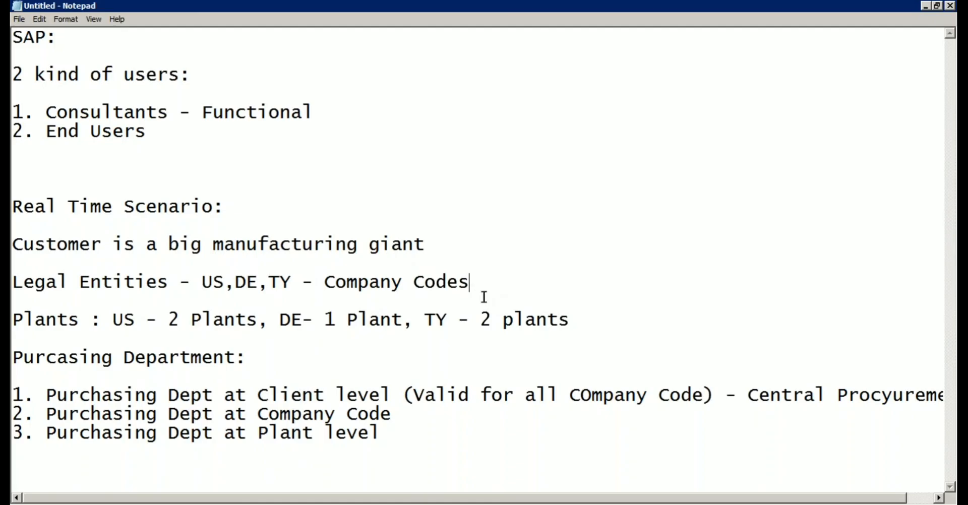
left_click(169, 284)
Glance at Display IMG, then review the Company Codes, plants and purchasing lines in Notepad.
left_click(212, 504)
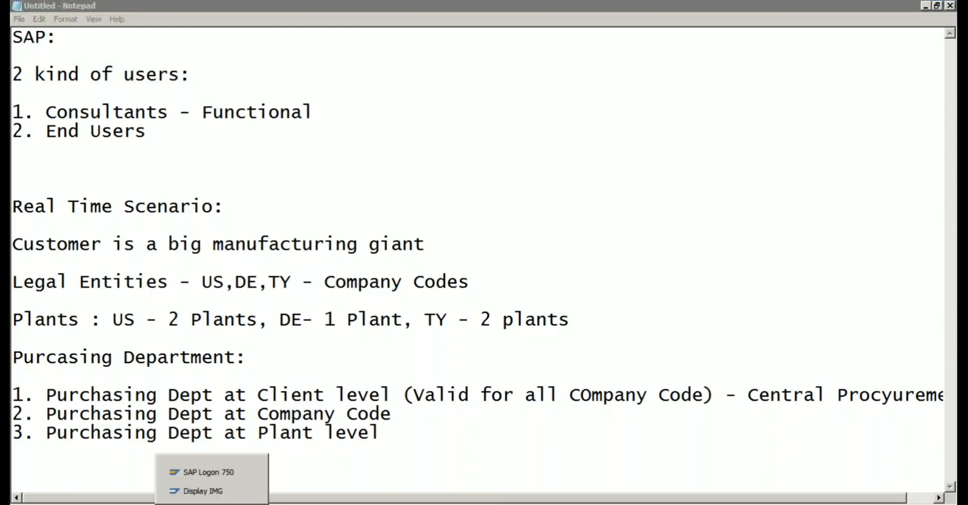
left_click(217, 491)
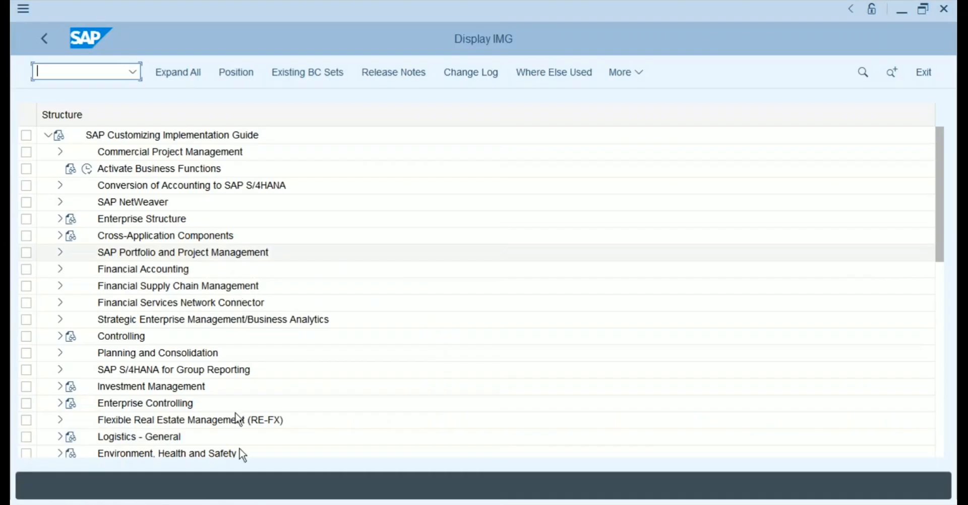
left_click(283, 504)
left_click(470, 281)
left_click(569, 320)
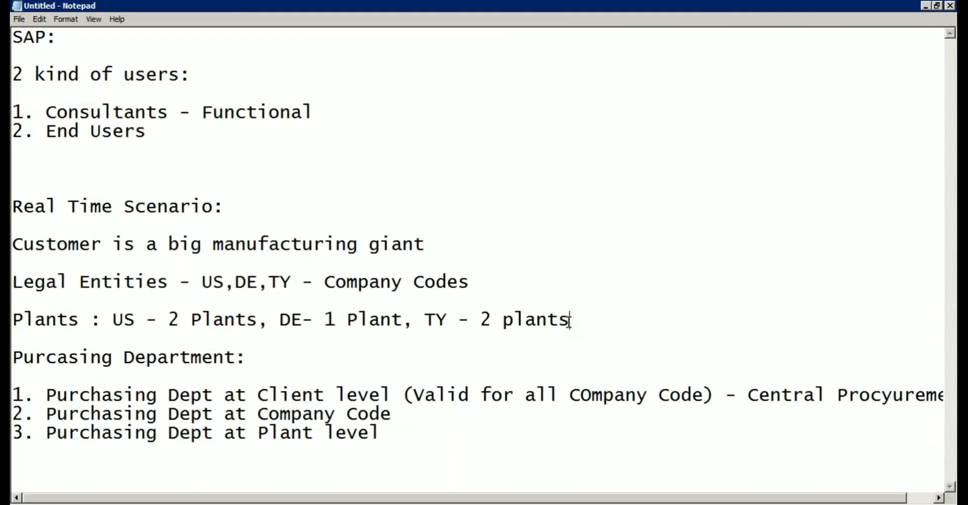
left_click(254, 359)
Go back from Display IMG to SAP Easy Access and enter transaction spro.
left_click(214, 504)
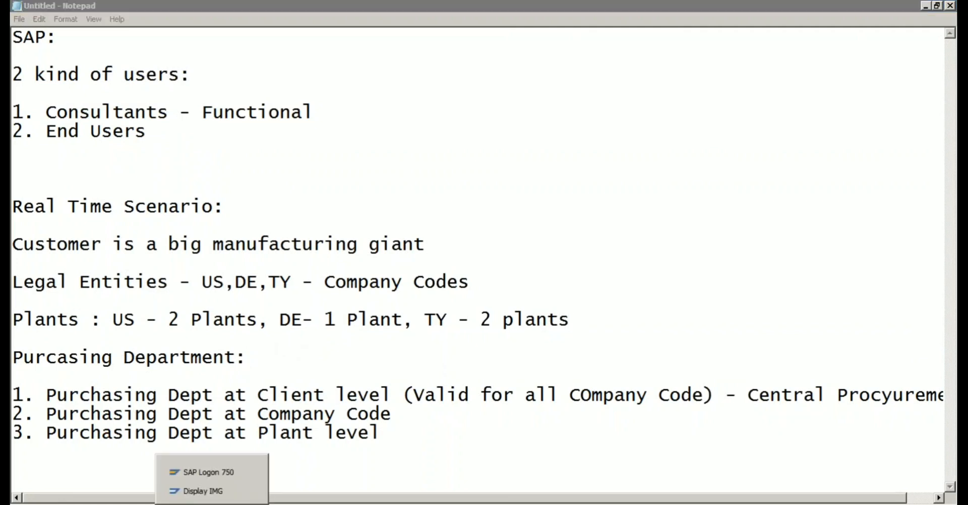
left_click(212, 490)
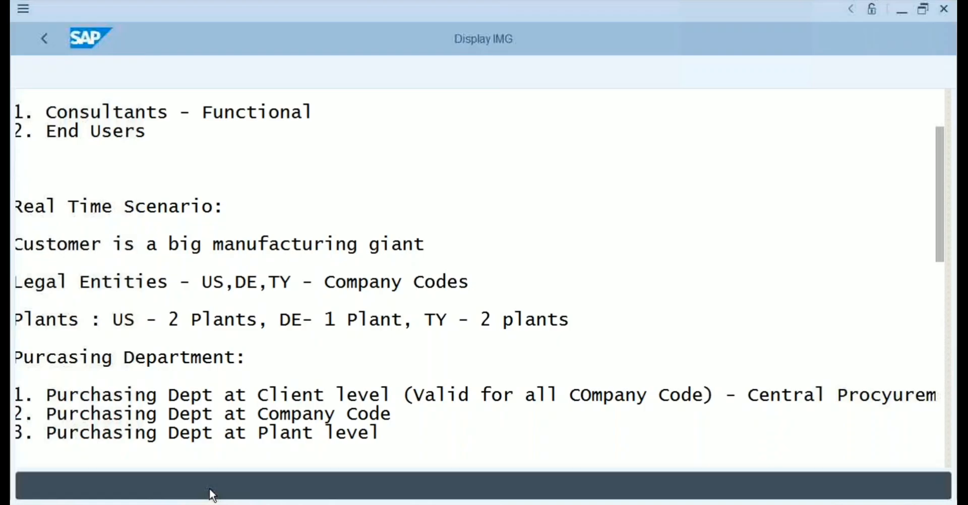
left_click(122, 221)
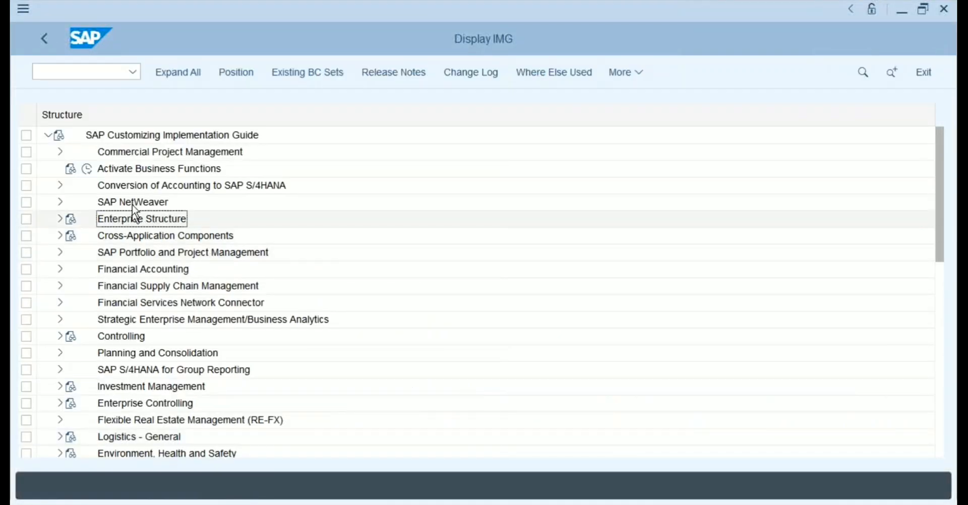
left_click(44, 38)
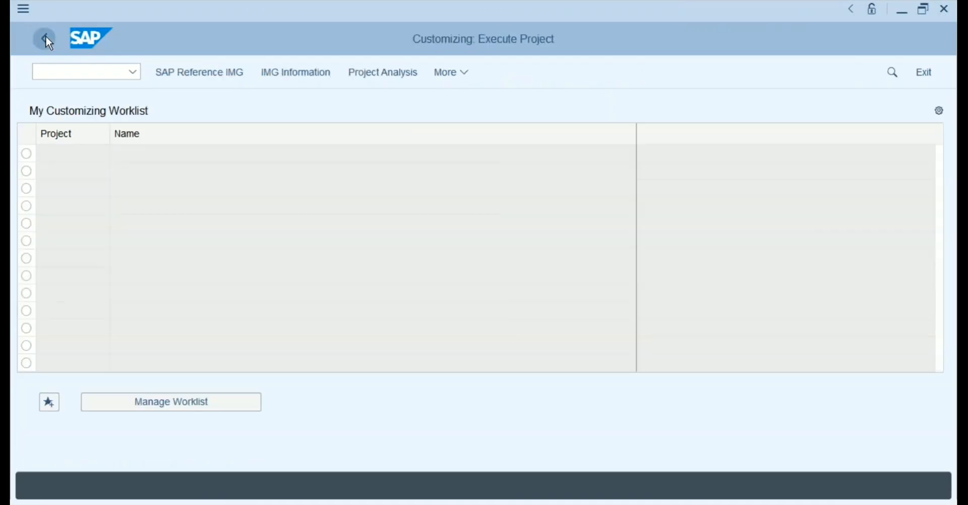
left_click(44, 38)
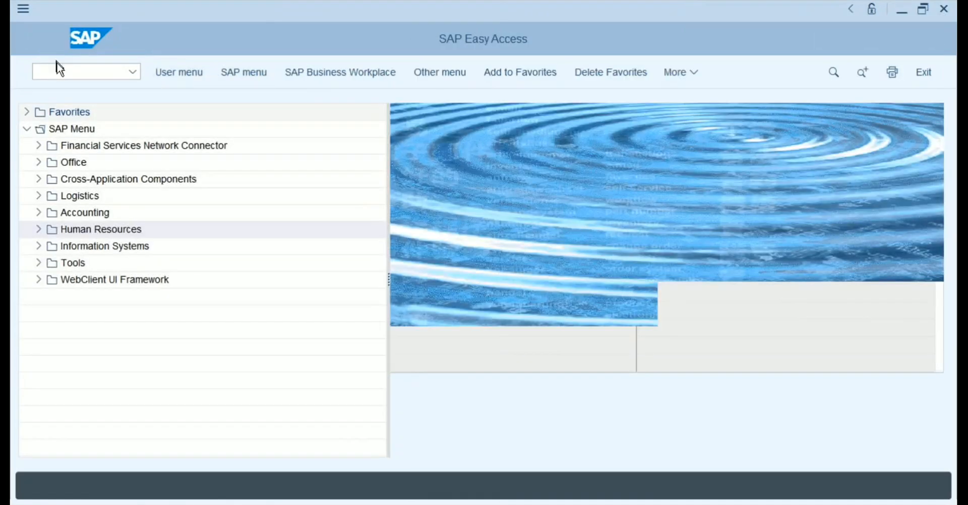
left_click(58, 71)
type("spro")
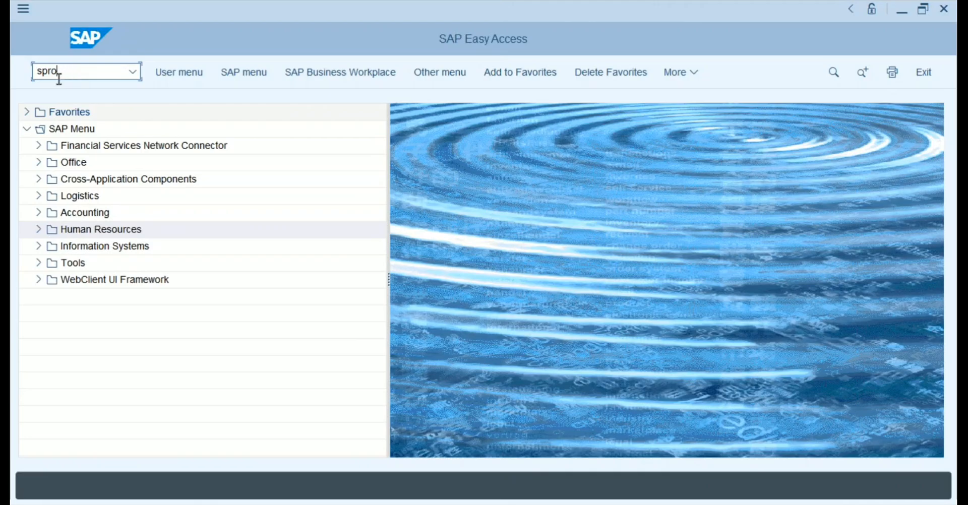
Run transaction spro to reach Customizing: Execute Project.
key("Return")
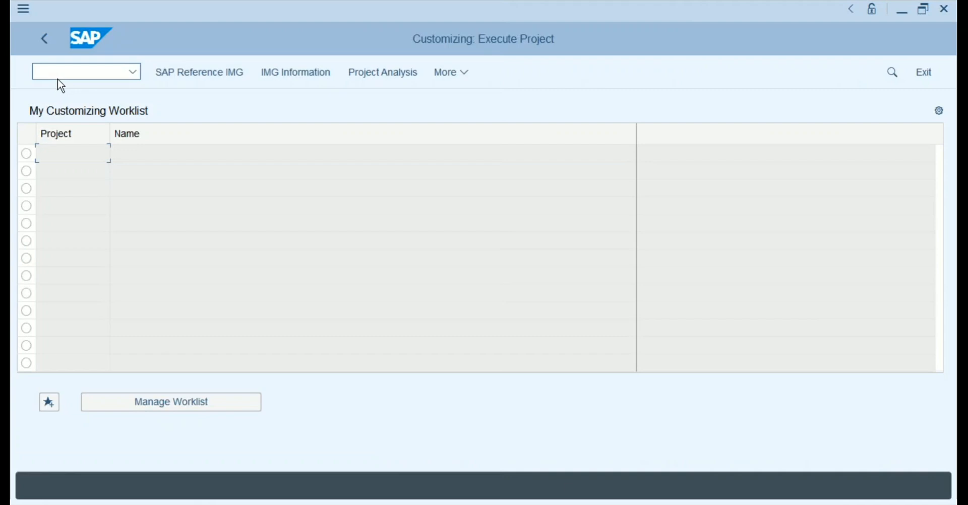
Open the SAP Reference IMG to show the Customizing Implementation Guide.
left_click(214, 72)
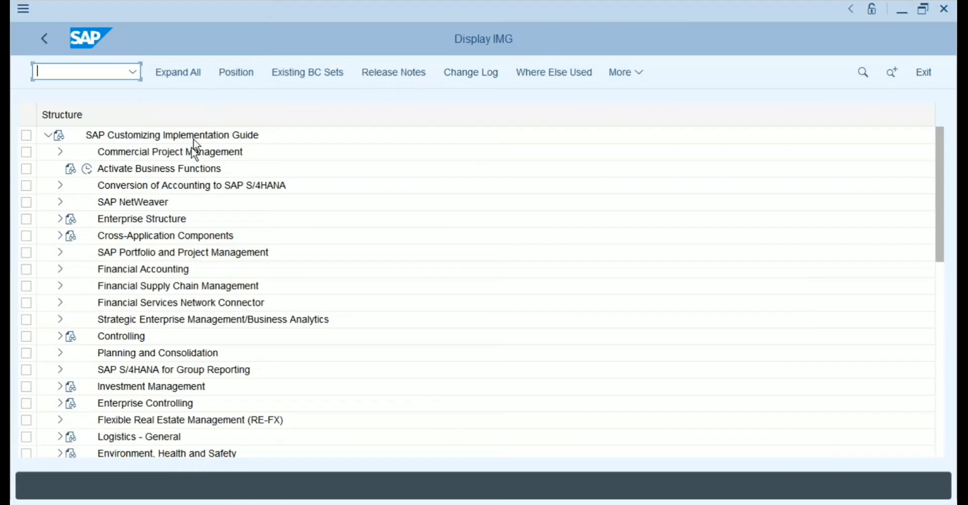
Expand Enterprise Structure and its Definition node, then switch to the Notepad notes.
left_click(162, 220)
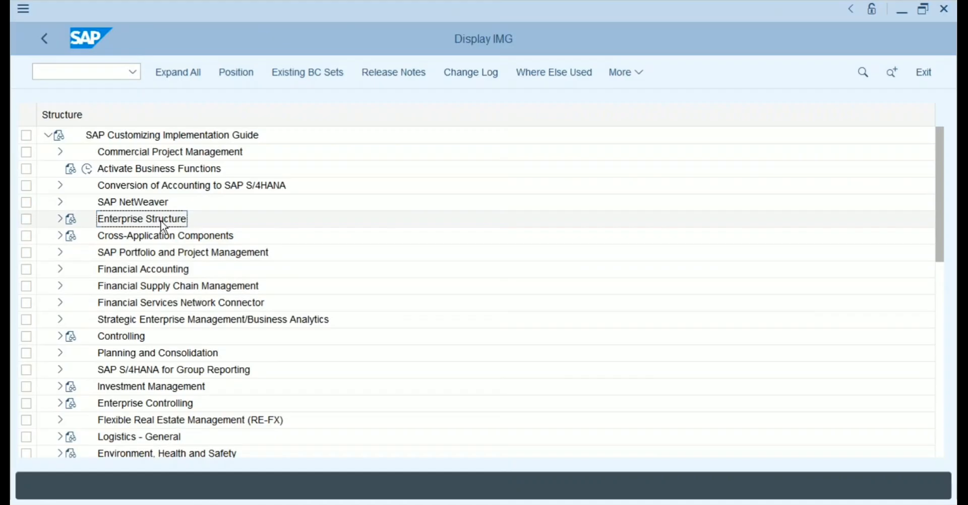
left_click(60, 220)
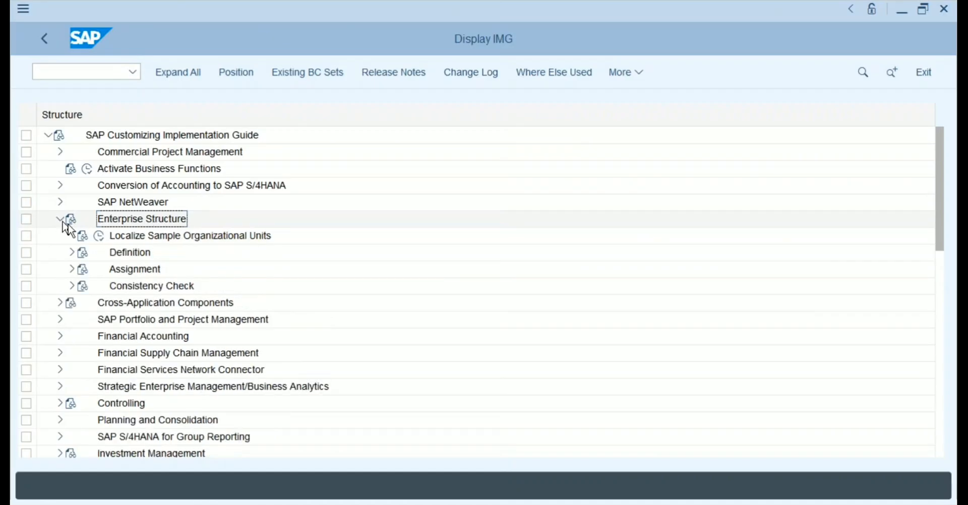
left_click(132, 253)
left_click(131, 272)
left_click(133, 256)
left_click(132, 272)
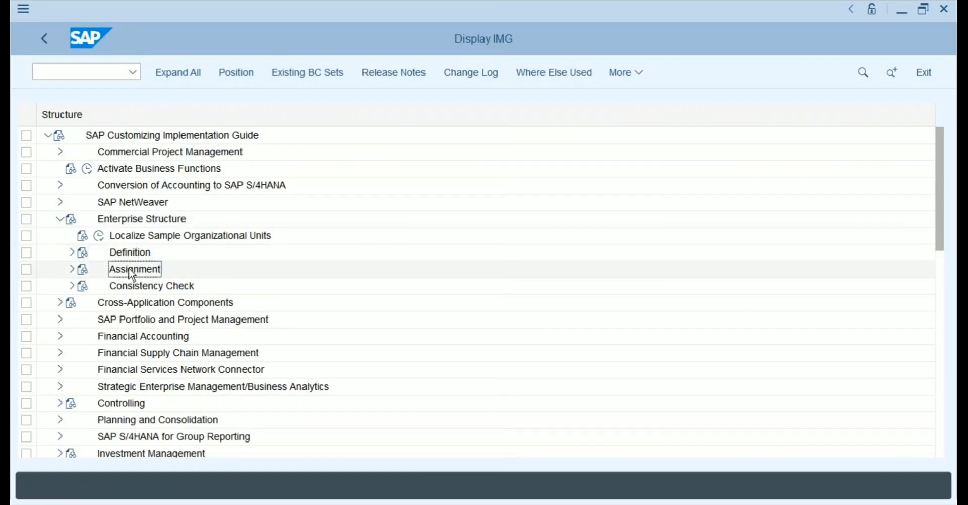
left_click(131, 255)
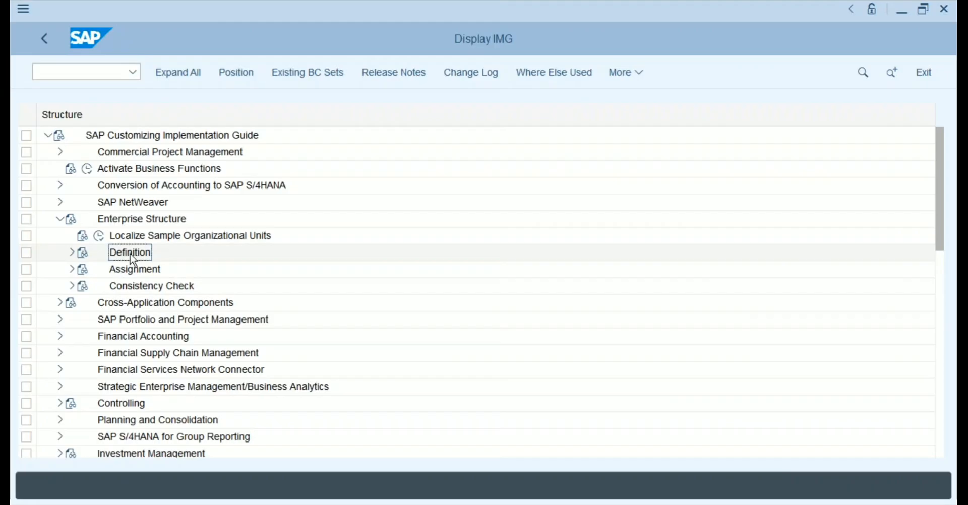
left_click(131, 273)
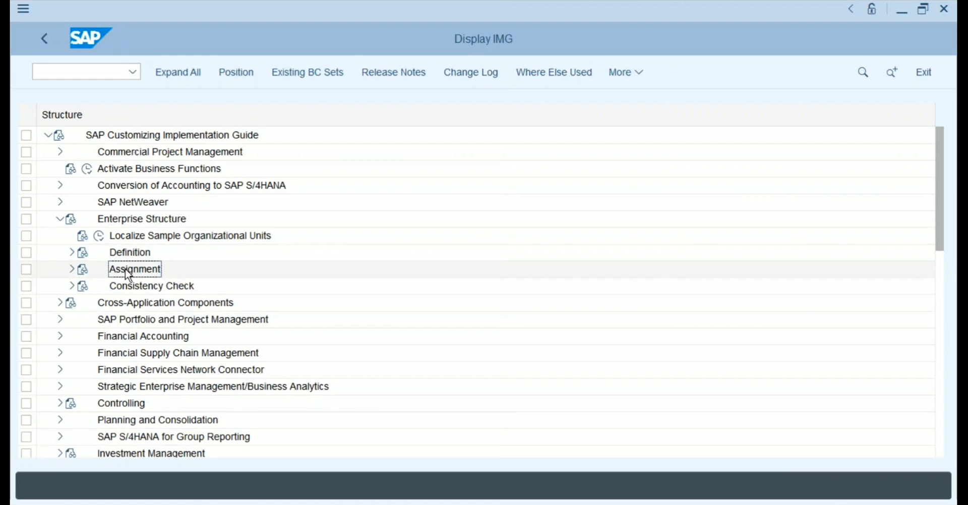
left_click(129, 256)
left_click(73, 255)
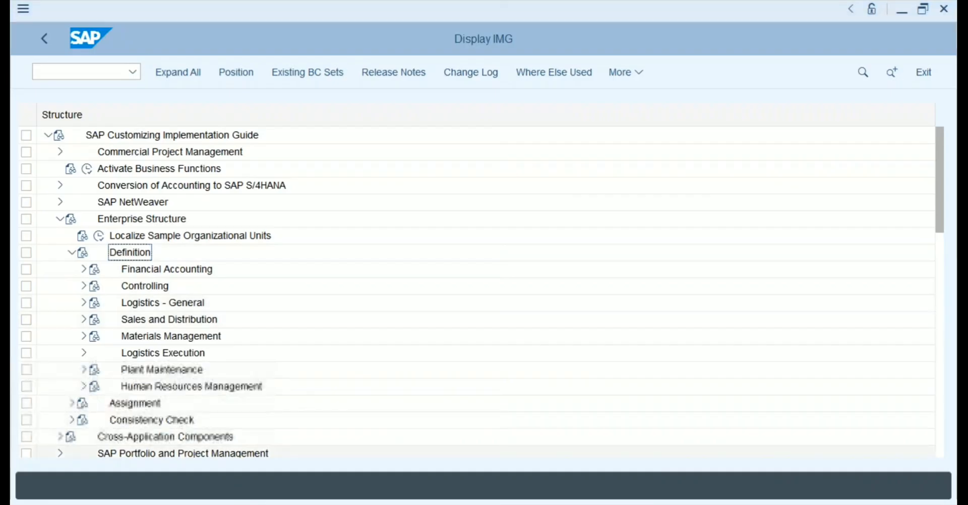
key("alt+Tab")
Select 'Company Codes' in the notes and return to Display IMG on Financial Accounting.
left_click(468, 283)
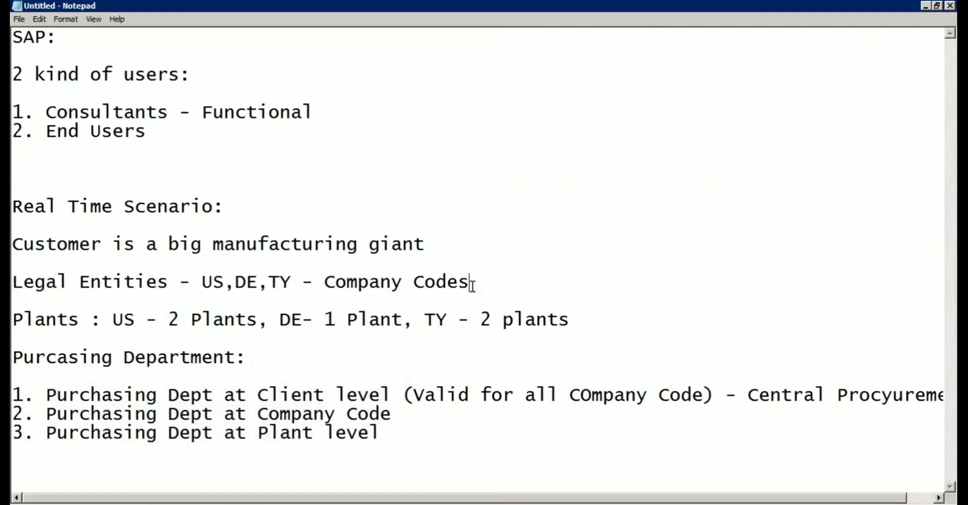
left_click_drag(475, 283, 327, 283)
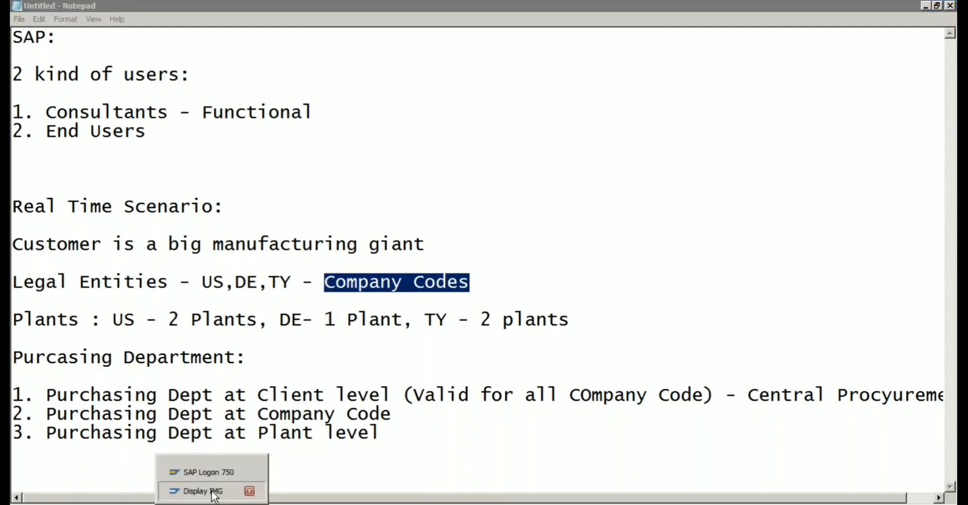
left_click(215, 488)
left_click(146, 271)
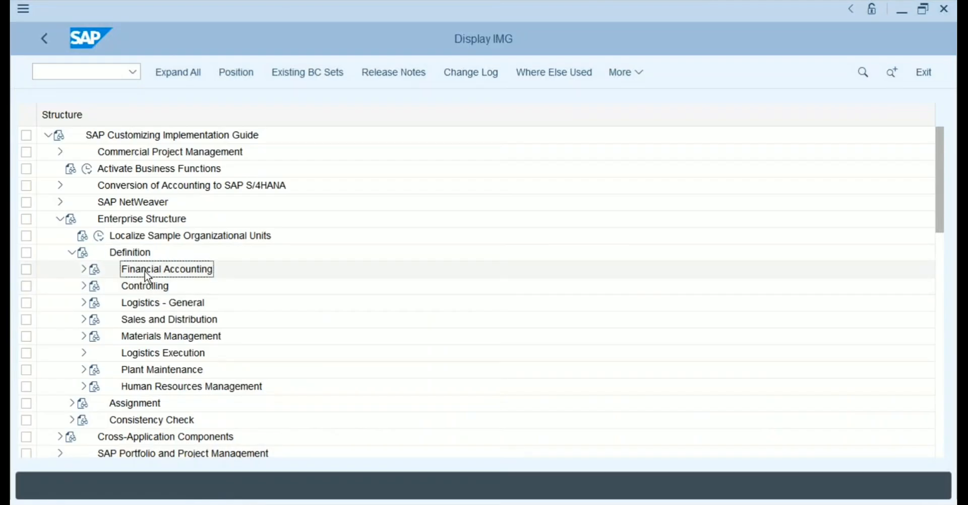
Expand Financial Accounting and execute Edit, Copy, Delete, Check Company Code.
left_click(85, 270)
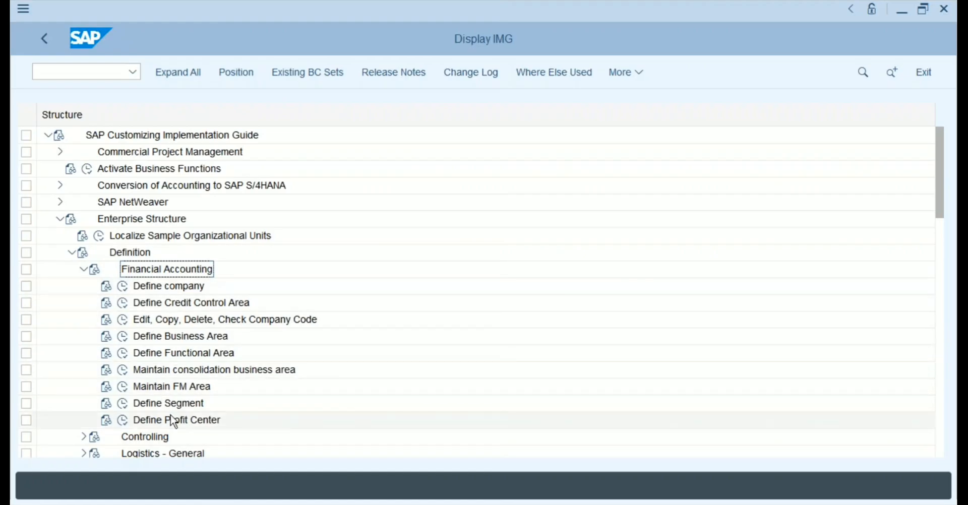
left_click(223, 322)
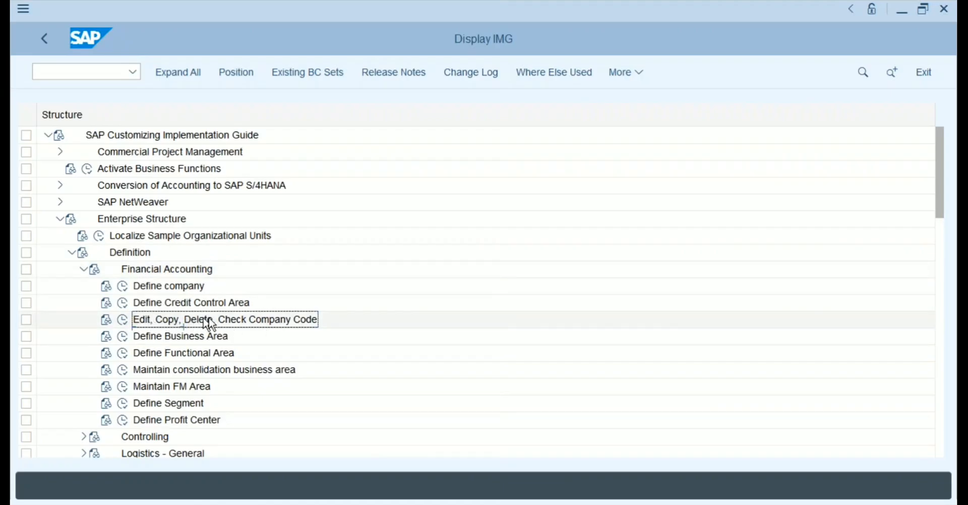
left_click(123, 322)
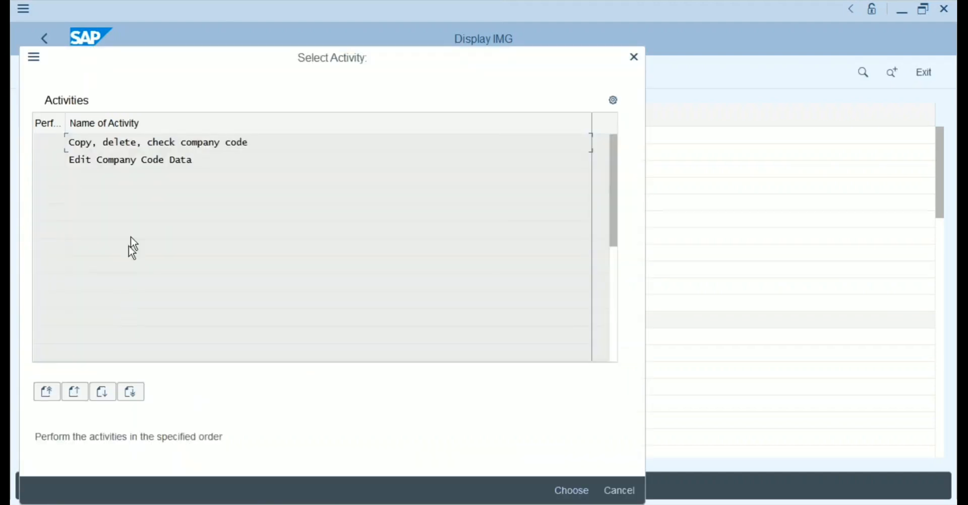
Open Edit Company Code Data and browse company codes 0028, 0MB1, 1000, 2000, 2222 and 0001.
left_click(136, 160)
double_click(138, 160)
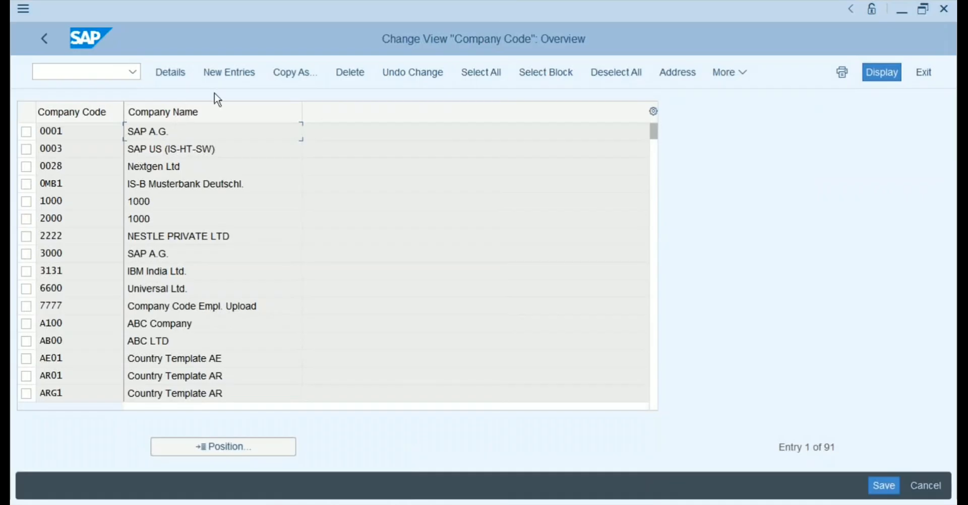
left_click(92, 168)
left_click(90, 185)
left_click(83, 204)
left_click(78, 221)
left_click(76, 240)
left_click(84, 135)
Drop the blank new company code entry and return to the start screen with /n.
left_click(229, 73)
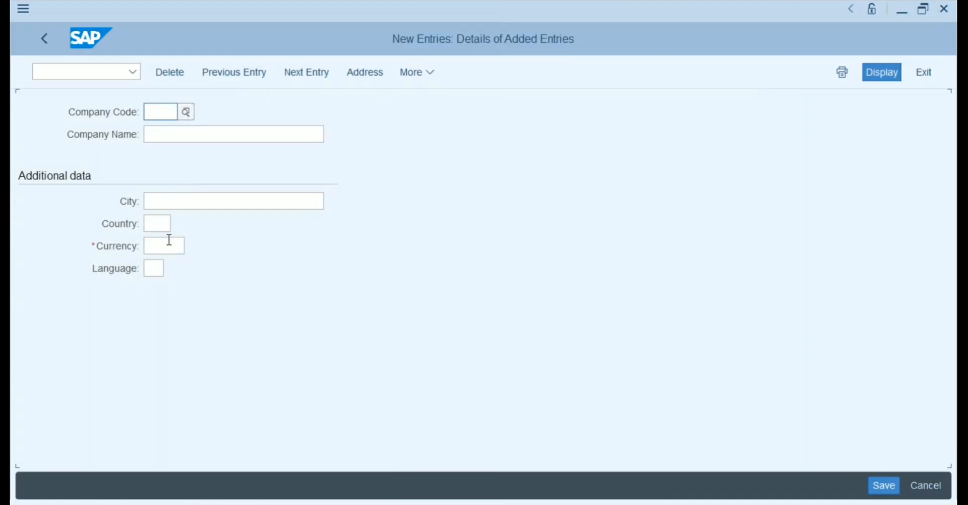
left_click(41, 37)
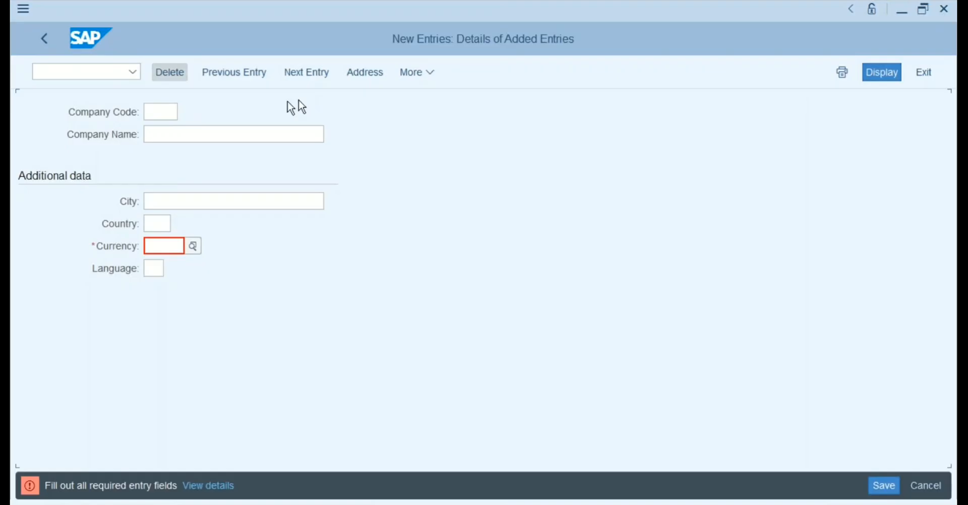
left_click(177, 72)
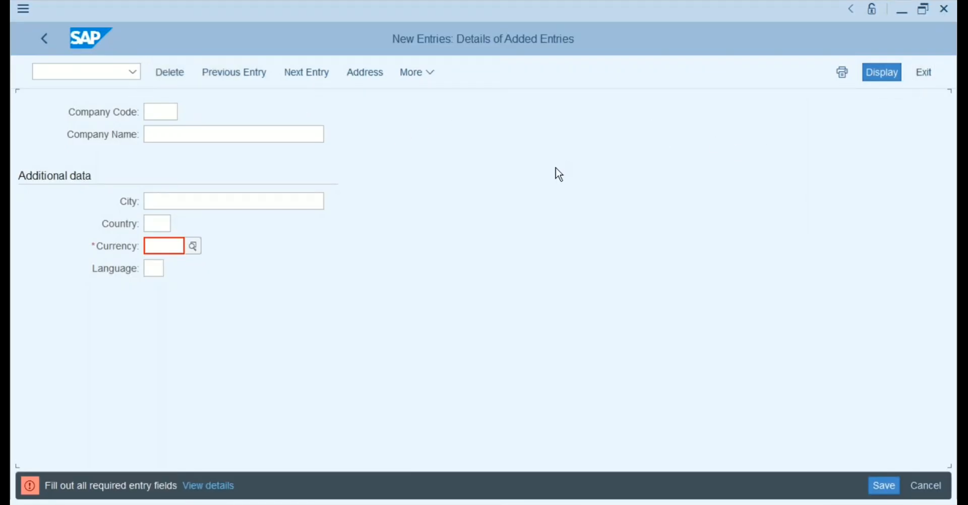
left_click(102, 69)
type("/n")
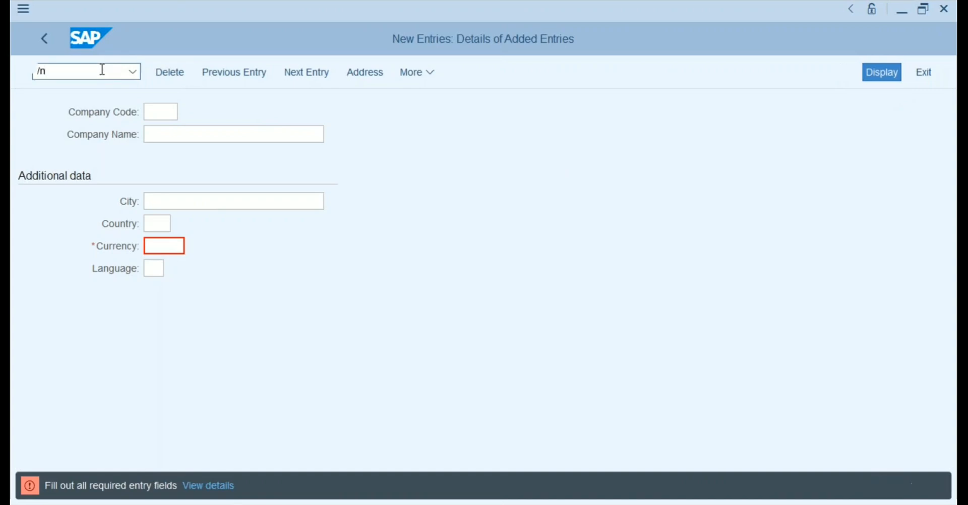
key("Return")
Run SPRO and go through Enterprise Structure > Definition > Financial Accounting to Edit Company Code Data.
type("spro")
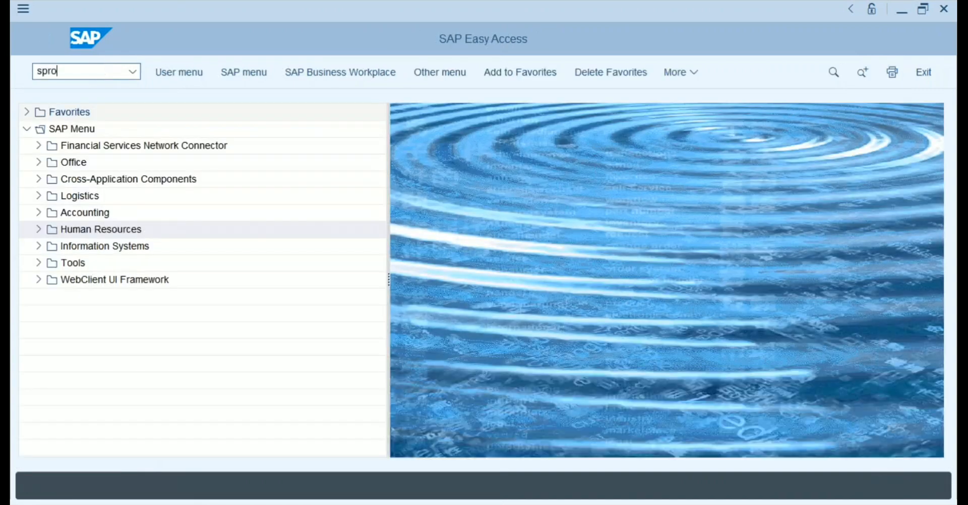
key("Return")
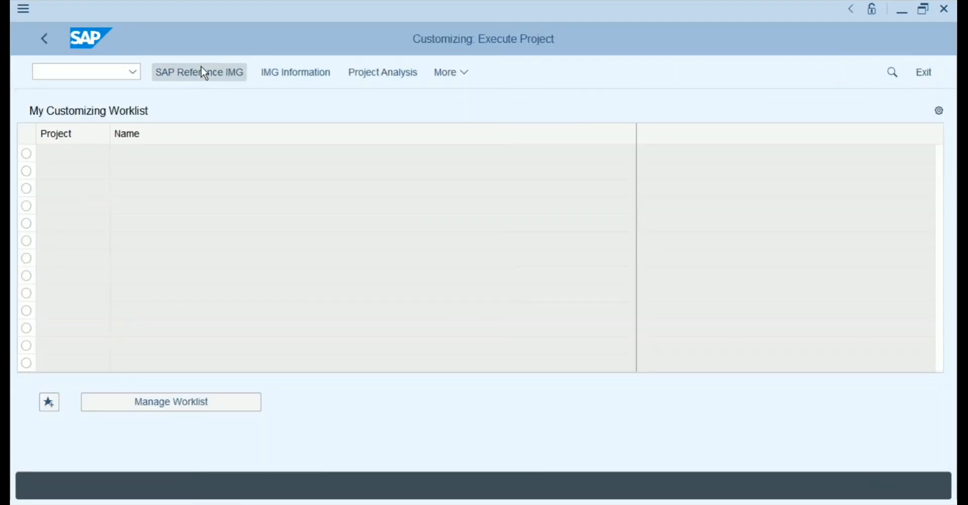
left_click(204, 73)
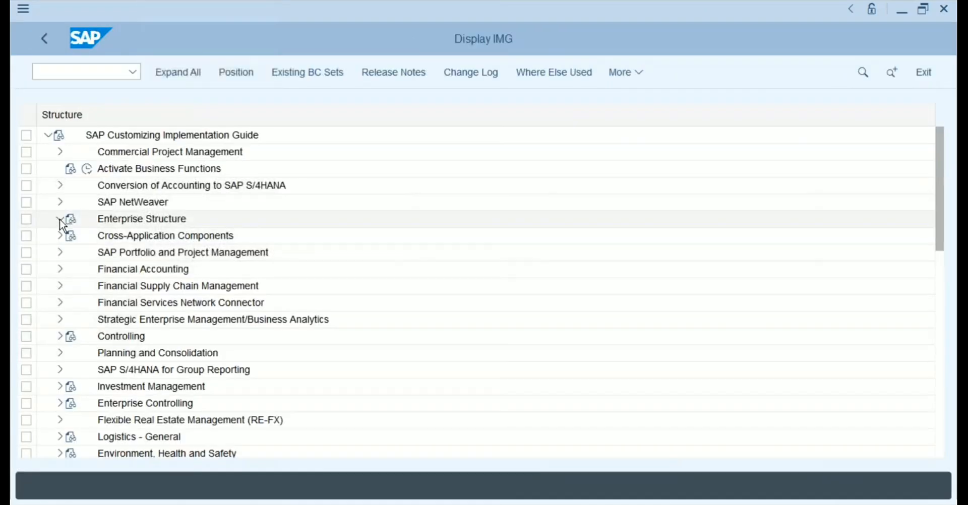
left_click(60, 218)
left_click(73, 252)
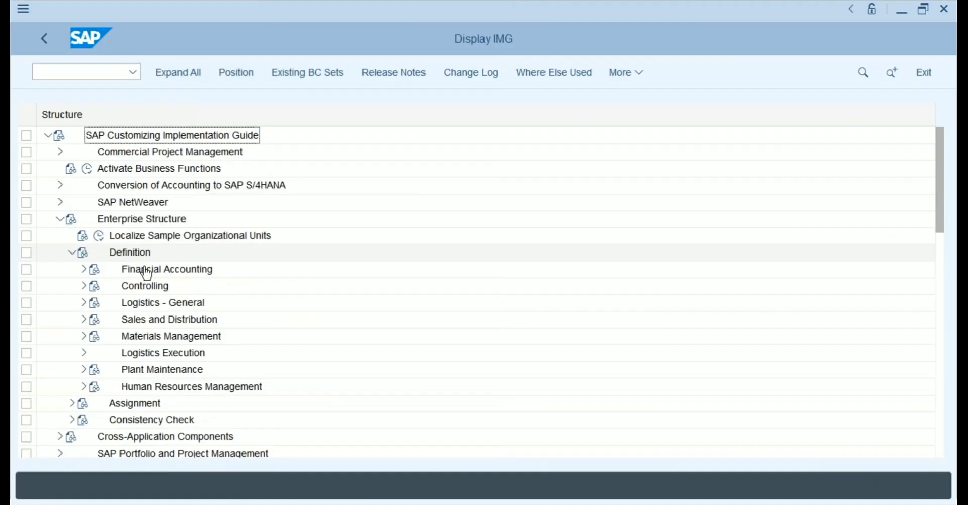
left_click(85, 271)
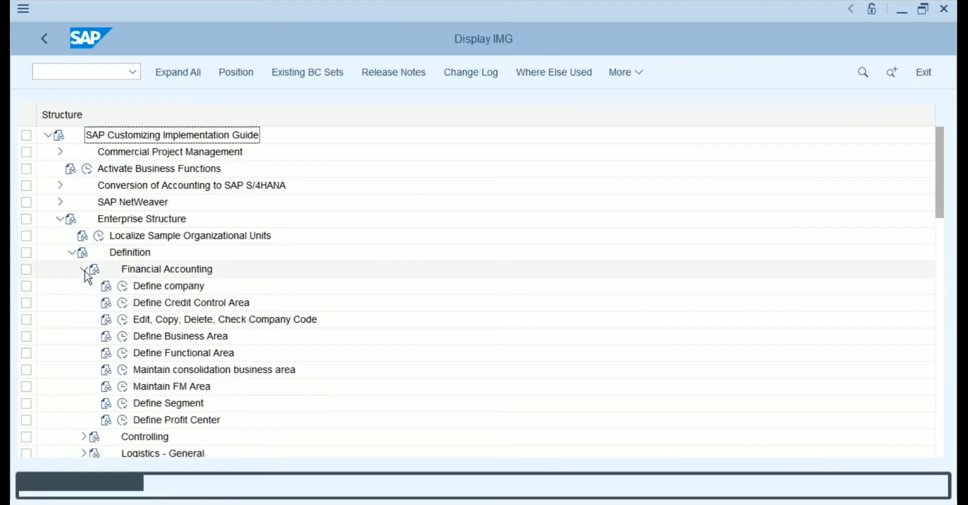
left_click(124, 324)
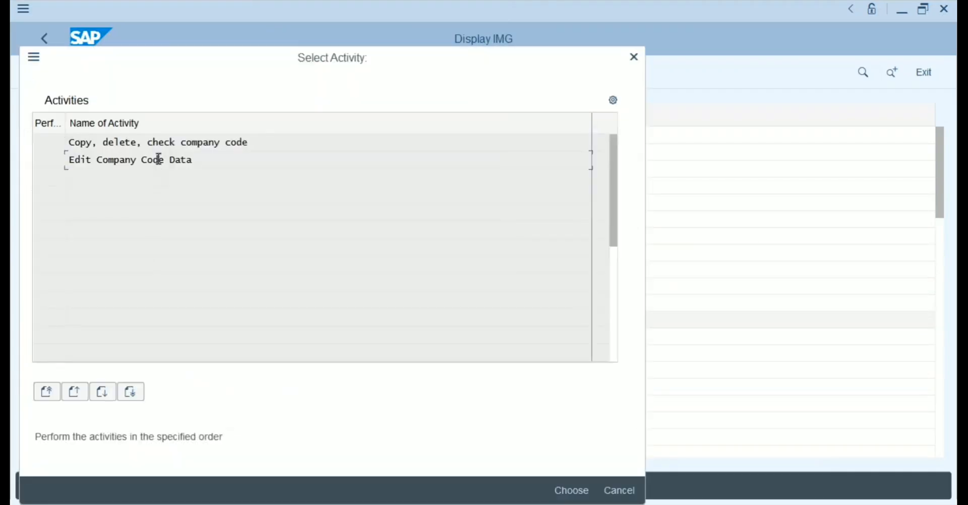
double_click(158, 159)
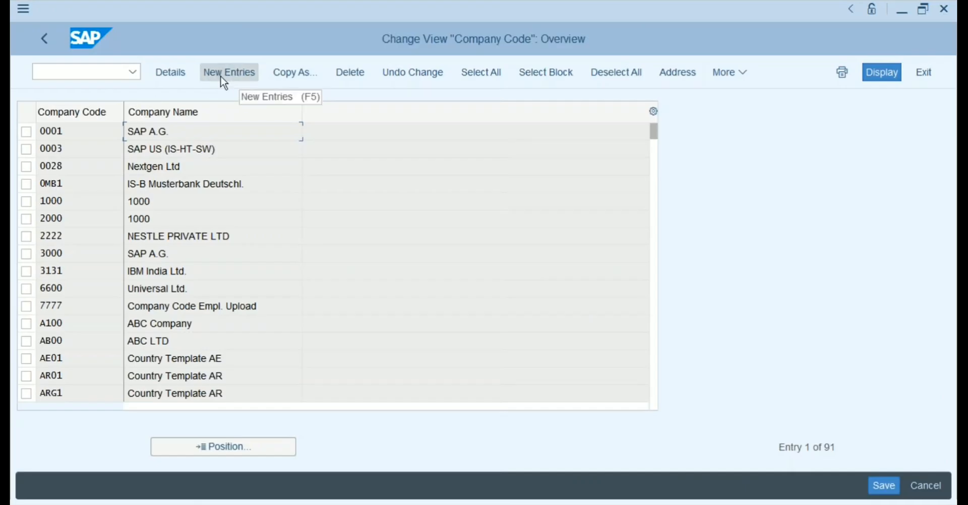
left_click(26, 132)
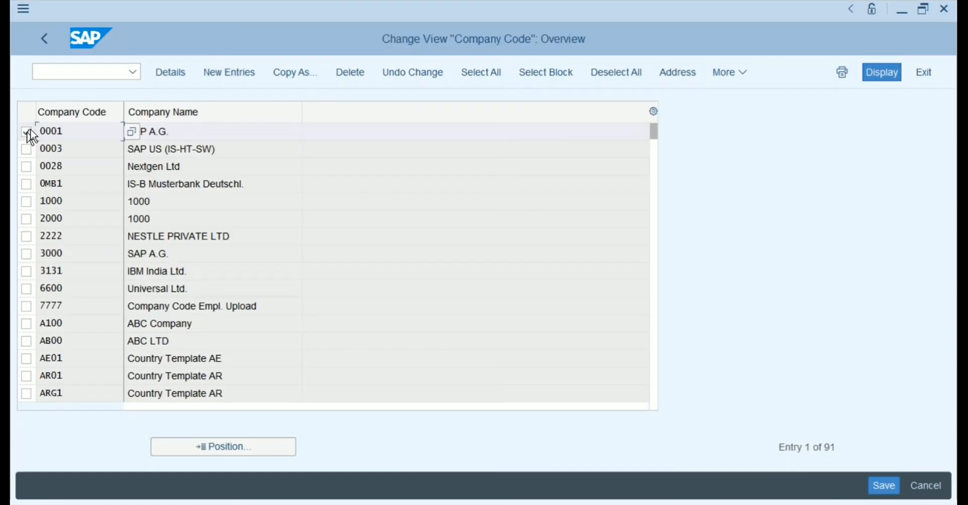
left_click(297, 72)
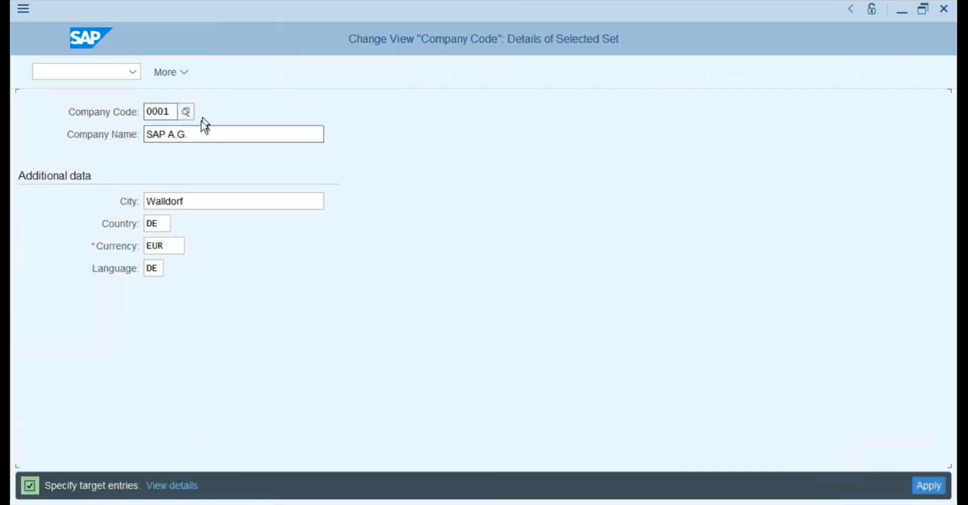
left_click(147, 113)
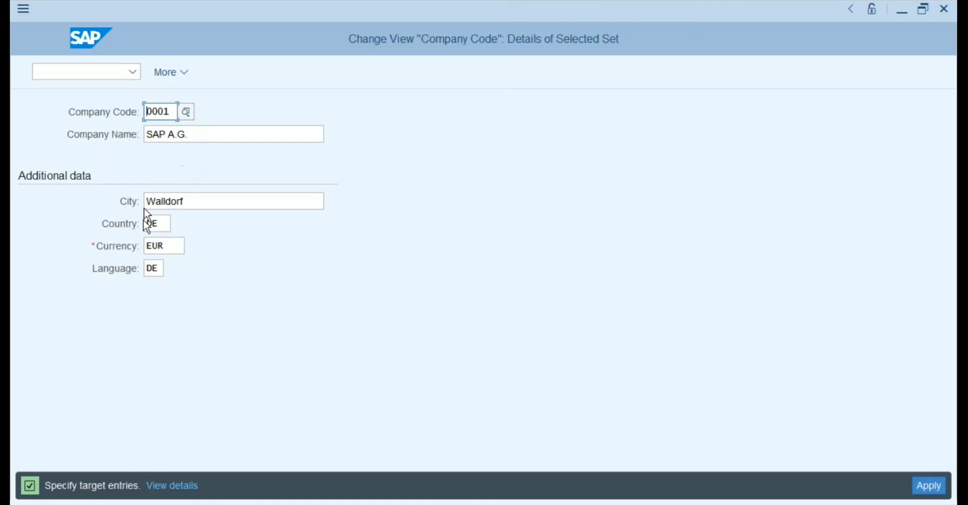
left_click(205, 132)
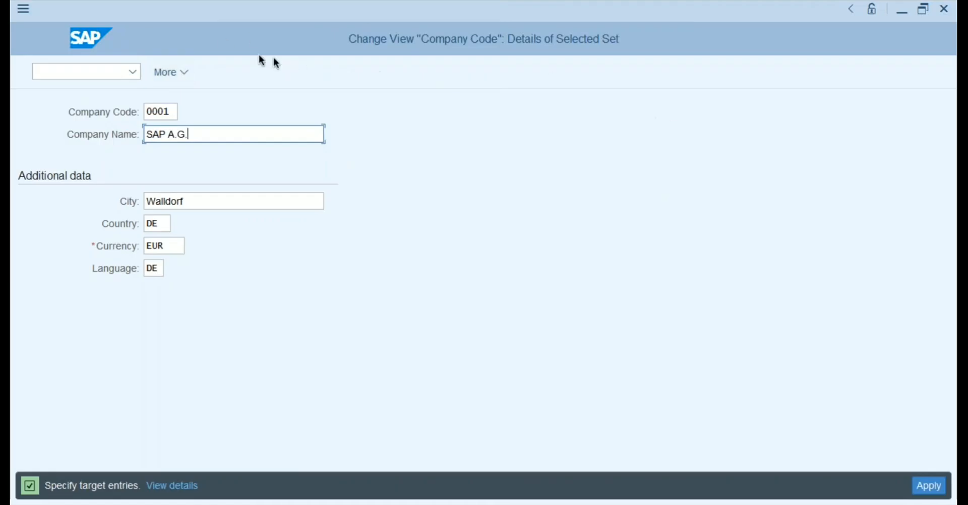
left_click(24, 10)
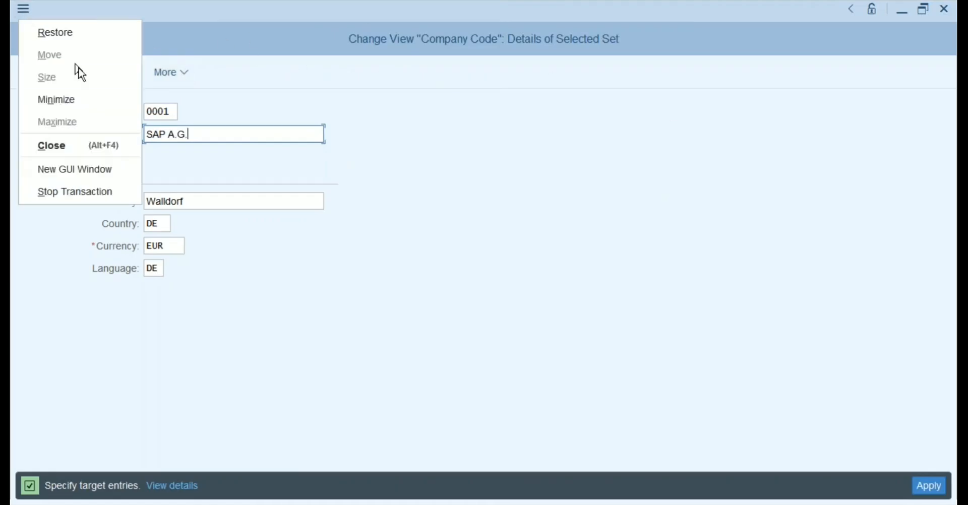
left_click(266, 69)
left_click(180, 78)
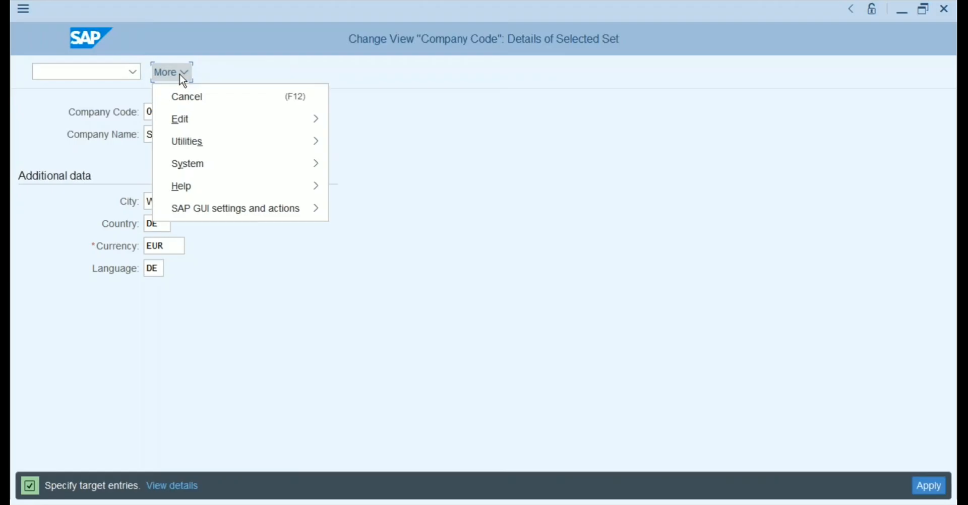
left_click(188, 96)
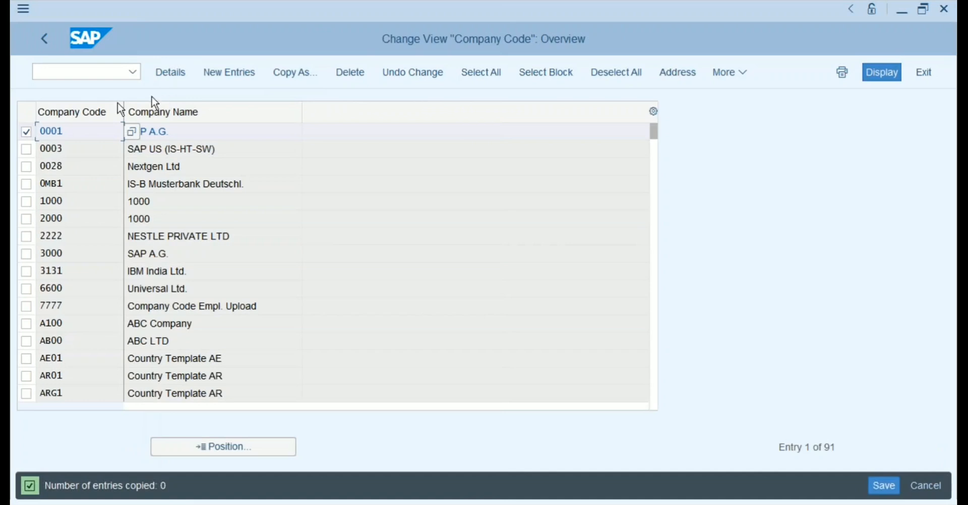
Deselect company code 0001 and open an empty New Entries form at Company Code.
left_click(27, 132)
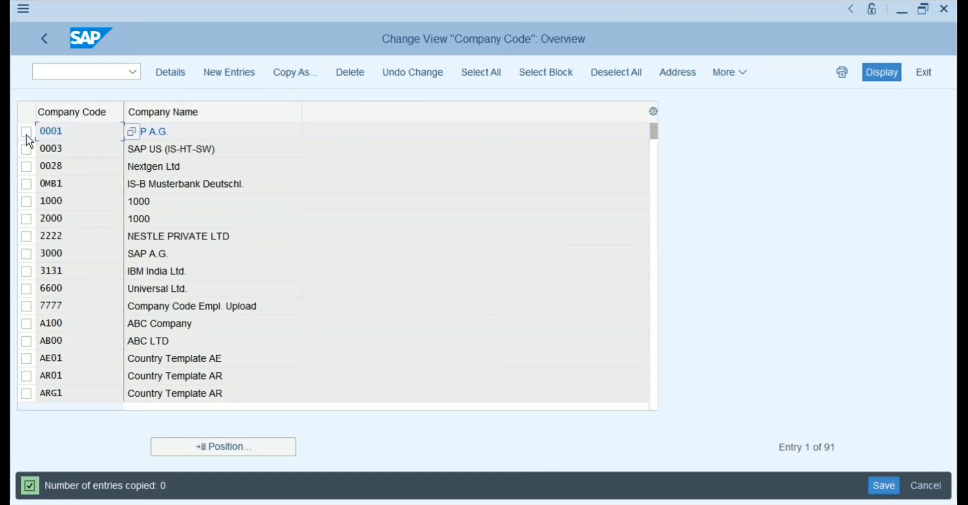
left_click(239, 74)
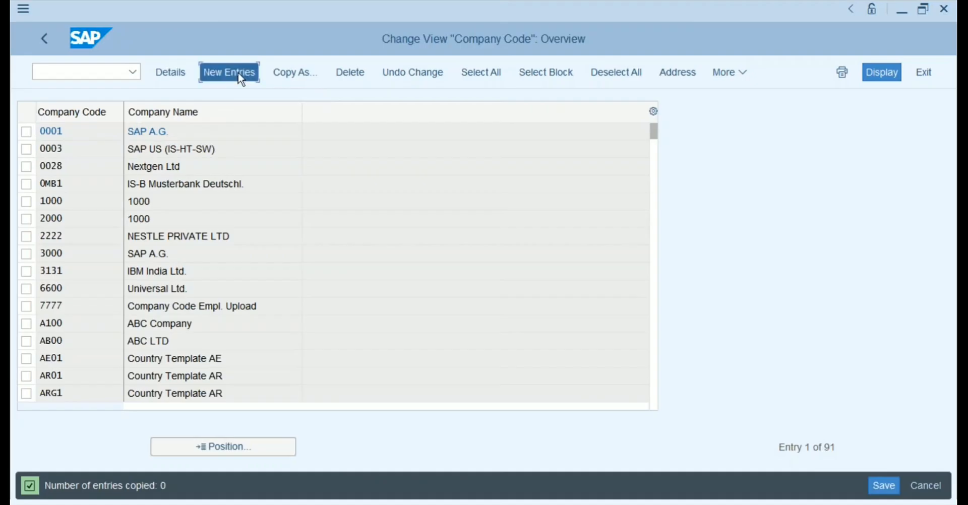
left_click(163, 110)
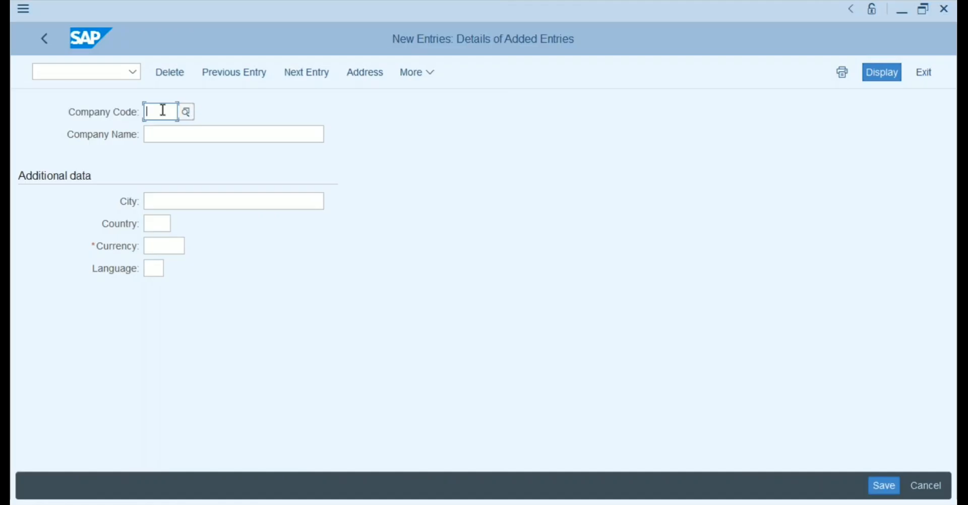
Enter company code PR01 and company name 'S4 Procurement Training 1'.
type("AAAA")
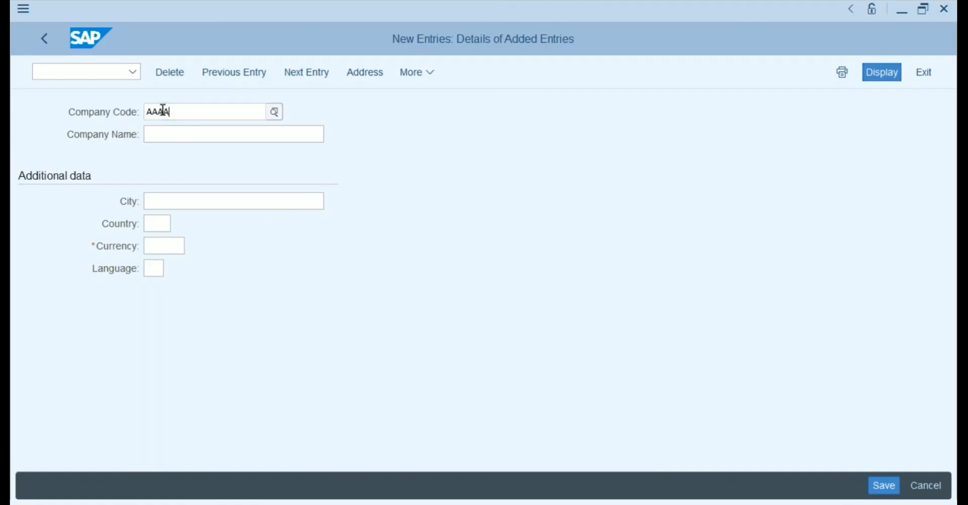
key("BackSpace")
key("BackSpace")
key("BackSpace")
key("BackSpace")
type("1234")
key("BackSpace")
key("BackSpace")
key("BackSpace")
key("BackSpace")
type("A123")
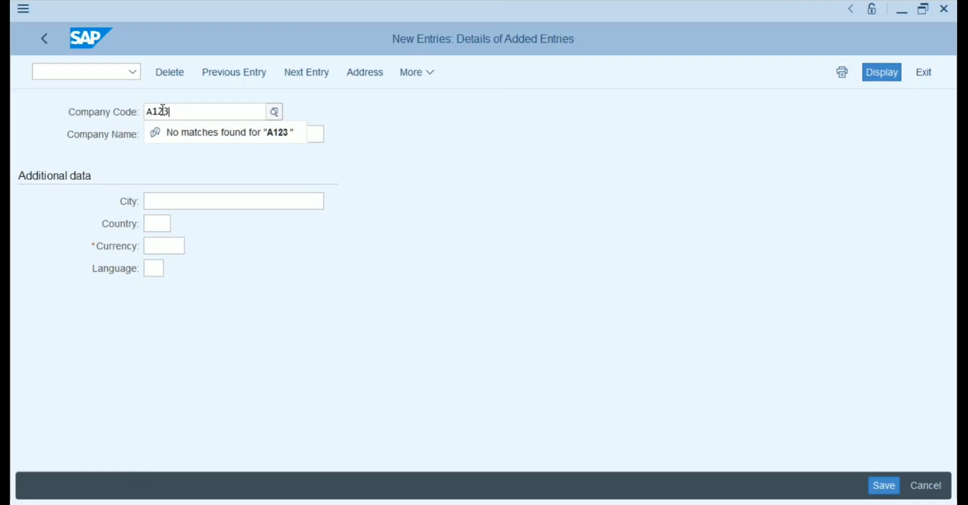
key("BackSpace")
key("BackSpace")
key("BackSpace")
key("BackSpace")
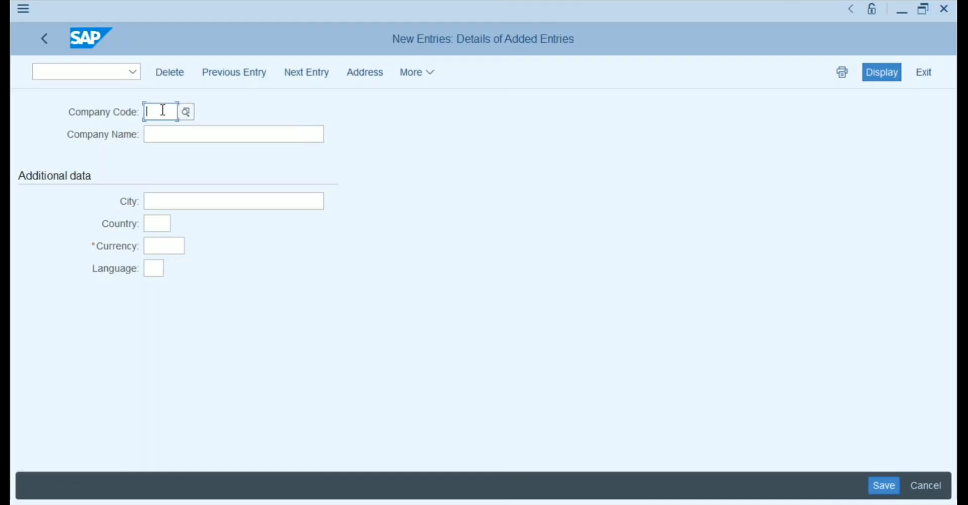
type("PR")
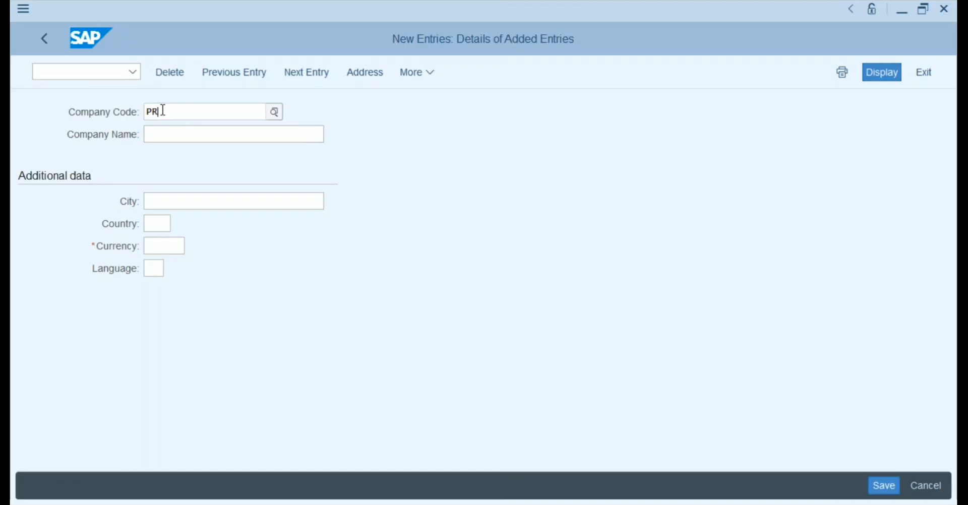
type("01")
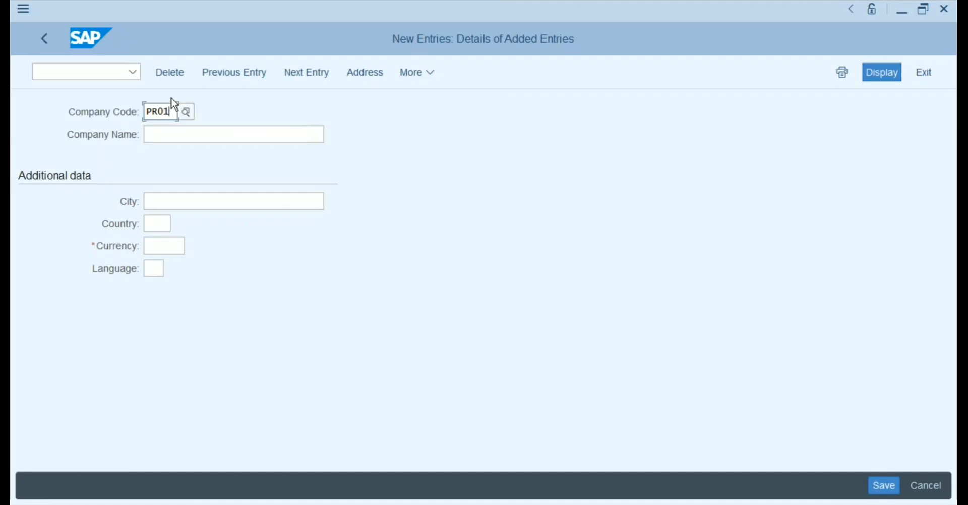
left_click(178, 133)
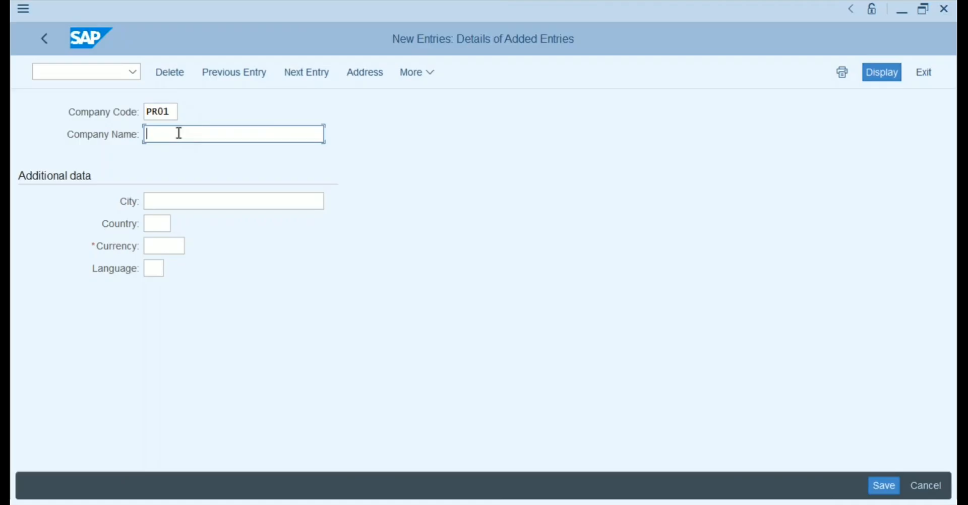
type("S4 Procurement Trainin")
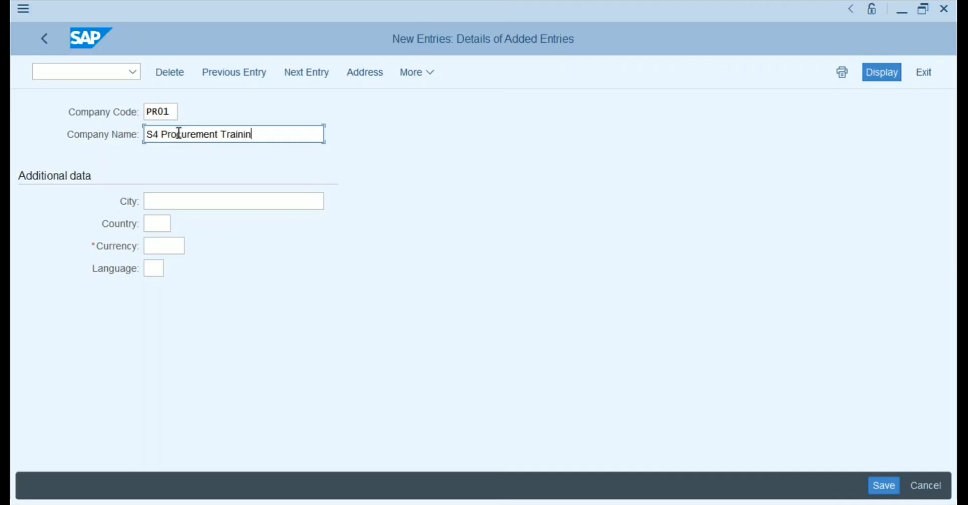
type("g 1")
Review the City, Country, Currency and Language fields and check the legal-entity notes.
left_click(229, 201)
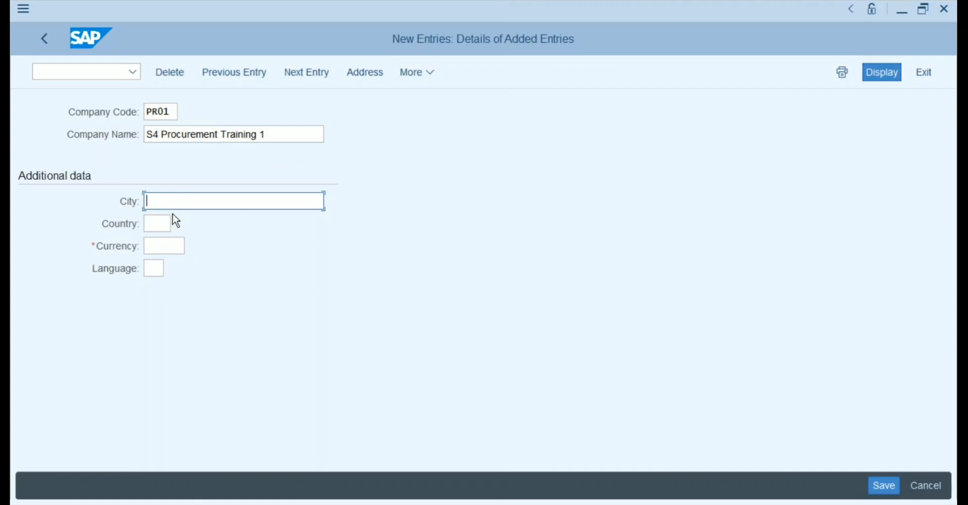
left_click(159, 224)
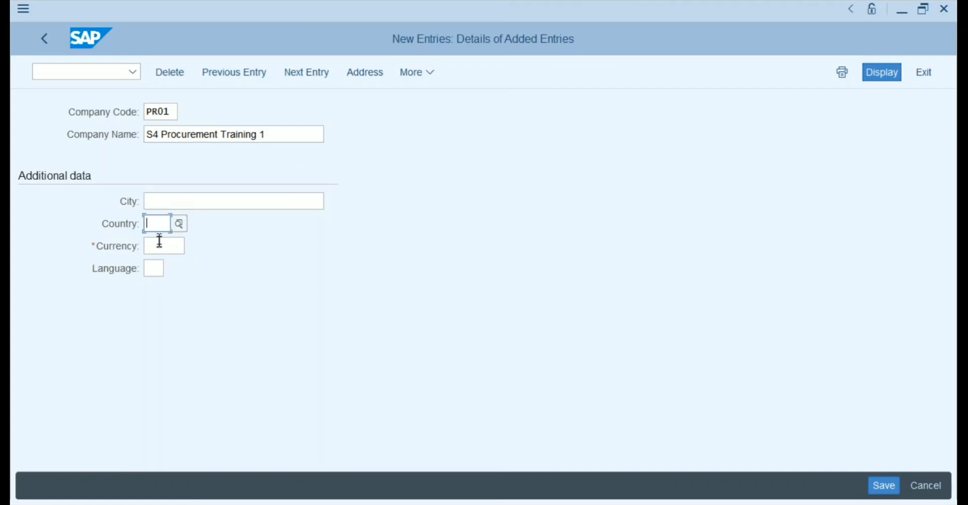
left_click(160, 249)
left_click(157, 268)
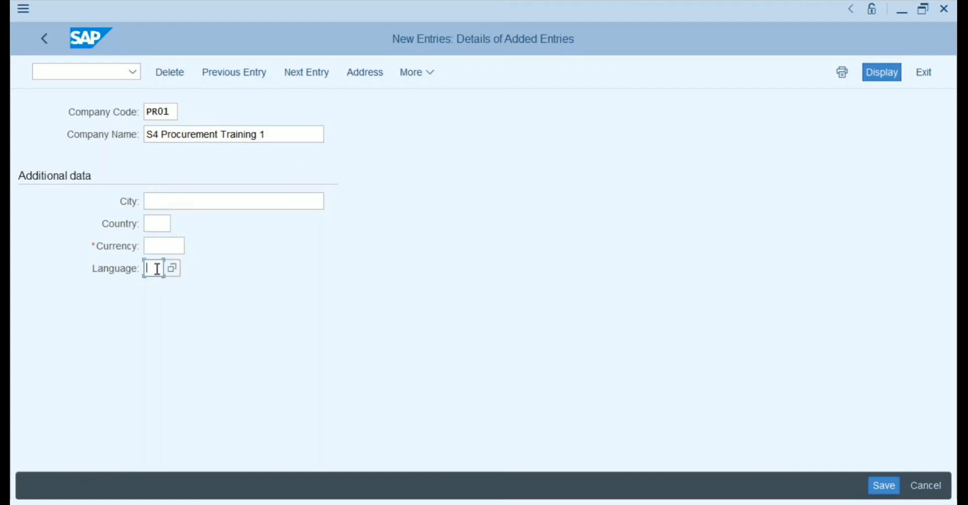
left_click(170, 203)
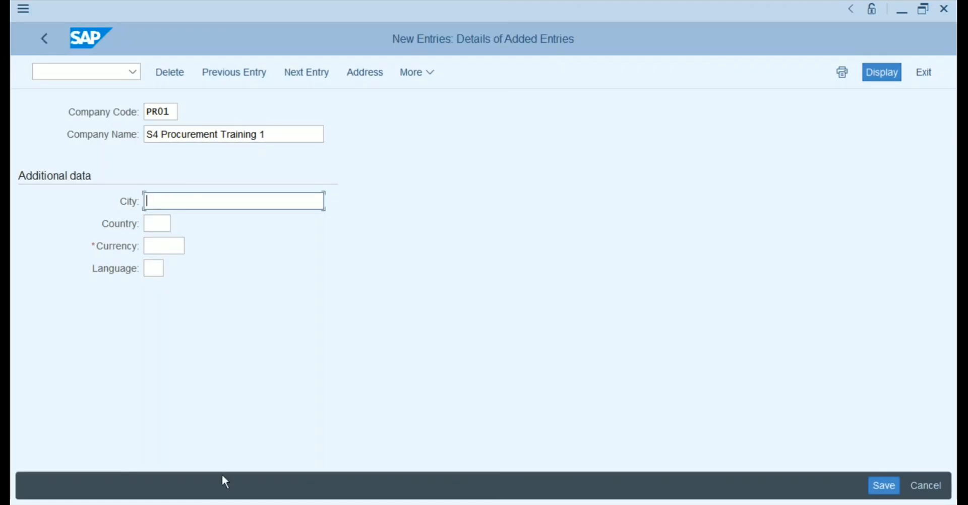
left_click(245, 504)
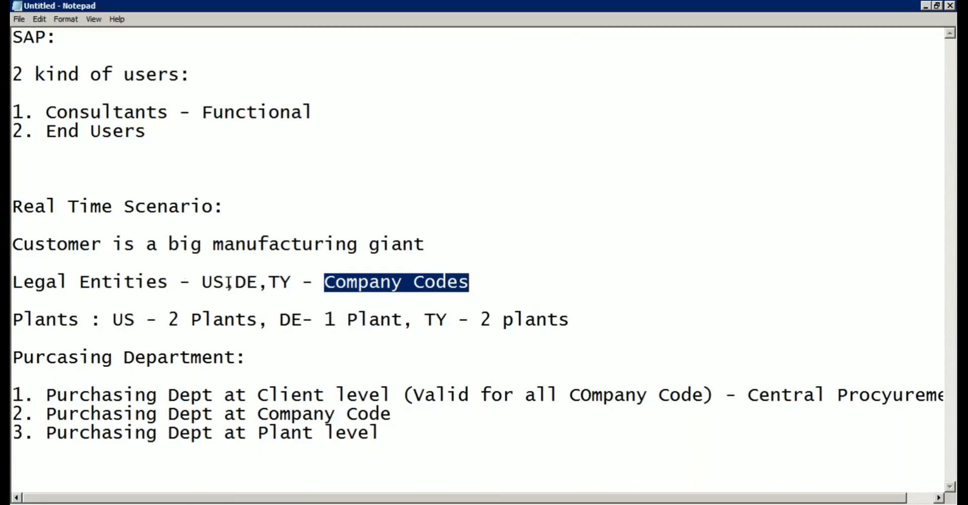
left_click(227, 282)
left_click(237, 503)
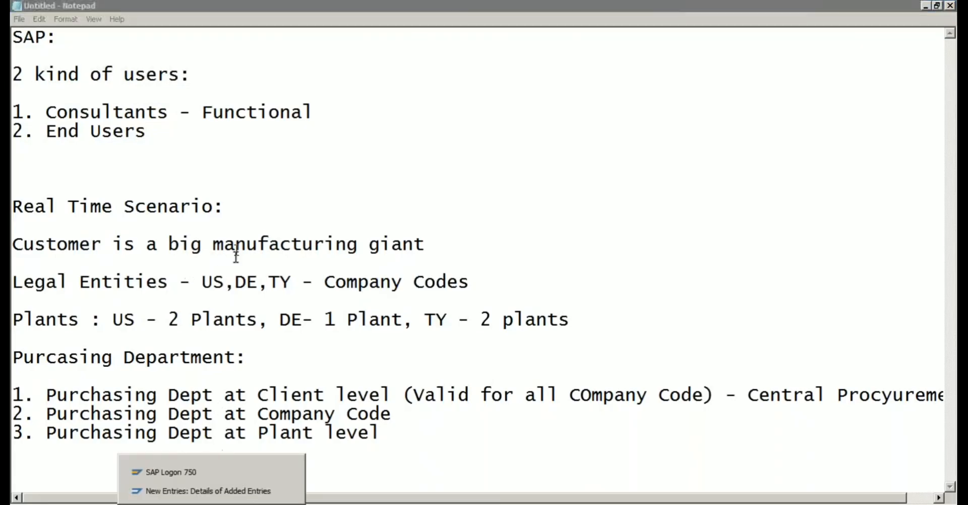
left_click(191, 492)
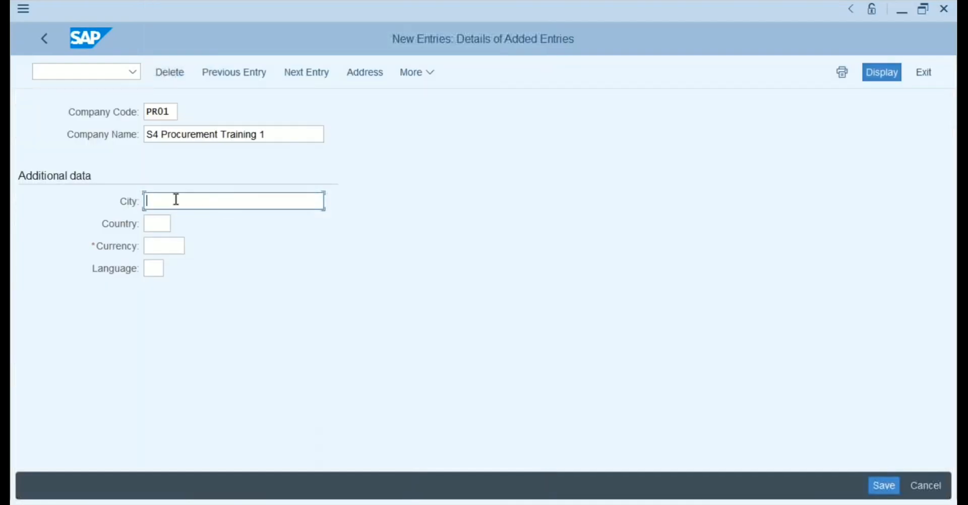
Enter New York as the city and try out the Country field.
type("New York")
left_click(170, 224)
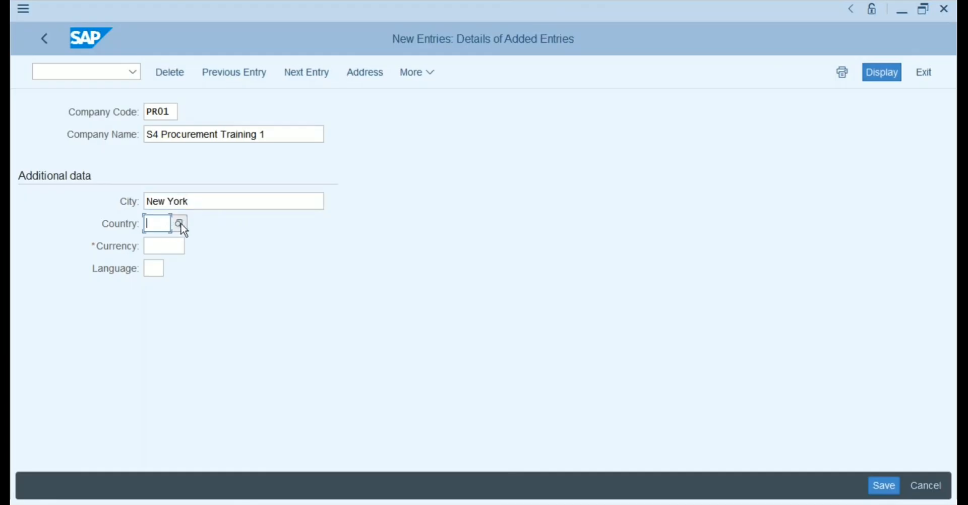
left_click(180, 224)
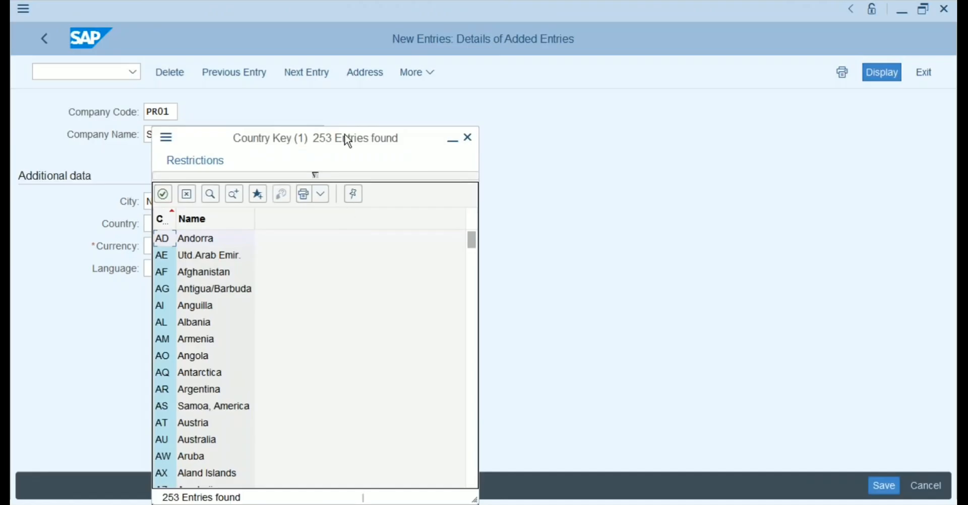
left_click(467, 138)
left_click(156, 222)
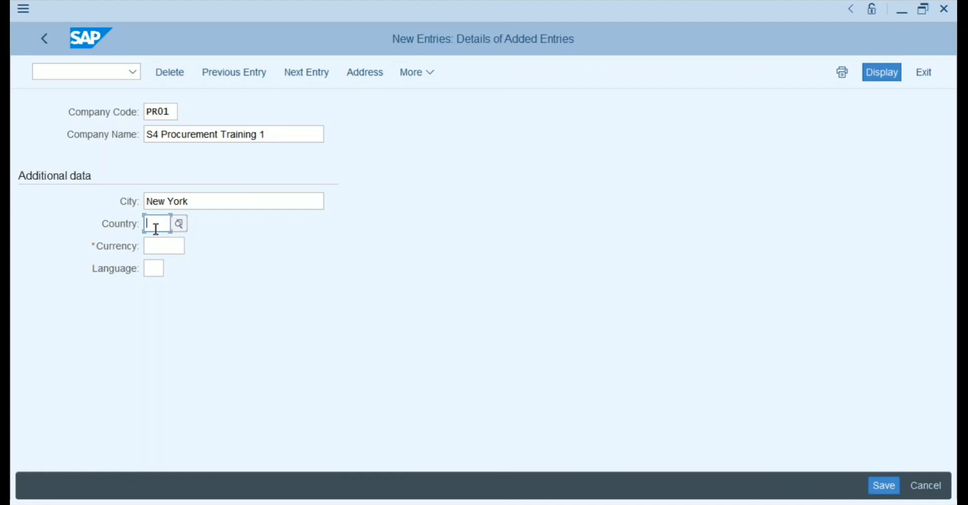
type("asdasd")
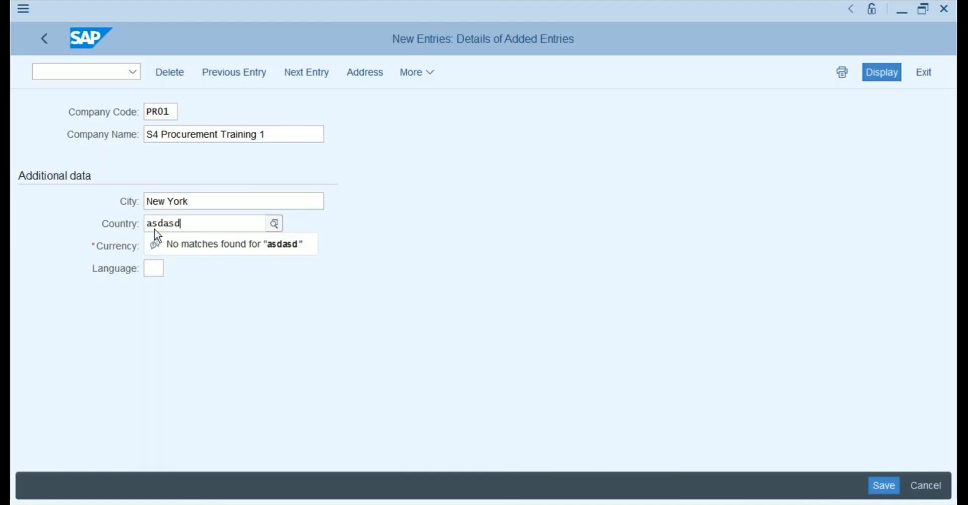
key("BackSpace")
key("BackSpace")
key("BackSpace")
key("BackSpace")
key("BackSpace")
key("BackSpace")
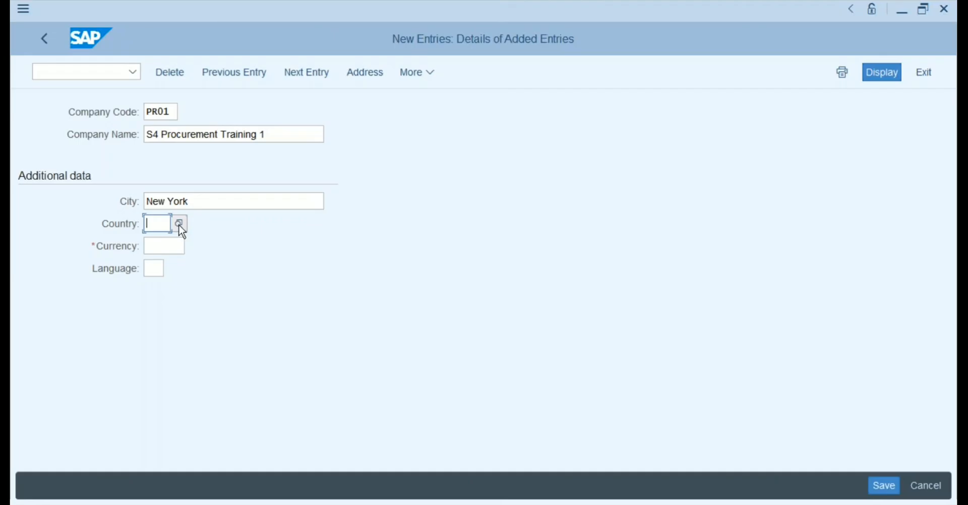
Scroll the country key list and pick USA, filling in country US.
left_click(180, 225)
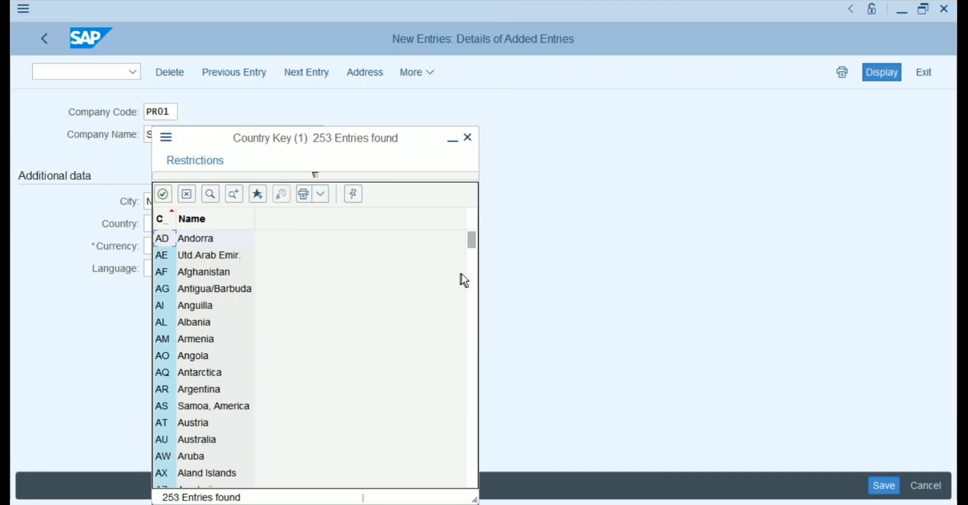
left_click(472, 263)
left_click_drag(474, 256, 476, 492)
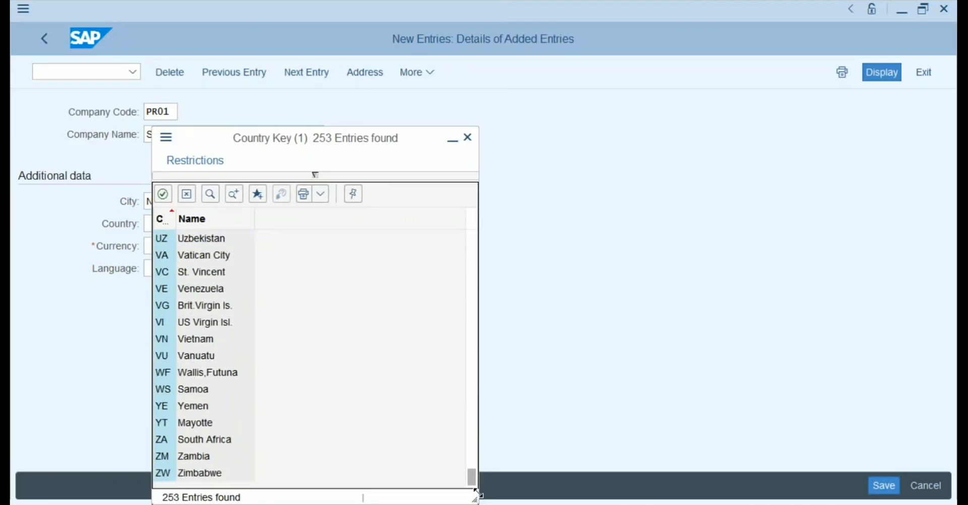
left_click(472, 451)
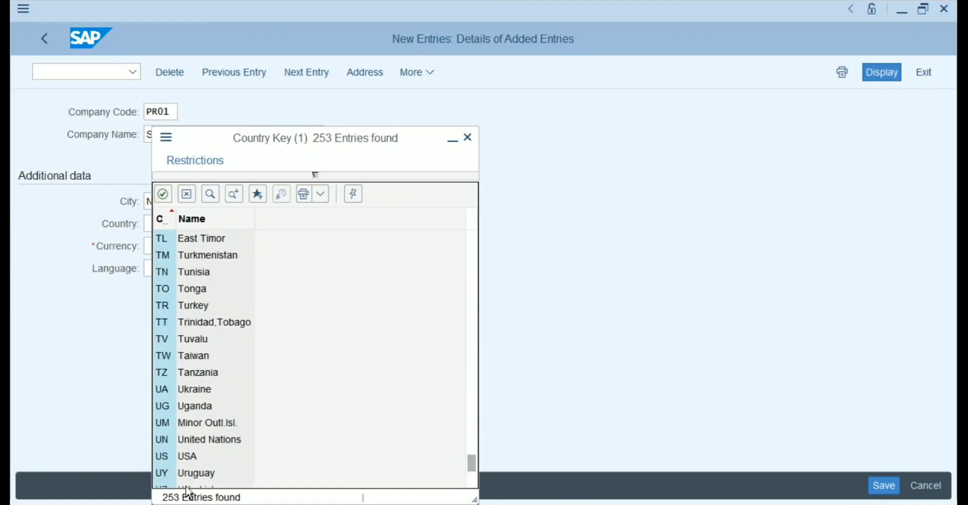
double_click(188, 458)
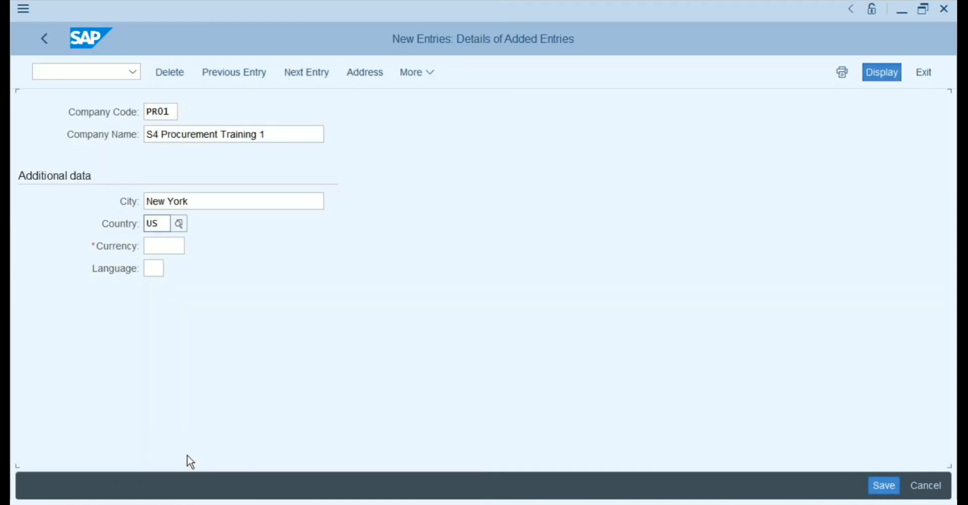
left_click(160, 248)
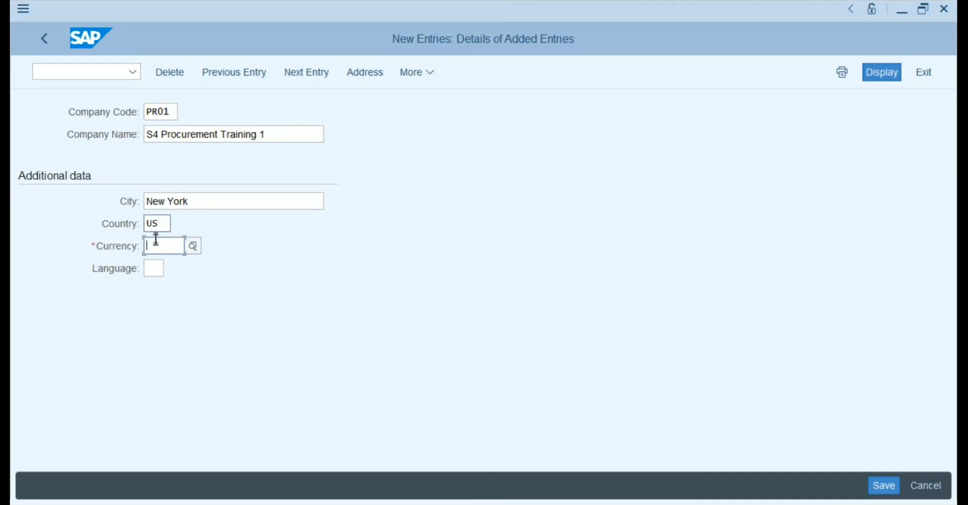
Set the currency to USD and the language to EN.
type("USD")
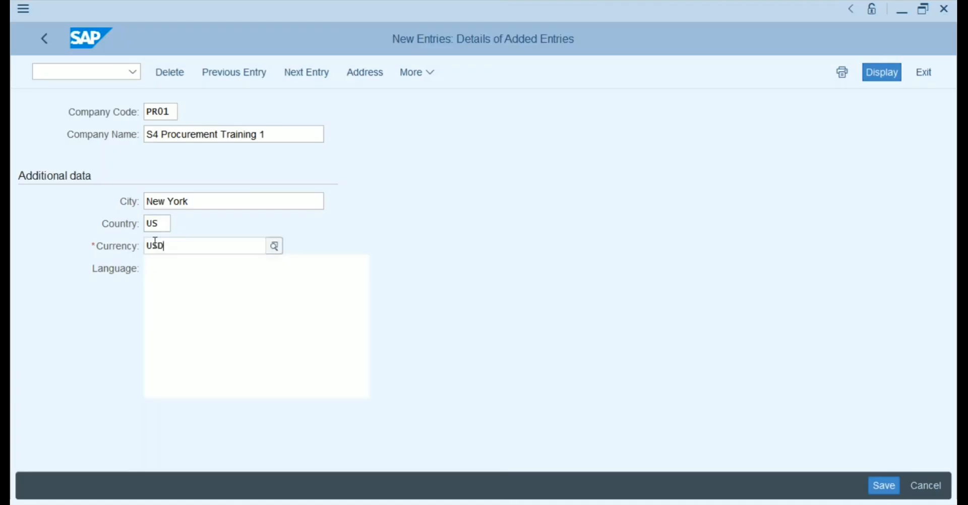
left_click(155, 316)
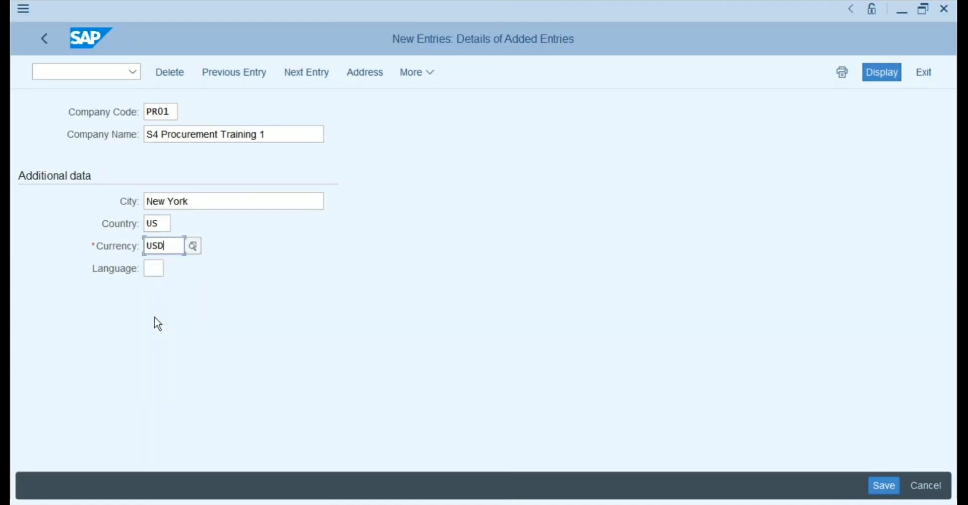
left_click(156, 268)
type("EN")
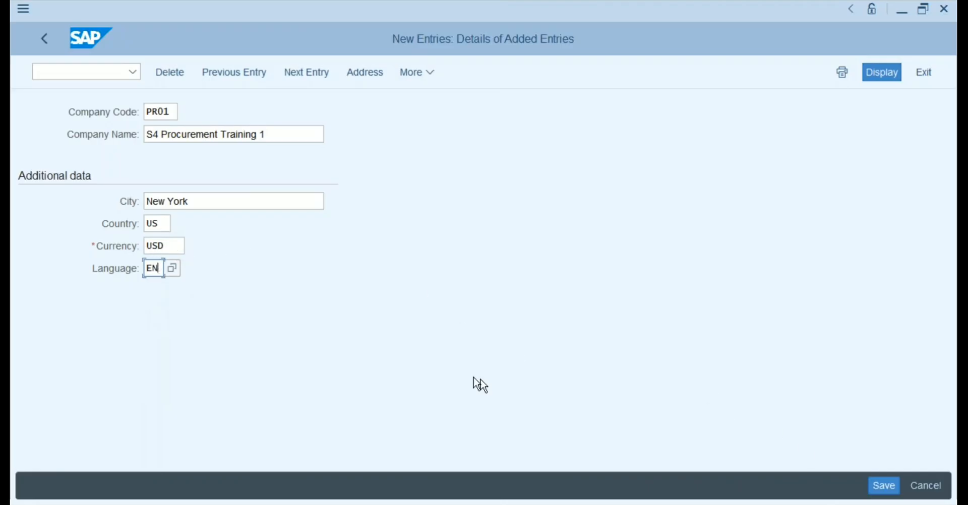
left_click(176, 246)
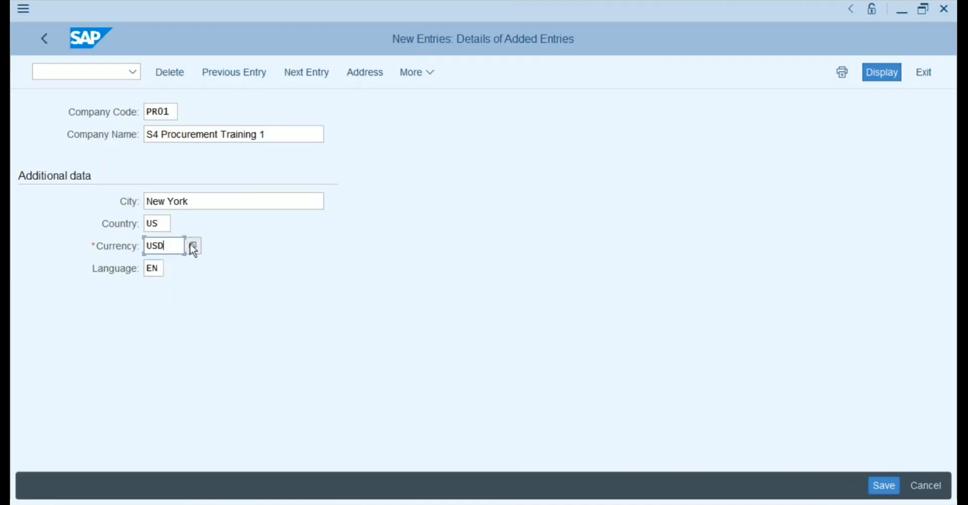
left_click(194, 246)
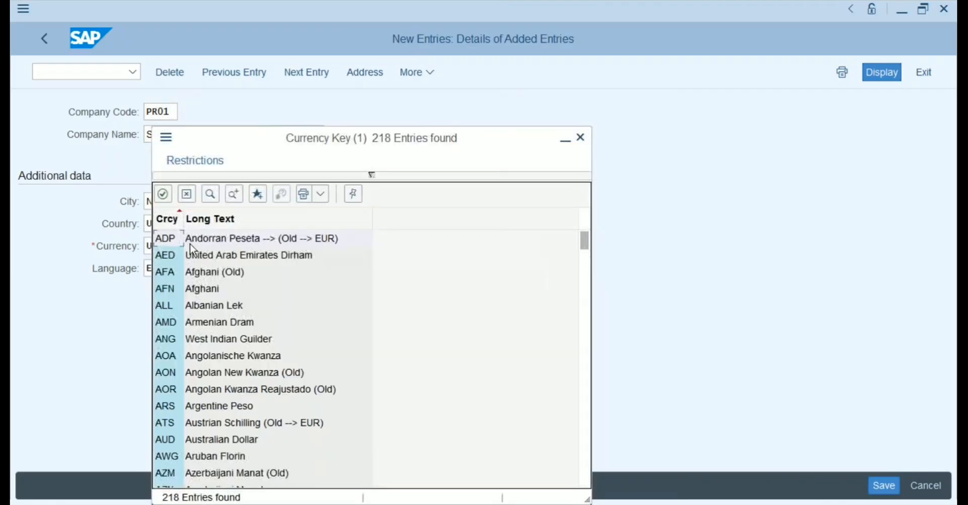
left_click(580, 137)
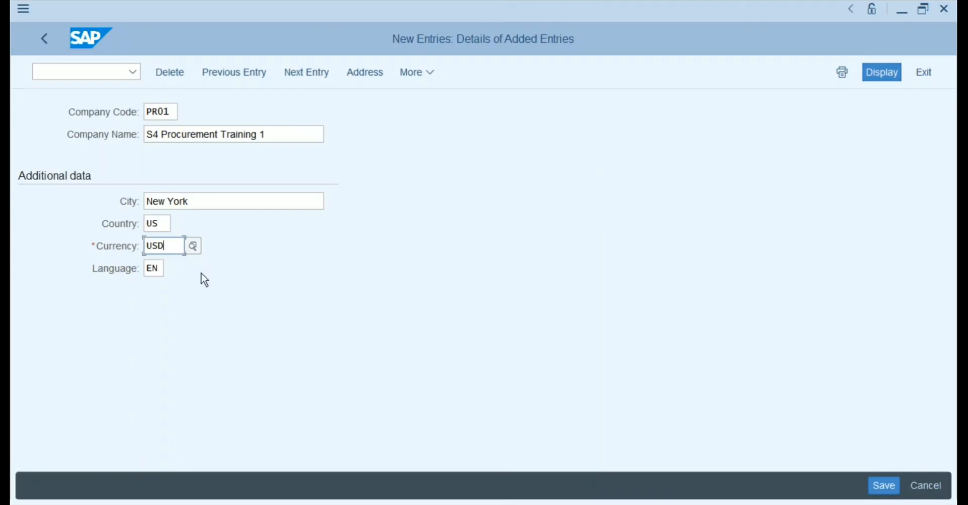
Browse the language key list, including TR and HI, and close it keeping EN.
left_click(160, 269)
left_click(172, 269)
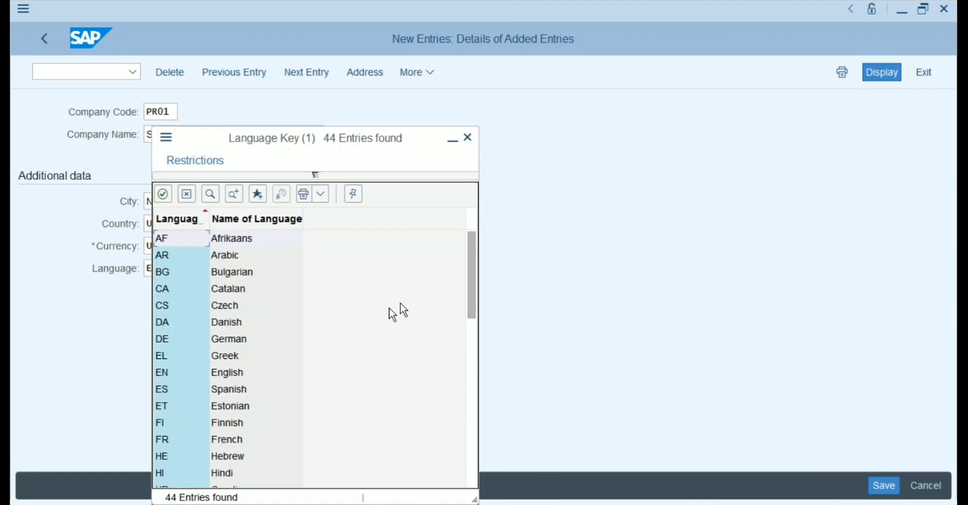
left_click(472, 338)
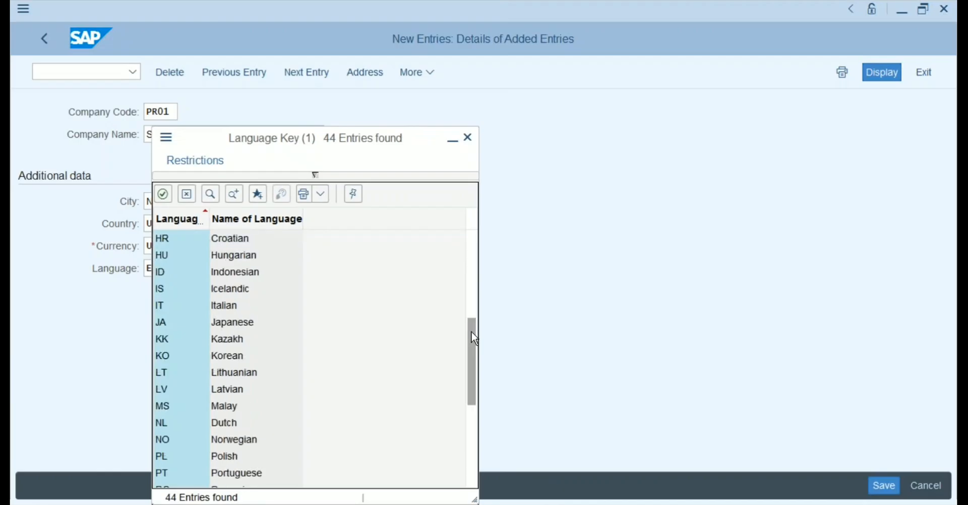
left_click(472, 429)
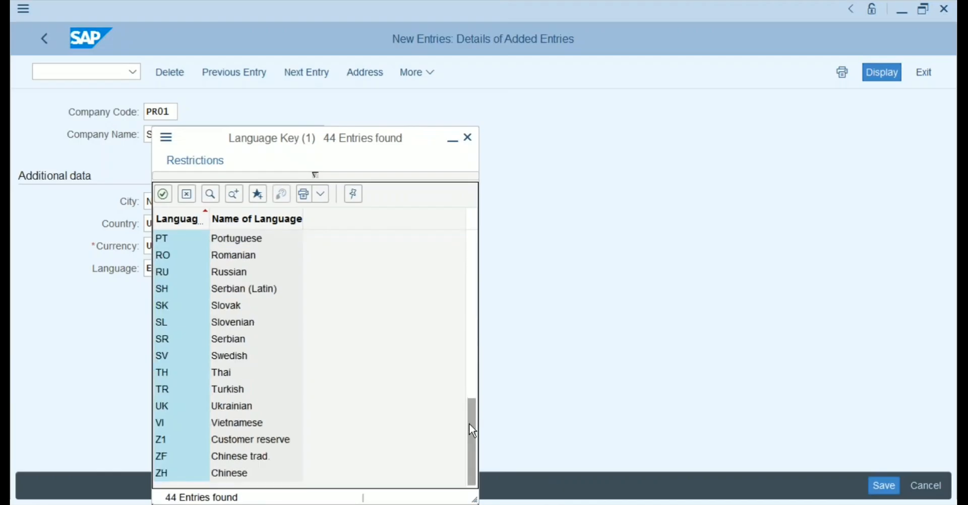
left_click(230, 393)
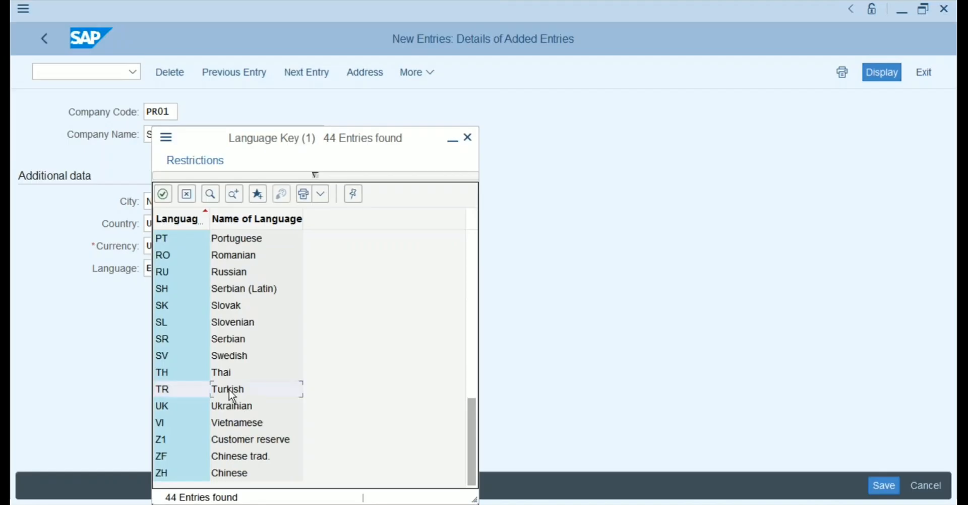
left_click(472, 316)
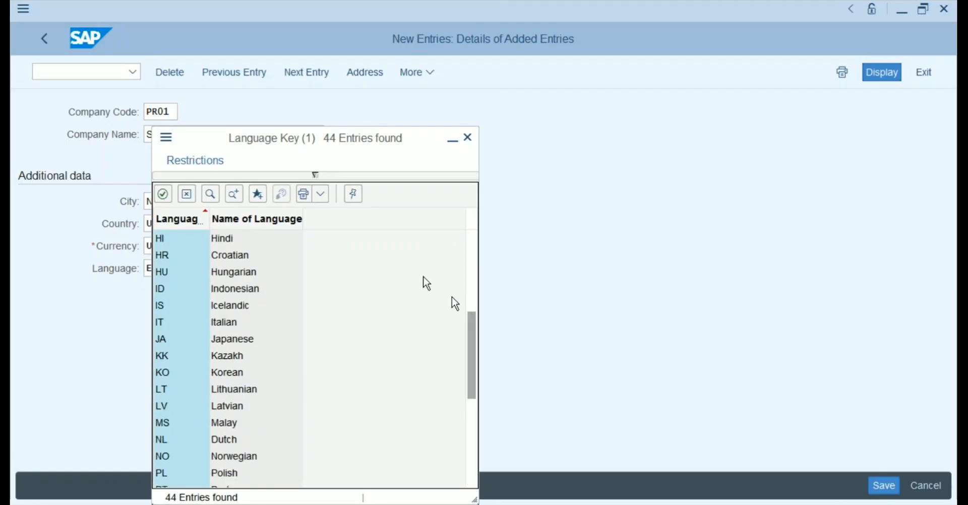
left_click(234, 246)
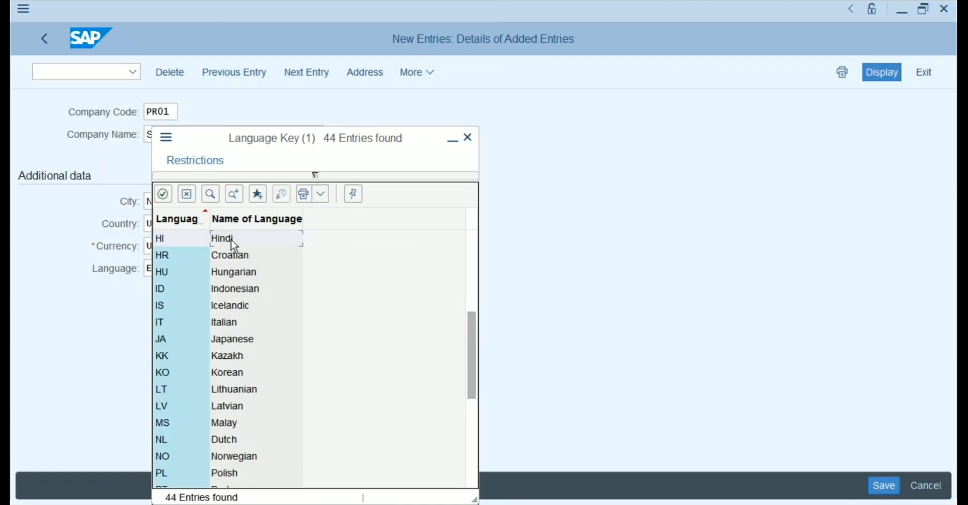
left_click(469, 253)
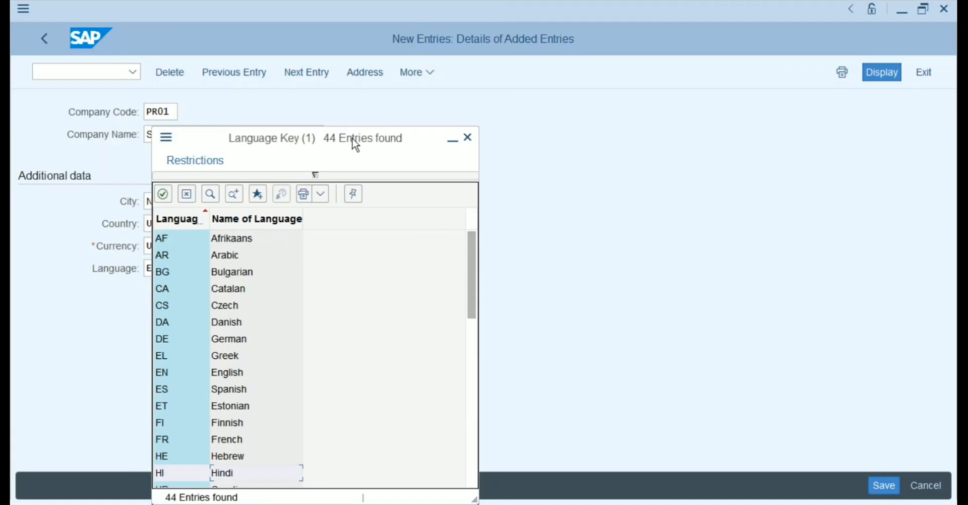
left_click(467, 139)
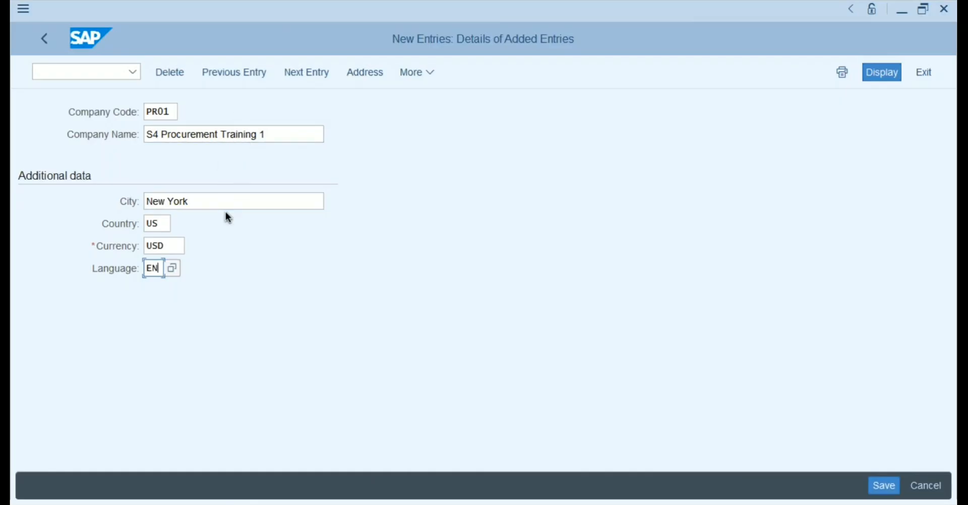
Save the PR01 entry to bring up its Edit Address dialog and look over its fields.
left_click(883, 486)
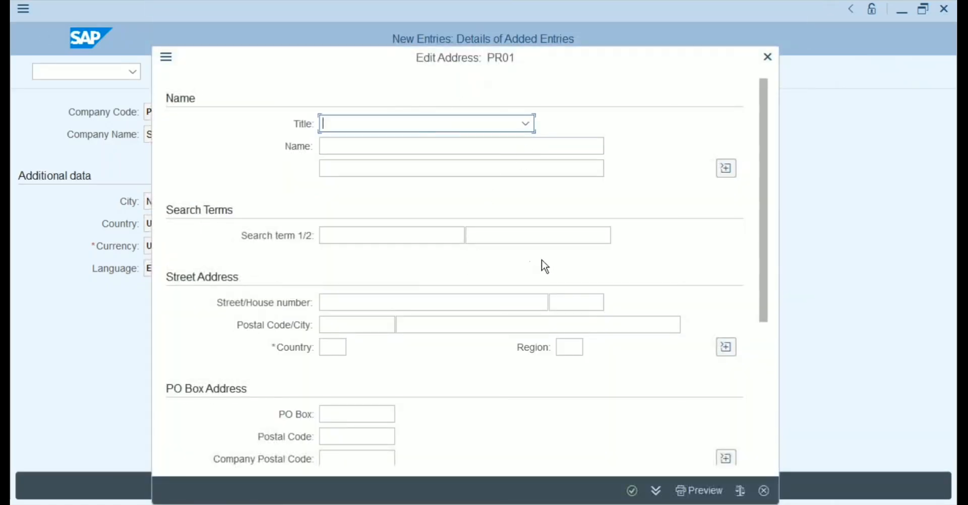
left_click(443, 146)
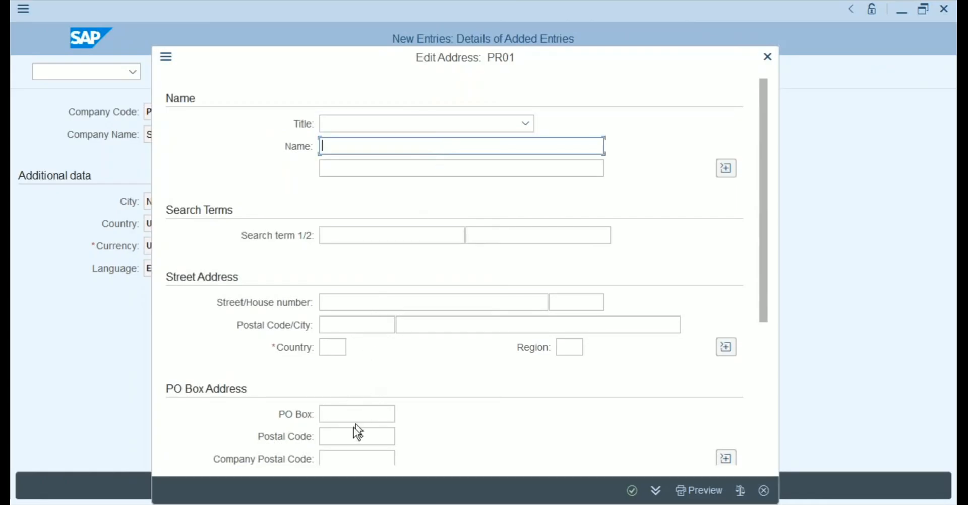
left_click(762, 347)
left_click(761, 199)
left_click(326, 349)
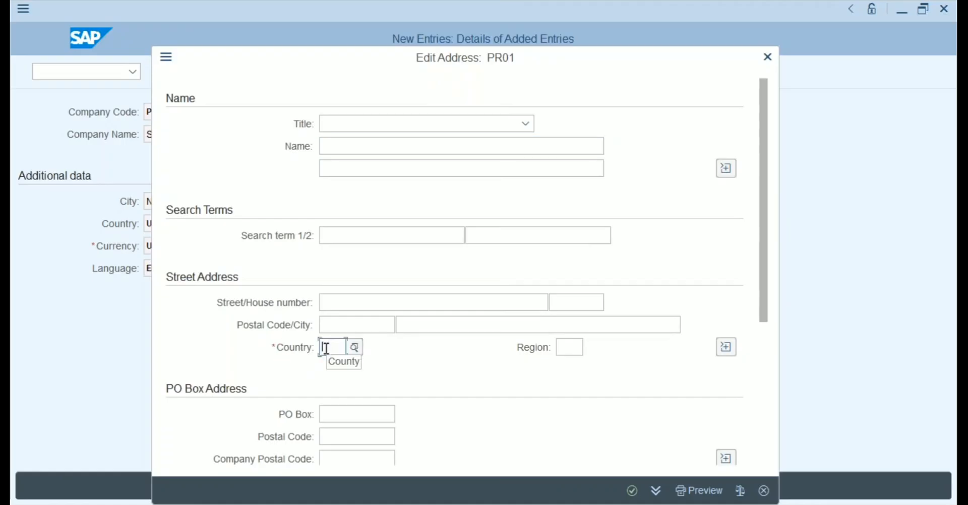
left_click(383, 235)
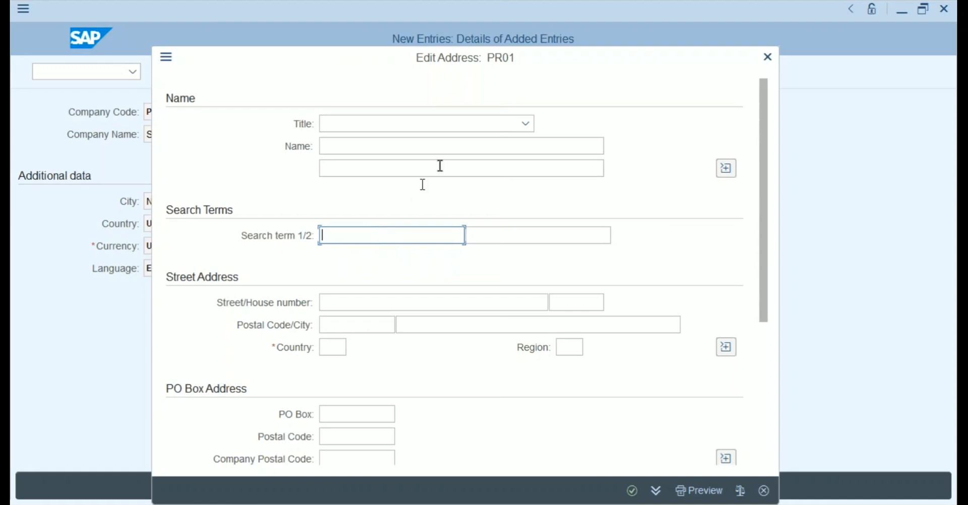
Choose Company as the address title.
left_click(527, 124)
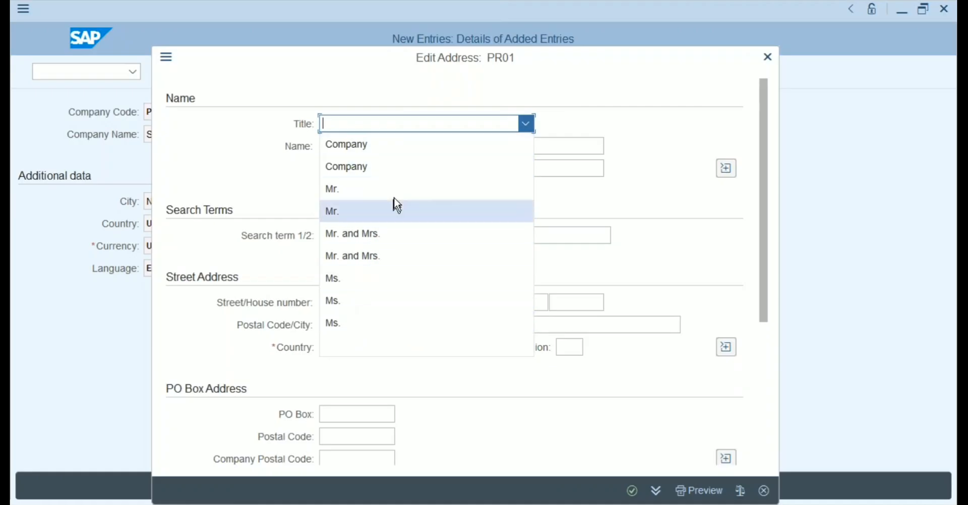
left_click(407, 148)
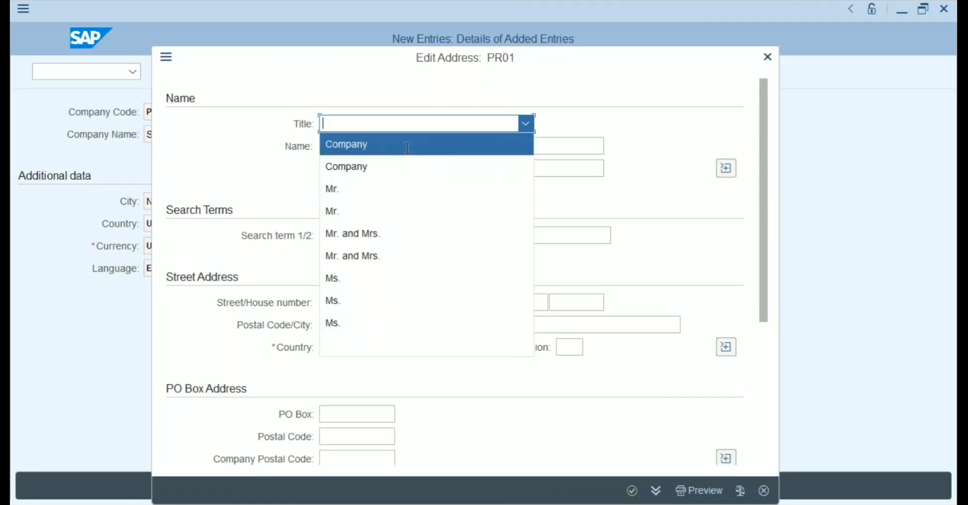
left_click(368, 151)
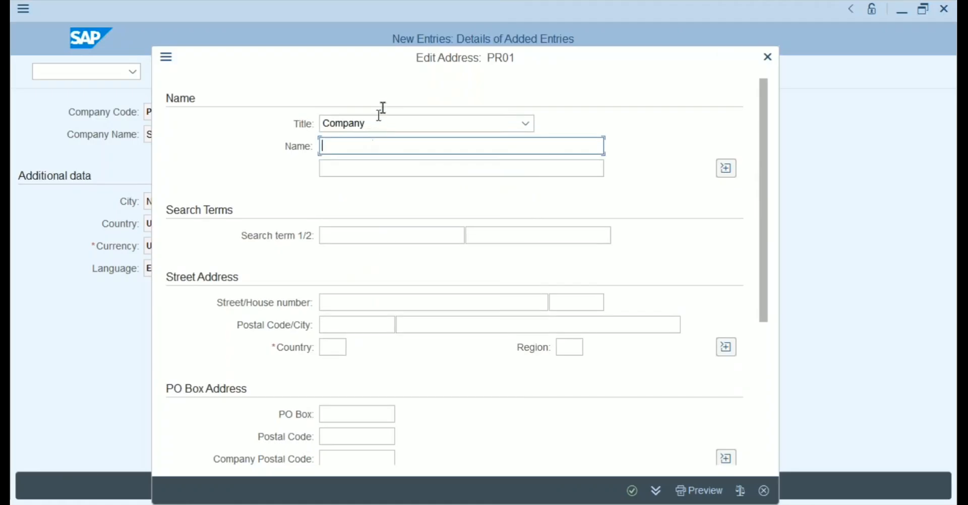
Enter address name 'S4 Procurement Training 1', search term S4 and street '1, Building'.
left_click_drag(425, 66, 612, 72)
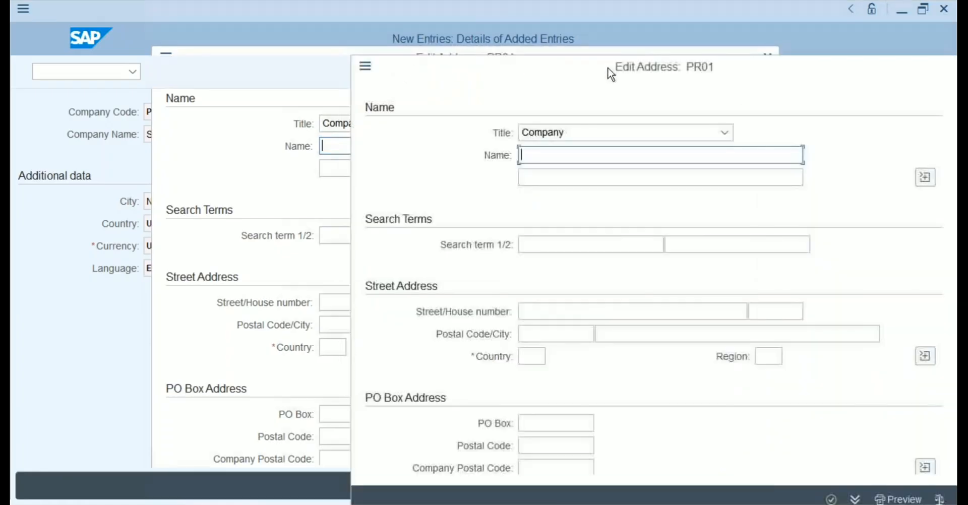
type("S")
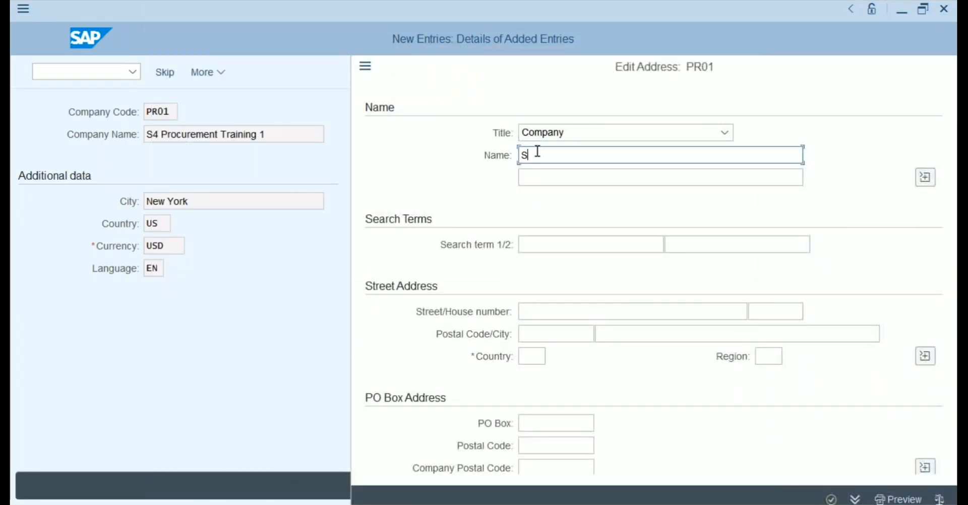
type("4 Procurement Training 1")
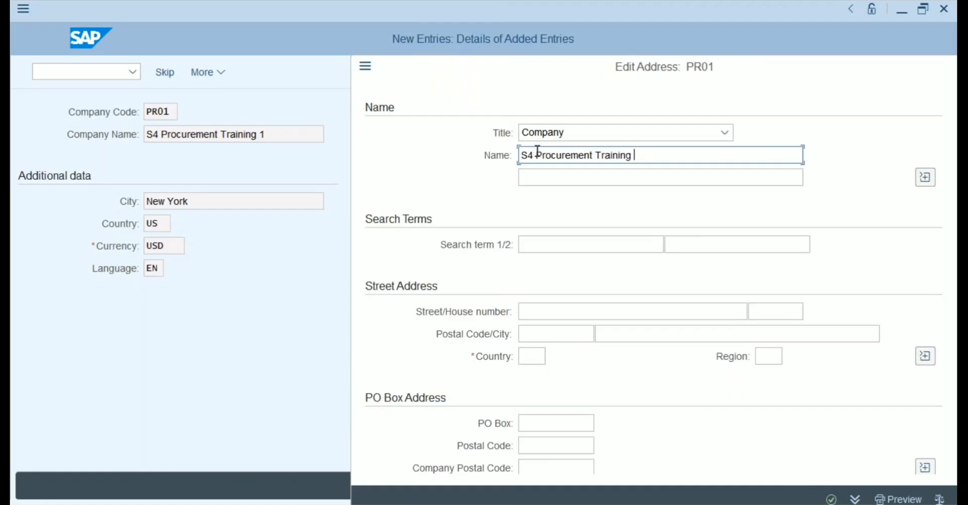
left_click(557, 247)
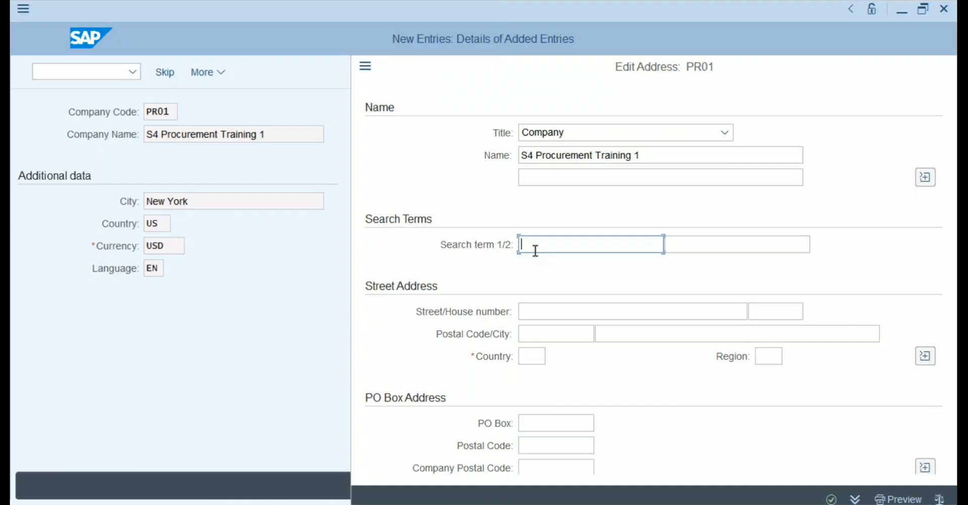
type("S4")
left_click(547, 311)
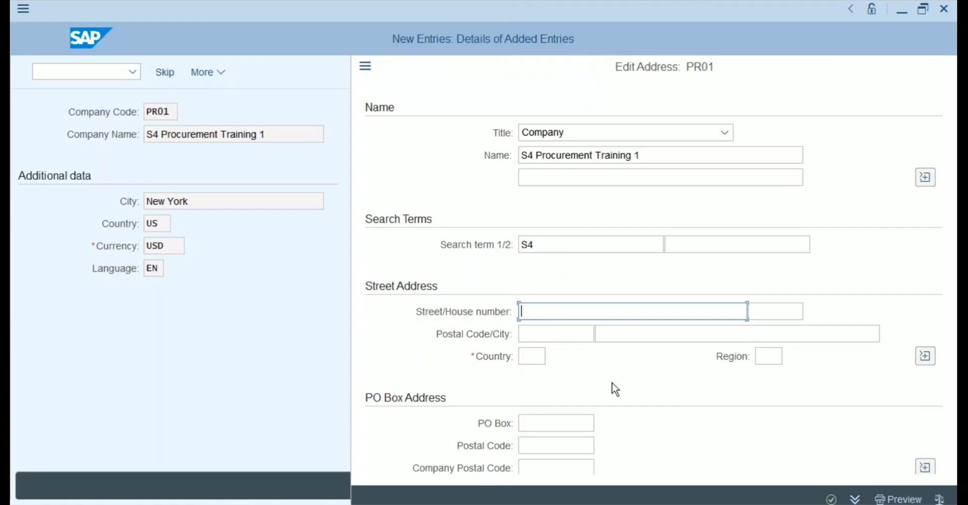
type("1, Building")
Enter postal code 400000, city New York and country US, then confirm the address.
left_click(552, 334)
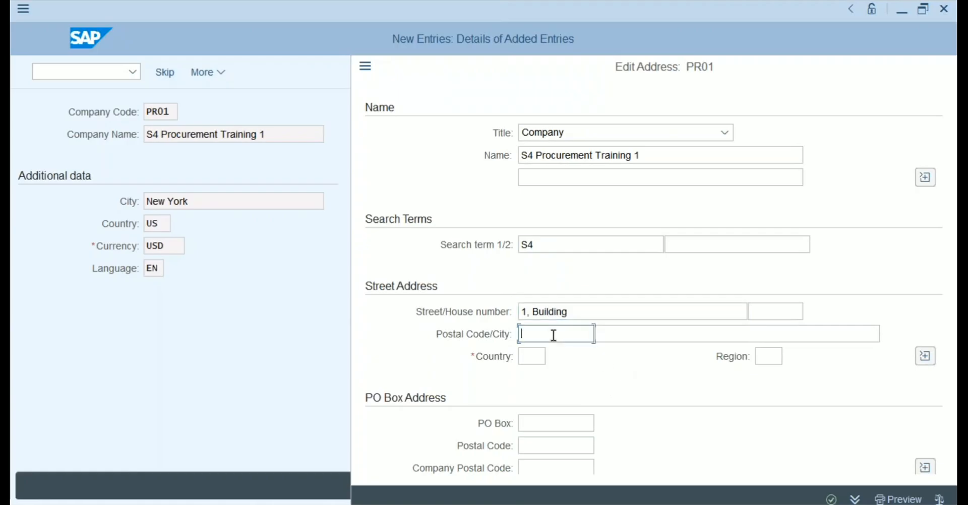
type("400000")
key("Tab")
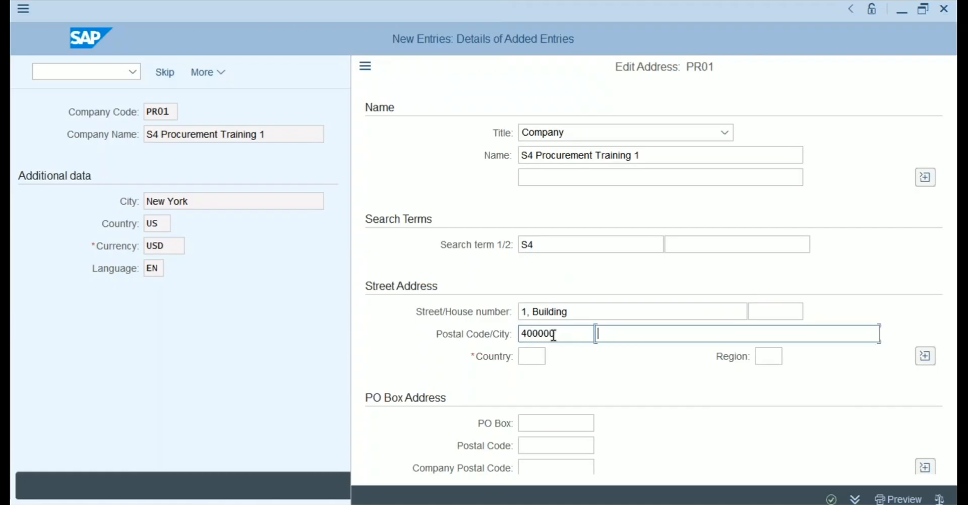
left_click(556, 335)
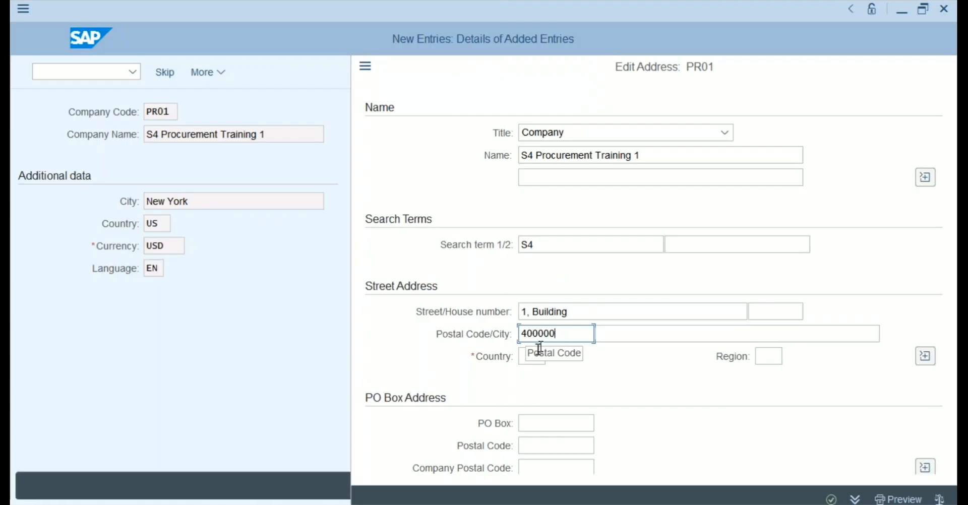
left_click(525, 356)
left_click(547, 333)
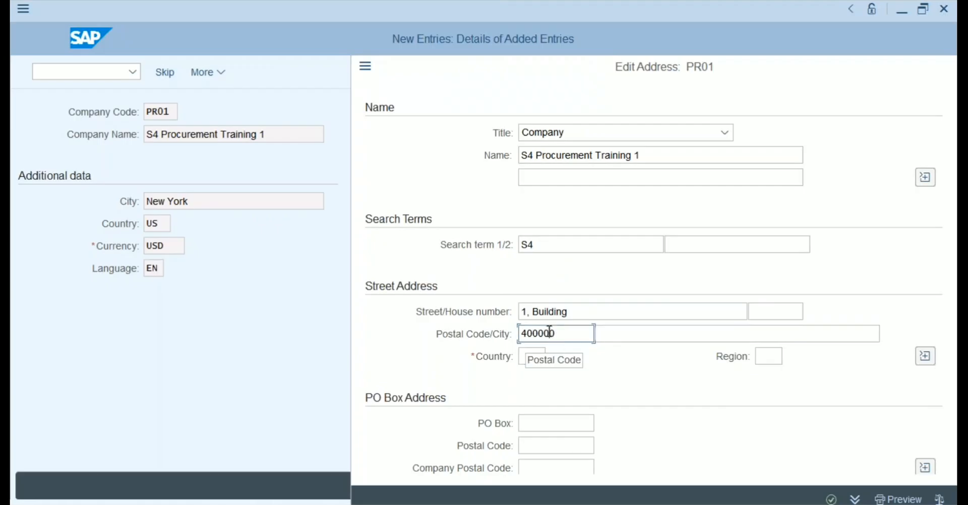
left_click(628, 330)
type("New York")
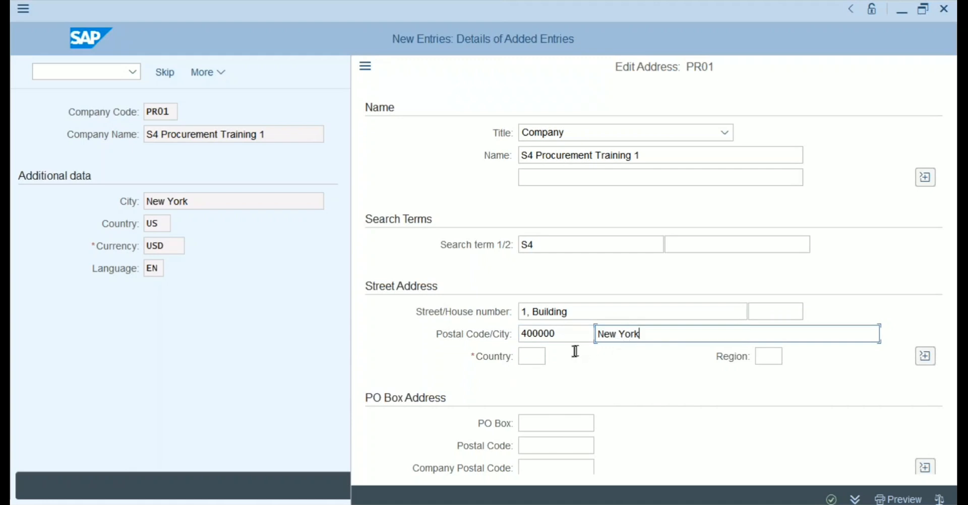
left_click(534, 356)
type("US")
key("Return")
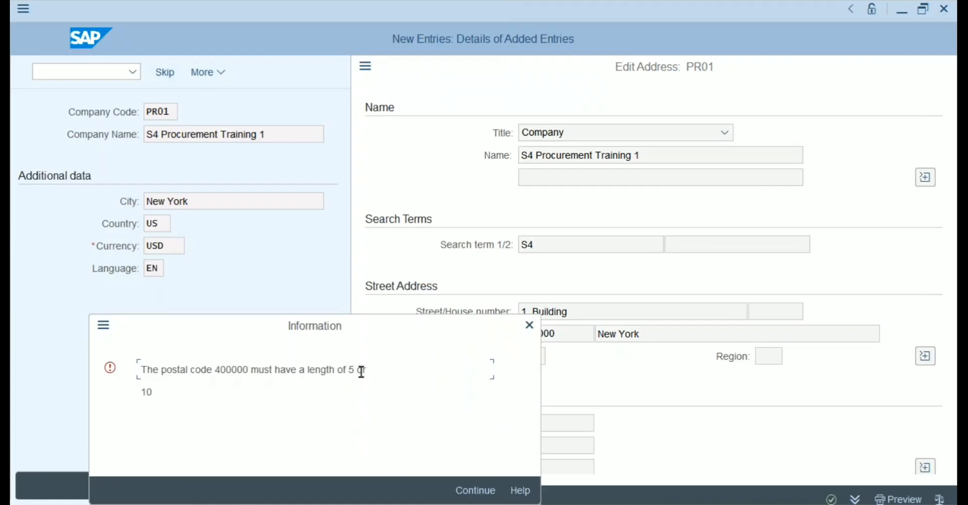
Shorten the postal code to 40000 and save company code PR01.
left_click_drag(247, 371, 215, 369)
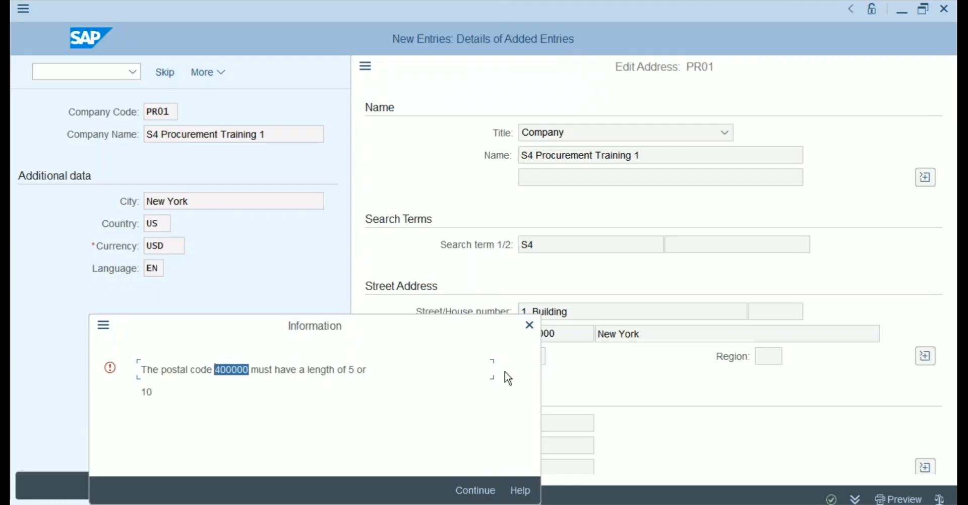
left_click(528, 327)
left_click(367, 278)
key("BackSpace")
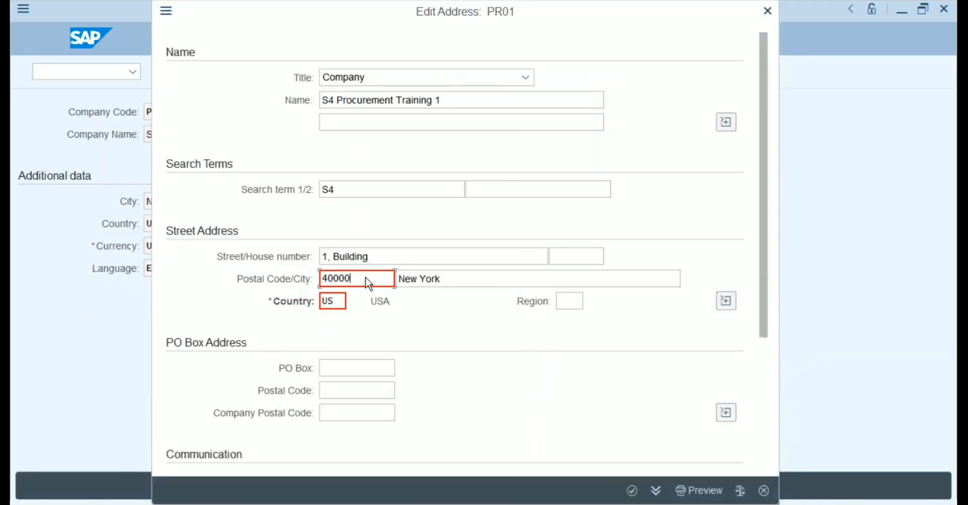
key("Return")
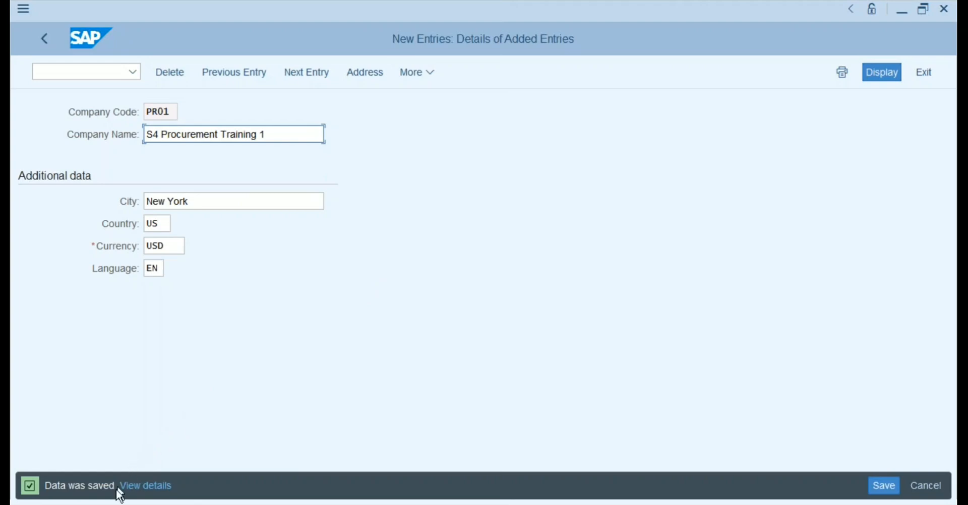
Go back to the Company Code overview list.
left_click(174, 111)
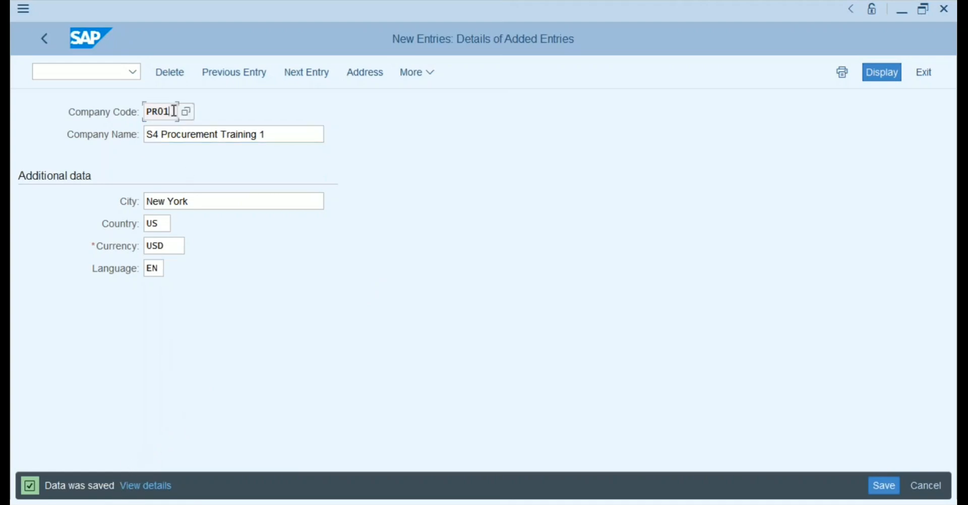
left_click(195, 201)
left_click(47, 44)
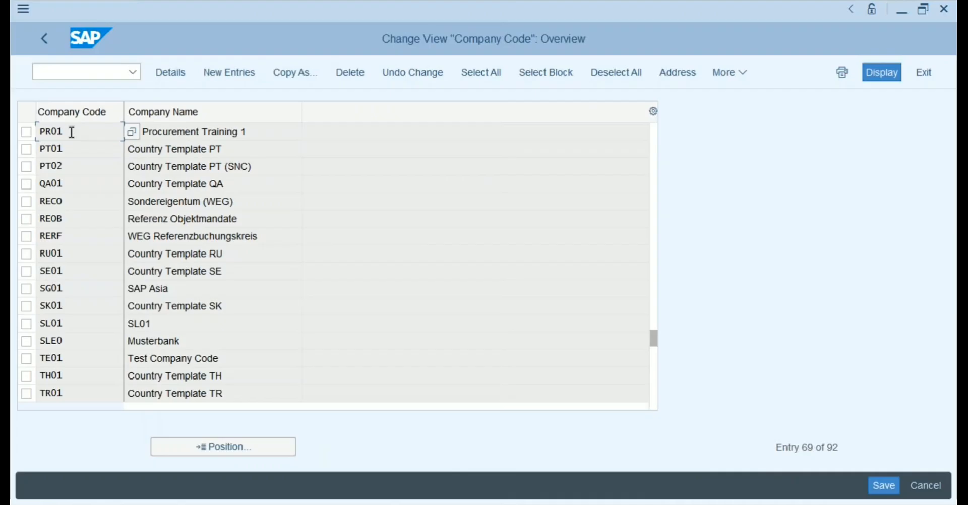
Copy PR01 as company code PR02 named 'S4 Procurement Training 2'.
left_click(177, 129)
left_click(27, 132)
left_click(283, 71)
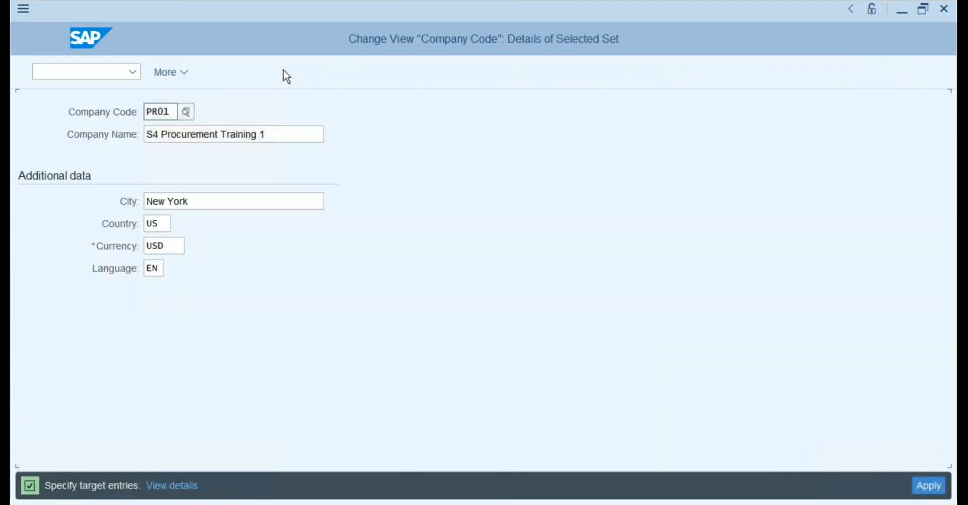
left_click(176, 111)
key("BackSpace")
type("2")
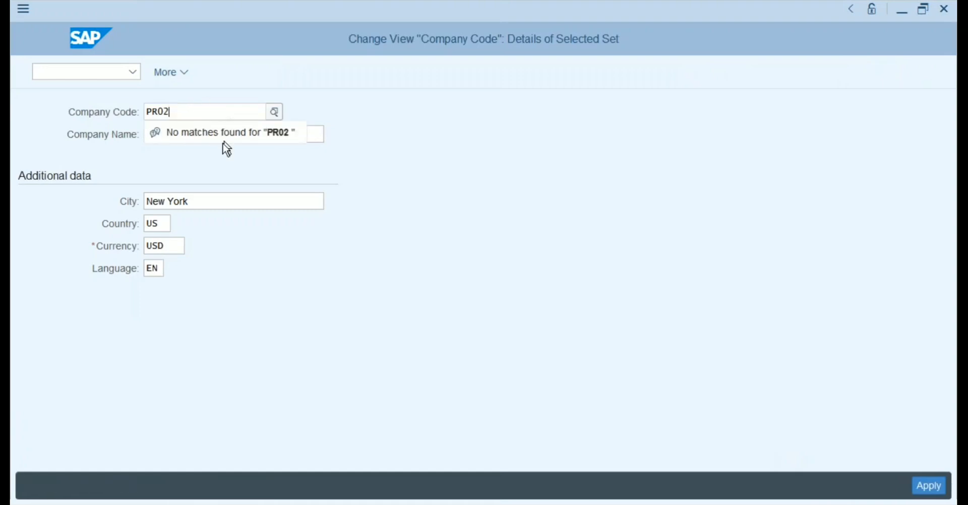
left_click(275, 139)
key("BackSpace")
type("2")
Change PR02's city to Walldorf, country DE, currency EUR and language DE.
left_click(223, 200)
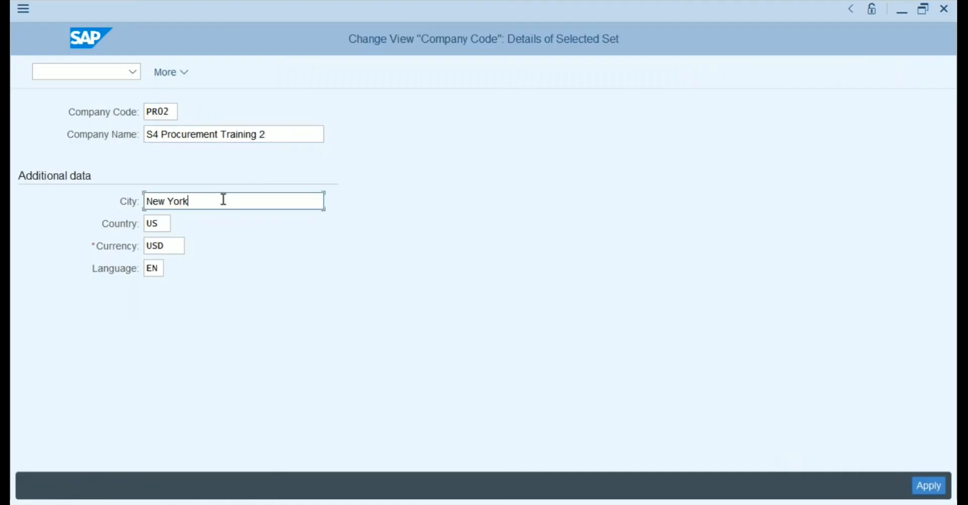
key("shift+Left")
key("shift+Left")
key("shift+Left")
key("shift+Left")
key("shift+Left")
key("shift+Left")
key("shift+Left")
key("shift+Left")
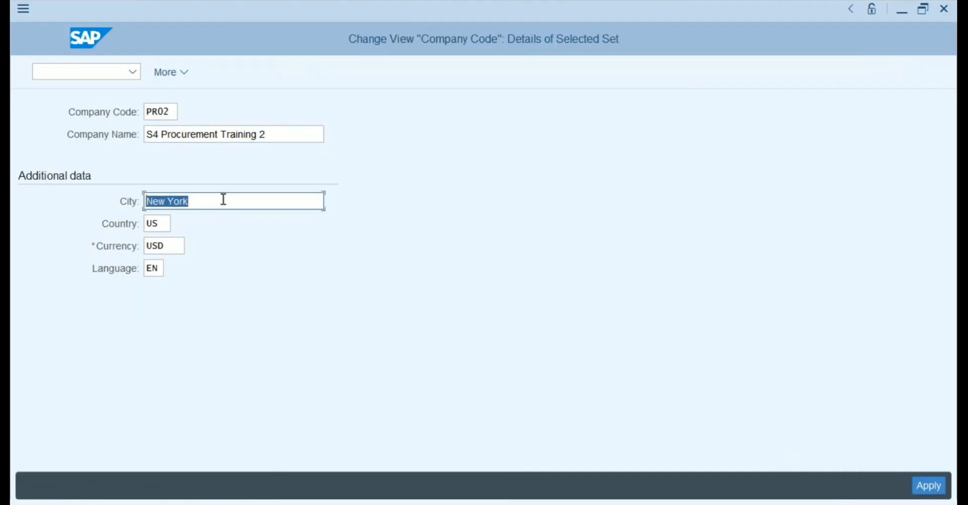
type("Walldorf")
key("Tab")
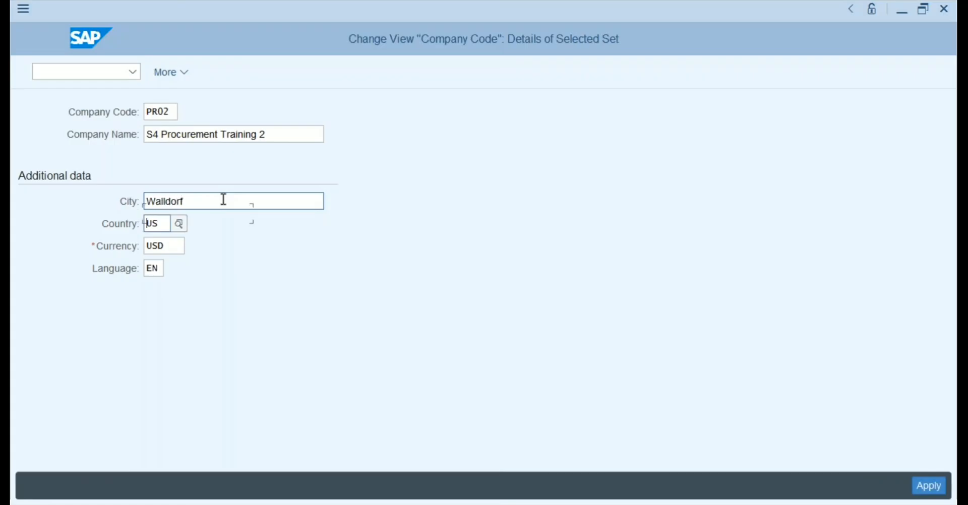
type("DE")
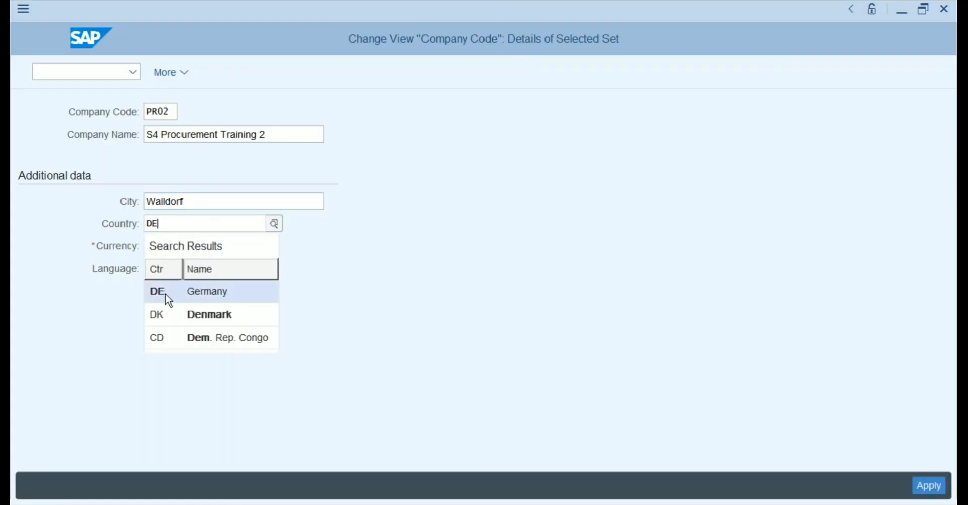
left_click(165, 294)
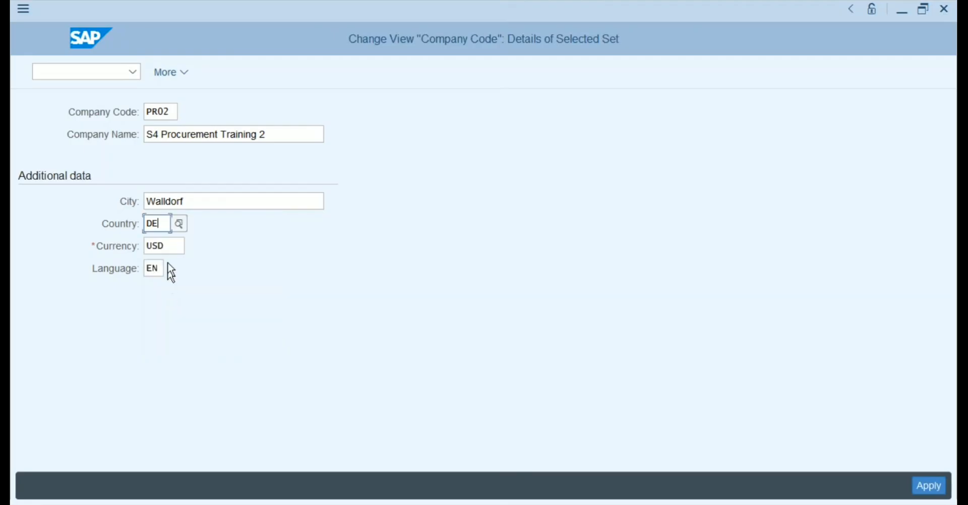
left_click(170, 246)
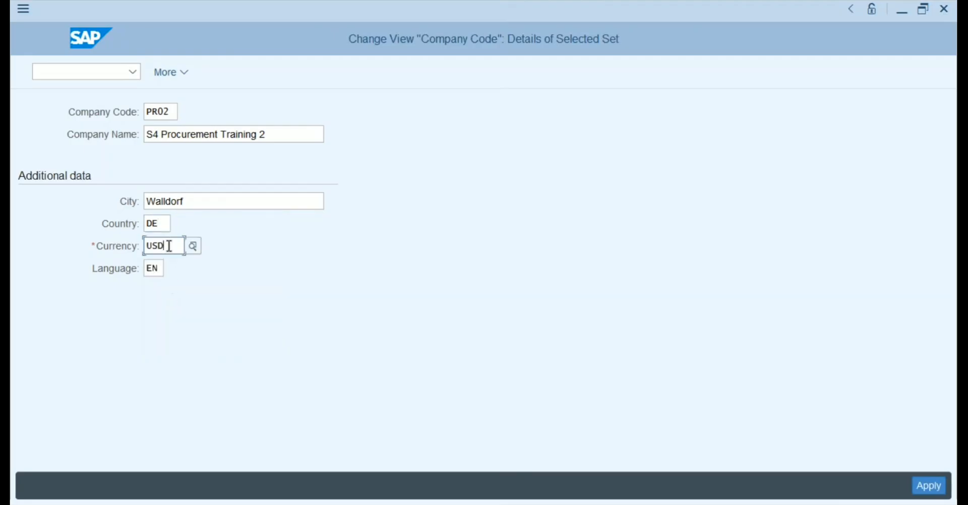
key("BackSpace")
key("BackSpace")
key("BackSpace")
type("EUR")
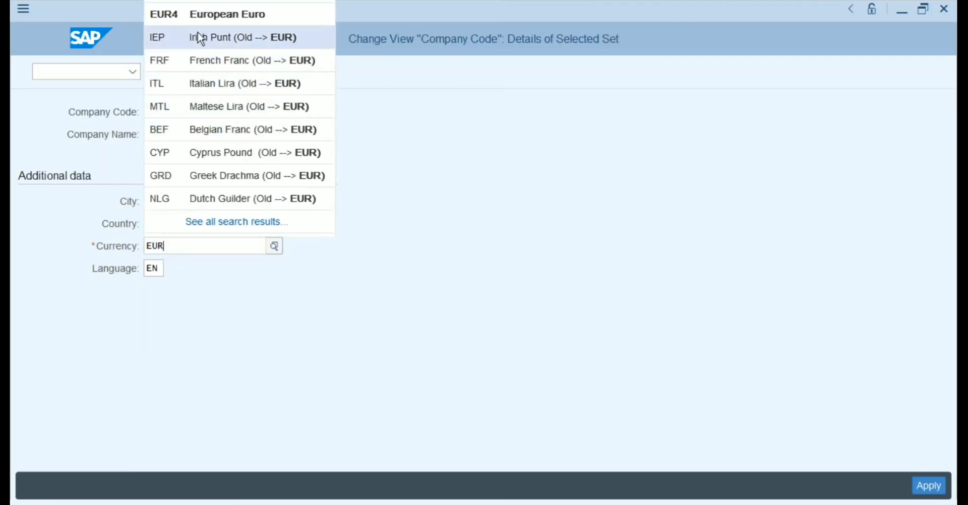
left_click(280, 298)
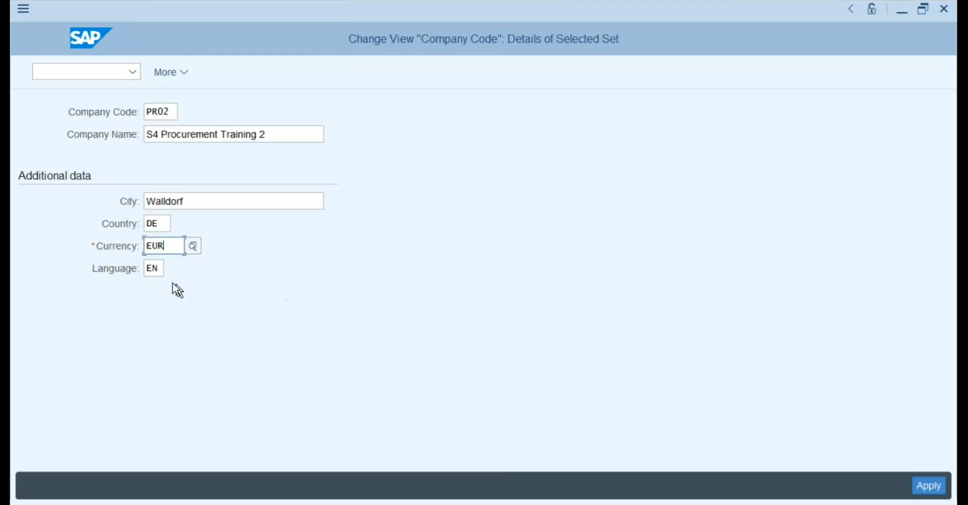
left_click(158, 268)
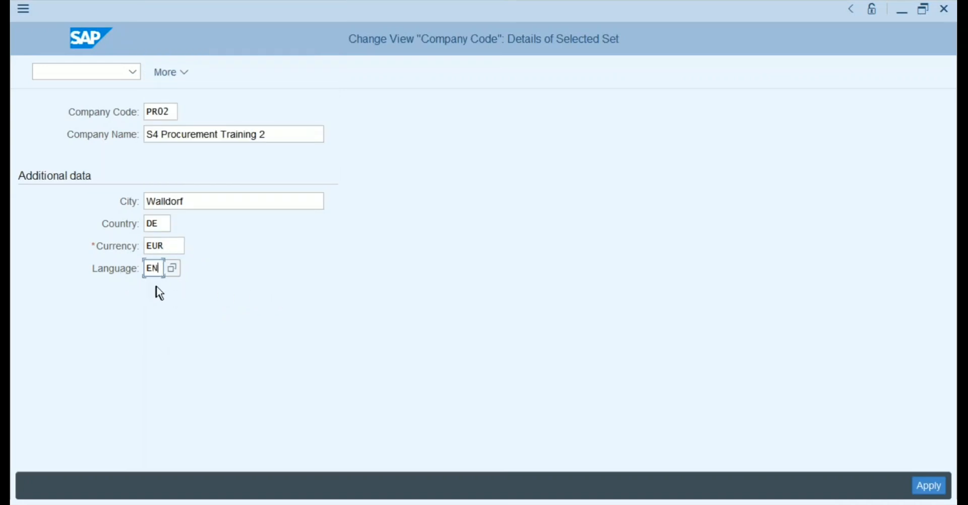
key("BackSpace")
key("BackSpace")
type("DE")
Apply the copy and rename the PR02 address to 'S4 Procurement Training 2'.
left_click(931, 487)
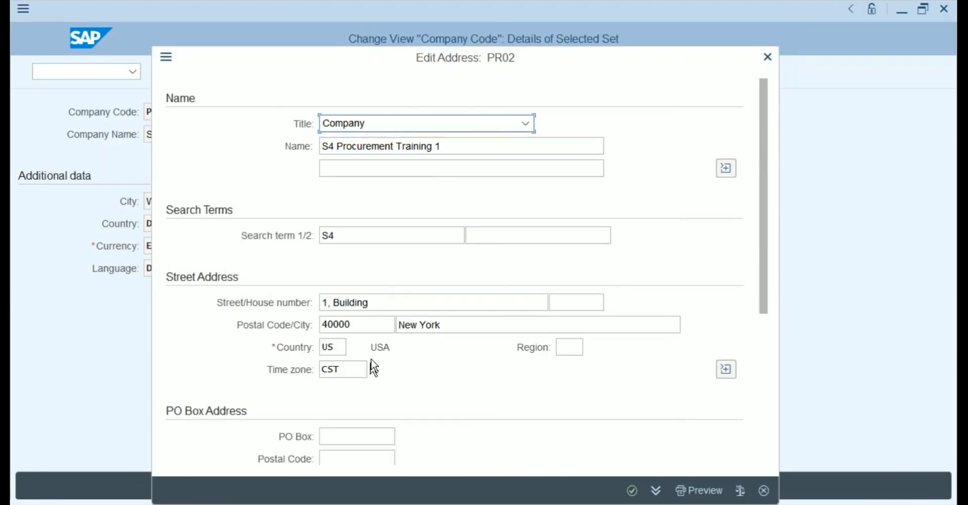
left_click(459, 148)
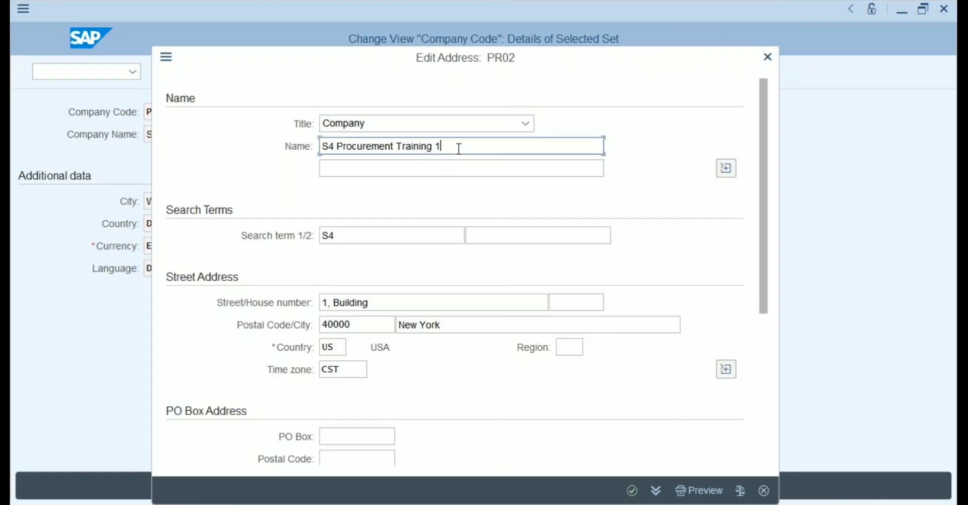
key("BackSpace")
type("2")
left_click(348, 240)
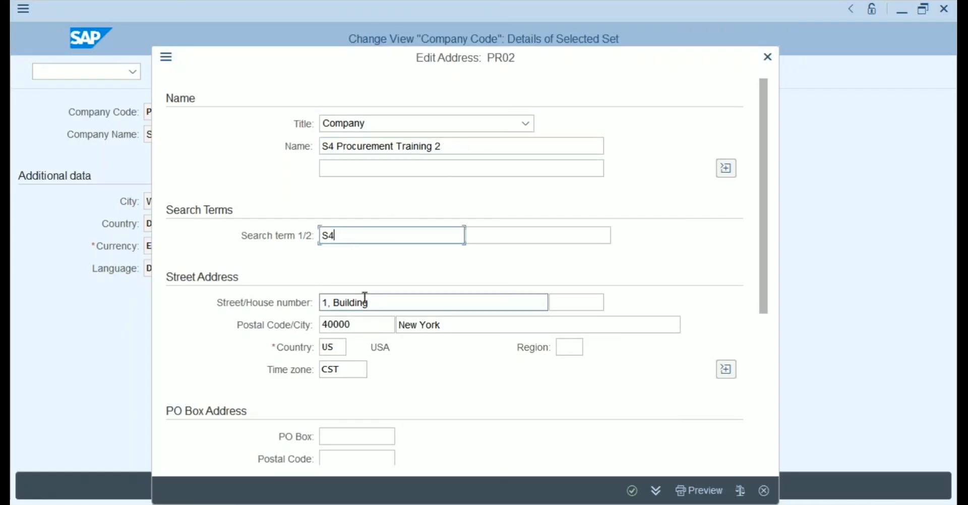
Change the address city from New York to Walldorf and the country from US to DE.
left_click(441, 324)
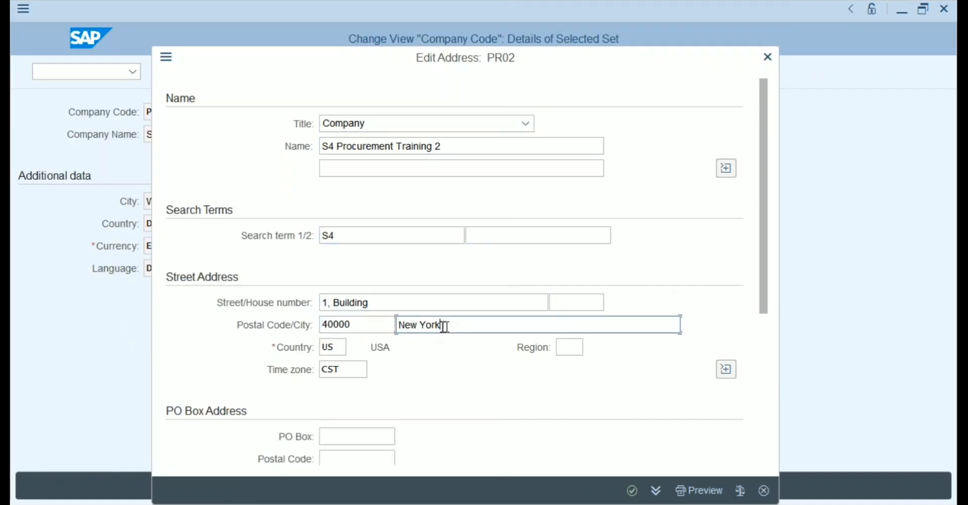
left_click_drag(440, 325, 389, 330)
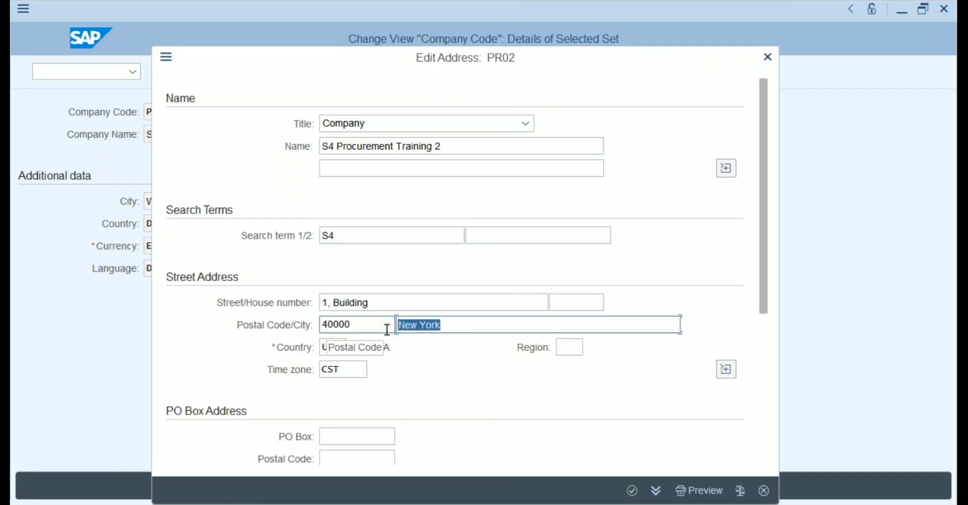
type("Wa")
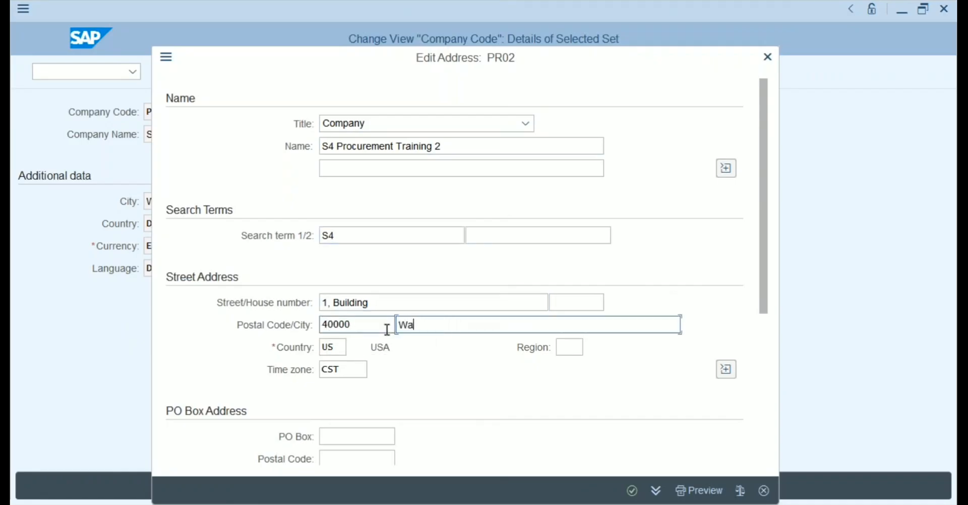
type("lldorf")
double_click(341, 349)
key("BackSpace")
type("DE")
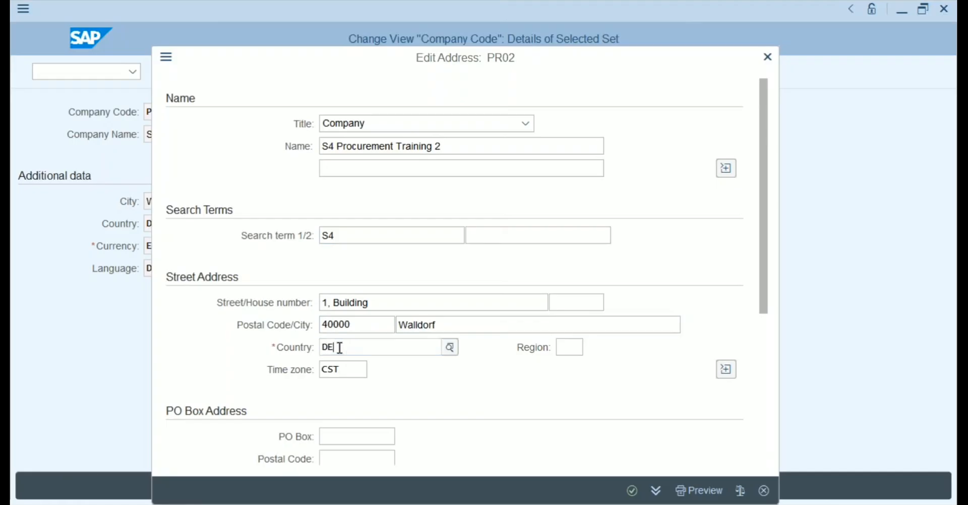
left_click(339, 415)
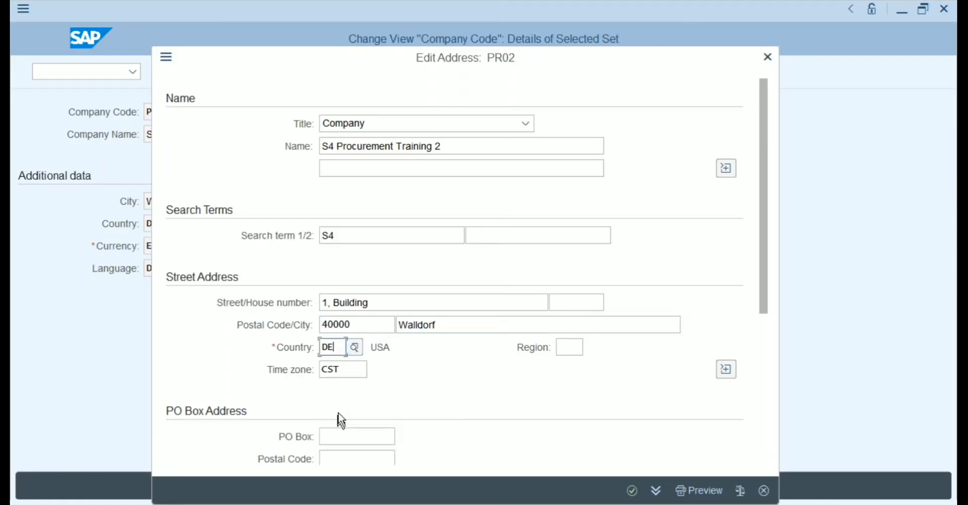
Confirm the address changes and accept the time zone warning to finish the copy.
left_click(349, 369)
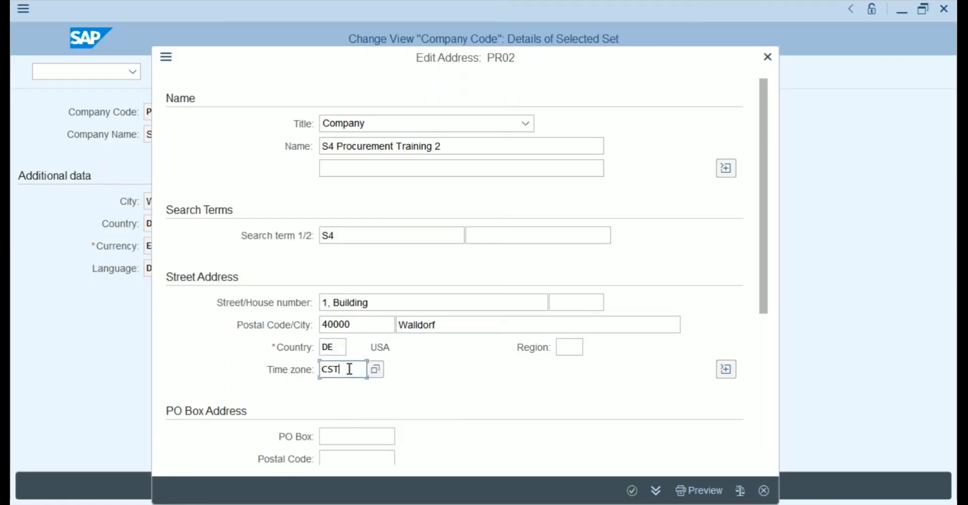
left_click(338, 346)
left_click(358, 368)
key("Return")
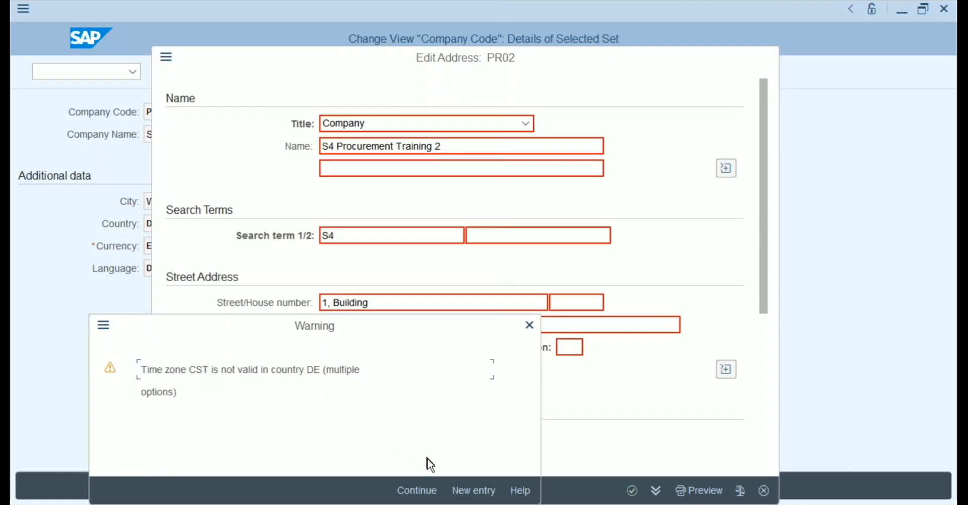
left_click(425, 491)
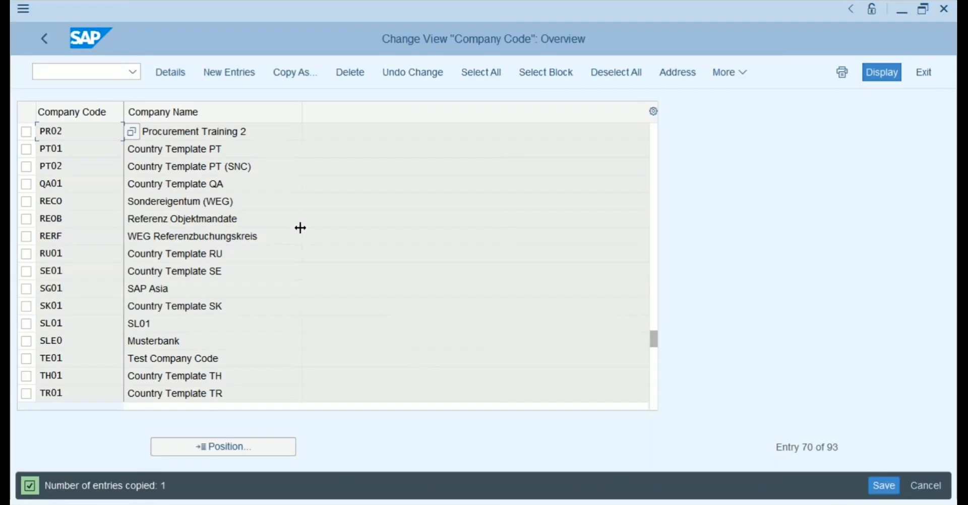
In PR02's address, set the time zone to CET (Central Europe) and confirm.
double_click(230, 136)
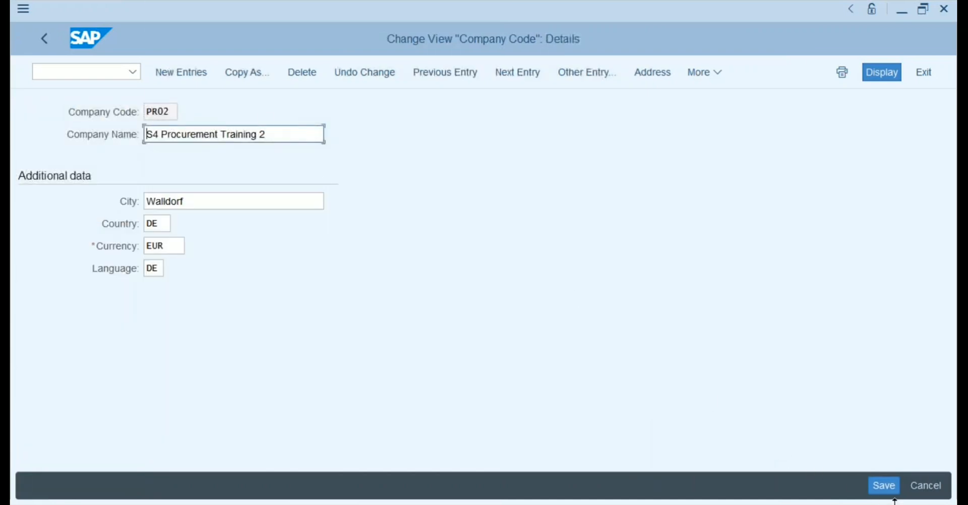
left_click(654, 78)
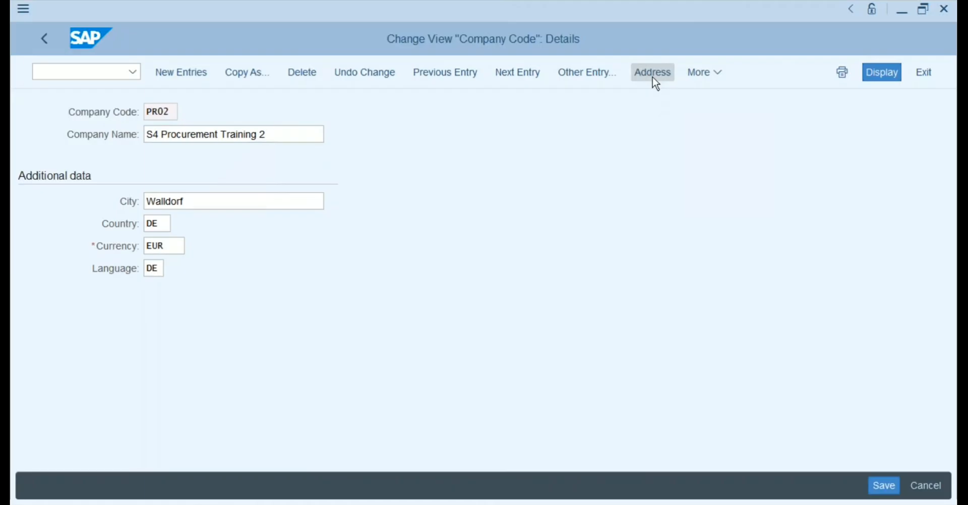
left_click(353, 370)
left_click(373, 372)
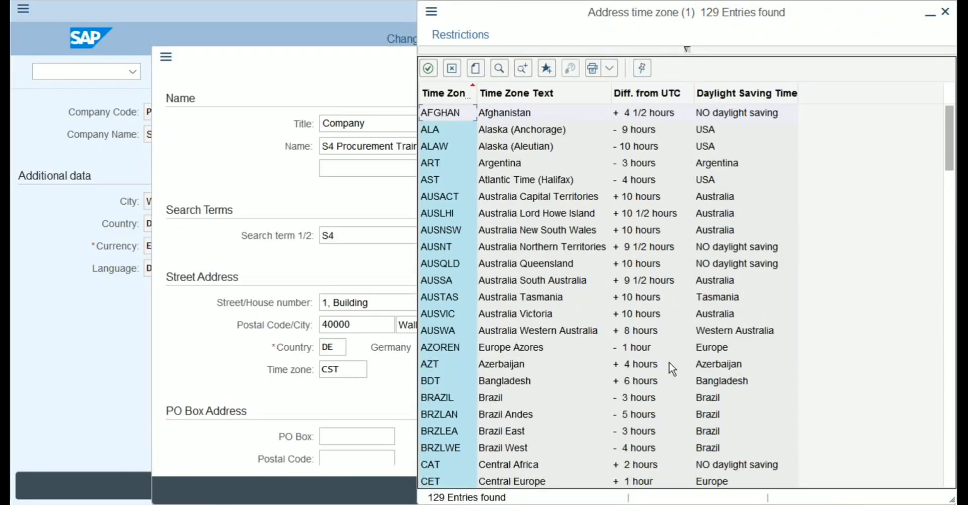
double_click(503, 482)
key("Return")
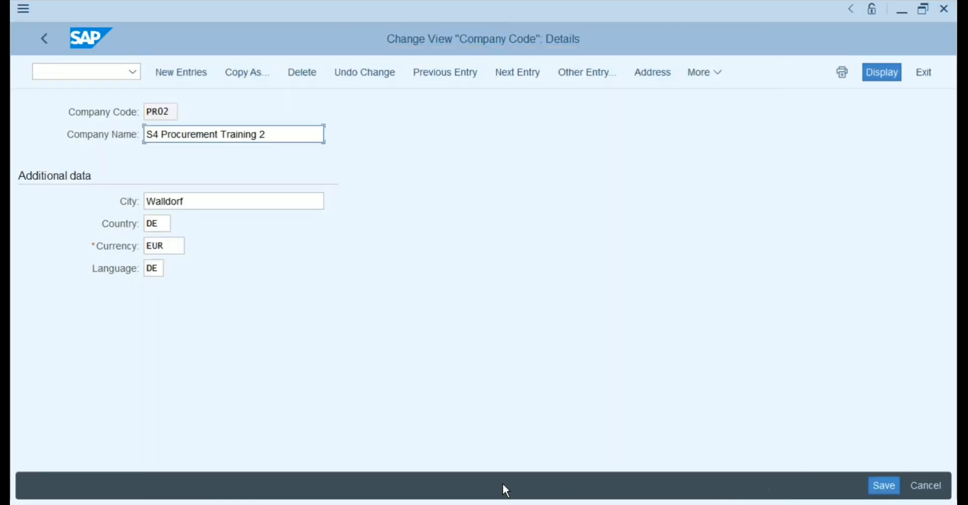
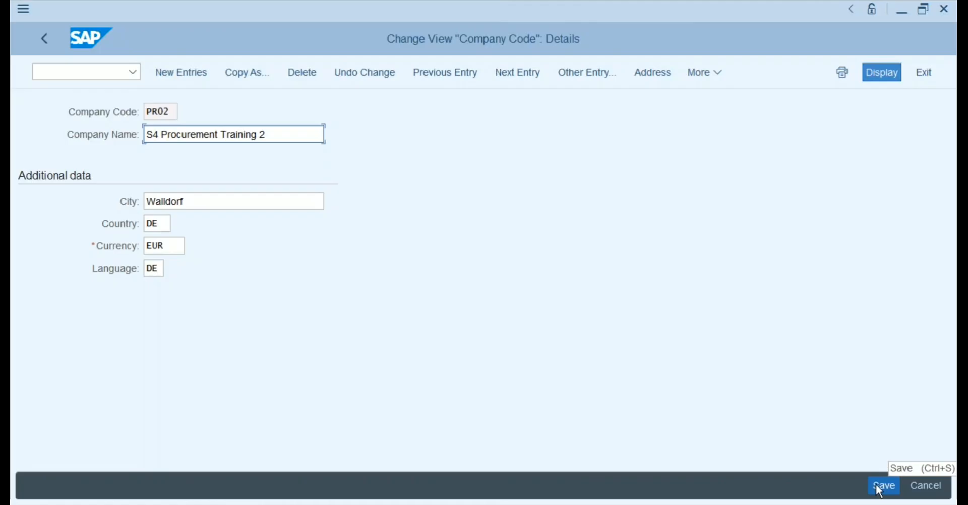
Save company code PR02 and go back to the company code overview list.
left_click(877, 486)
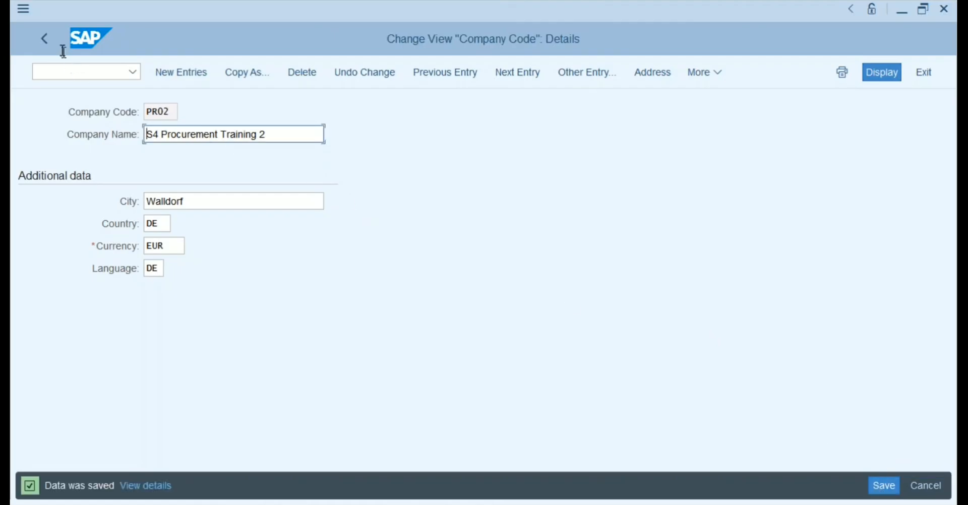
left_click(45, 39)
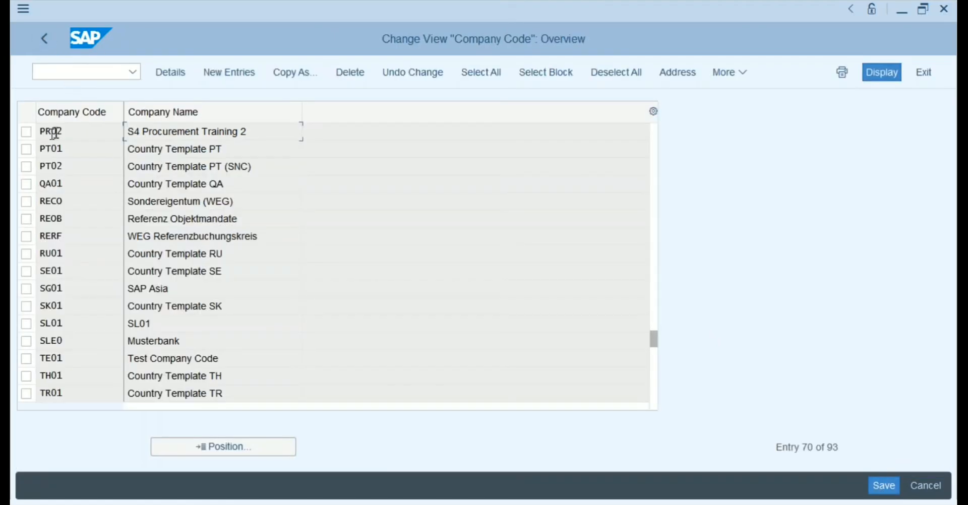
Copy PR02 as new company code PR03 named S4 Procurement Training 3.
left_click(26, 131)
left_click(296, 72)
left_click(172, 112)
key("BackSpace")
type("3")
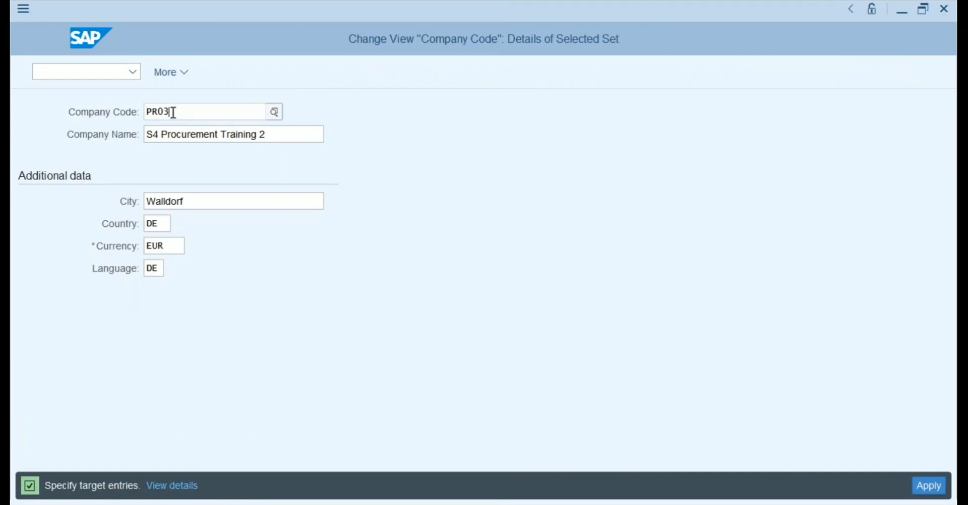
left_click(279, 135)
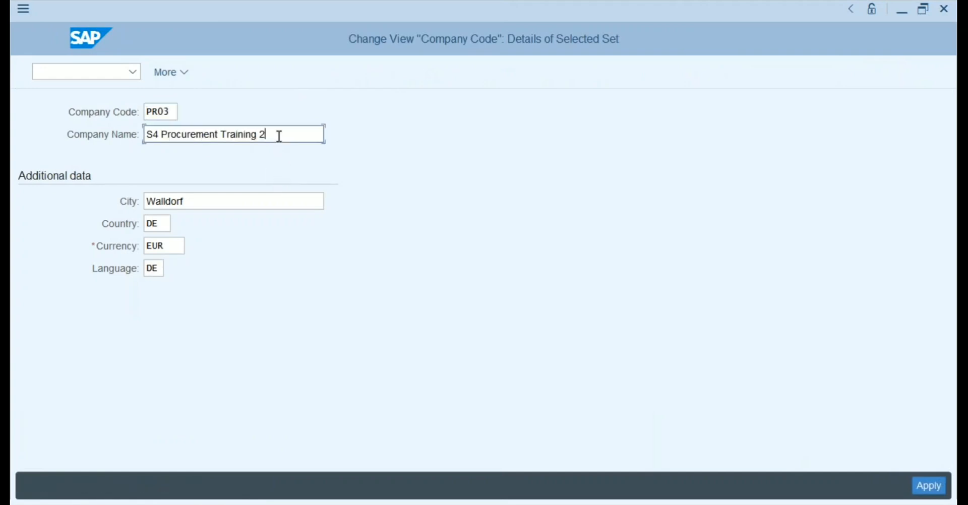
key("BackSpace")
type("3")
Replace the city with Istanbul.
left_click_drag(207, 205, 135, 206)
type("I")
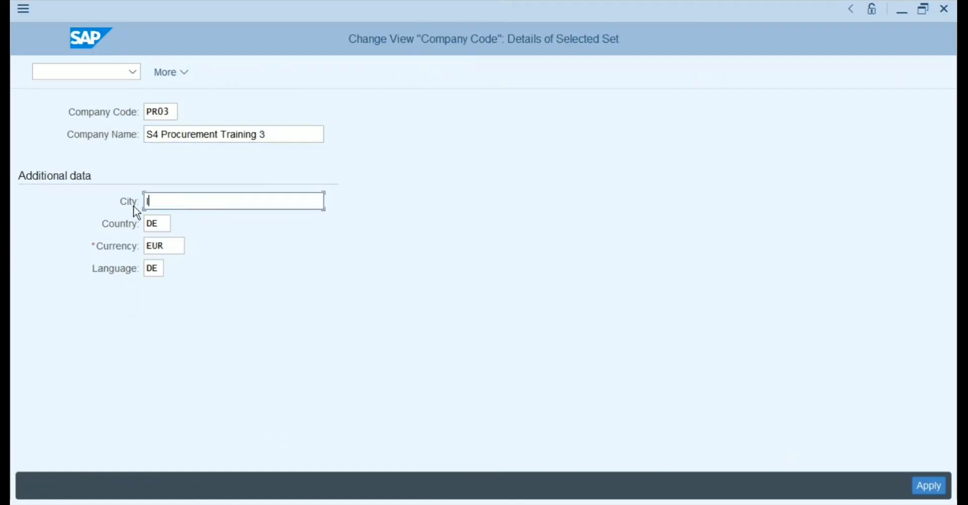
type("stanbul")
key("Tab")
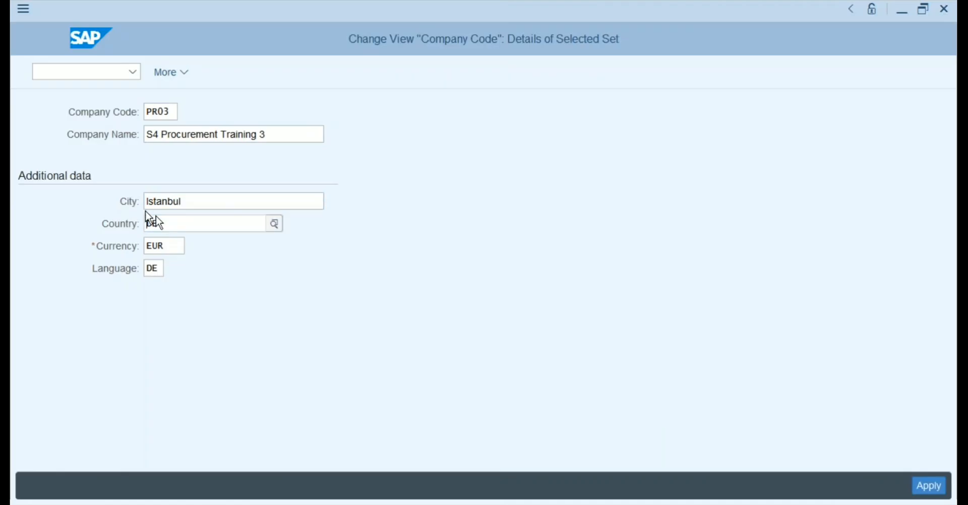
Choose TR (Turkey) as the country from the country key list.
left_click(273, 223)
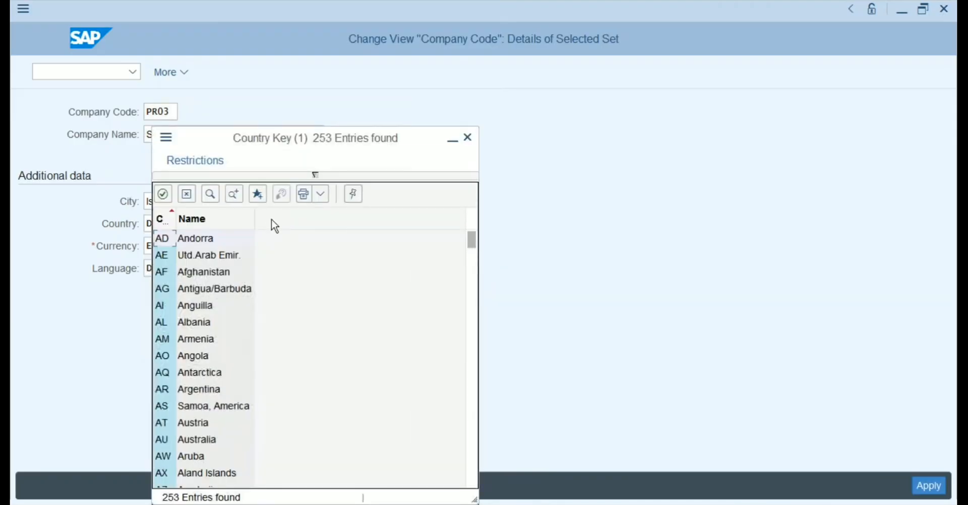
left_click(470, 308)
left_click(471, 328)
left_click(471, 331)
left_click(471, 331)
left_click(471, 330)
left_click(471, 328)
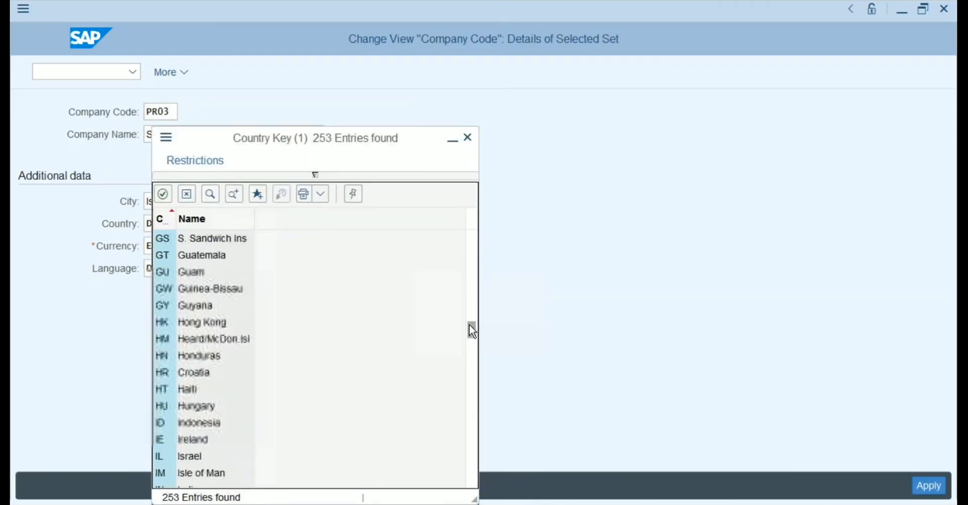
left_click(473, 378)
left_click(475, 378)
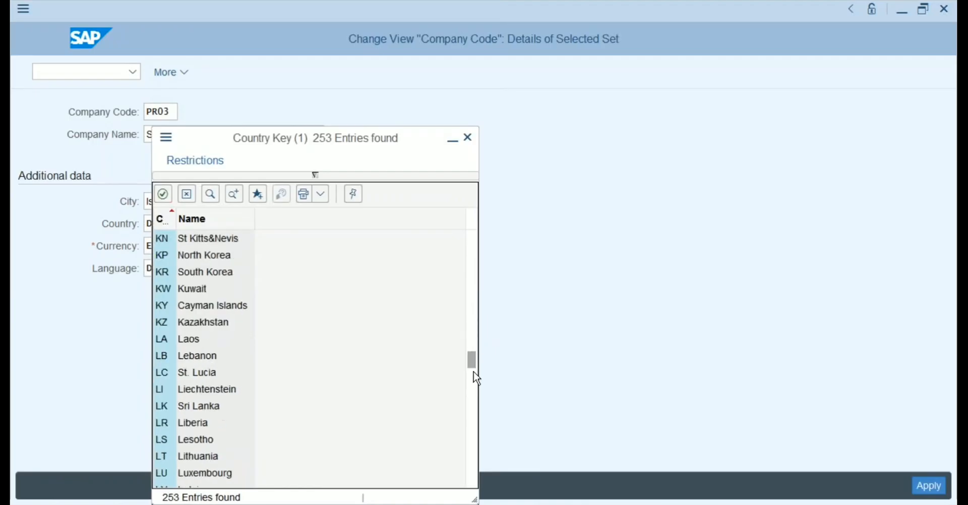
left_click(474, 411)
left_click(474, 420)
left_click(473, 429)
left_click(474, 444)
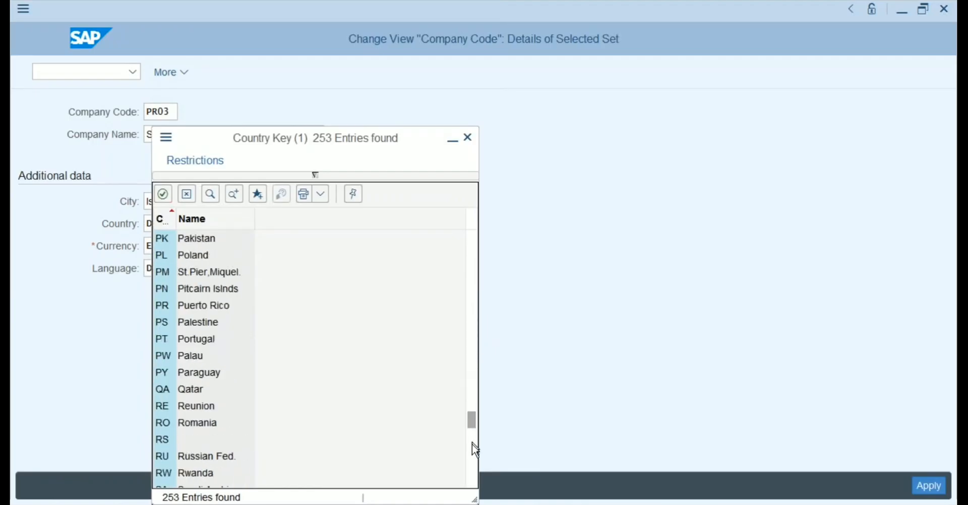
left_click(474, 451)
left_click(475, 470)
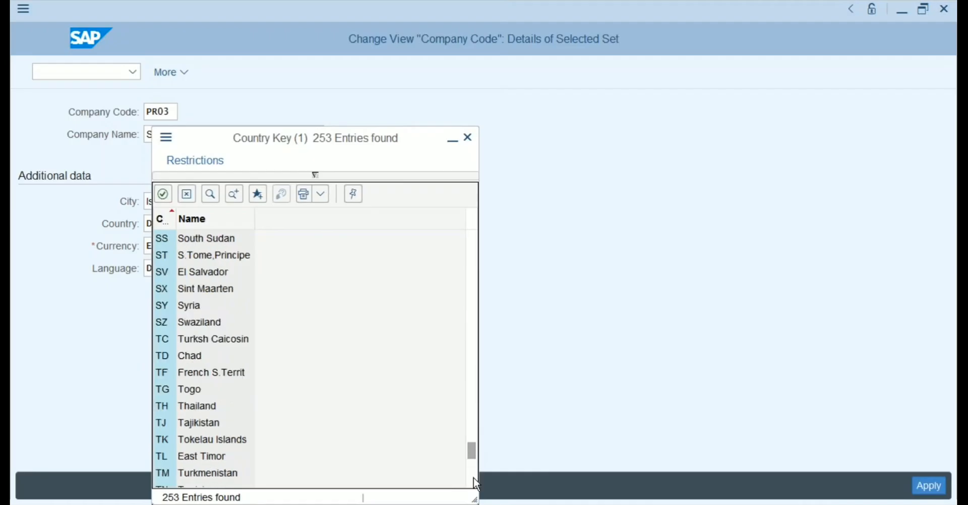
left_click(475, 475)
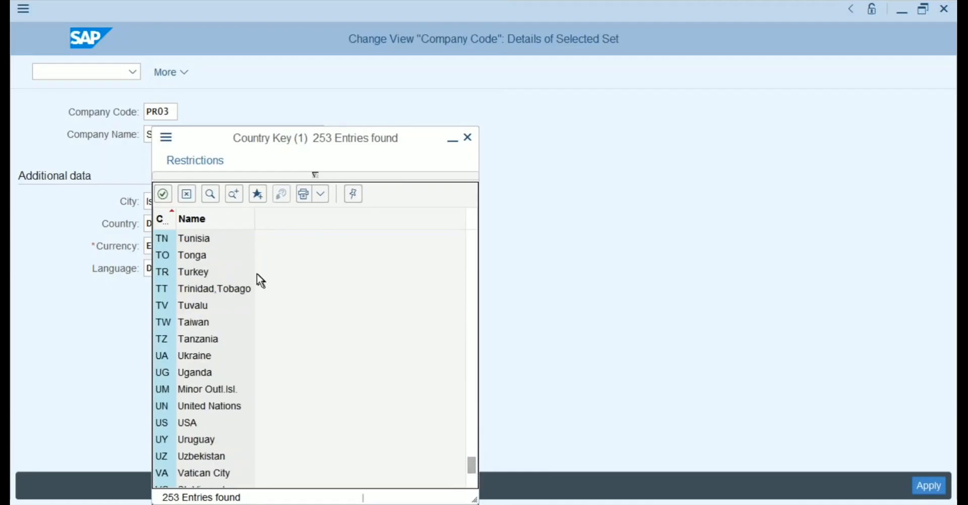
left_click(192, 275)
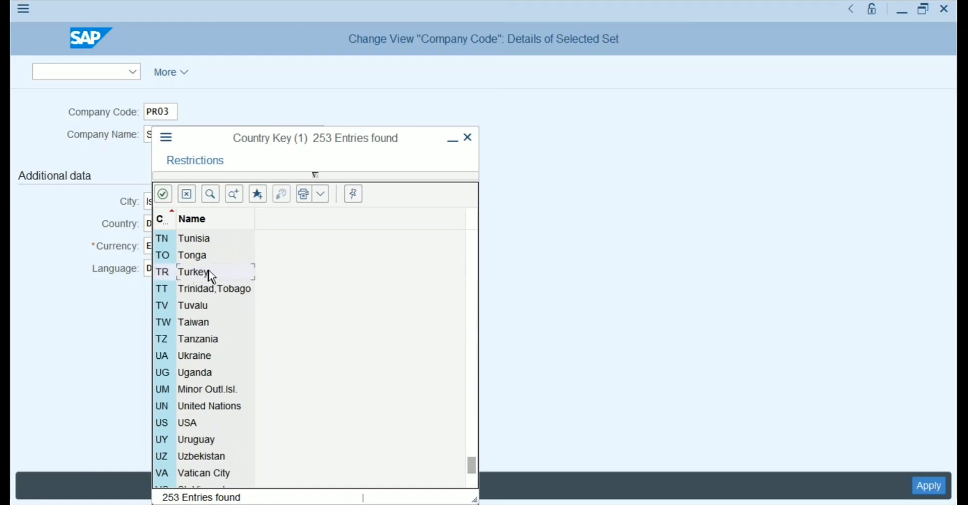
double_click(210, 275)
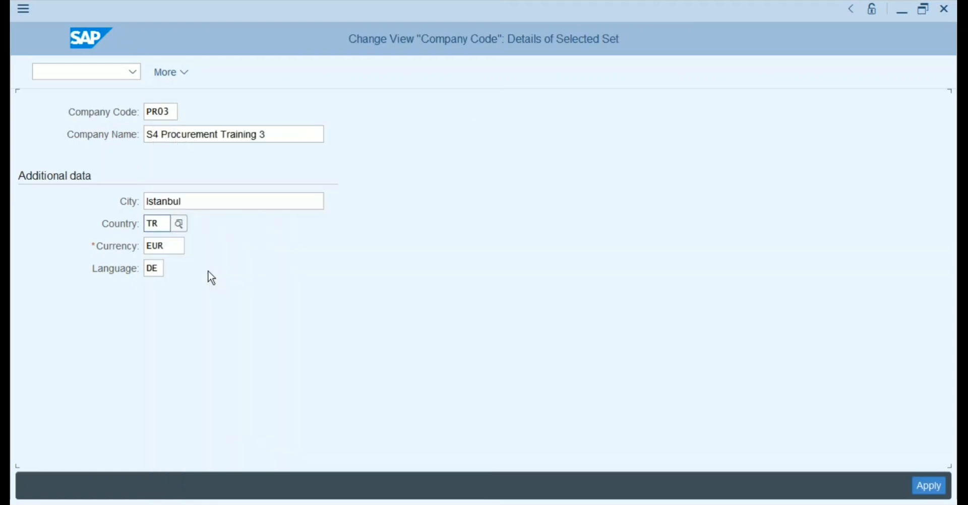
left_click(167, 245)
Replace currency EUR with TRY (Turkish Lira) from the currency list.
key("BackSpace")
key("BackSpace")
key("BackSpace")
left_click(191, 250)
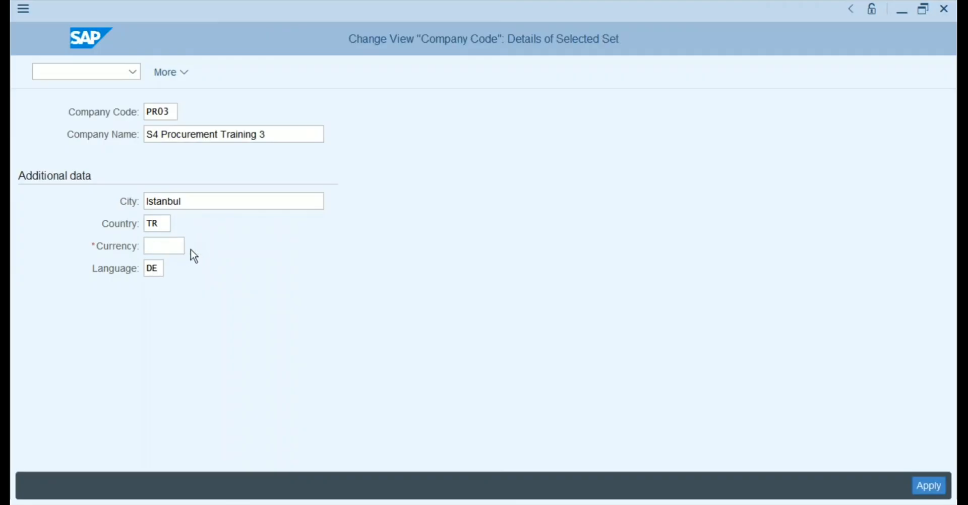
left_click_drag(584, 346, 586, 407)
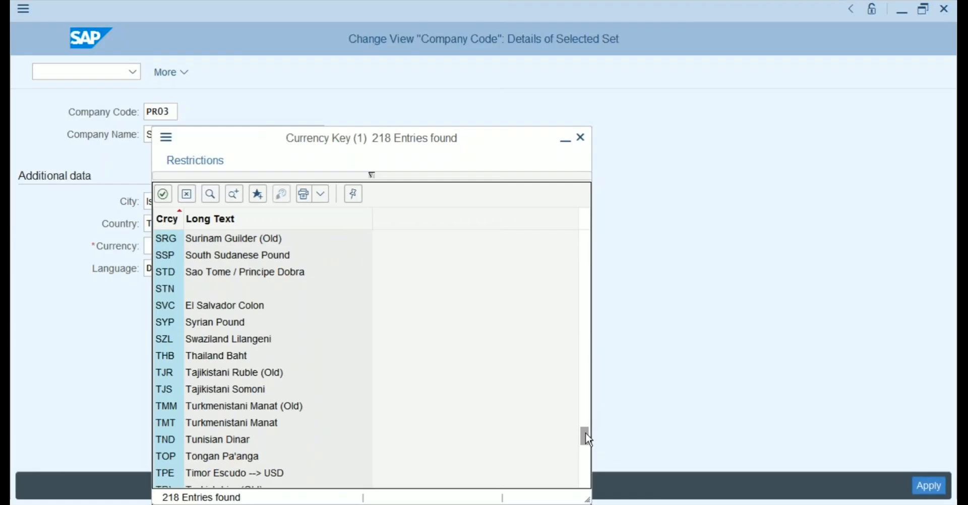
left_click(586, 460)
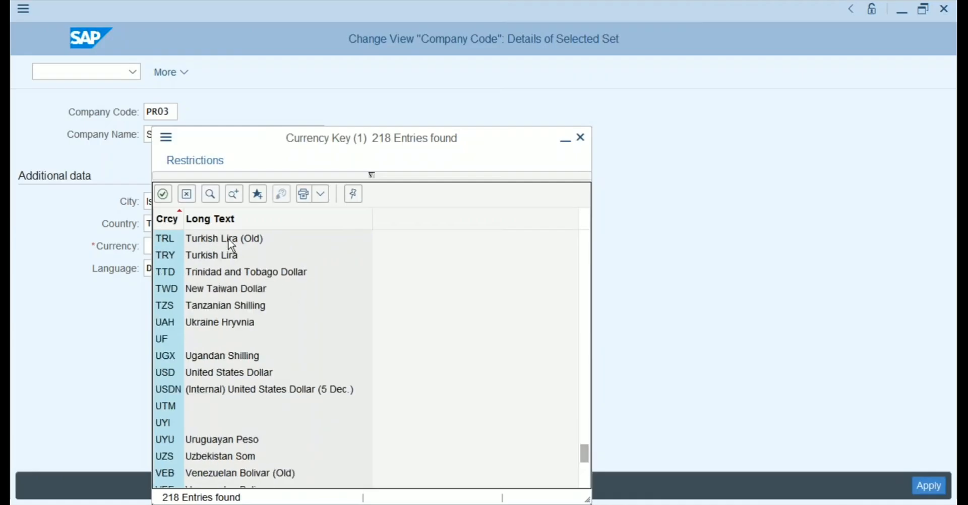
left_click(225, 257)
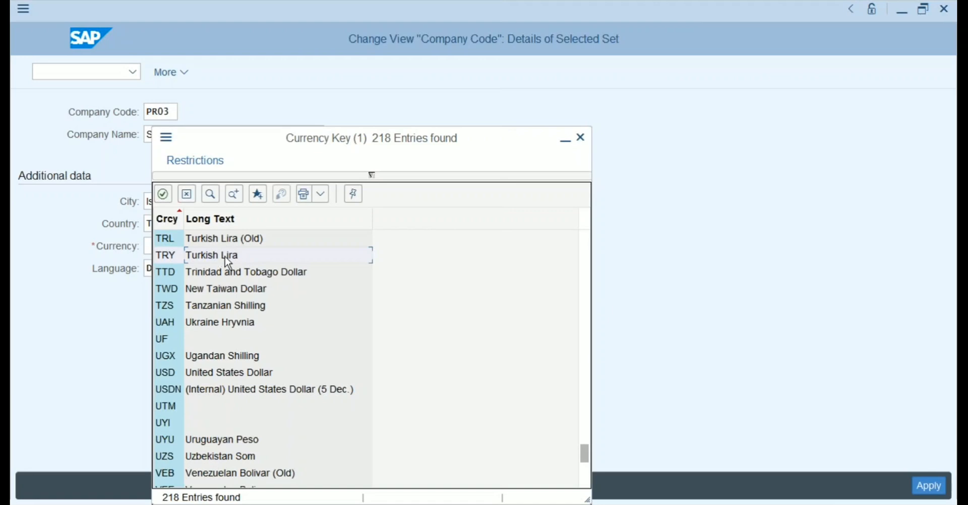
double_click(225, 256)
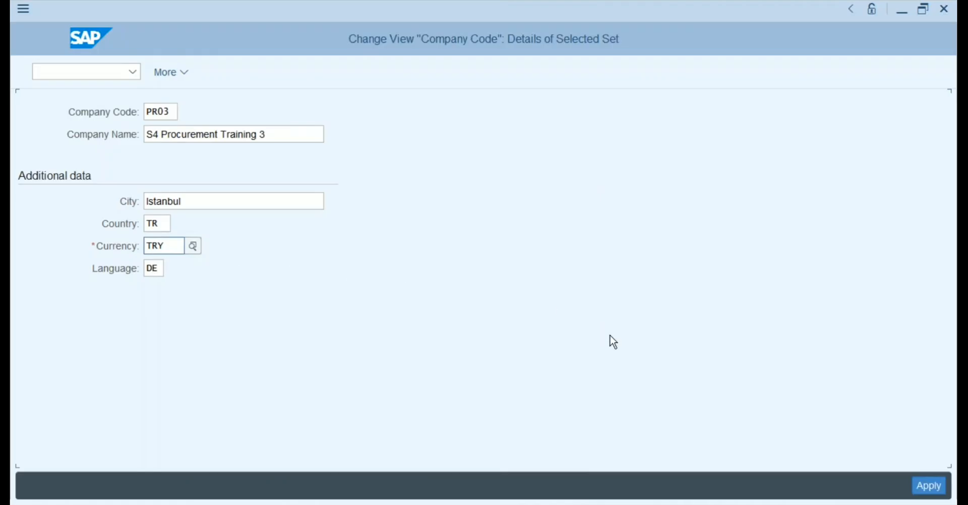
Apply the details and change the address name to S4 Procurement Training 3.
left_click(920, 485)
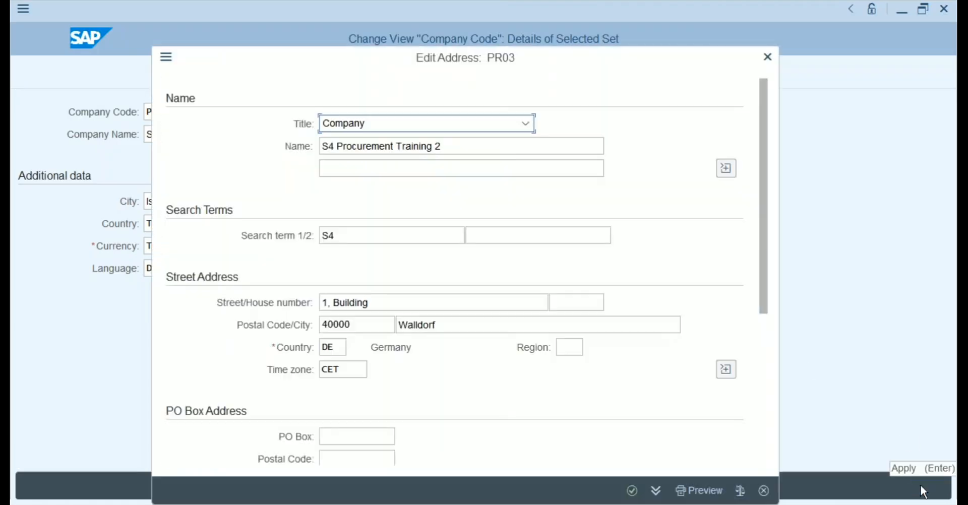
left_click(451, 146)
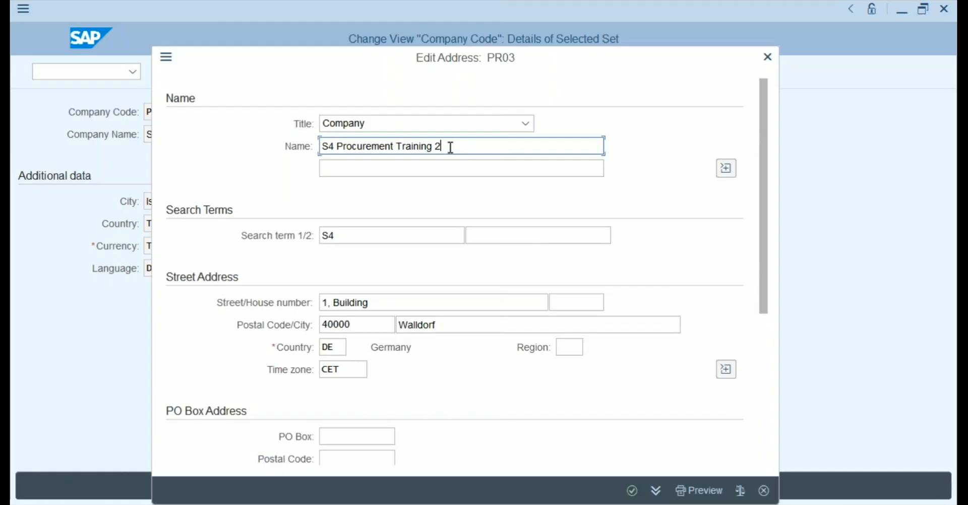
key("BackSpace")
type("3")
Set the address city to Istanbul and the country to TR.
left_click(410, 327)
left_click_drag(436, 325, 373, 327)
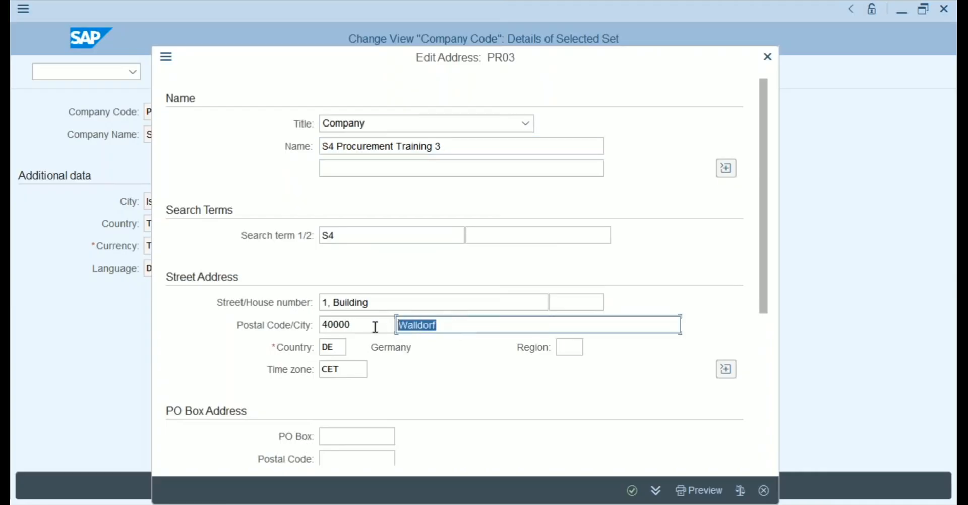
type("Istanbul")
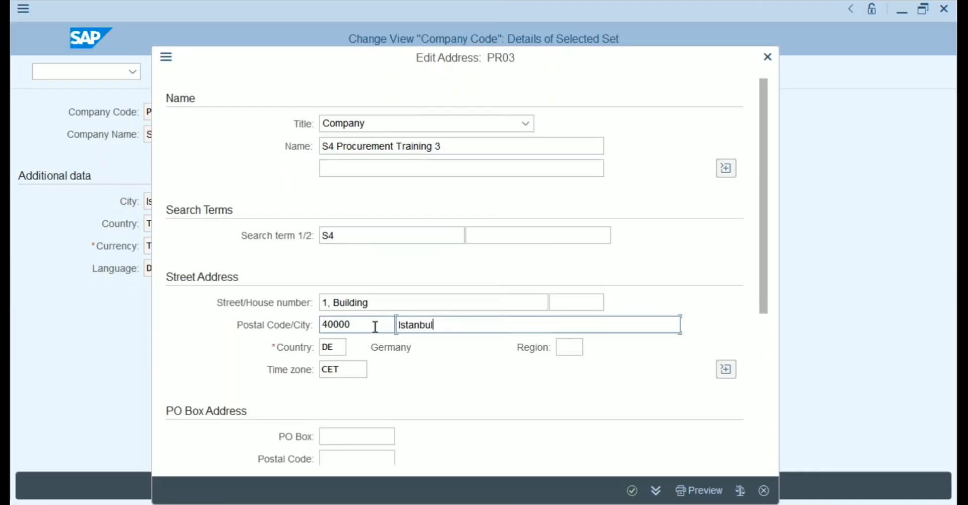
key("Tab")
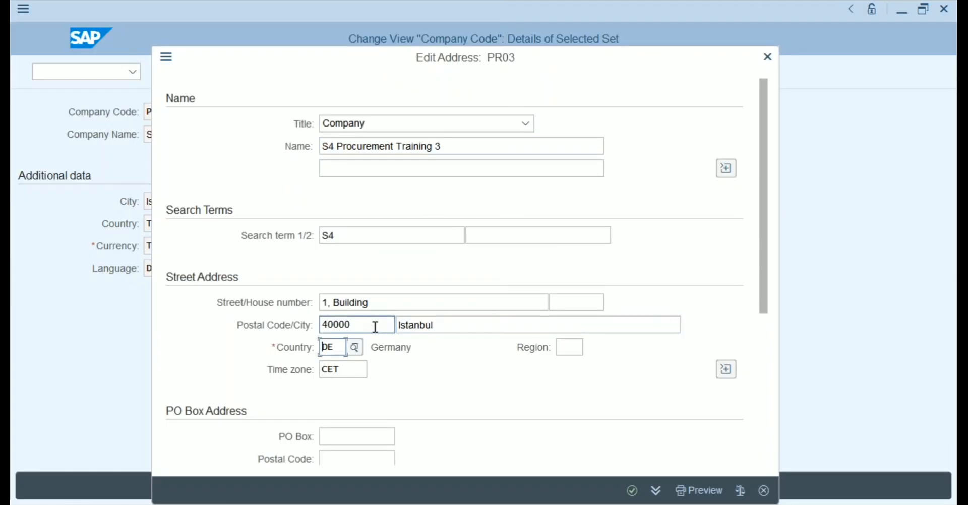
key("BackSpace")
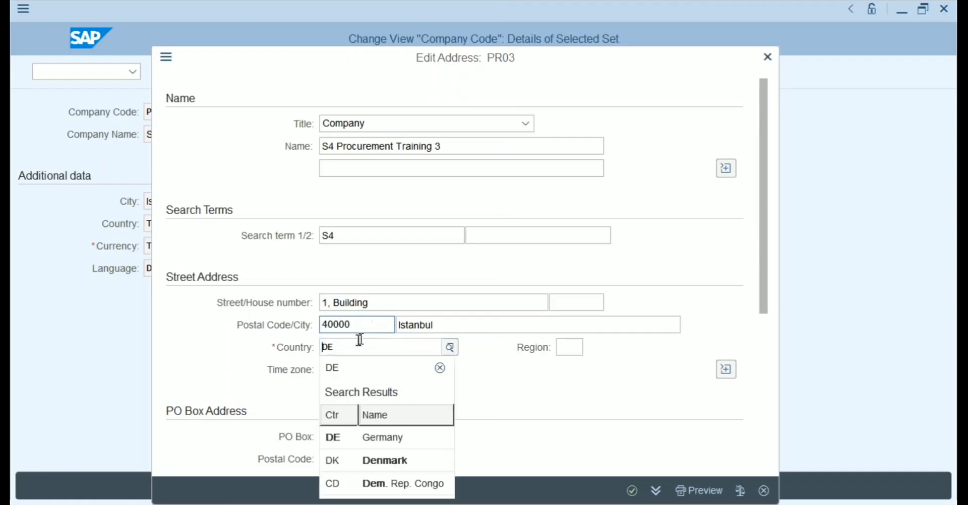
left_click(346, 347)
key("BackSpace")
key("BackSpace")
type("TR")
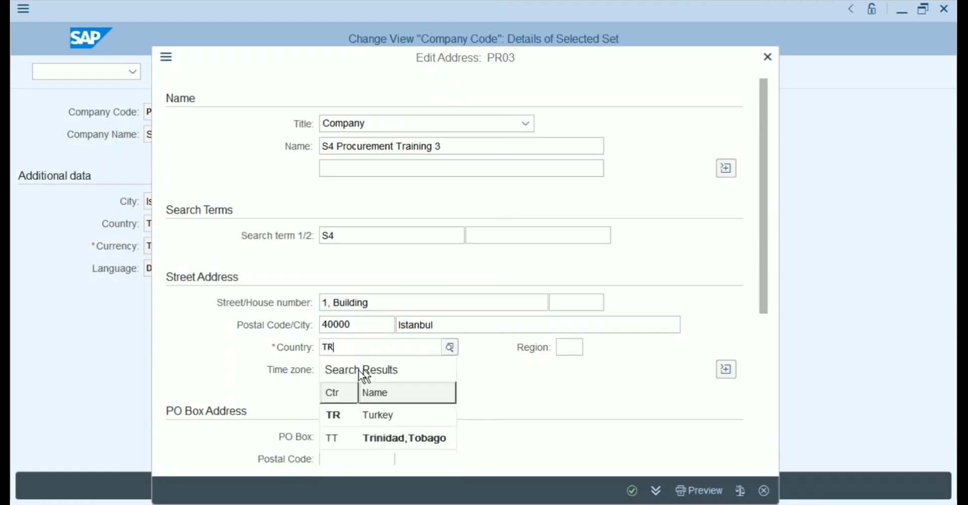
left_click(280, 381)
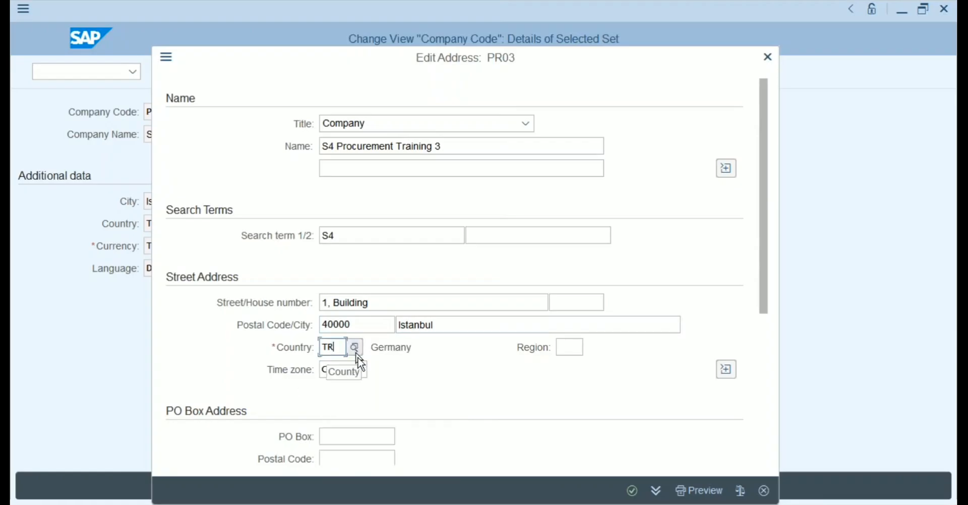
Clear the CET time zone, confirm the address, and reopen PR03's details.
left_click(345, 370)
key("BackSpace")
key("BackSpace")
key("BackSpace")
key("Return")
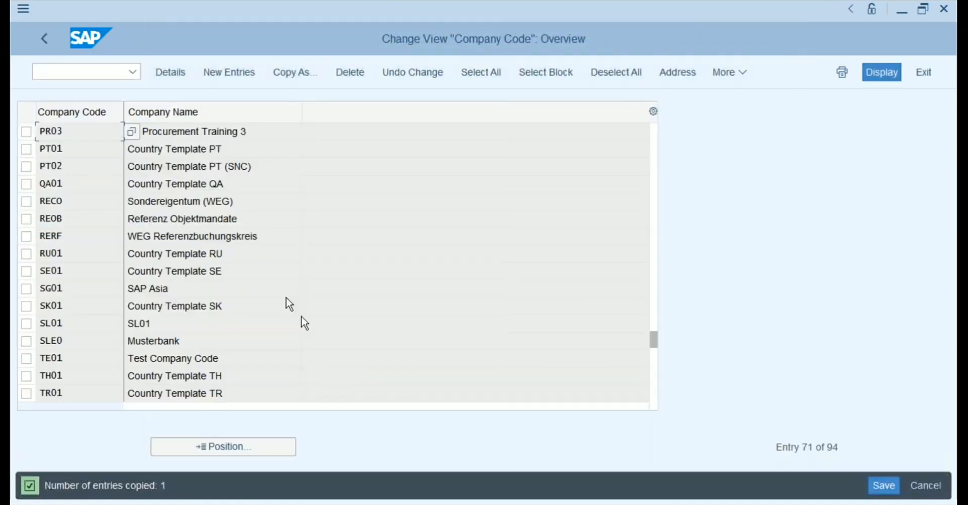
double_click(214, 128)
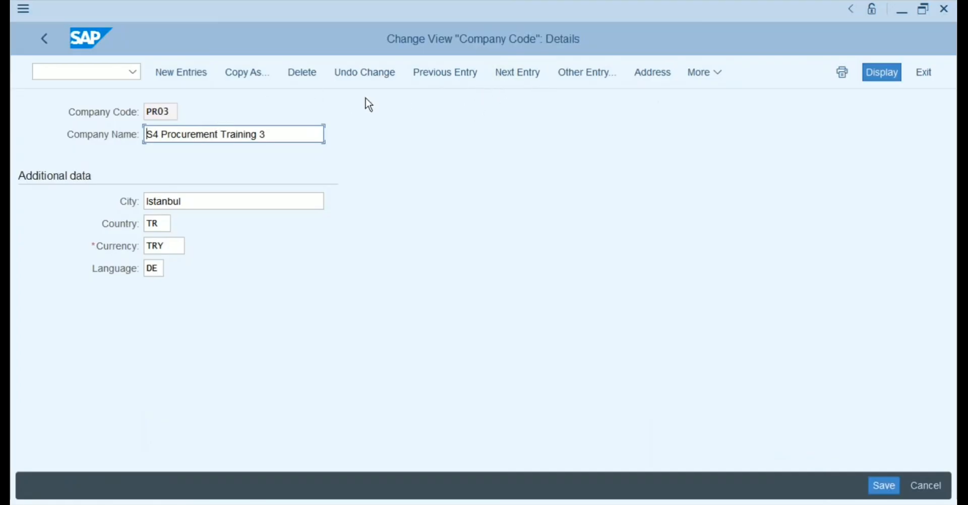
Set PR03's address time zone to EET, confirm the address, and save the company code.
left_click(648, 77)
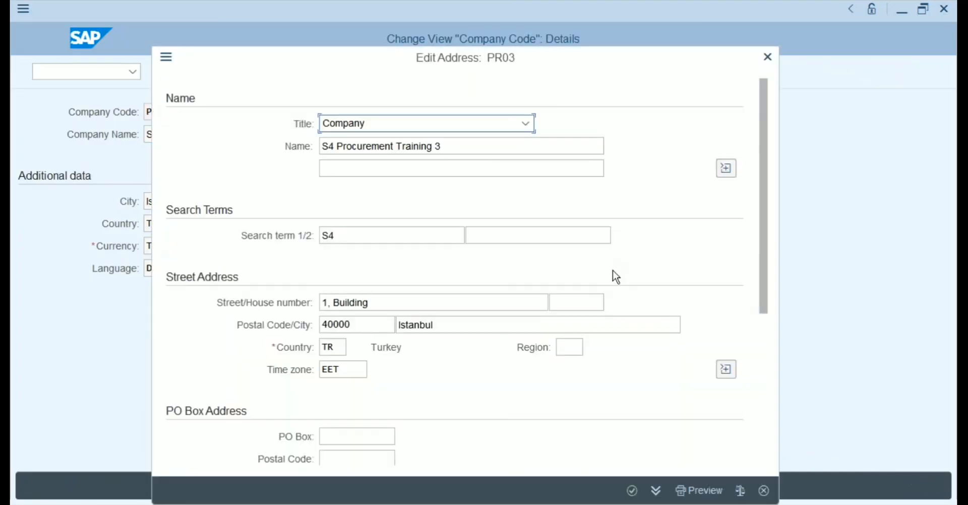
left_click(361, 369)
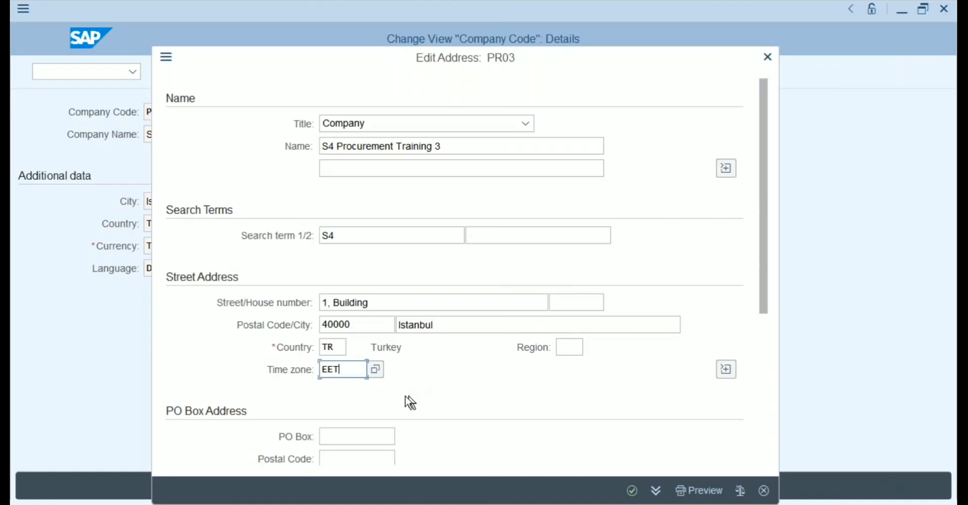
left_click(376, 370)
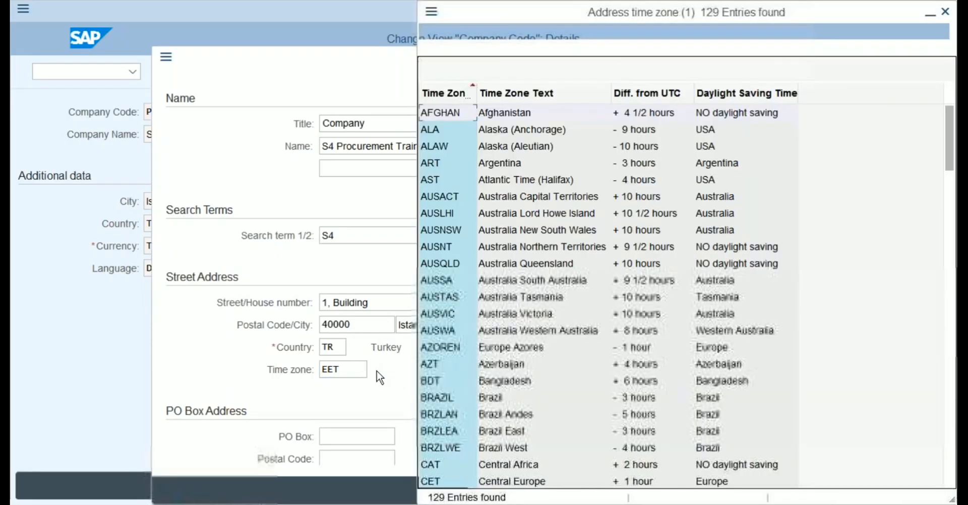
left_click(689, 47)
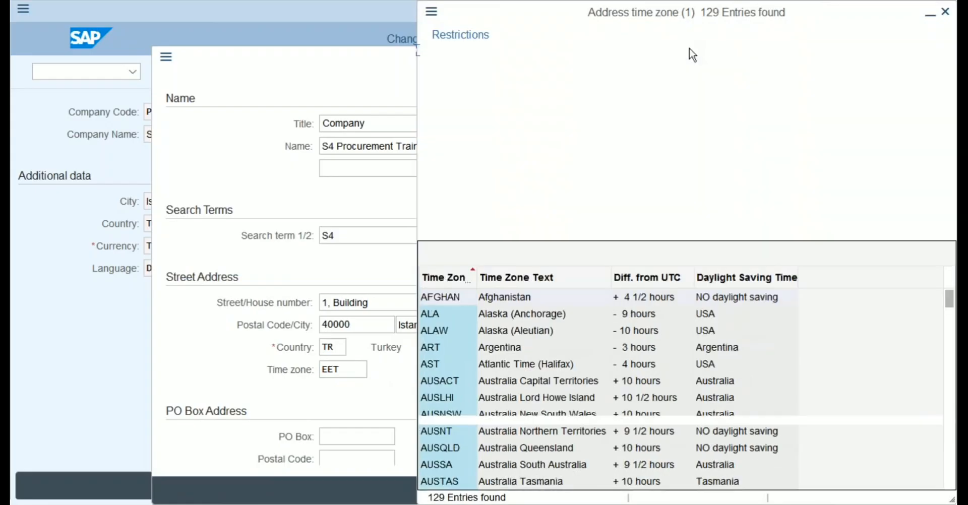
type("EET")
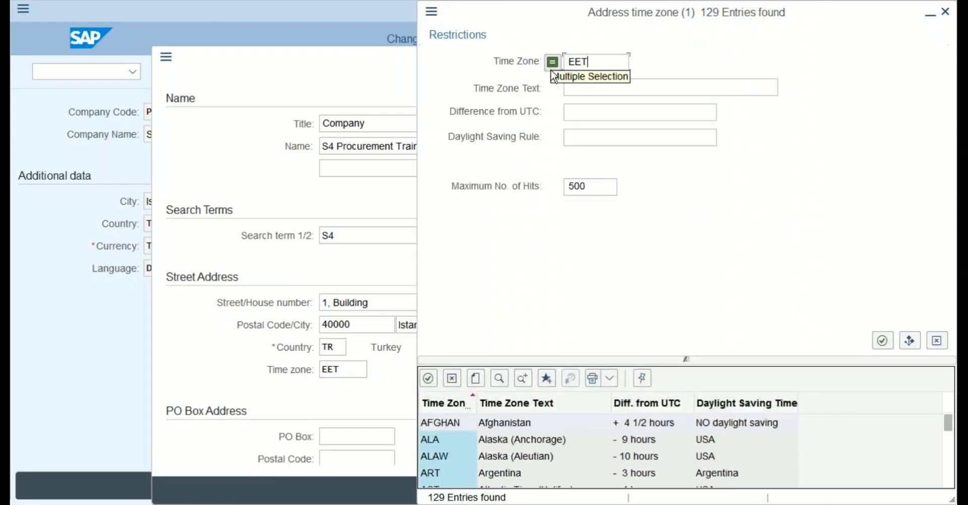
key("Return")
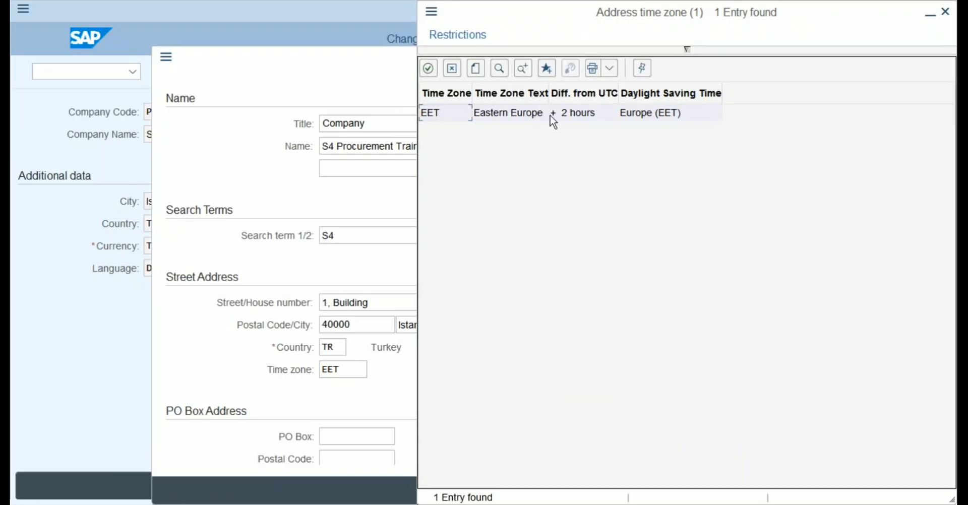
left_click(945, 11)
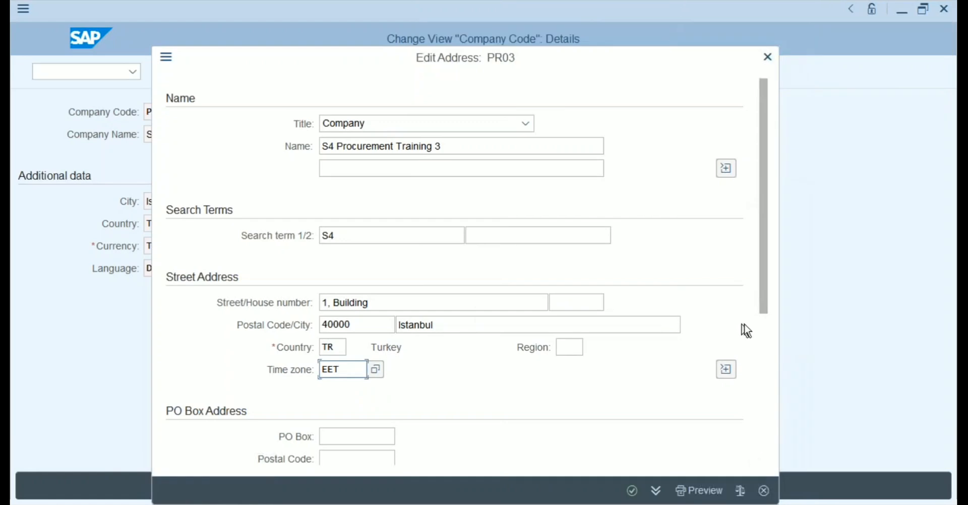
left_click(766, 330)
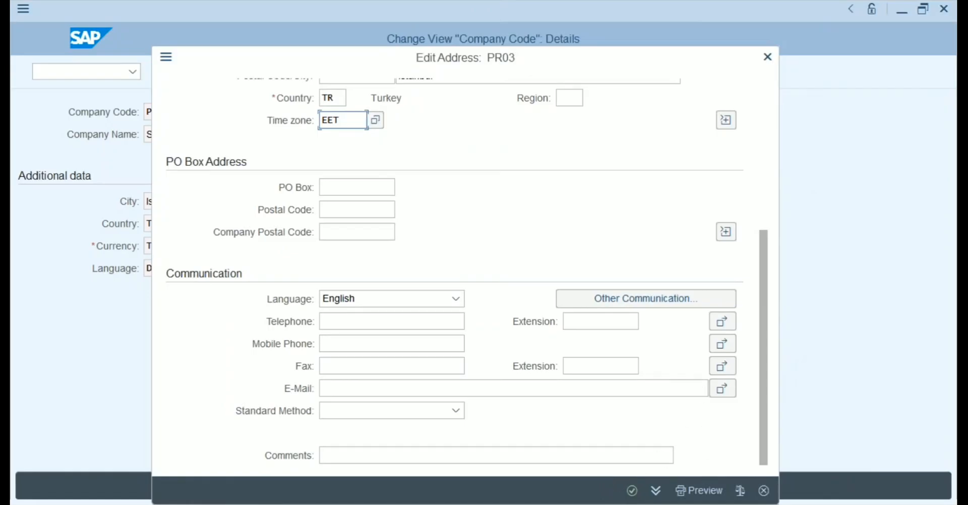
left_click(631, 490)
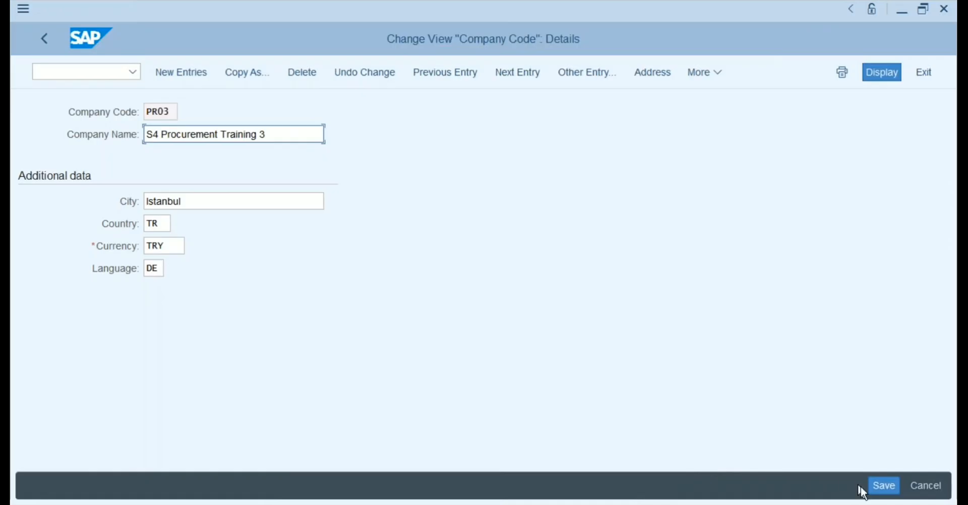
left_click(880, 486)
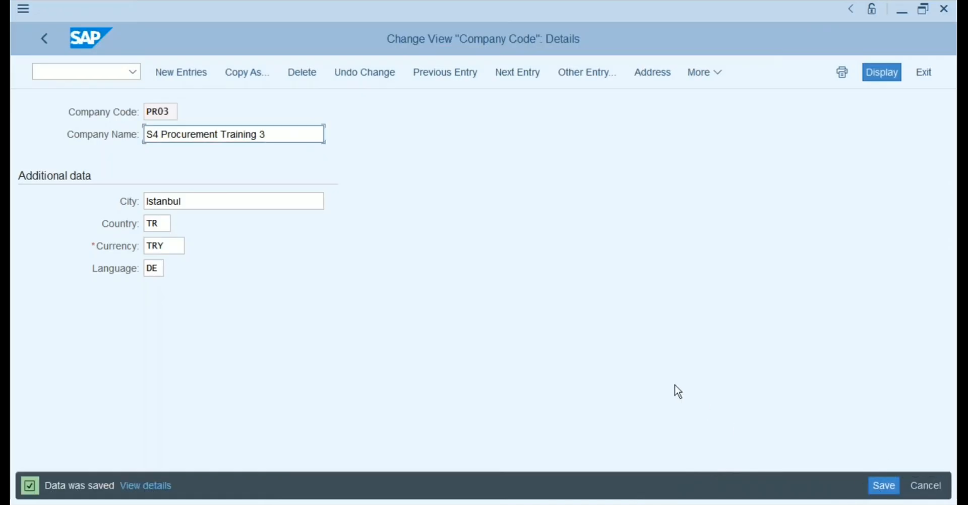
Return to the IMG and run Define valuation level under Logistics - General.
left_click(44, 39)
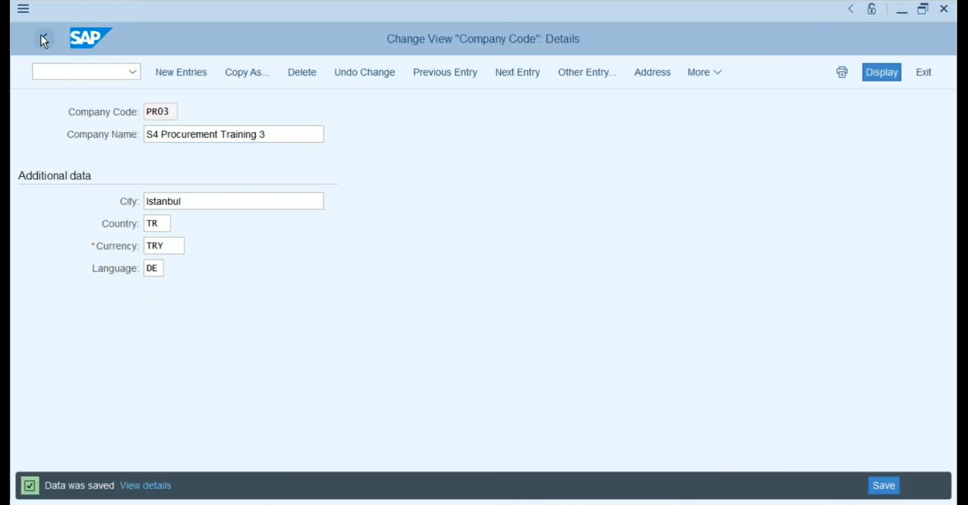
left_click(43, 39)
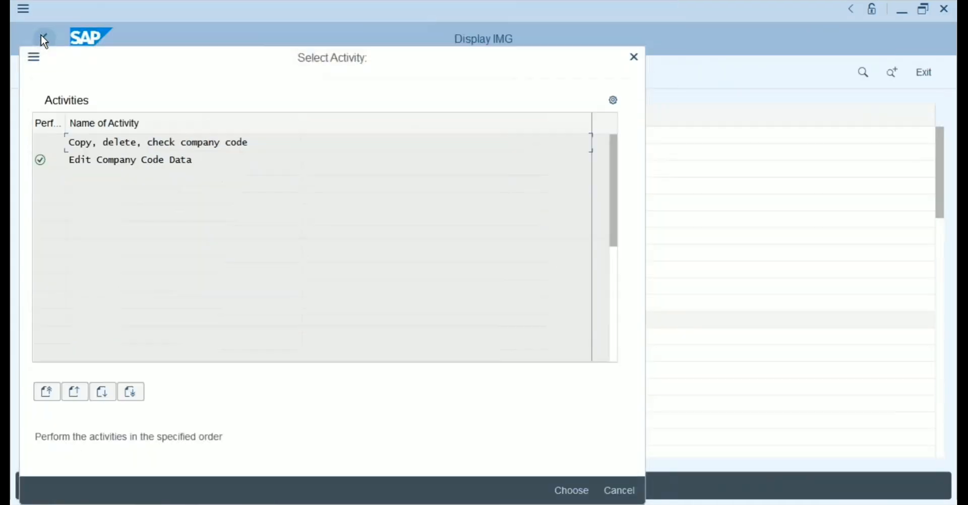
left_click(632, 58)
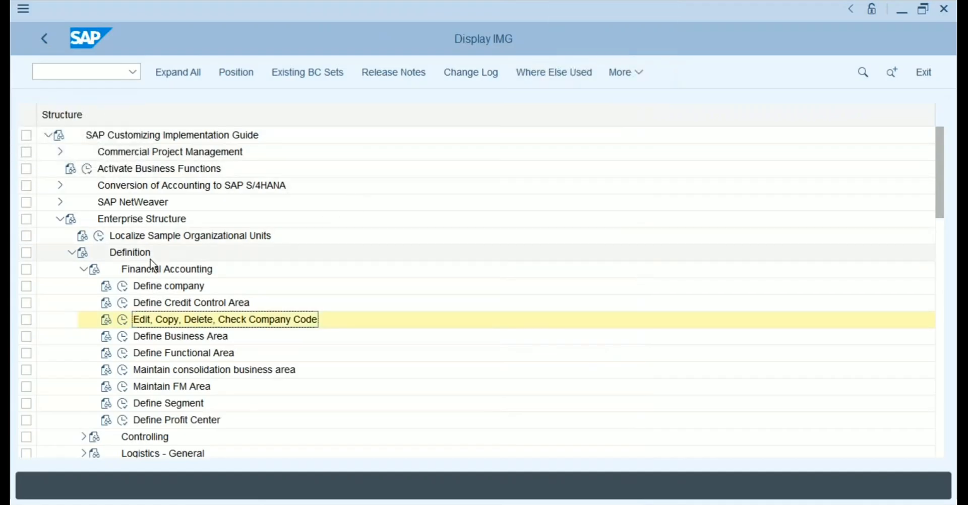
left_click(83, 270)
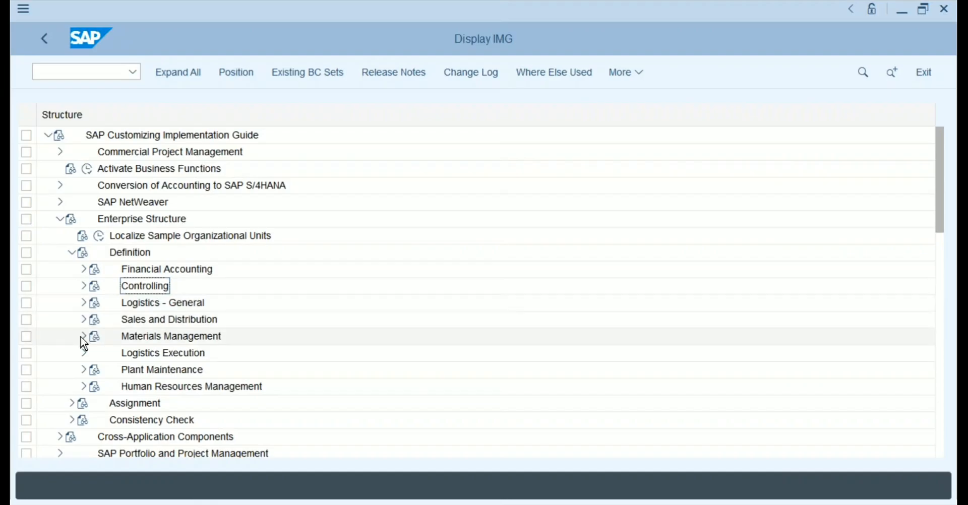
left_click(84, 303)
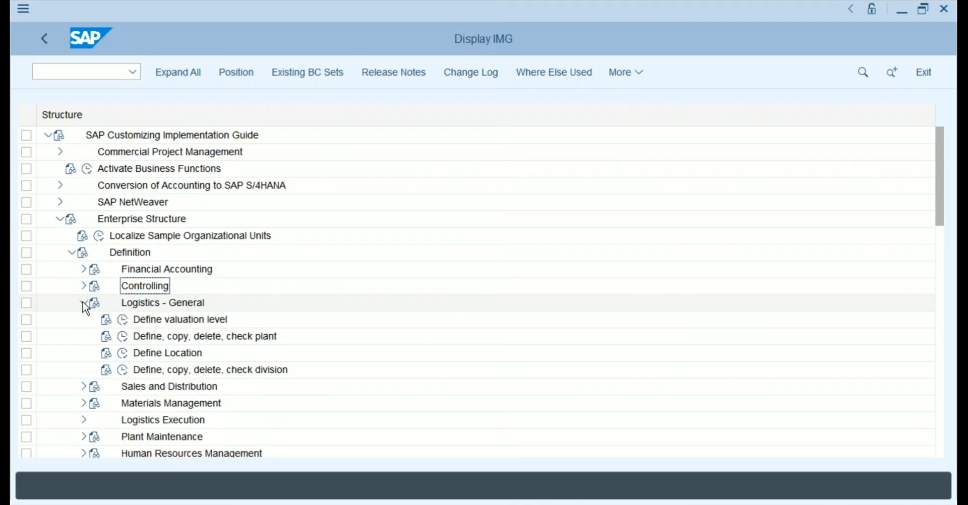
left_click(124, 322)
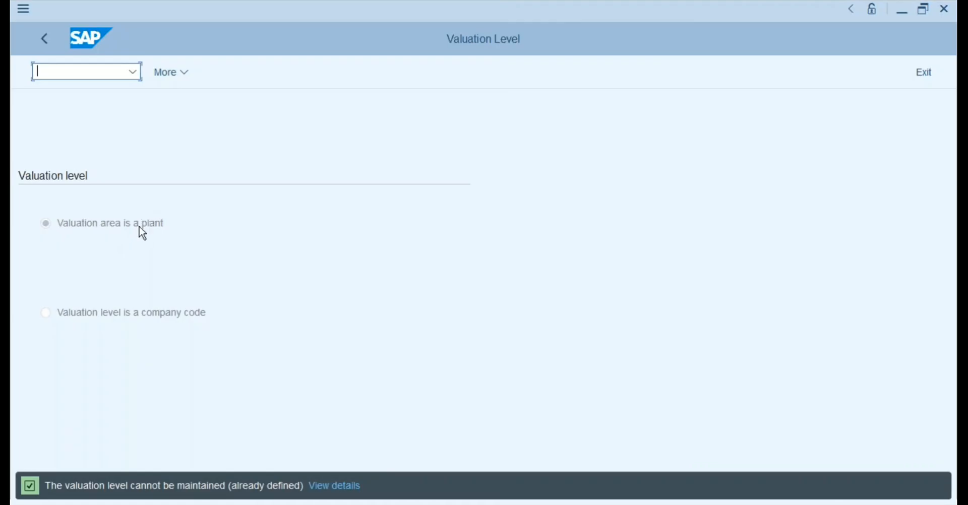
Go back to the IMG and run Define, copy, delete, check plant.
left_click(45, 37)
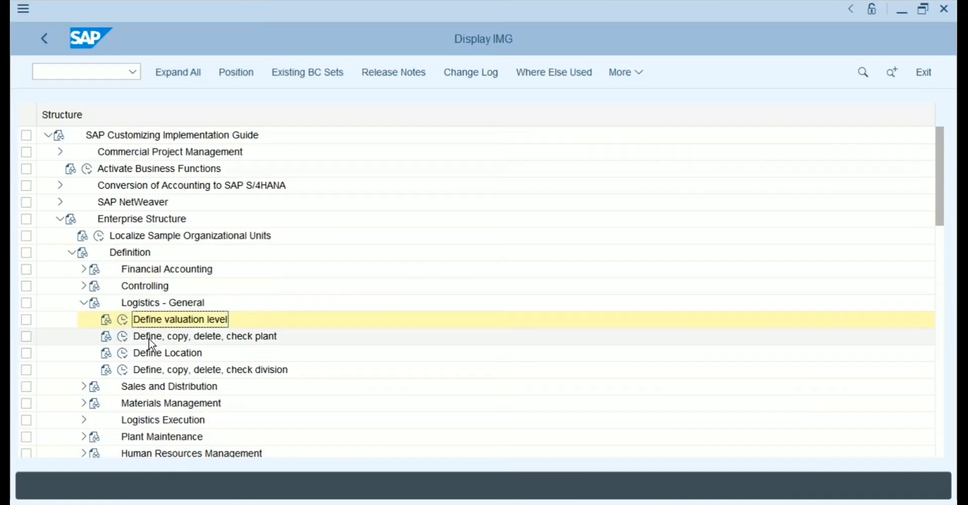
left_click(123, 341)
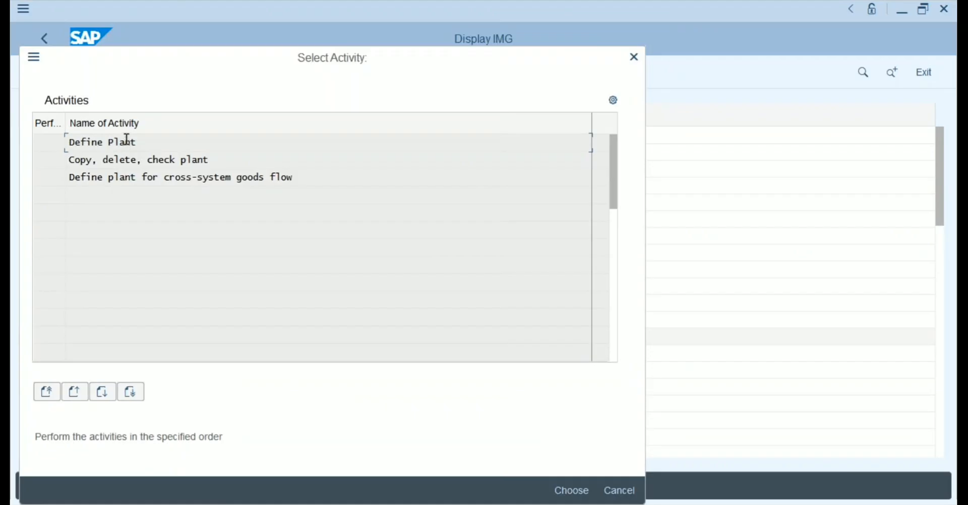
Open Define Plant's overview of 23 plants and start a New Entries form.
double_click(126, 141)
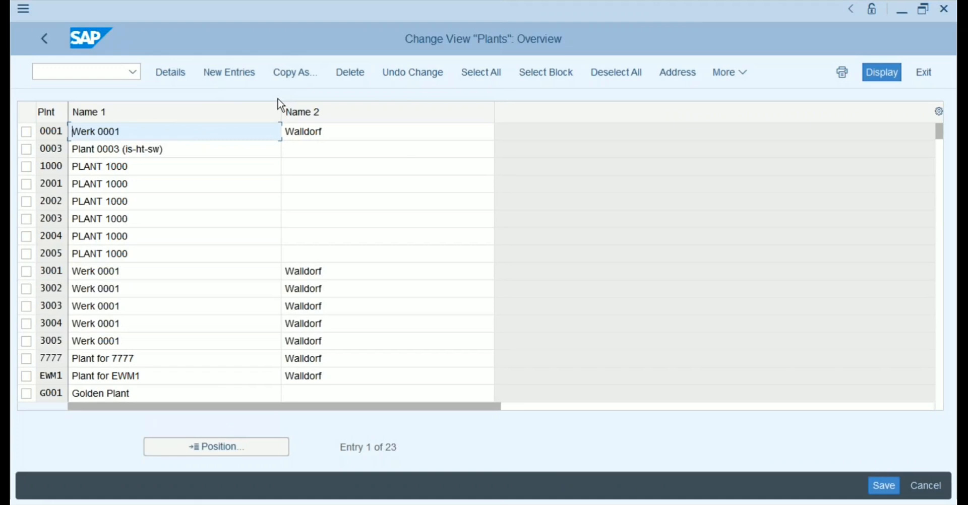
left_click(239, 78)
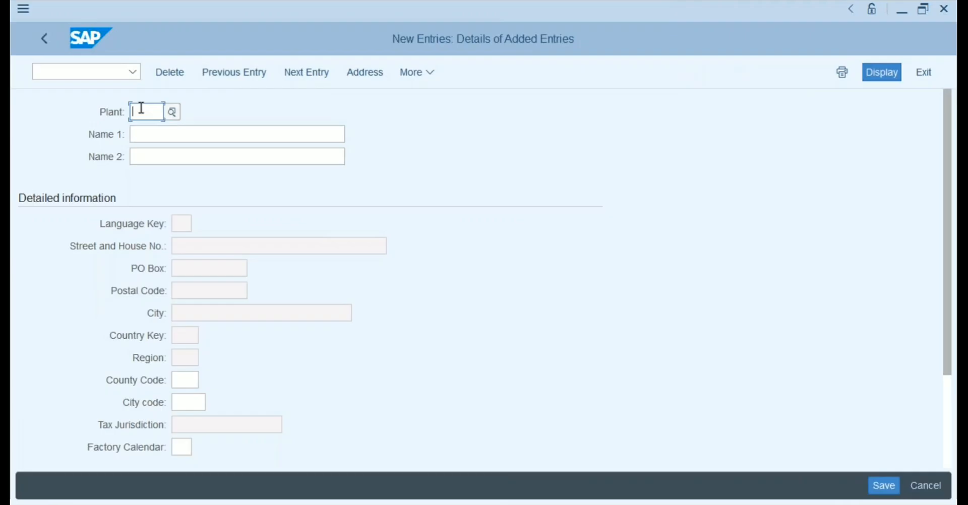
Enter plant code PL11 and Name 1 'PR01-Plant1 for US'.
type("PL11")
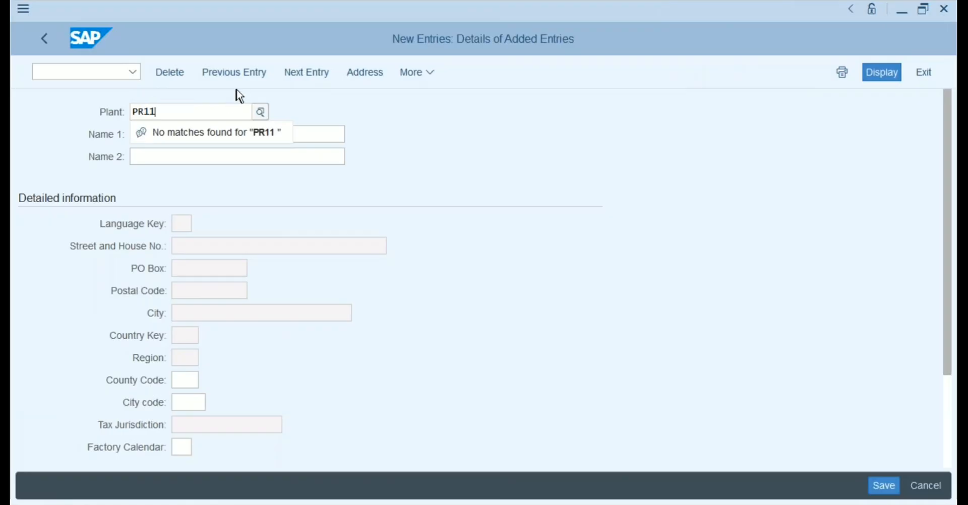
left_click(236, 90)
left_click(196, 132)
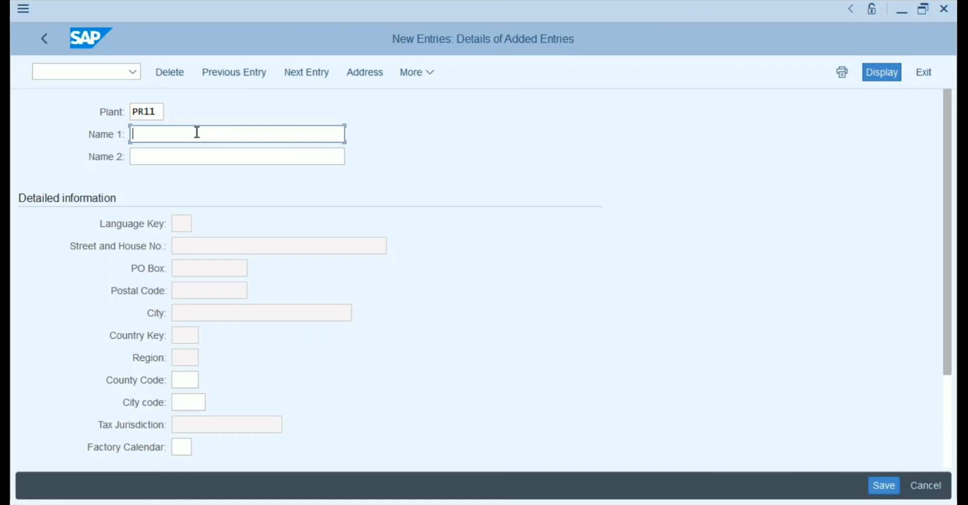
type("PR01-Plant1 for US")
left_click(190, 135)
left_click(227, 135)
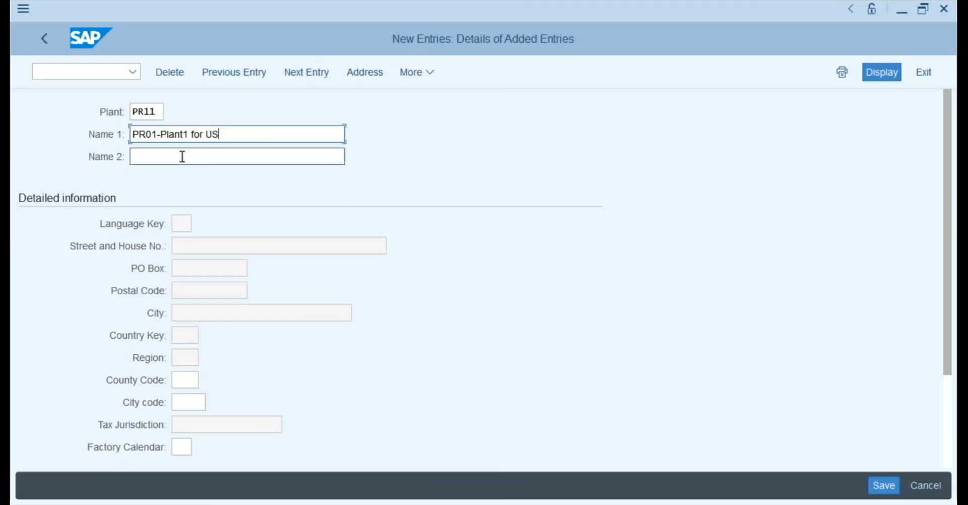
left_click(207, 157)
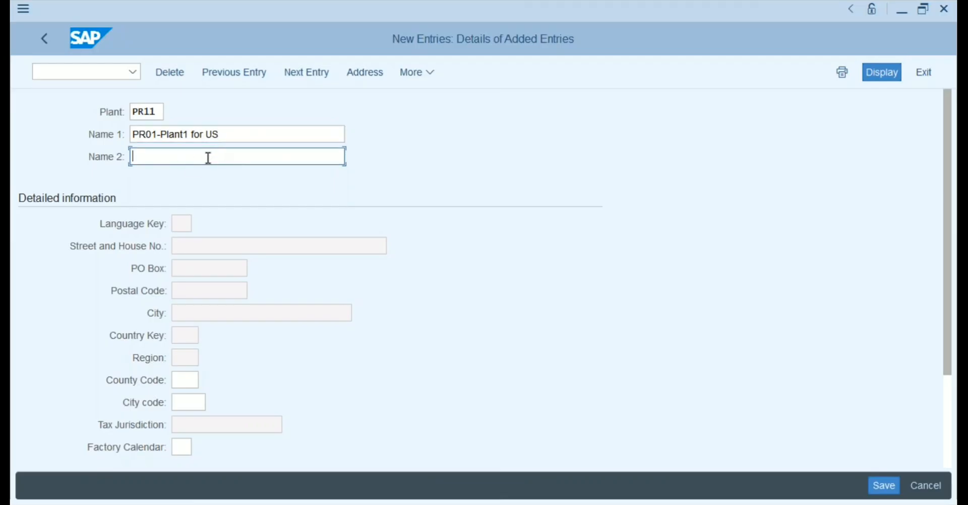
left_click(232, 136)
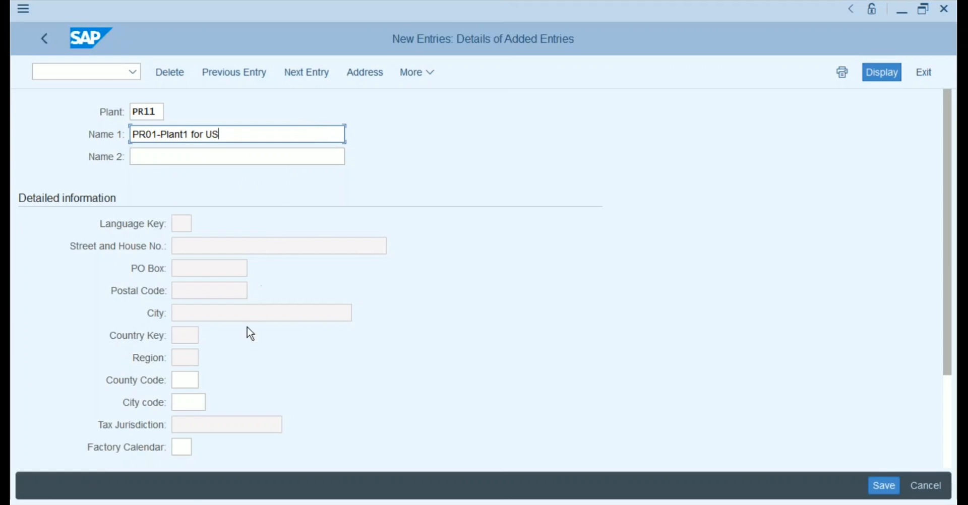
left_click(185, 379)
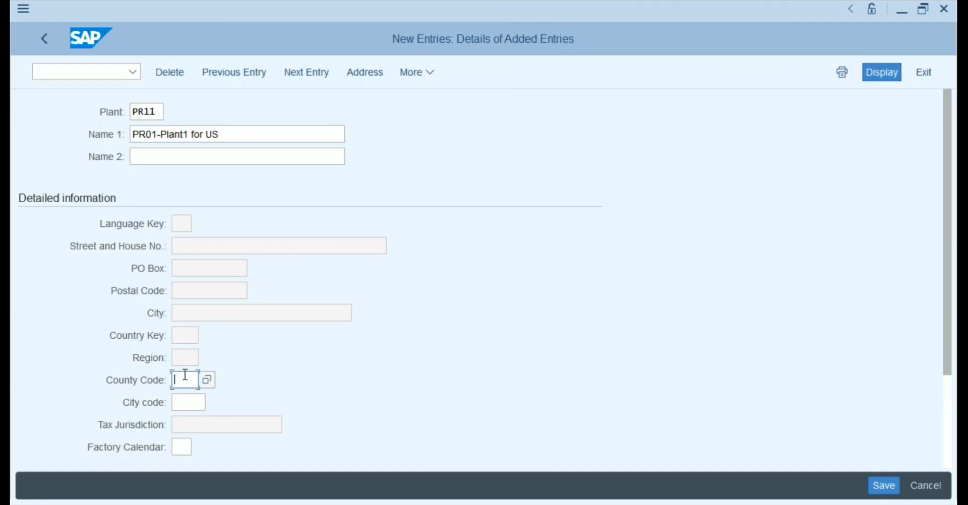
Assign the US (USA) factory calendar to the new plant from the calendar list.
left_click(183, 399)
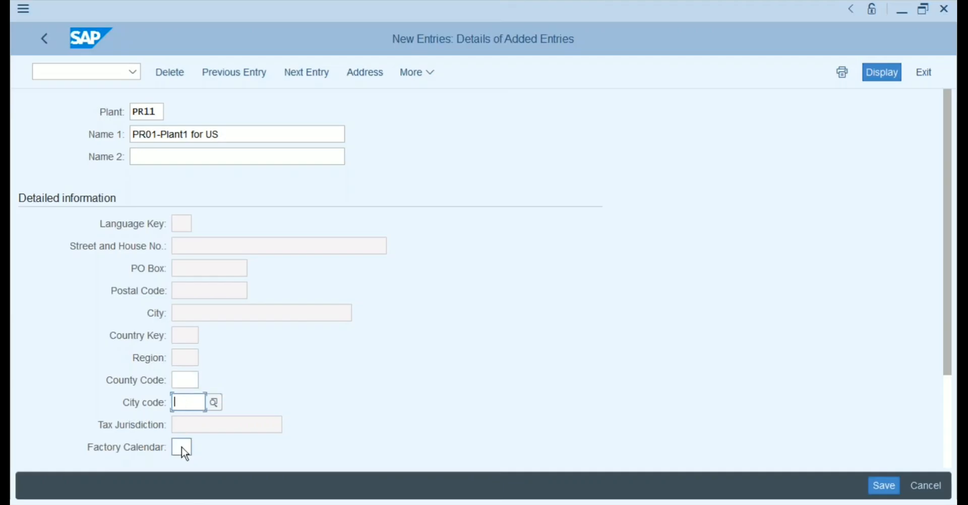
left_click(182, 448)
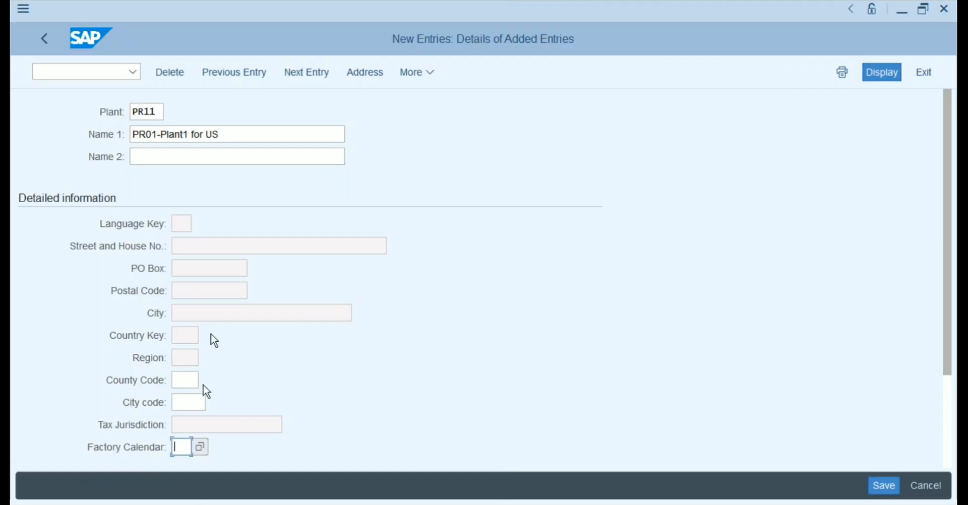
left_click(241, 135)
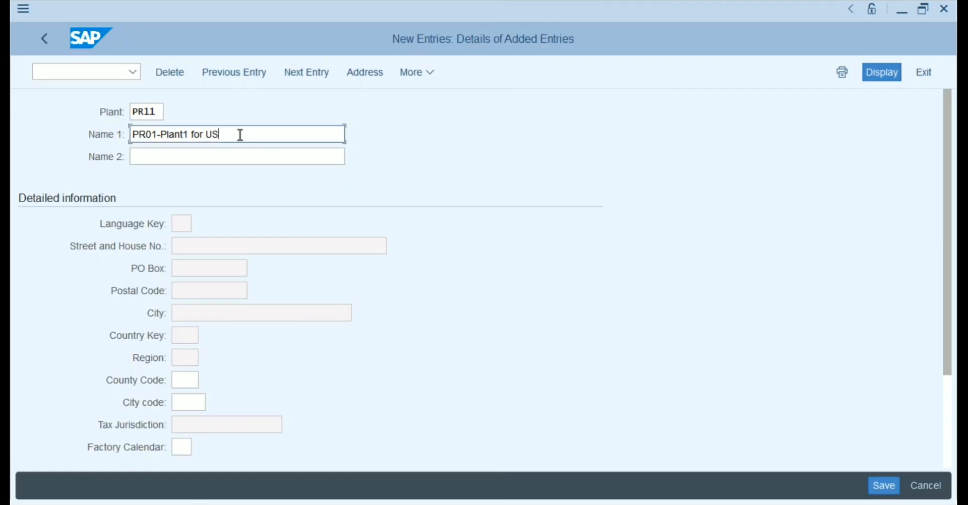
left_click(191, 446)
left_click(199, 447)
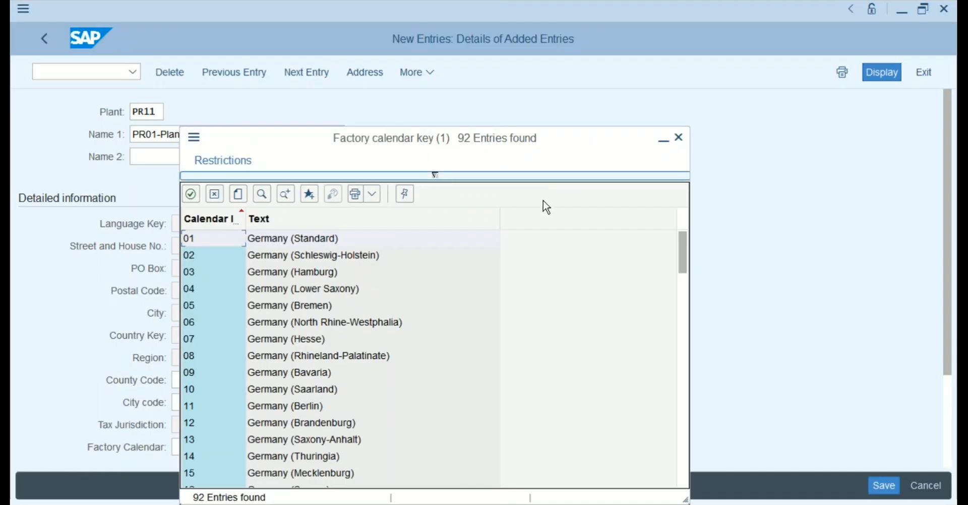
left_click(684, 343)
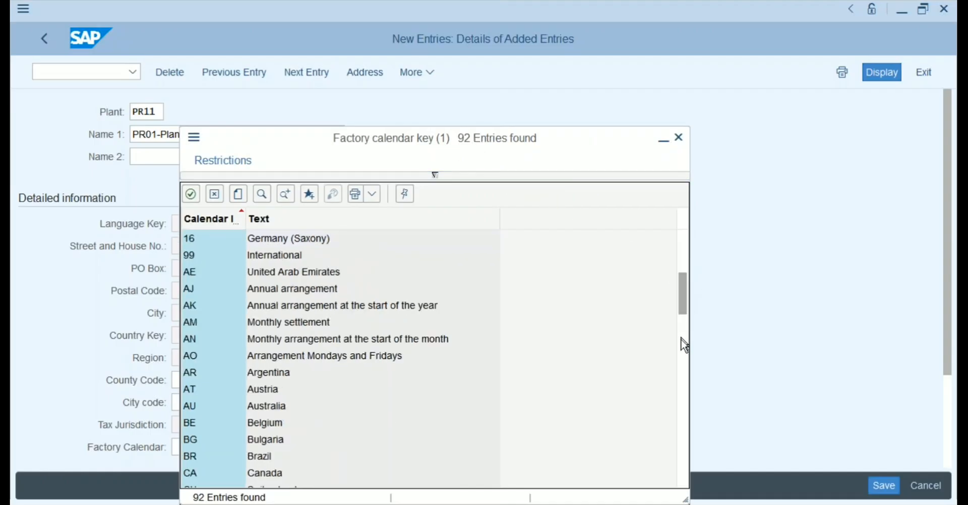
left_click(685, 375)
left_click(685, 447)
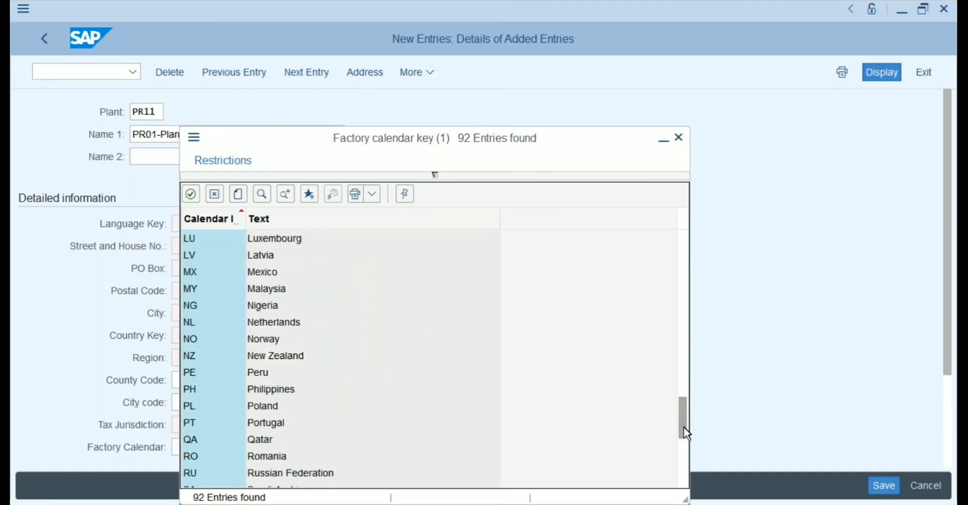
left_click(684, 447)
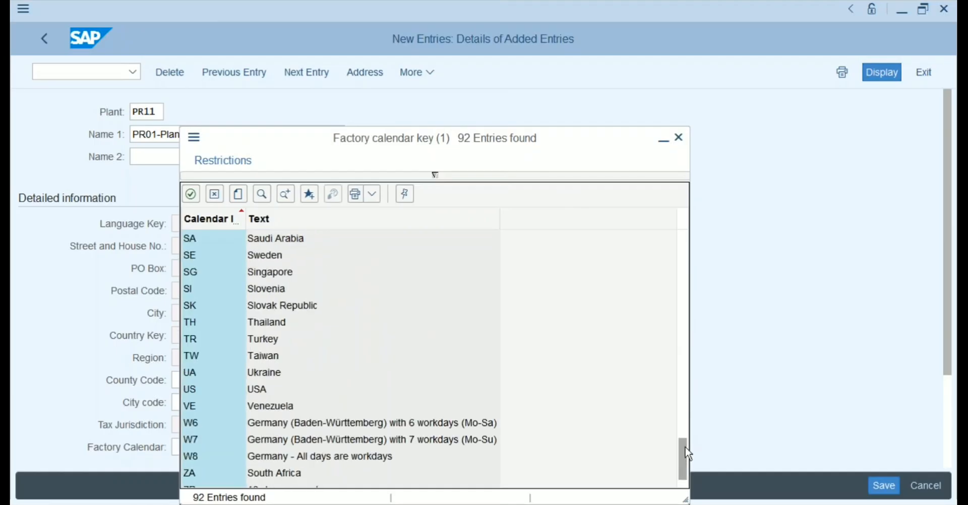
left_click(263, 396)
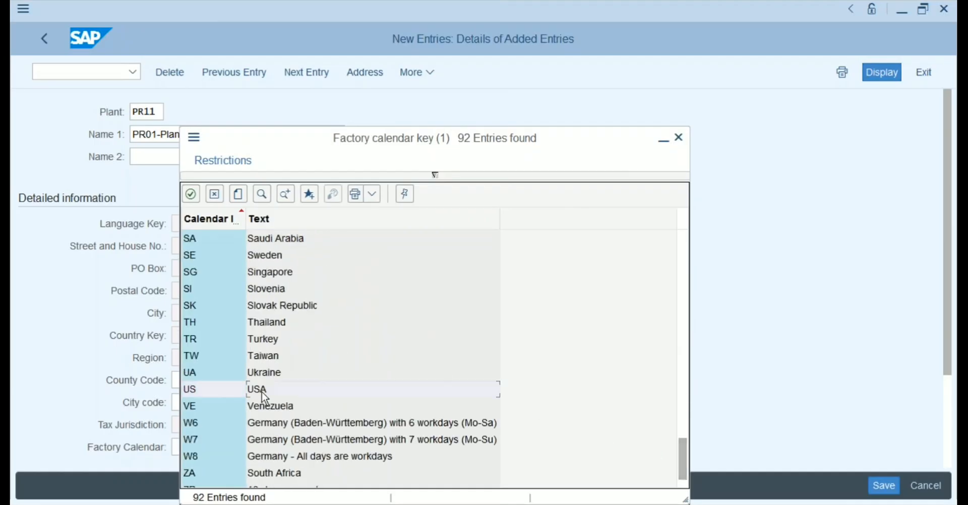
double_click(263, 397)
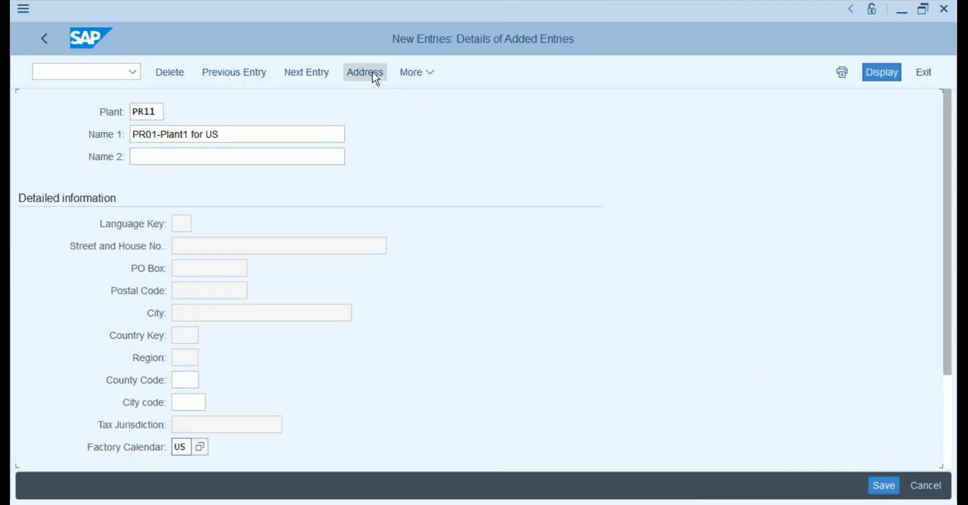
Open PR11's address and set title Company, name 'Plant1 for US' and search term S4.
left_click(871, 485)
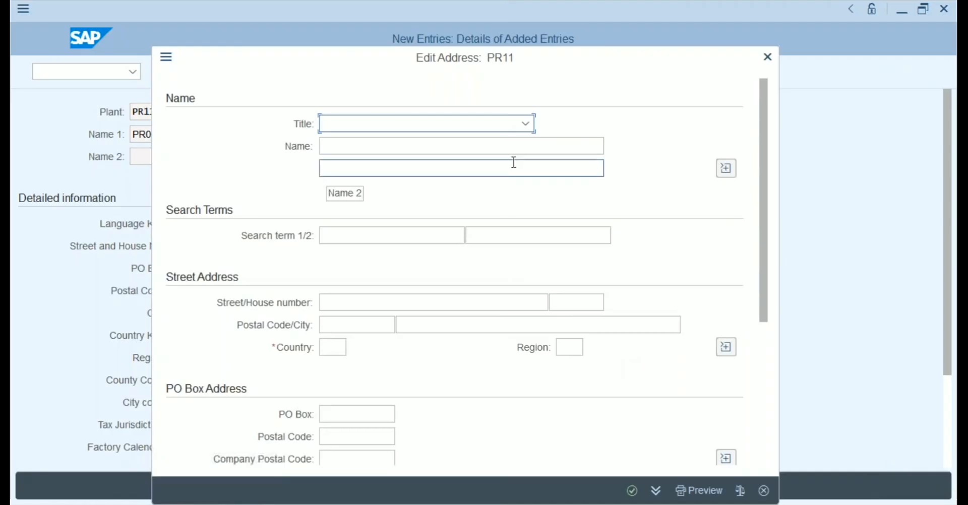
left_click(526, 124)
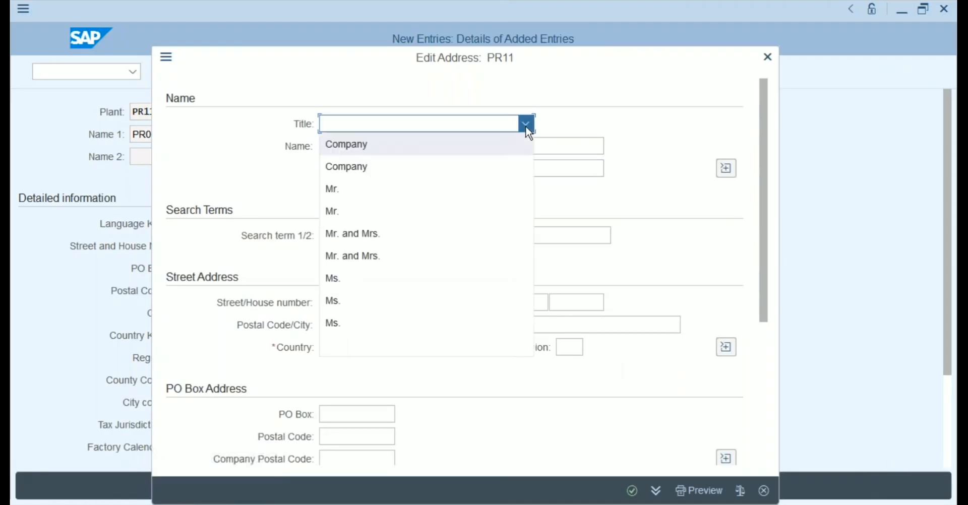
left_click(438, 148)
left_click(374, 145)
left_click_drag(431, 64, 625, 54)
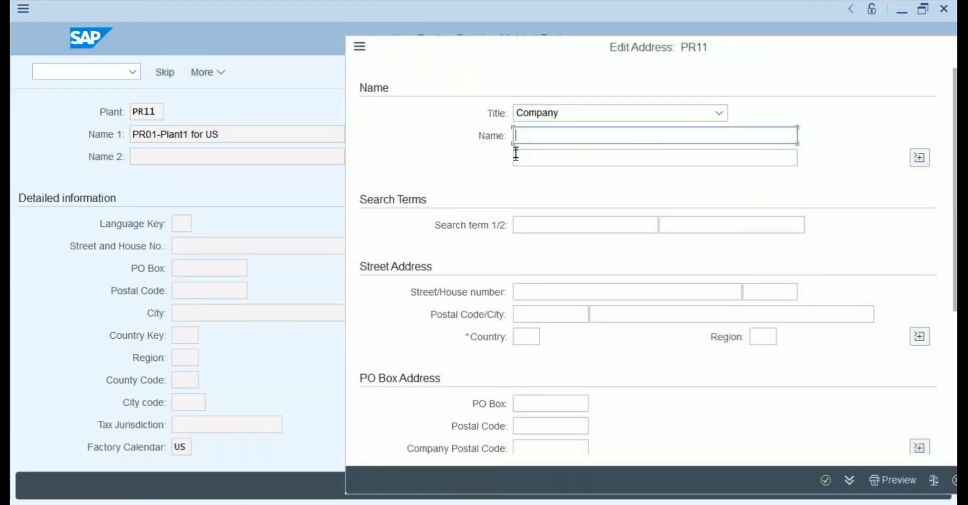
type("Plant1 for US")
left_click(550, 225)
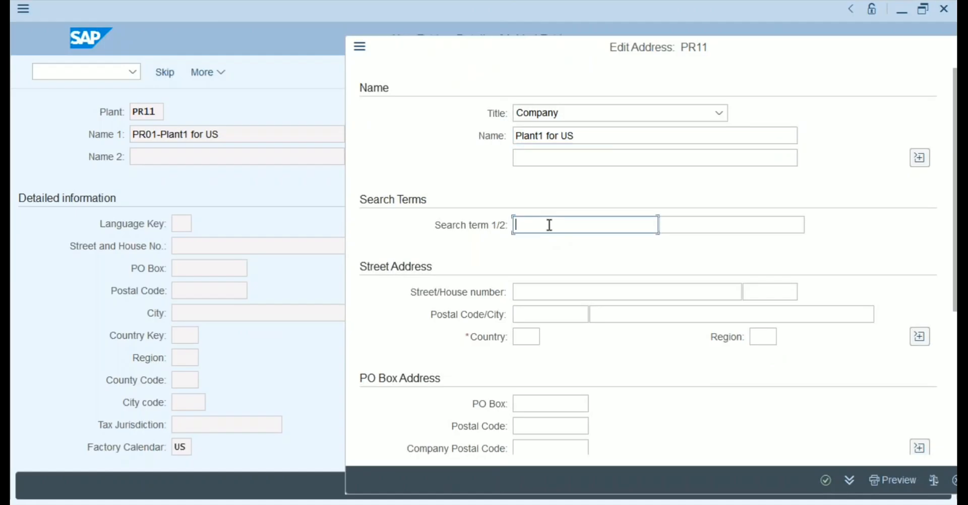
type("S4")
Enter street 1 Building, postal code 40000, city New York, country US, then confirm and save.
left_click(536, 290)
type("1 Bu")
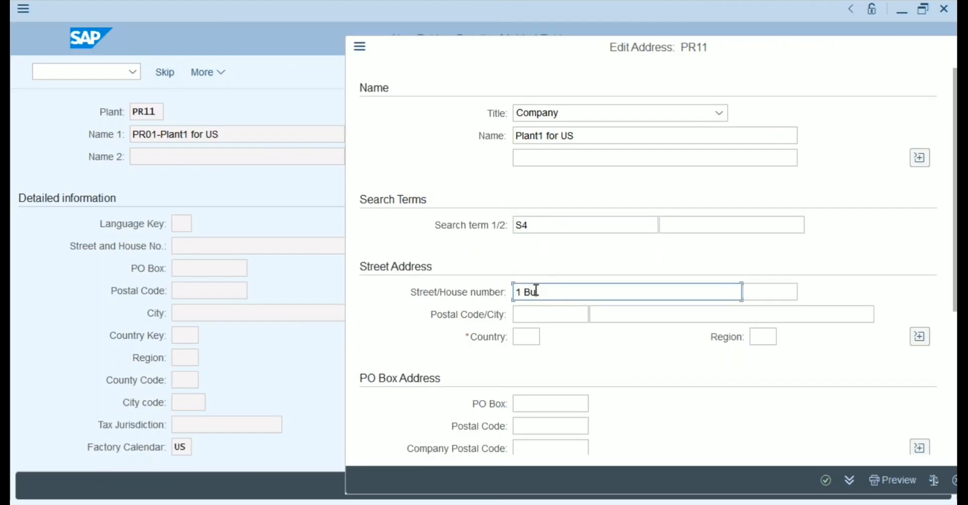
type("ilding")
left_click(543, 319)
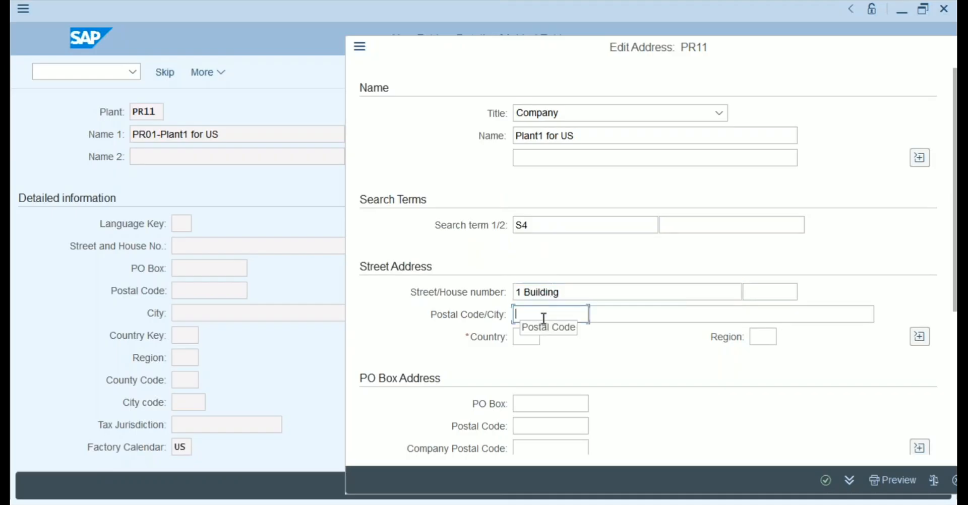
key("Tab")
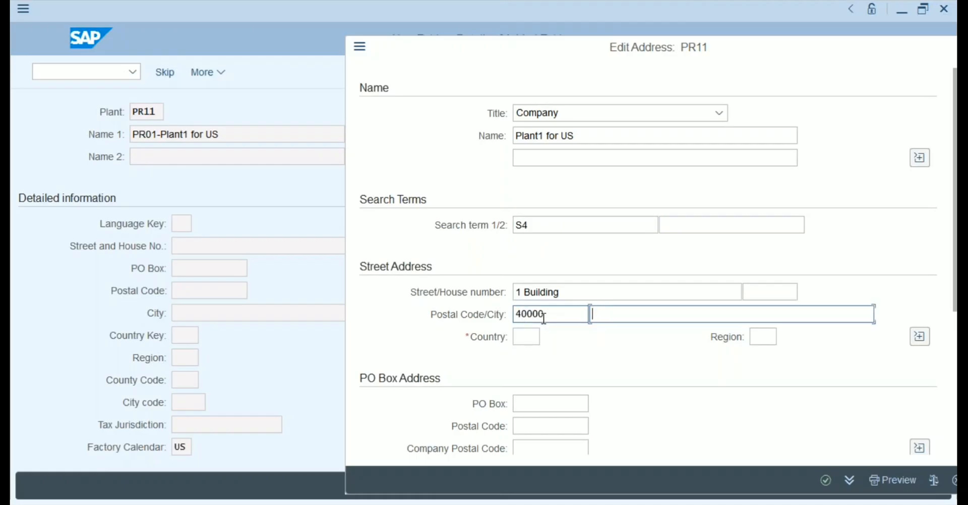
type("New York")
key("Tab")
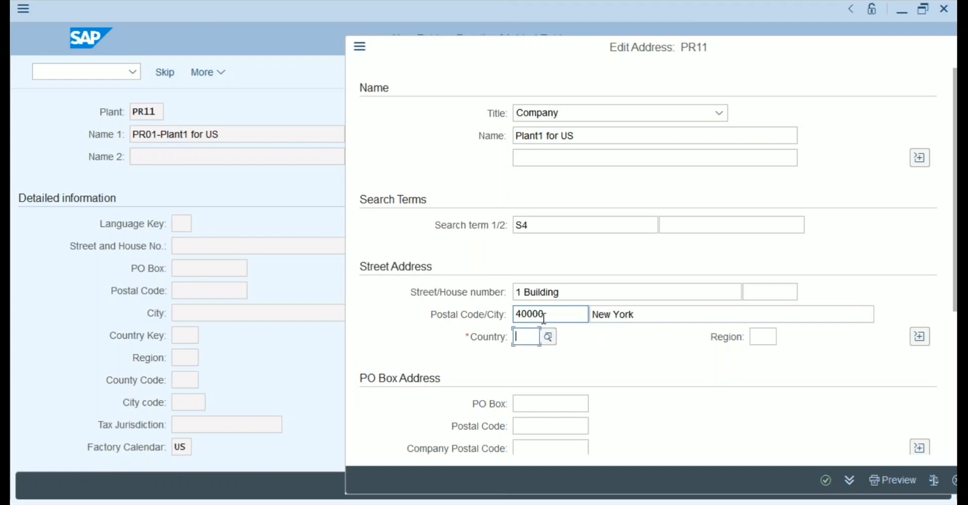
type("US")
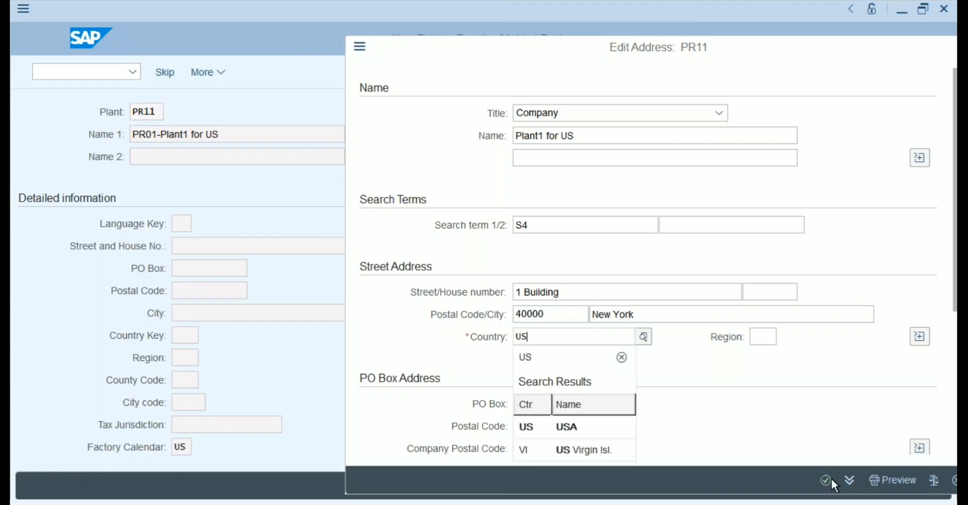
left_click(827, 480)
left_click(877, 485)
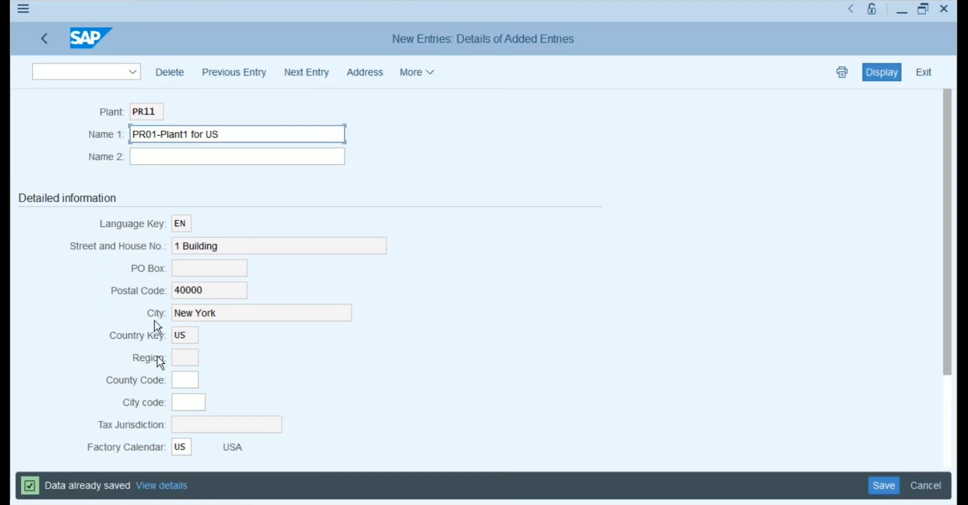
Return to the Plants overview and start a Copy As of plant PR11.
left_click(157, 109)
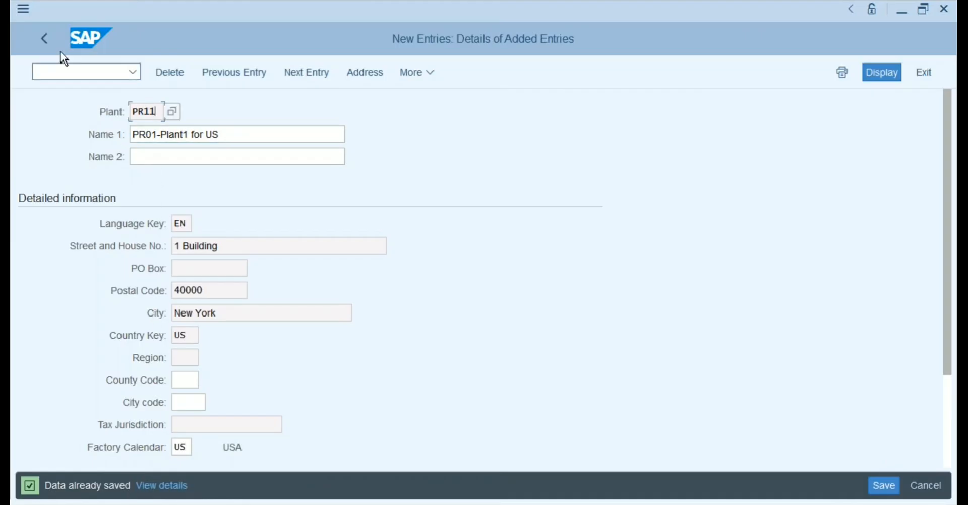
left_click(44, 39)
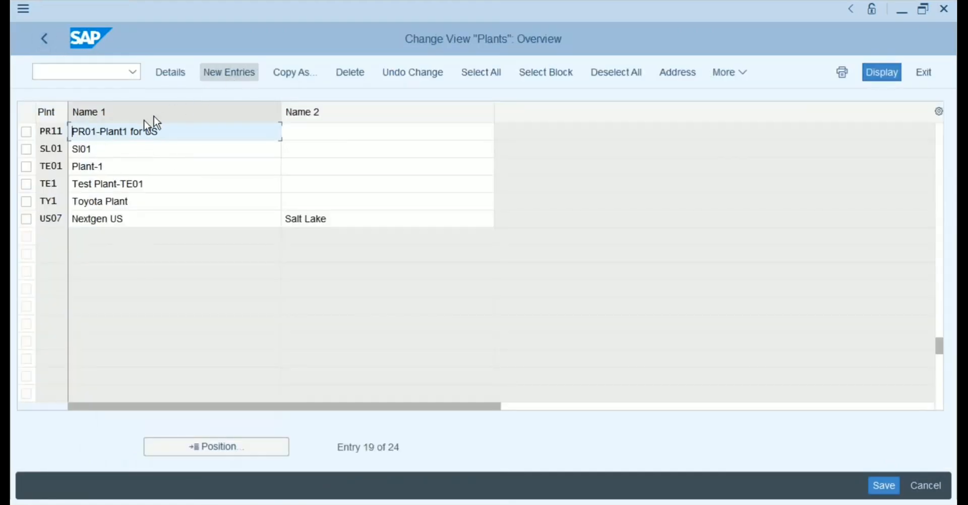
left_click(27, 132)
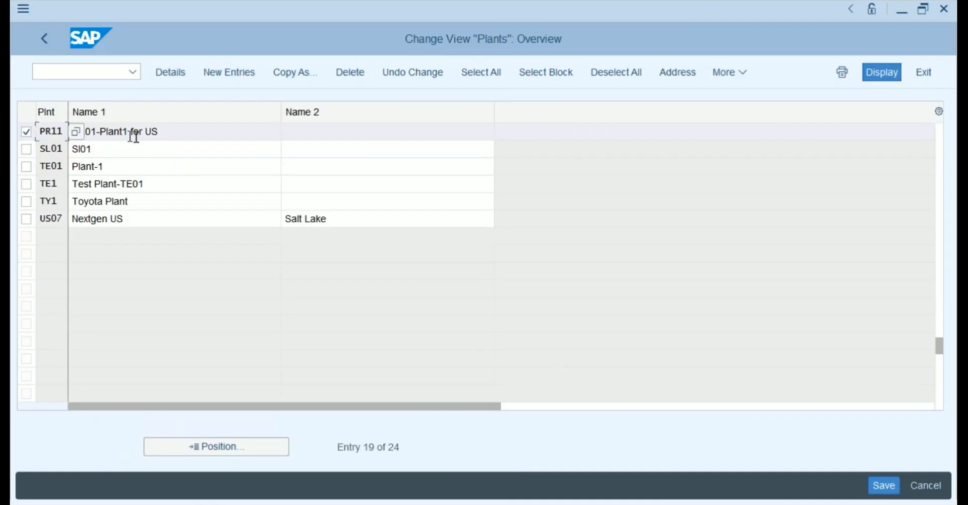
left_click(300, 76)
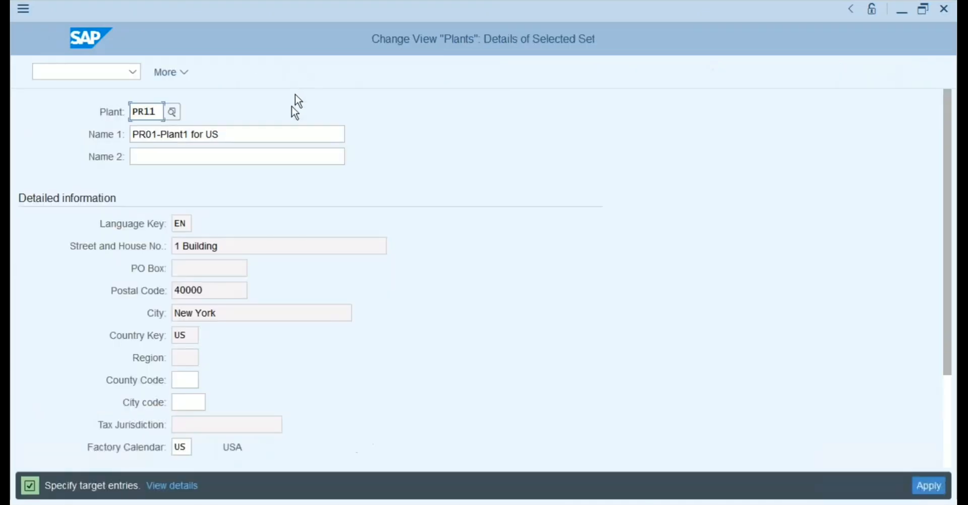
Change the copy's plant code to PR12 and Name 1 to 'PR01-Plant2 for US'.
left_click(158, 113)
key("BackSpace")
type("2")
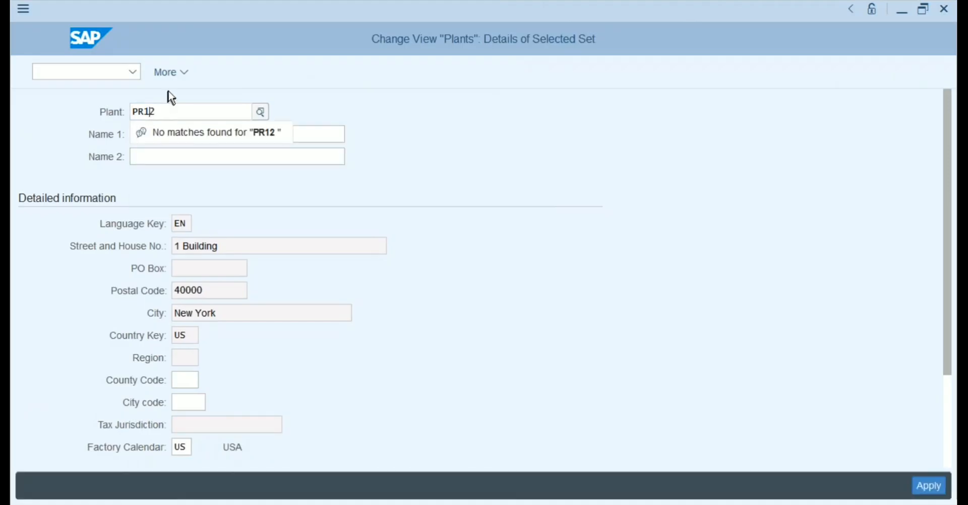
left_click(169, 91)
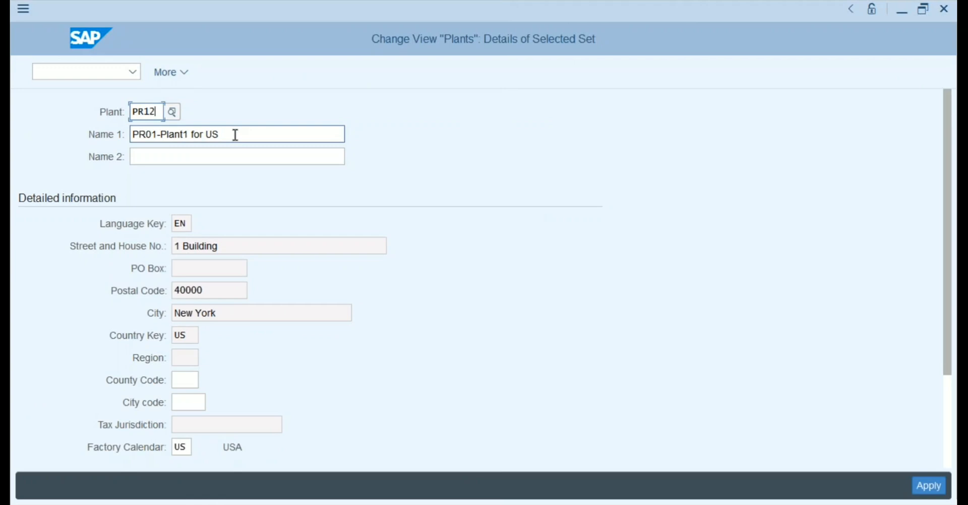
left_click(189, 134)
key("BackSpace")
type("2")
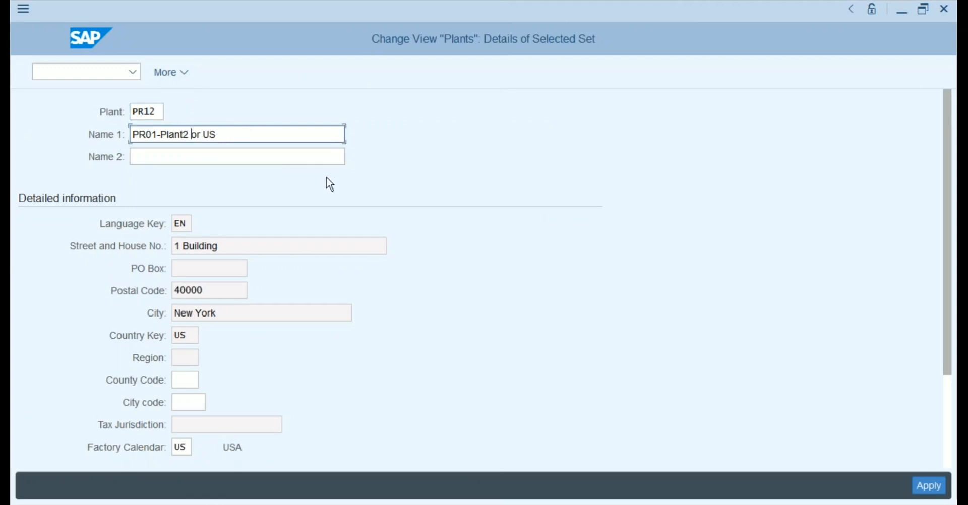
type(" for US")
Replace the PR12 address city New York with Chicago, confirm, and save the plant.
left_click(924, 486)
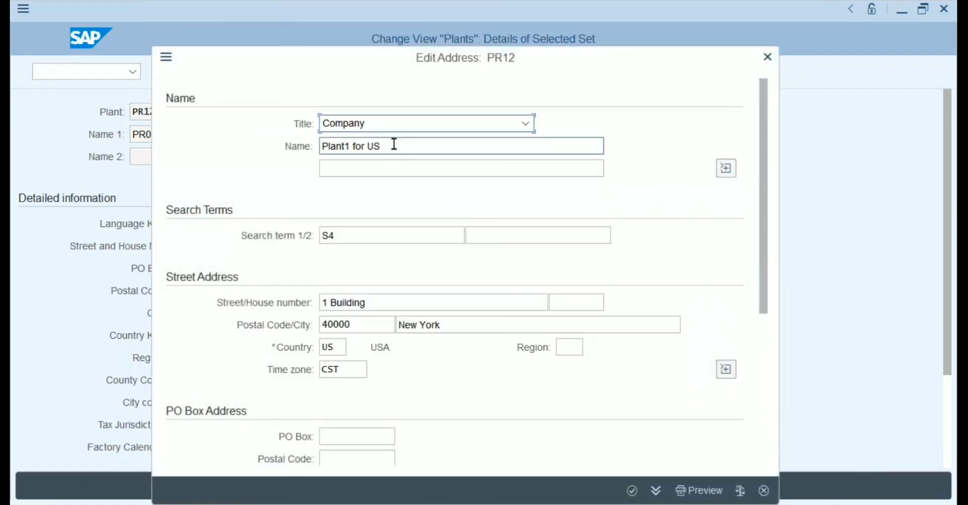
left_click_drag(444, 325, 398, 325)
type("Ch")
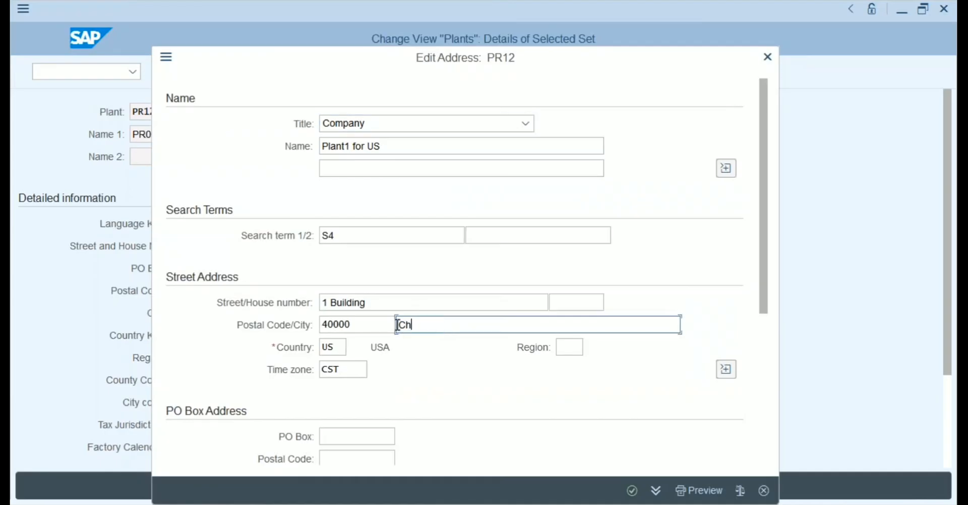
type("icago")
left_click(633, 492)
left_click(881, 485)
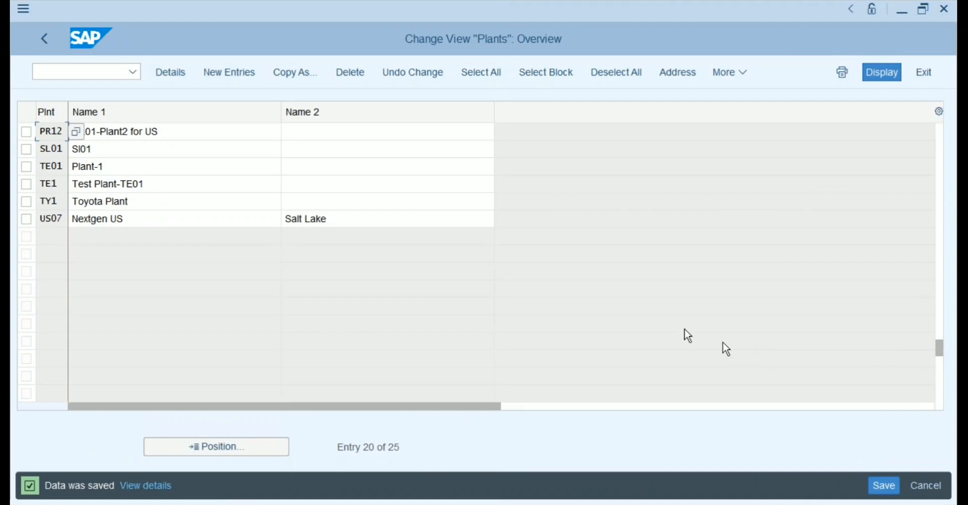
Create plant PR21 'Plant 1 for Germany' with factory calendar 01 (Germany Standard) and save.
left_click(47, 42)
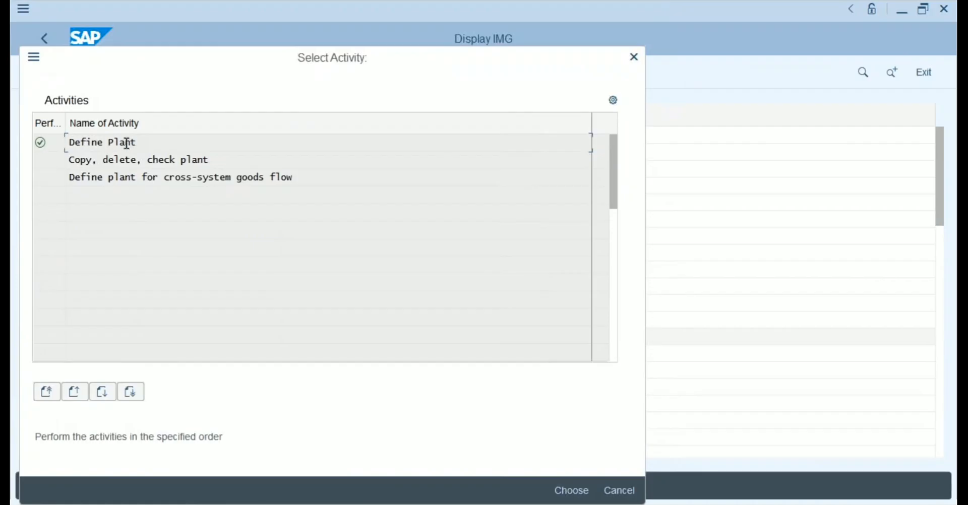
double_click(126, 143)
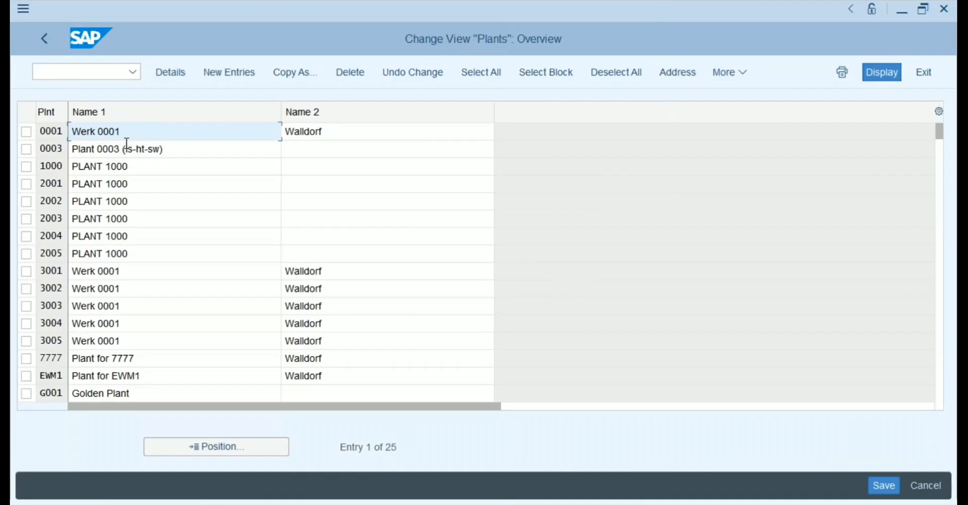
left_click(232, 76)
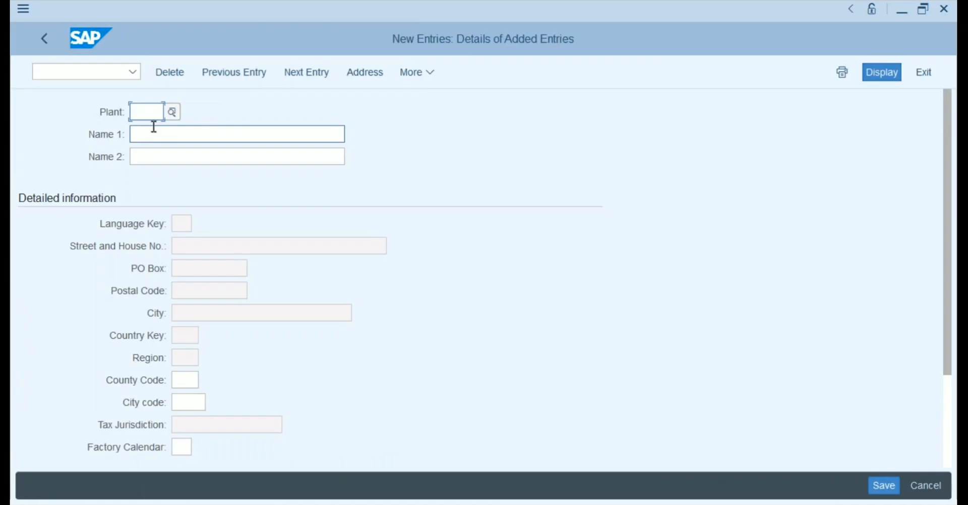
type("P")
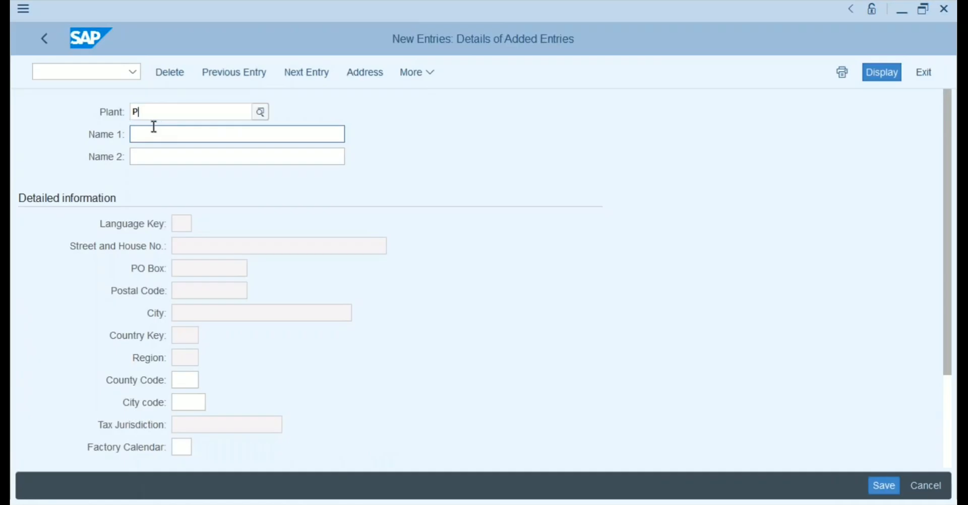
type("R21")
key("Tab")
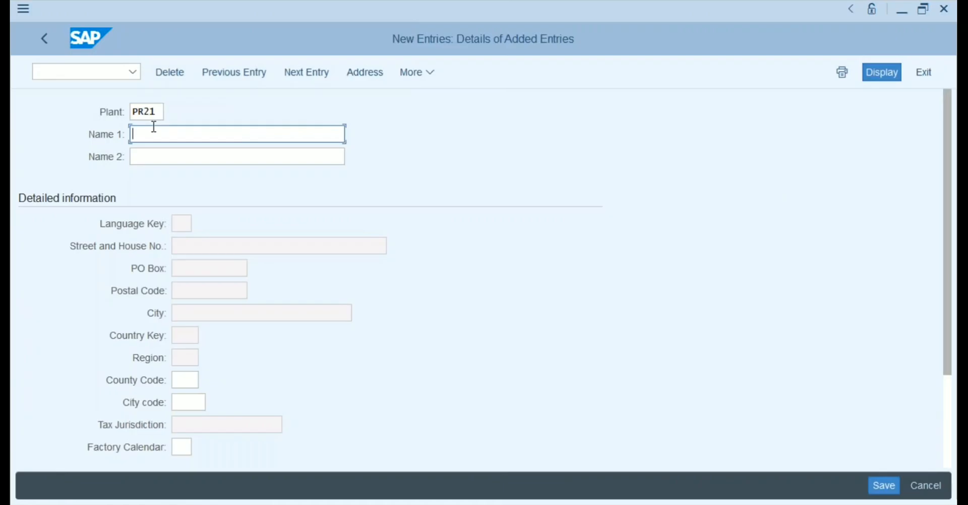
type("Plant 1 for Germany")
left_click(182, 447)
left_click(200, 447)
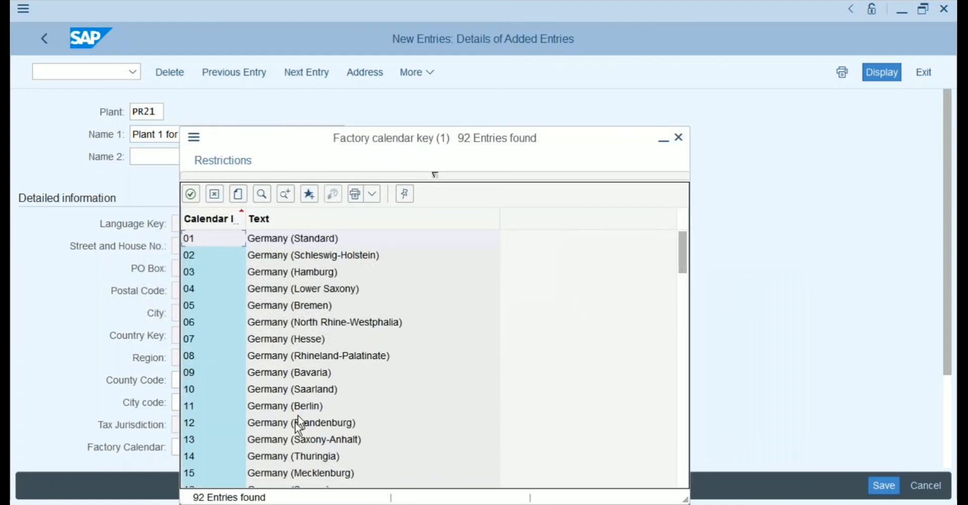
double_click(301, 238)
left_click(883, 487)
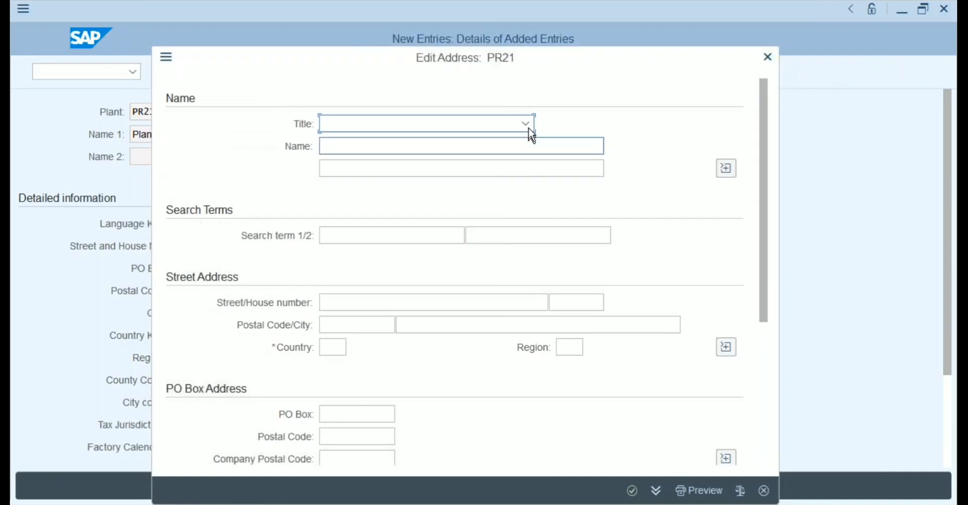
Fill its address with title Company, name 'Plant 1 for German', search term S4, country DE.
left_click(530, 129)
left_click(402, 143)
left_click(351, 151)
type("P")
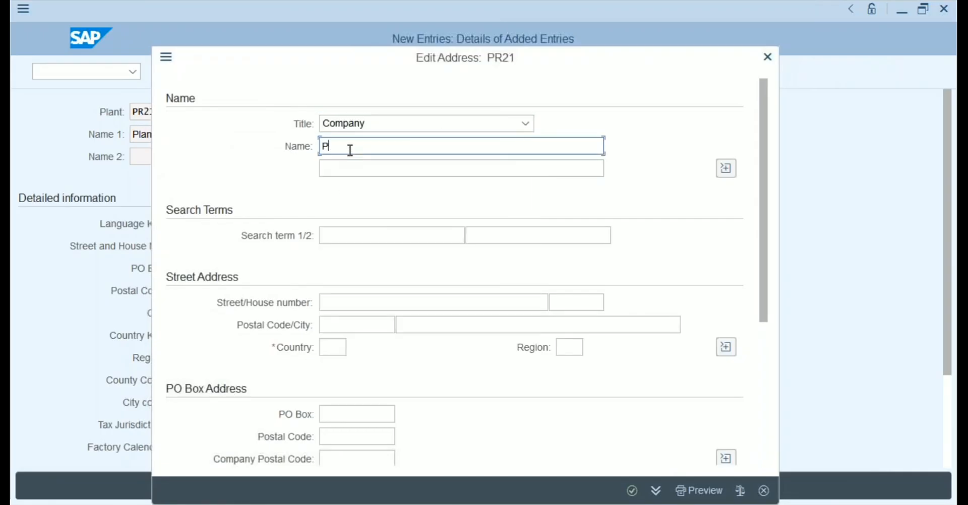
type("lant 1 for Germany")
left_click(350, 236)
type("S4")
left_click(330, 348)
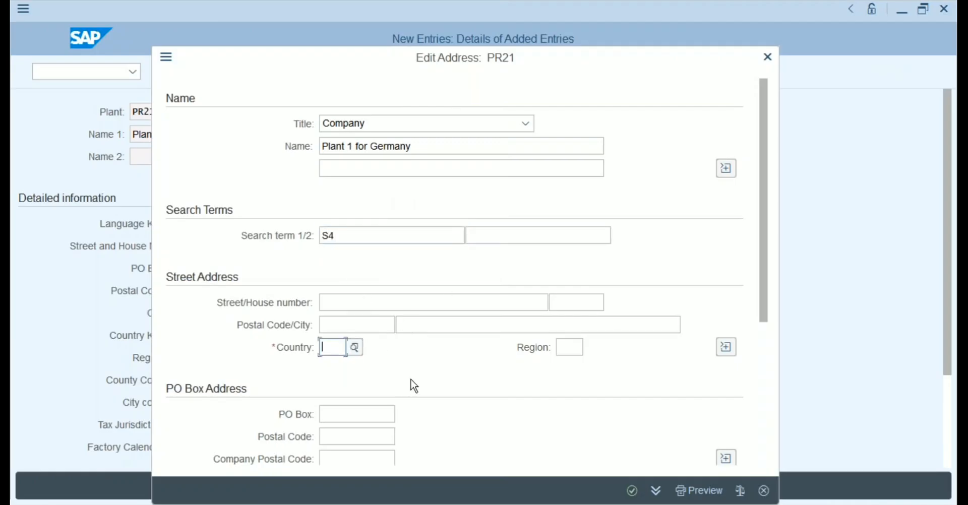
type("DE")
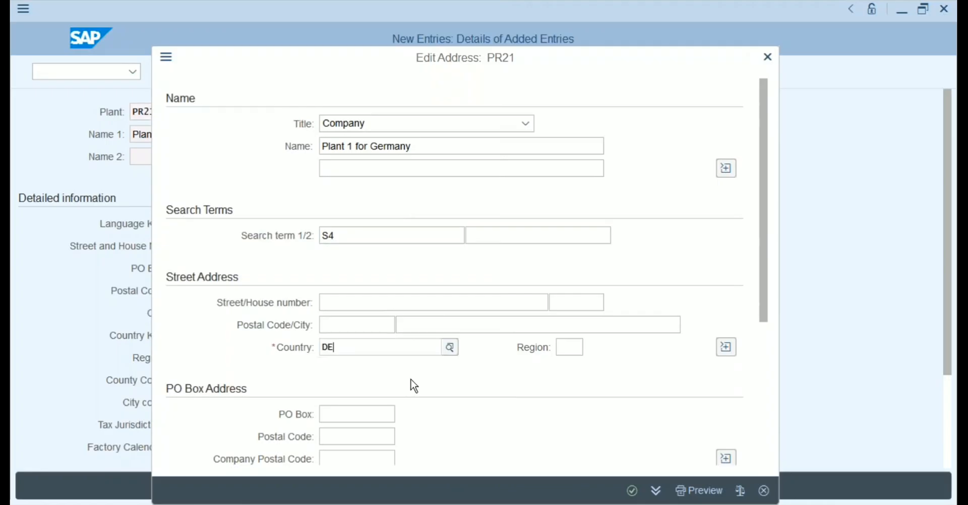
left_click(634, 490)
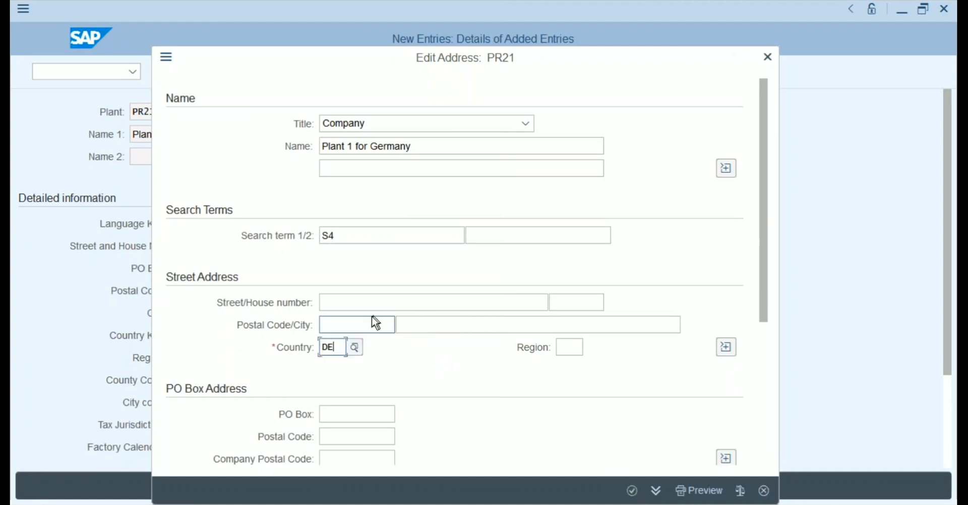
Add postal code 40000 and city Walldorf, then confirm the address.
left_click(357, 326)
key("Down")
key("Tab")
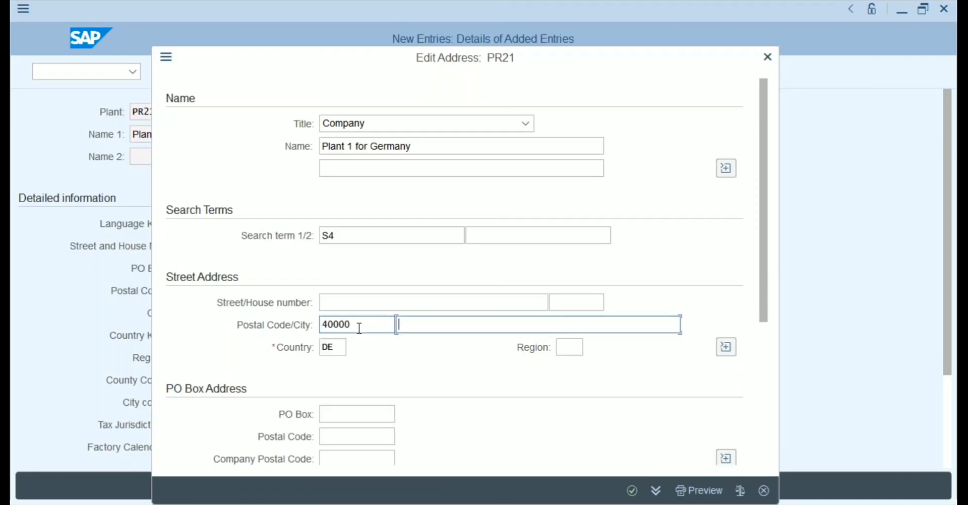
type("Walldorf")
left_click(633, 492)
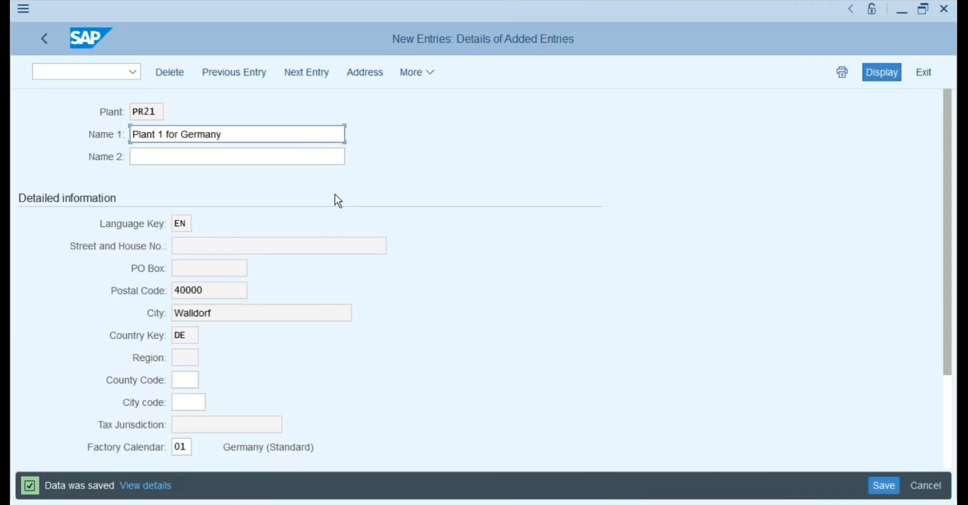
Create plant PR31 'Plant 1 for Turkey' with factory calendar TR and save.
left_click(43, 38)
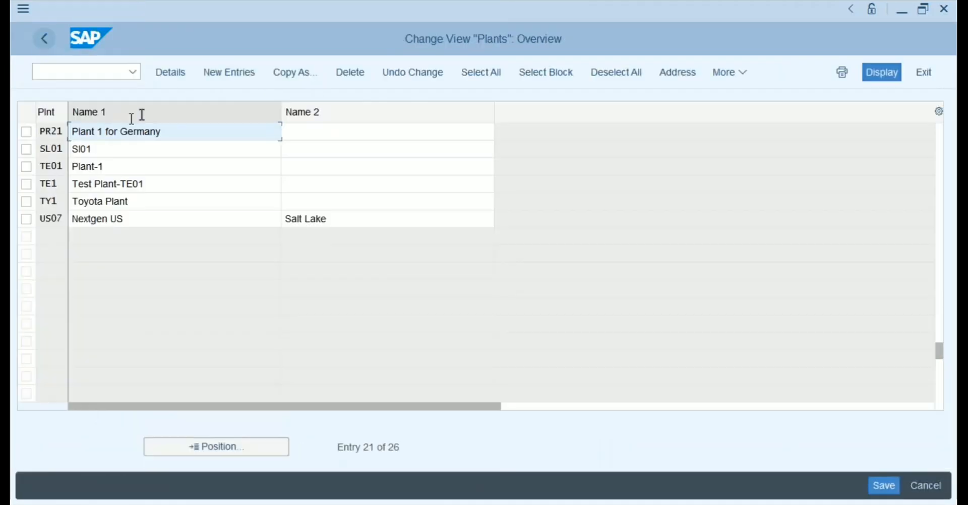
left_click(239, 71)
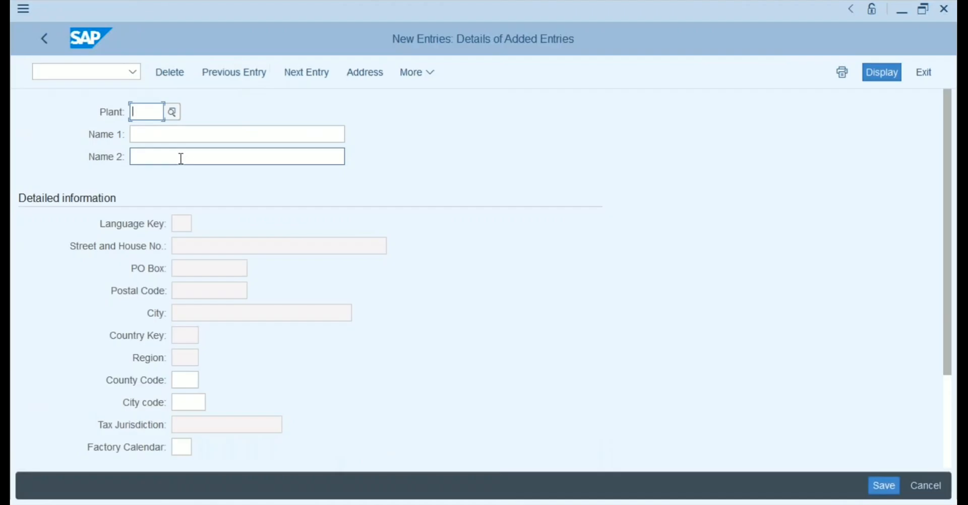
type("PR31")
key("Tab")
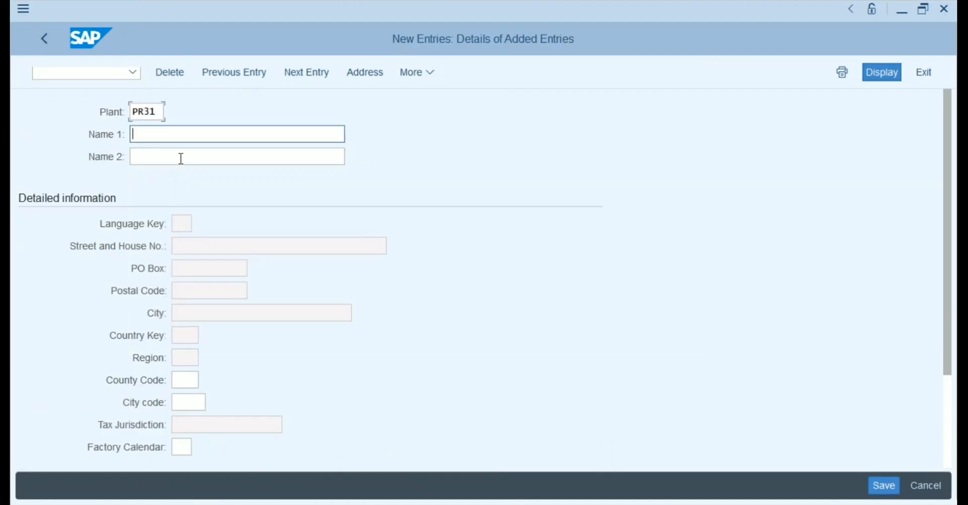
type("Plant 1 for Turkey")
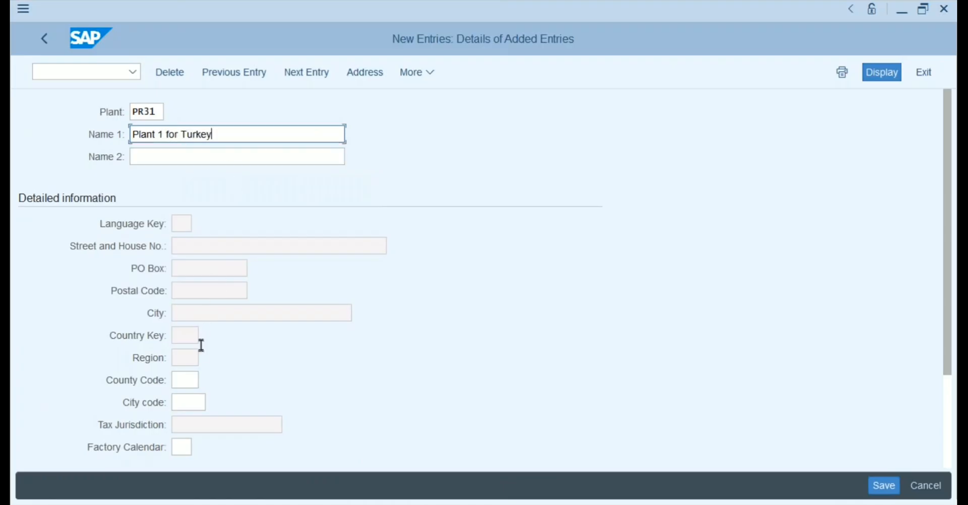
left_click(182, 447)
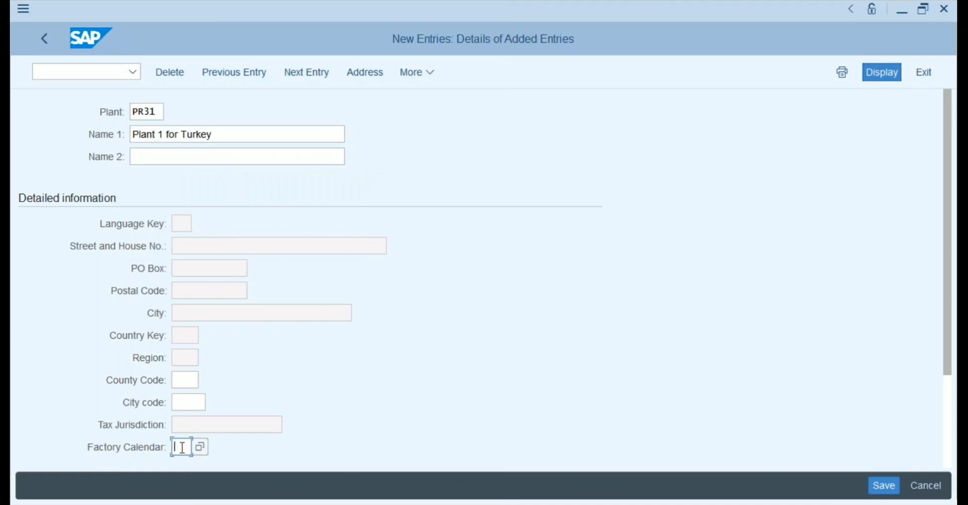
type("TR")
left_click(879, 483)
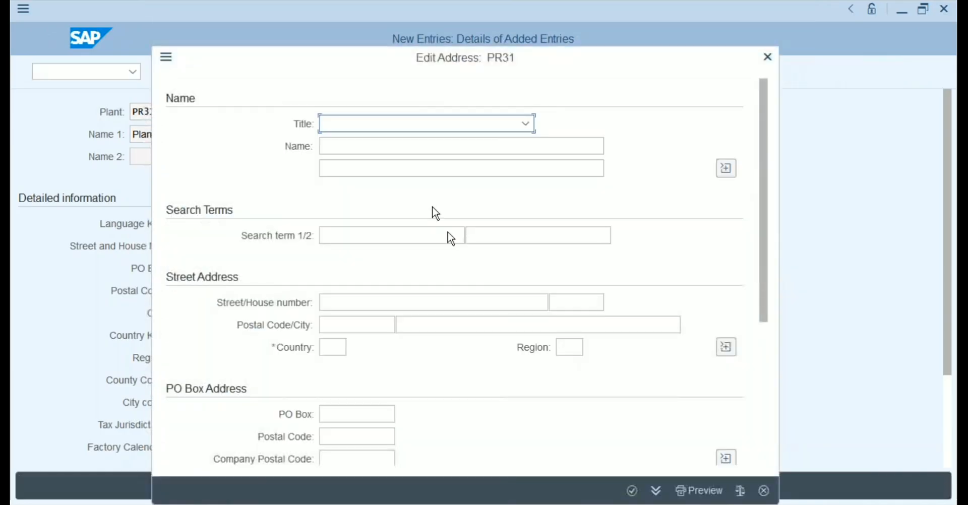
Give PR31 a Company address named 'Plant 1 for Turkey' in Istanbul, TR, and confirm.
left_click(493, 130)
left_click(380, 144)
left_click(346, 149)
type("Plant 1 for Turkey")
left_click(337, 347)
type("TR")
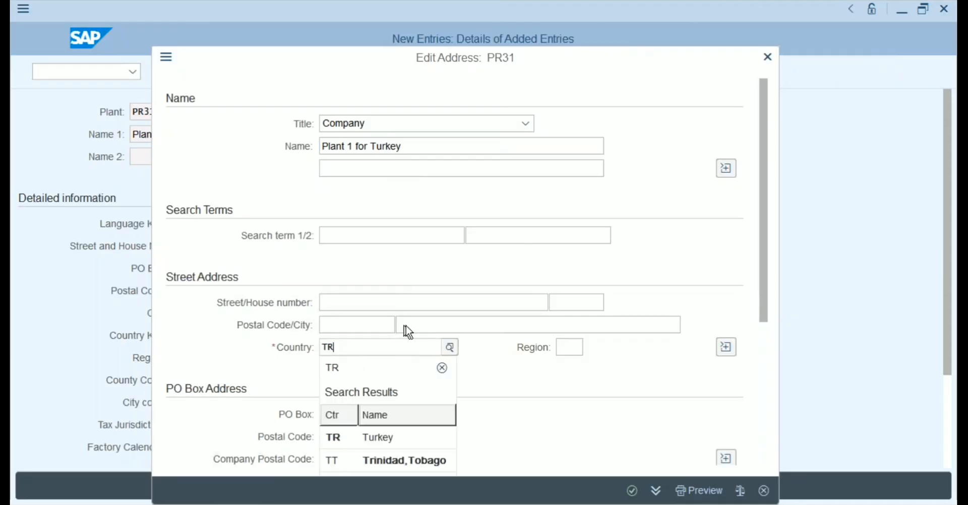
left_click(432, 322)
type("Istanbul")
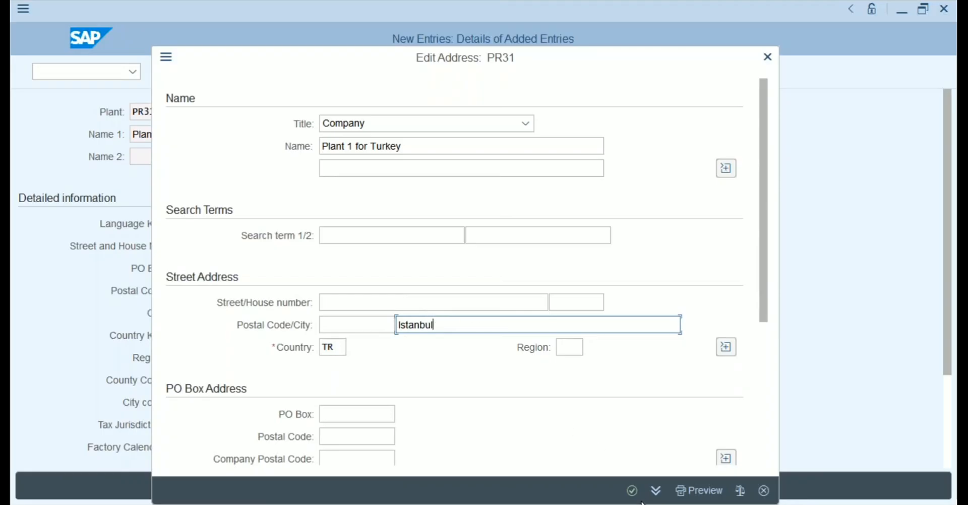
left_click(633, 492)
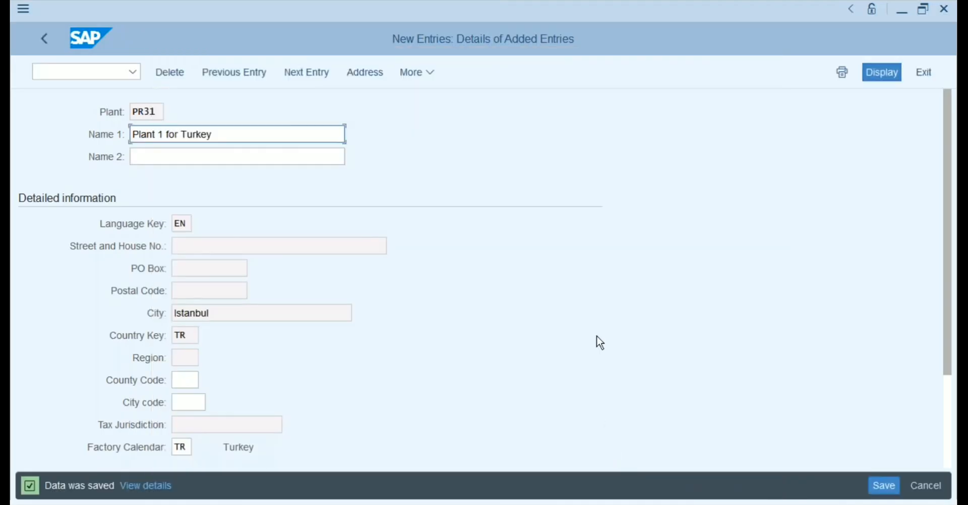
Back in the Plants overview, start a Copy As of plant PR31.
left_click(44, 39)
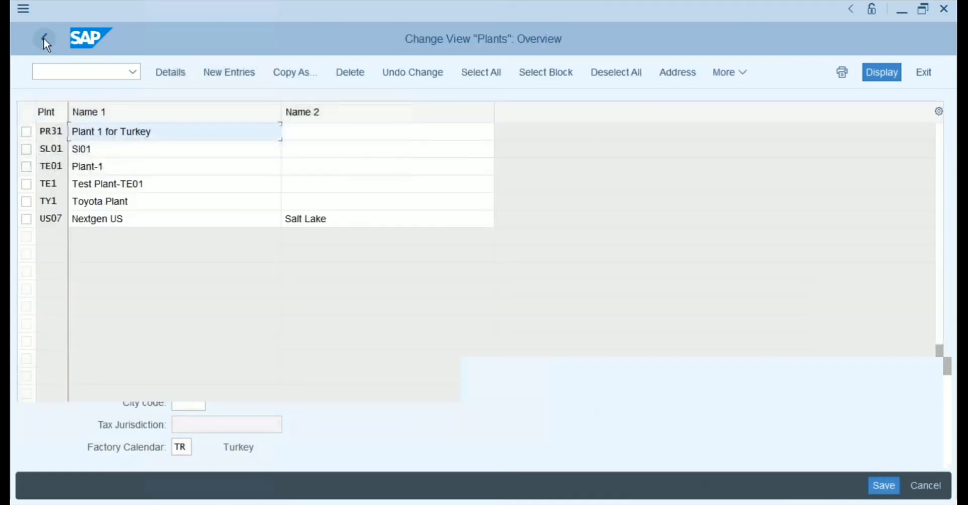
left_click(32, 132)
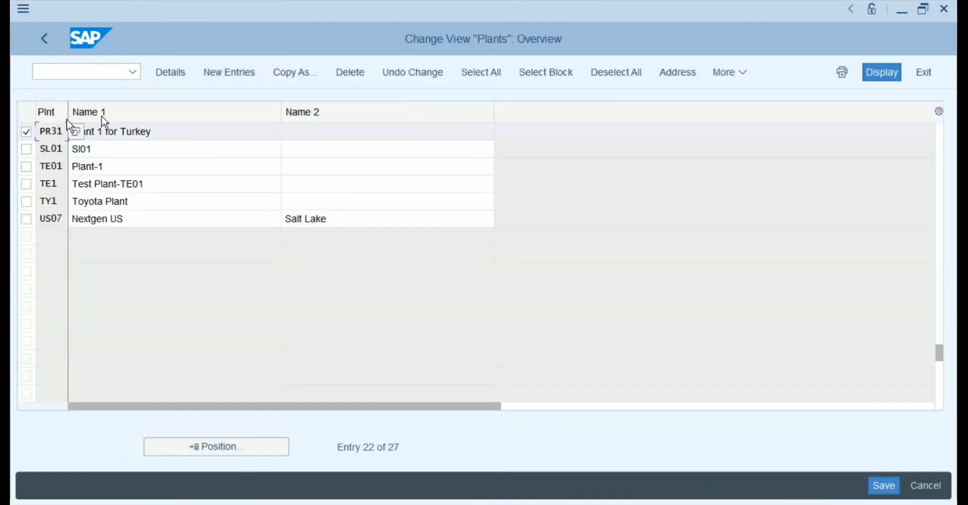
left_click(299, 74)
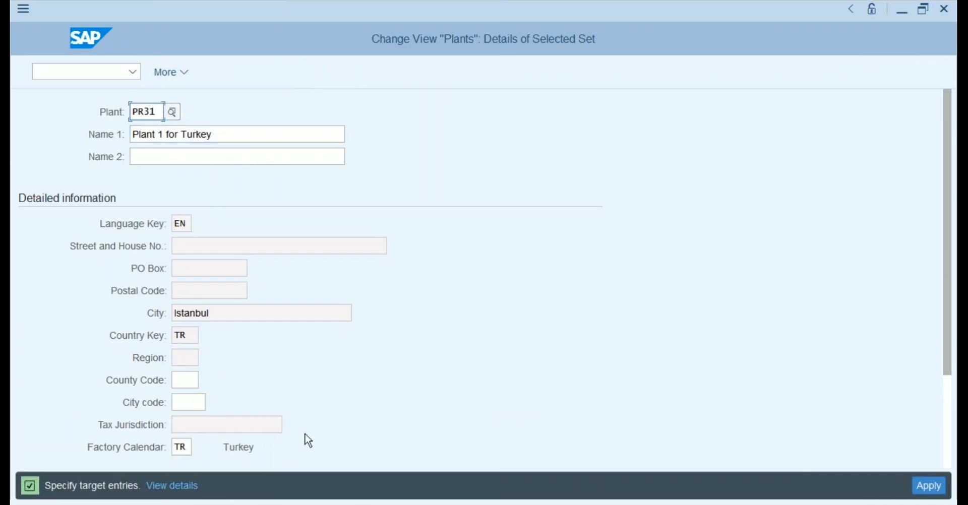
left_click(227, 308)
Cancel the copy through More > Cancel without creating a new plant.
left_click(24, 8)
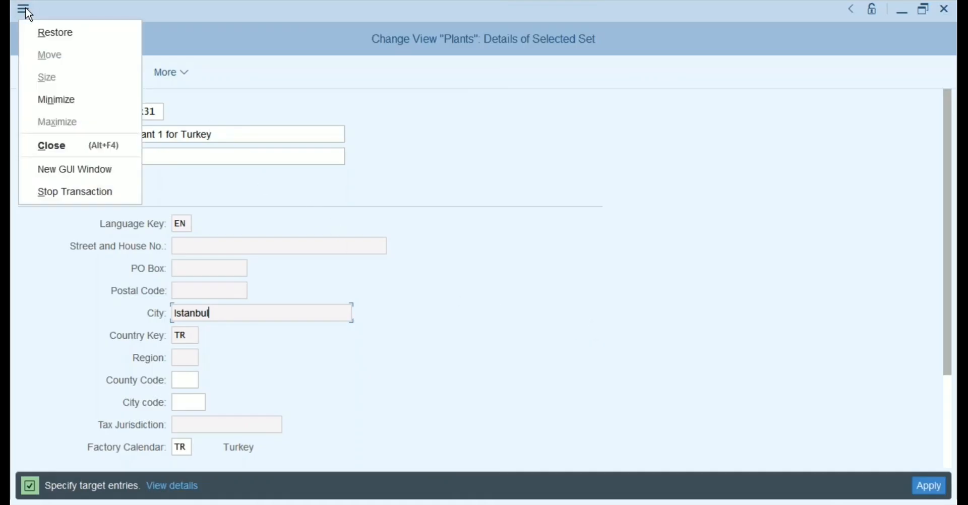
left_click(220, 79)
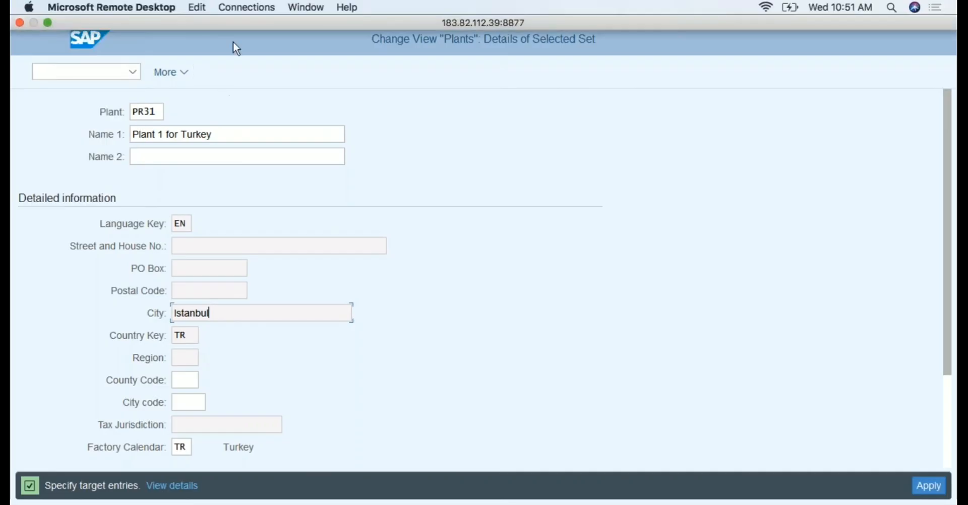
left_click(186, 74)
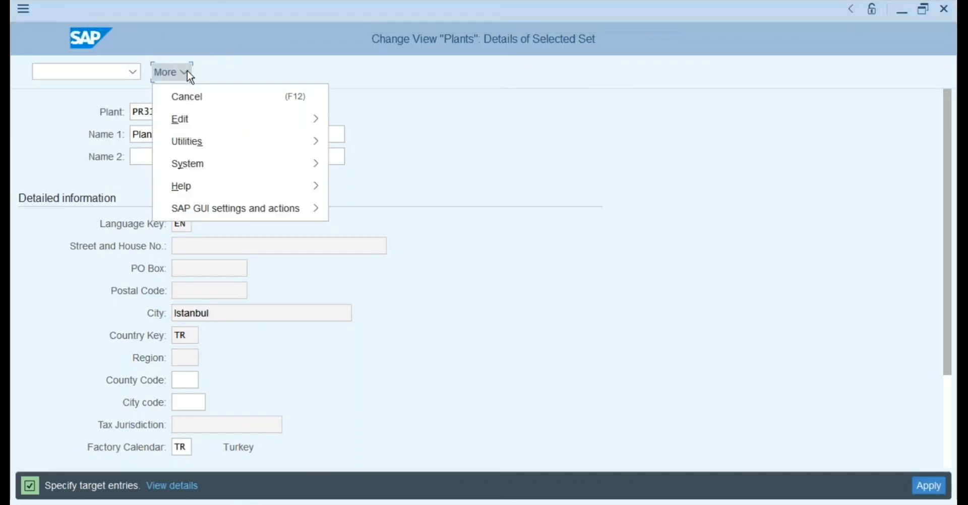
left_click(182, 104)
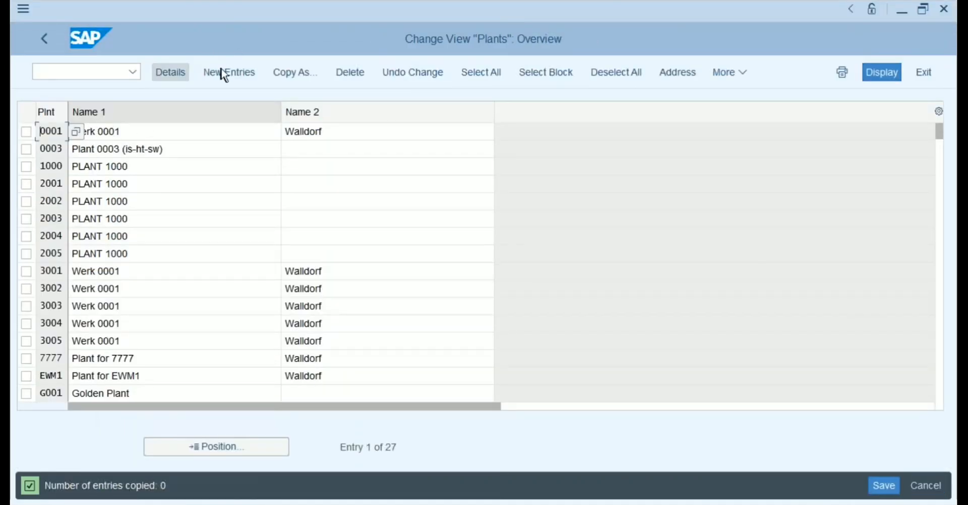
Create plant TR32 'Plant 2 for Turkey' with factory calendar TR and save.
left_click(223, 72)
type("T")
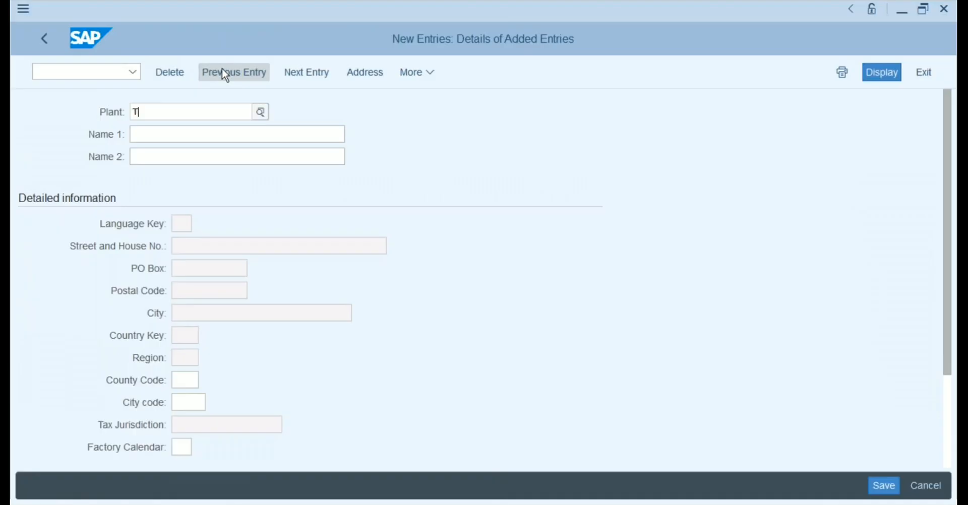
type("R32")
key("Tab")
type("P")
key("Down")
key("Return")
key("Left")
key("Left")
key("Left")
key("Left")
key("Left")
key("Left")
key("Left")
key("Left")
key("Left")
key("Left")
key("Left")
key("shift+Left")
type("2")
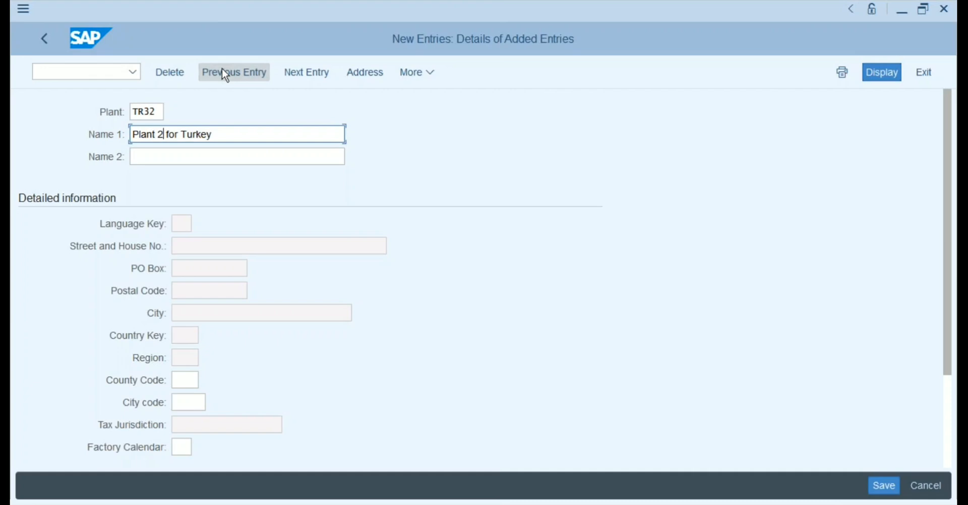
left_click(181, 447)
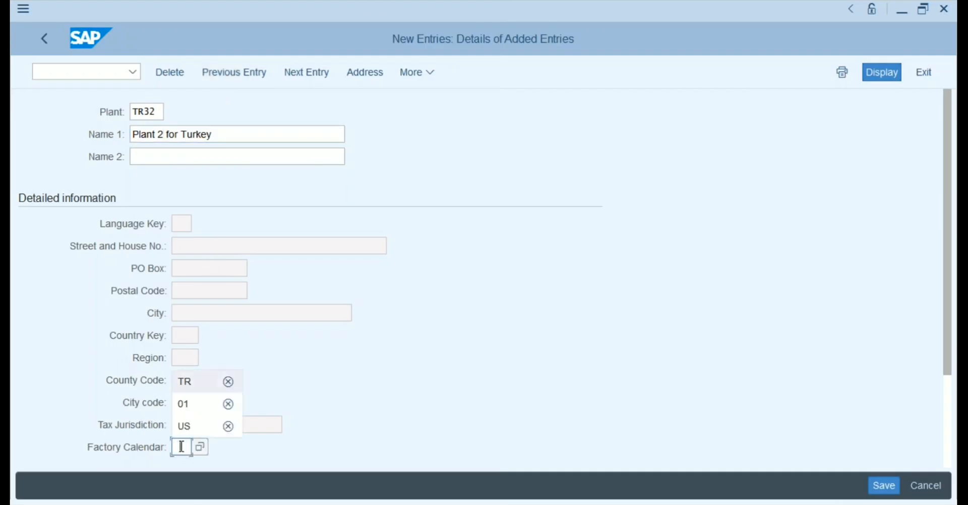
type("TR")
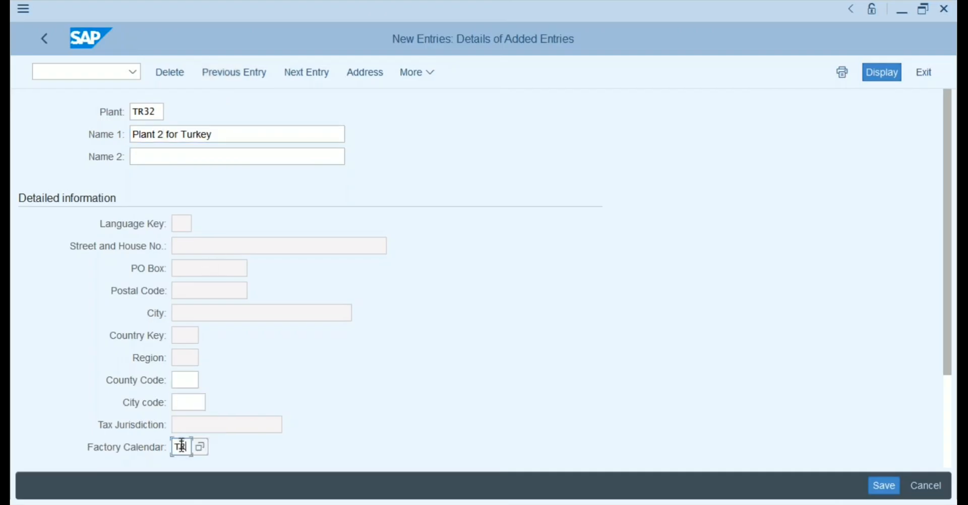
left_click(878, 485)
Give TR32 a Company address in Ankara, TR, confirm it, and return to the plants list.
left_click(526, 124)
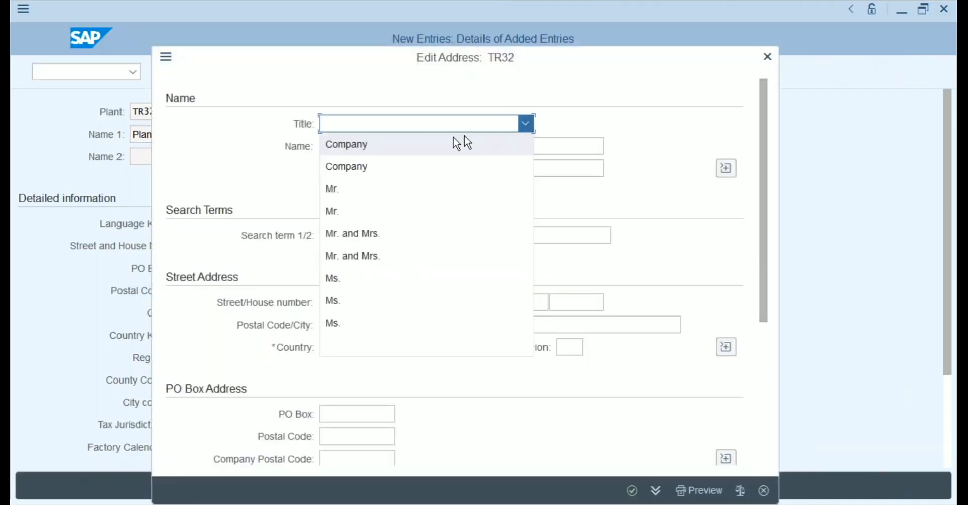
left_click(400, 142)
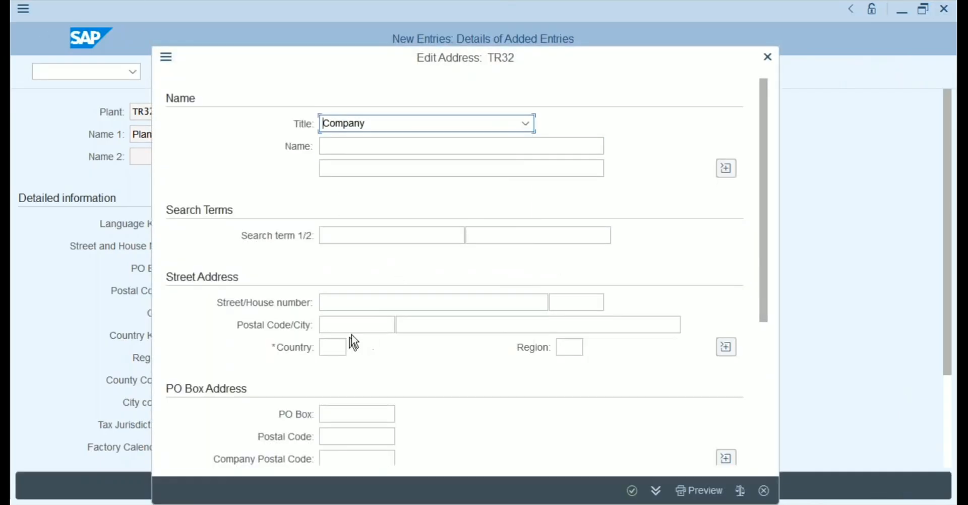
left_click(332, 345)
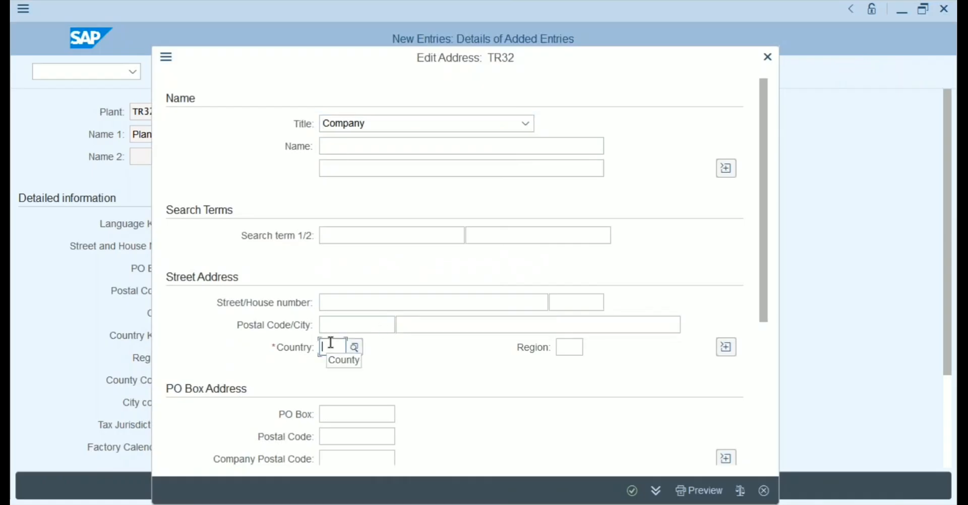
type("TR")
key("Tab")
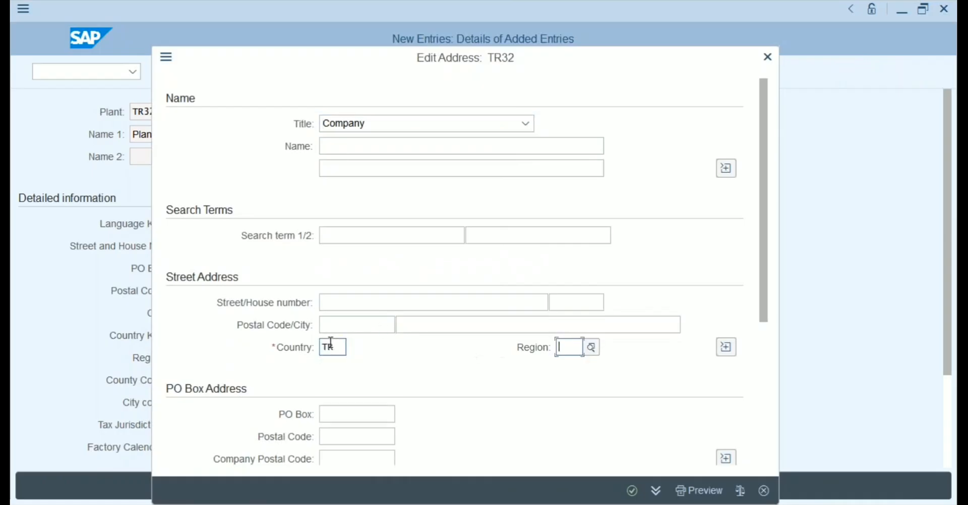
left_click(421, 327)
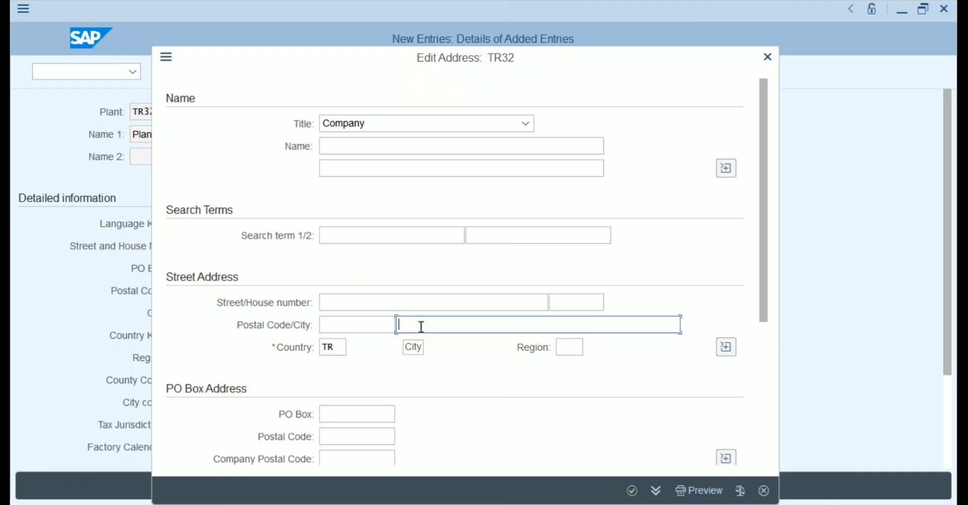
type("Ankara")
left_click(632, 491)
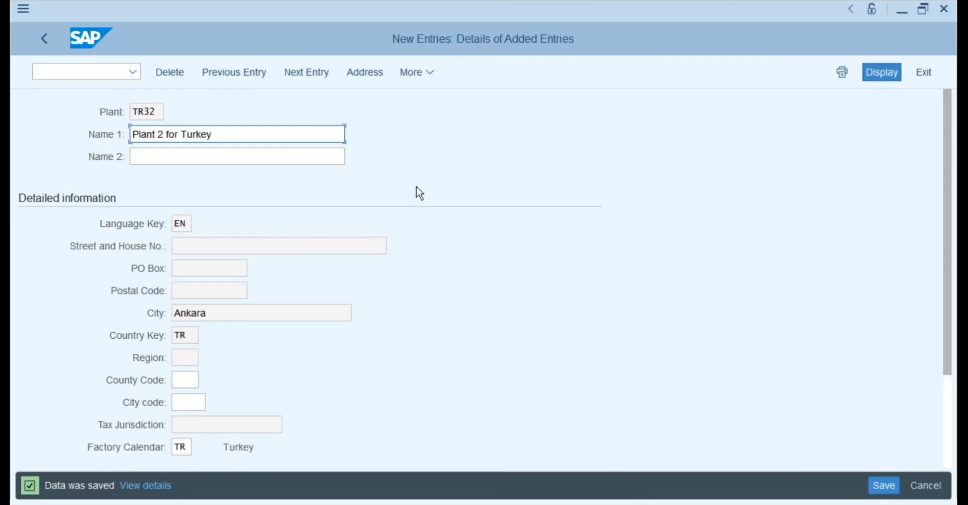
left_click(48, 41)
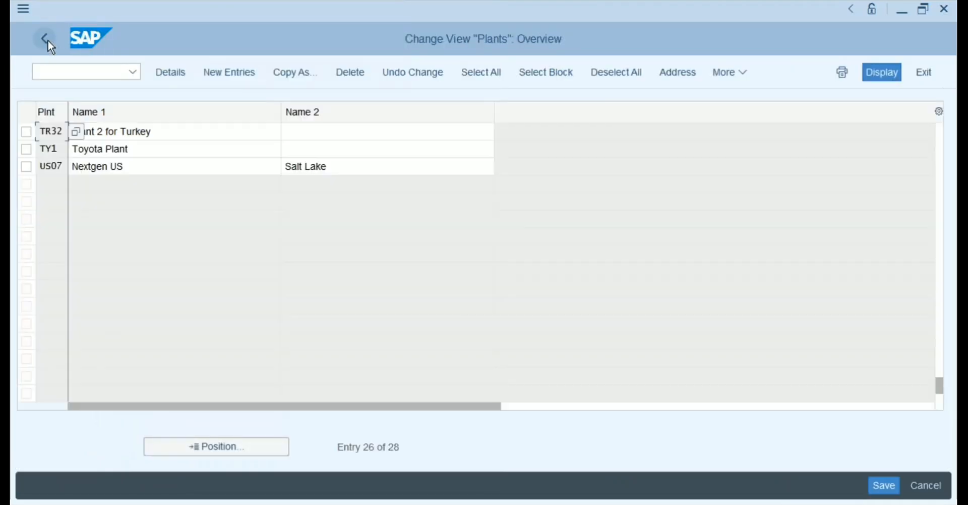
Expand Materials Management in the IMG, select Maintain purchasing organization, then switch to Notepad.
left_click(48, 40)
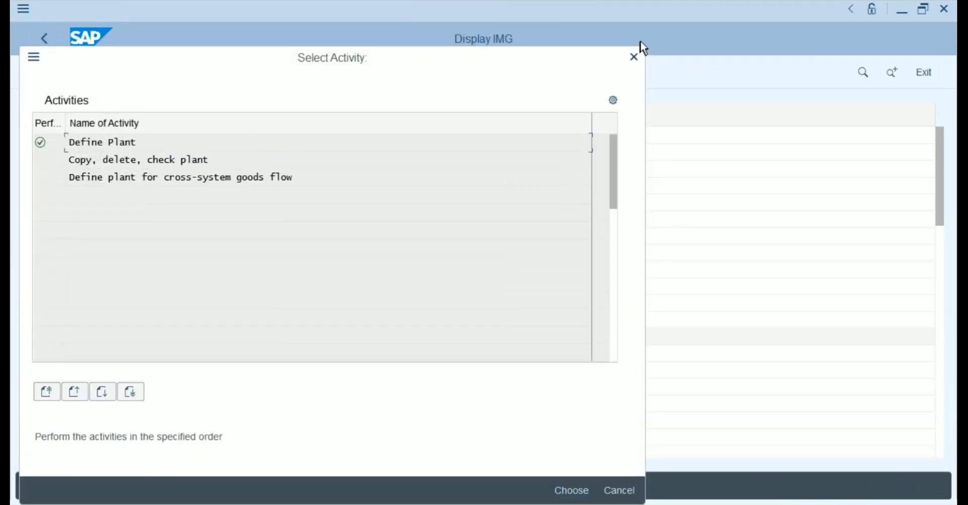
left_click(633, 58)
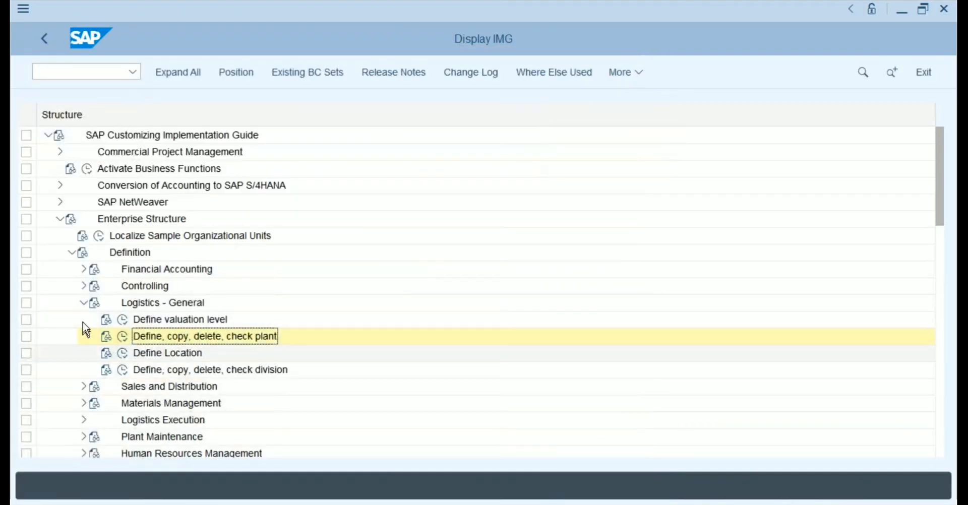
left_click(84, 303)
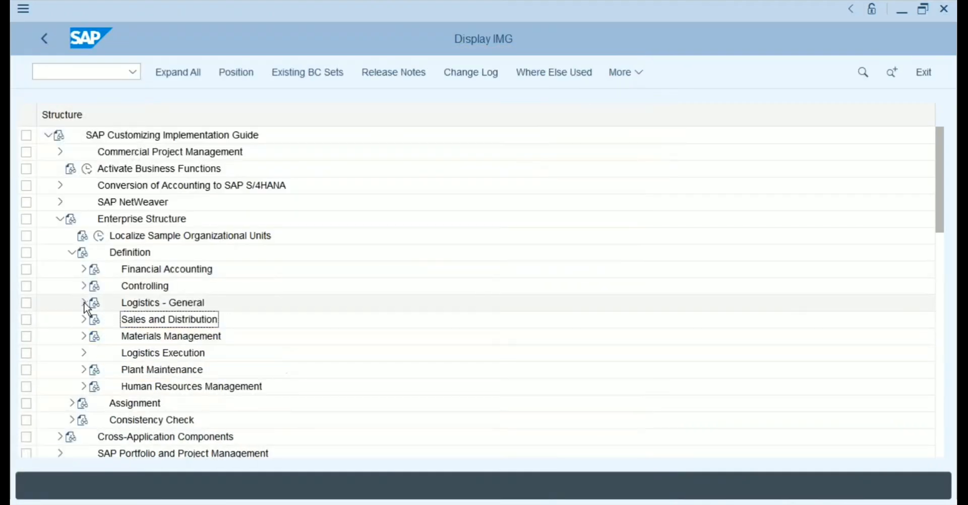
left_click(83, 336)
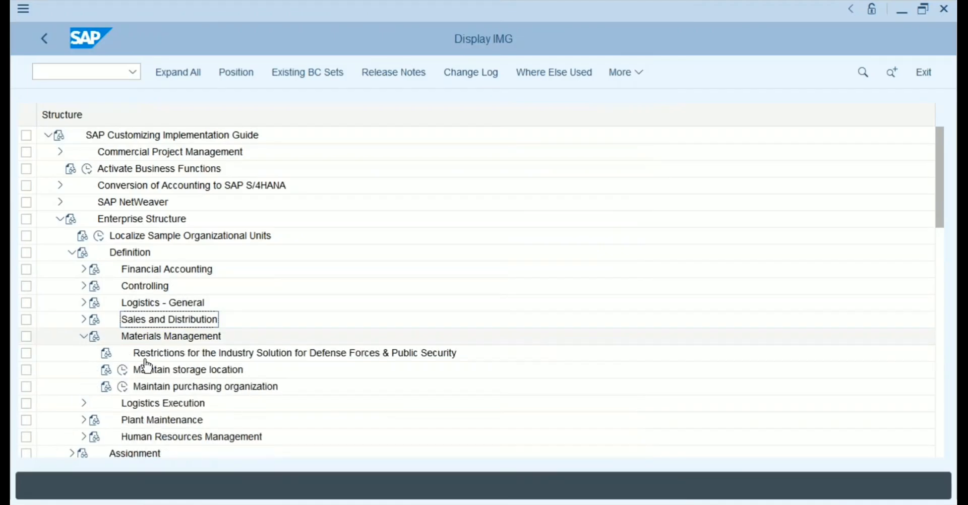
left_click(202, 387)
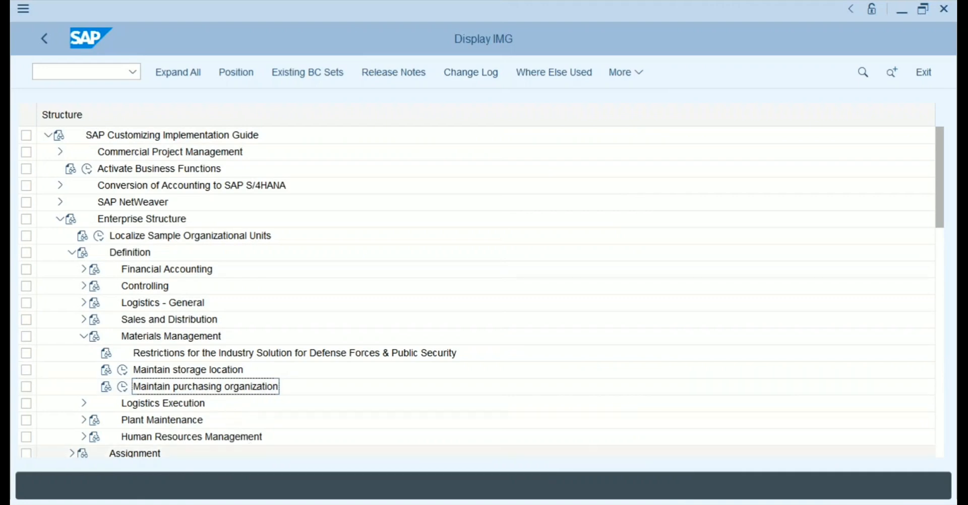
key("alt+Tab")
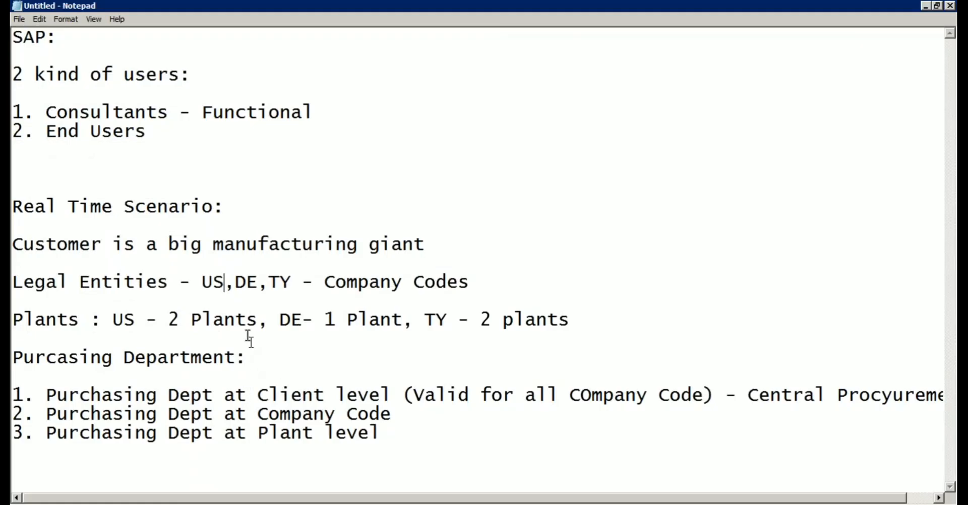
Select the client, company code and plant purchasing department lines, then switch back to Display IMG.
left_click(270, 282)
left_click(294, 278)
left_click(358, 280)
left_click(148, 357)
left_click_drag(45, 395, 383, 431)
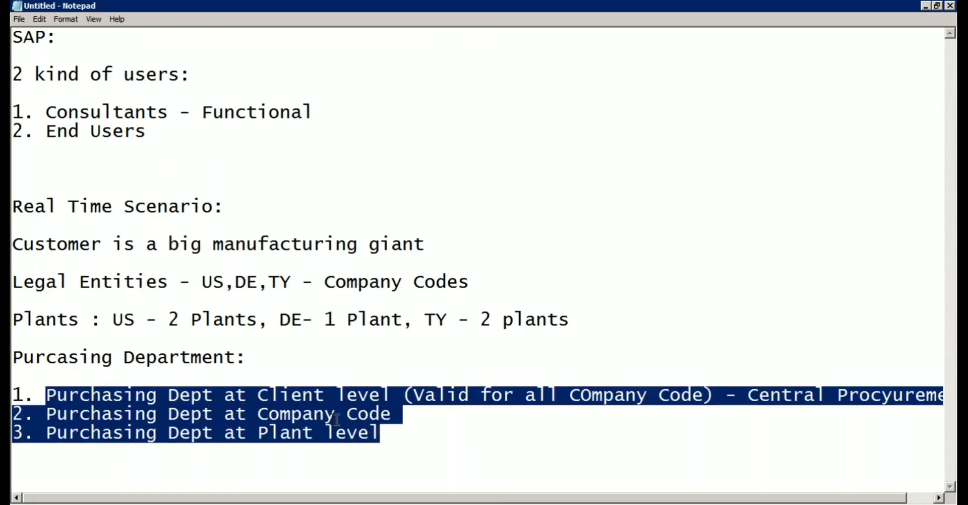
left_click(284, 504)
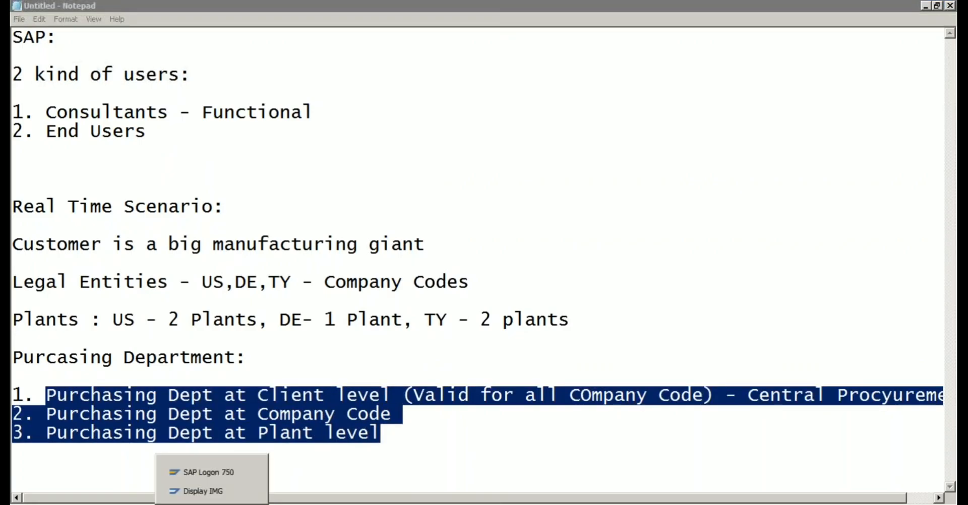
left_click(212, 492)
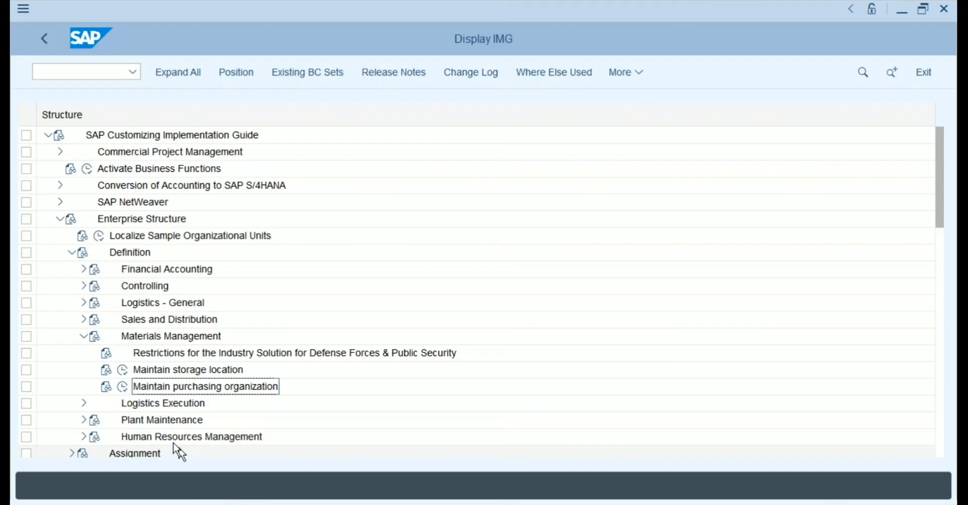
Execute Maintain purchasing organization to list the 14 existing purchasing organizations.
left_click(123, 387)
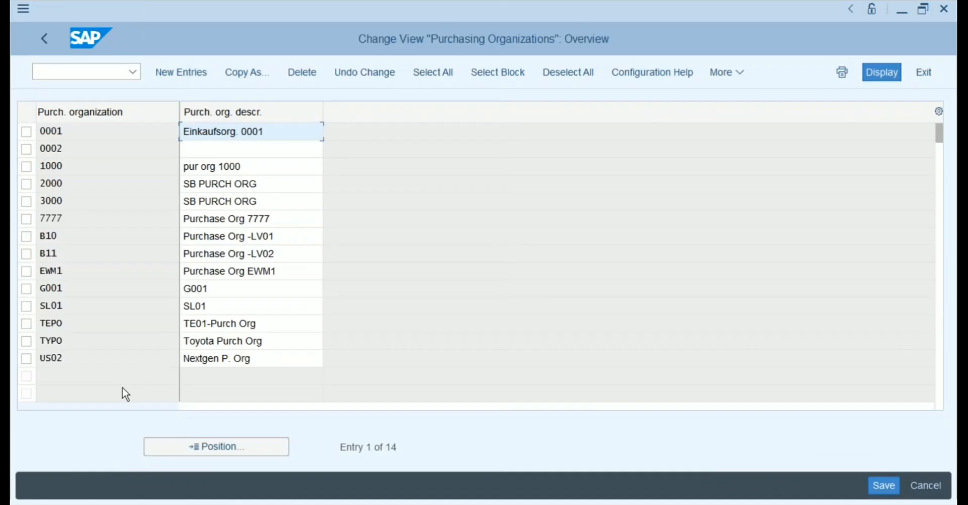
Add new entries PR01 'Purchase Org for US' and PR02 'Purchase Org for DE'.
left_click(191, 75)
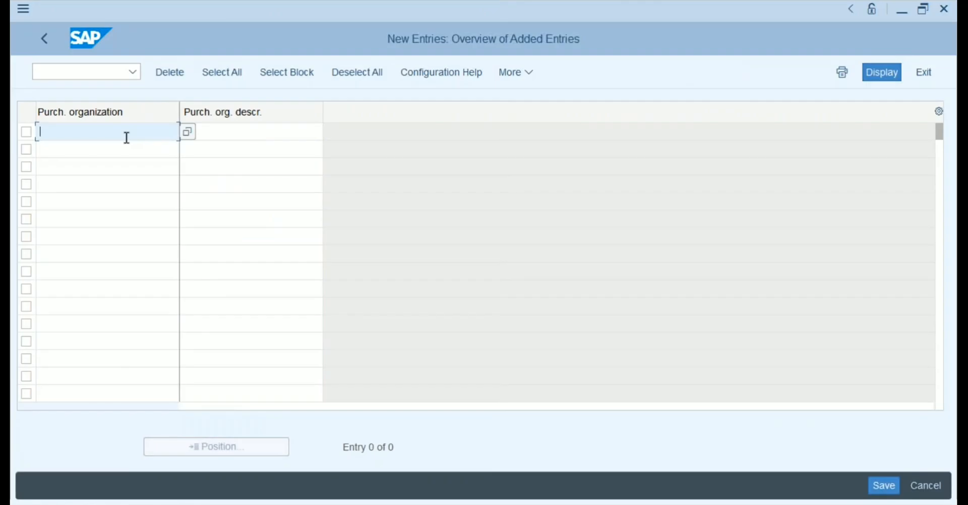
type("PR01")
left_click(227, 129)
type("P")
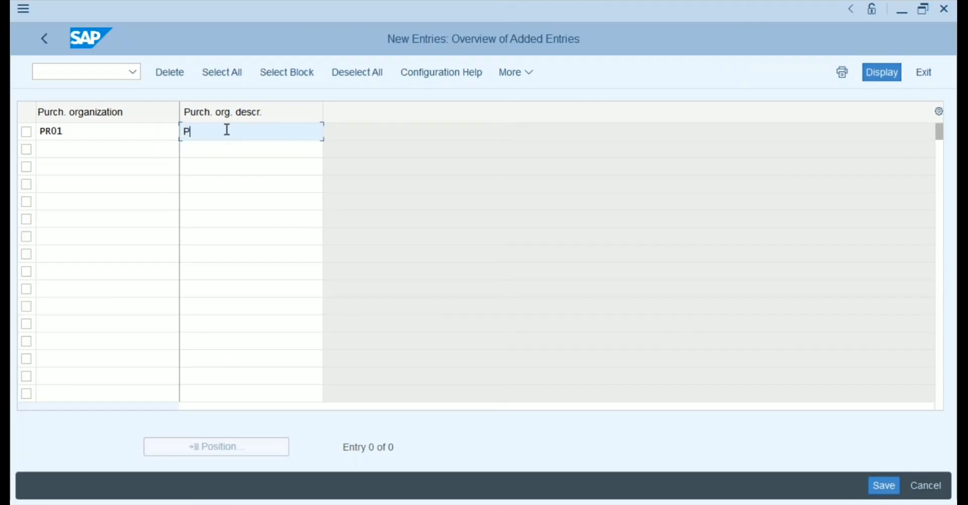
type("urchase Org for US")
left_click(124, 150)
type("PR02")
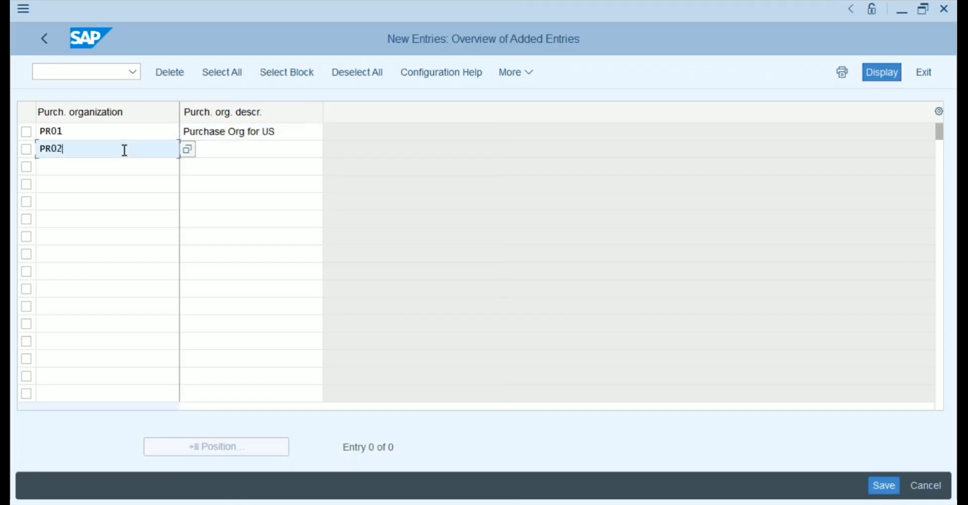
key("Tab")
type("Purchas")
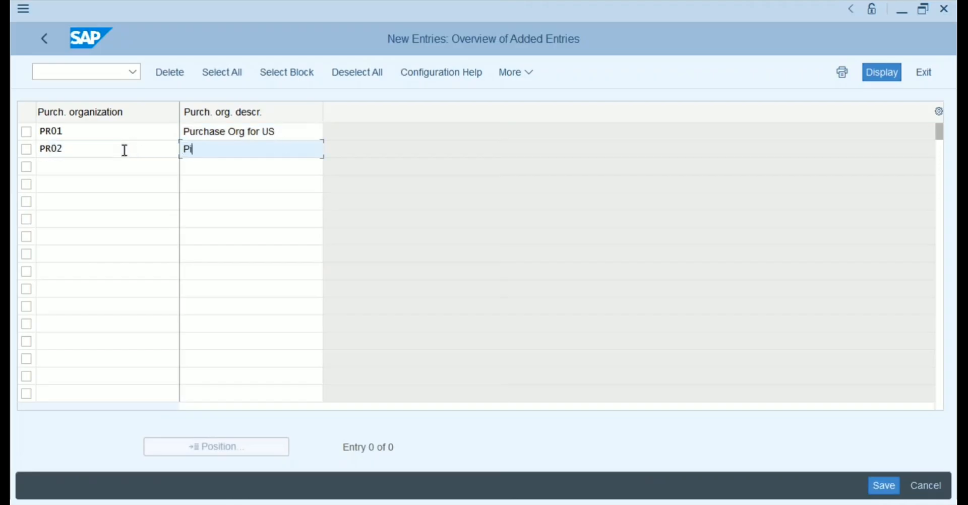
type("e Org for DE")
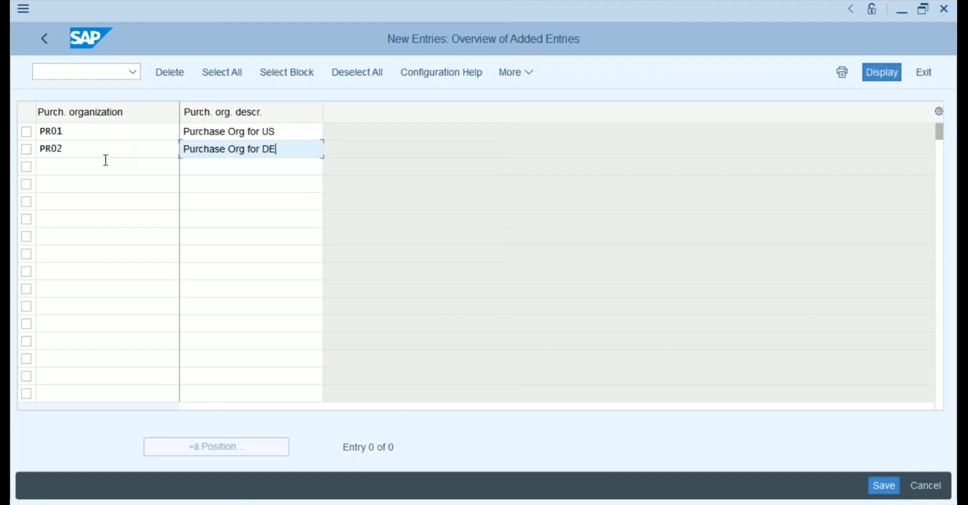
Add PR03 with description 'Purchase Org for TR', fixing a typo in the text.
left_click(74, 167)
type("PR03")
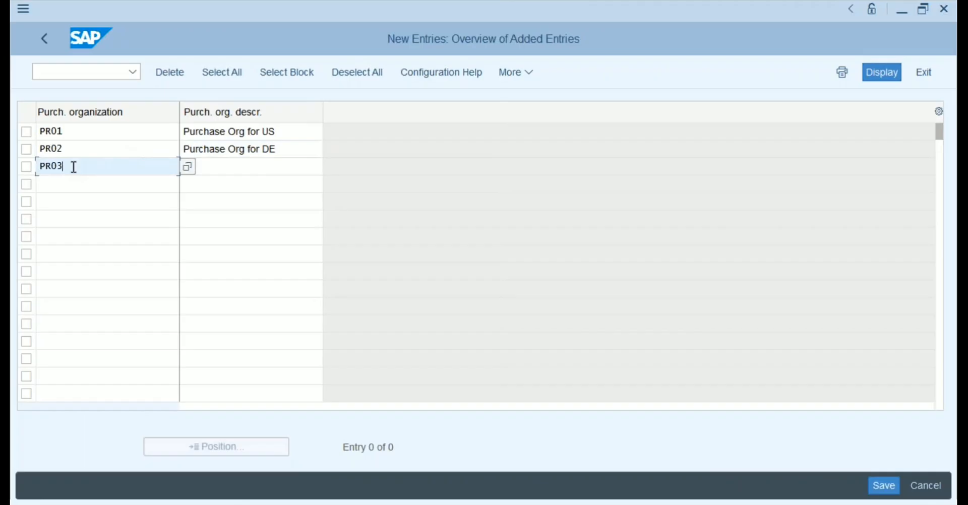
key("Tab")
type("Pur")
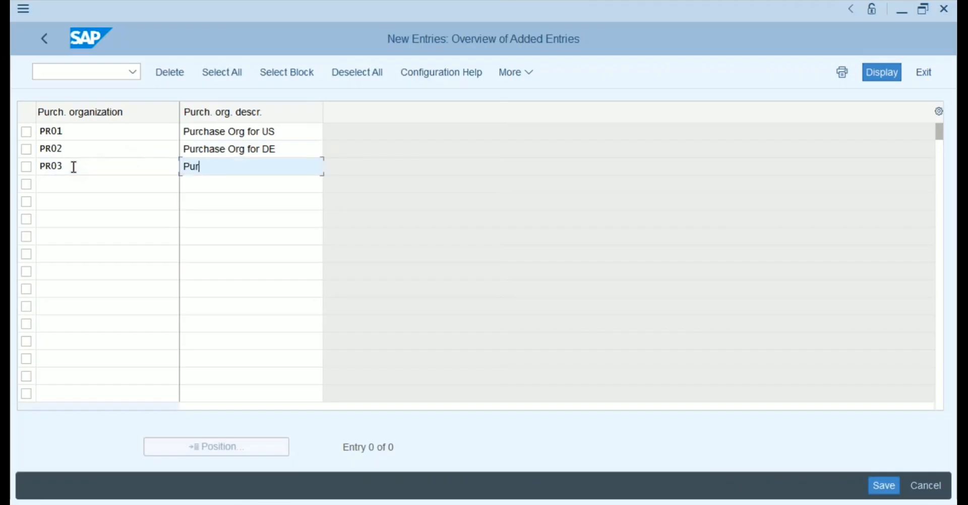
type("chase Org for TR")
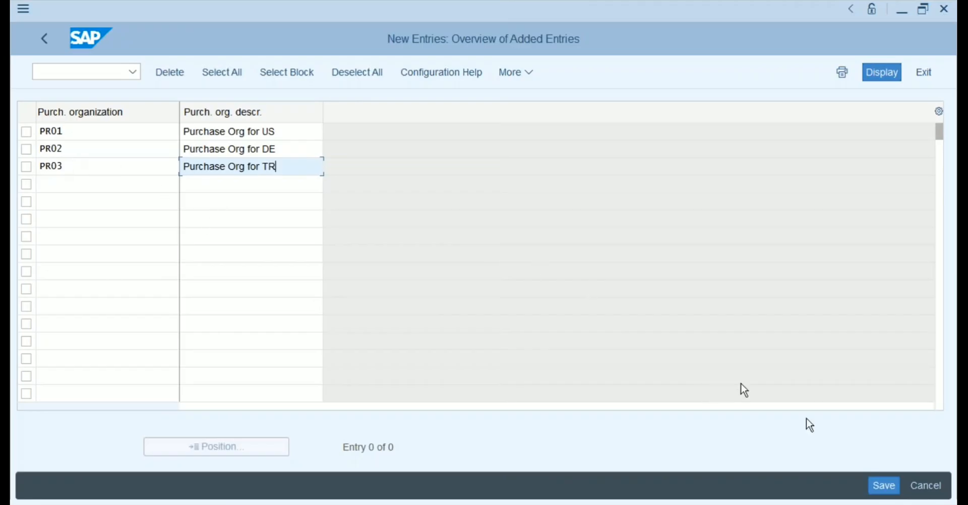
Save the three purchasing organizations, check PR01's entry, and return to the list.
left_click(881, 487)
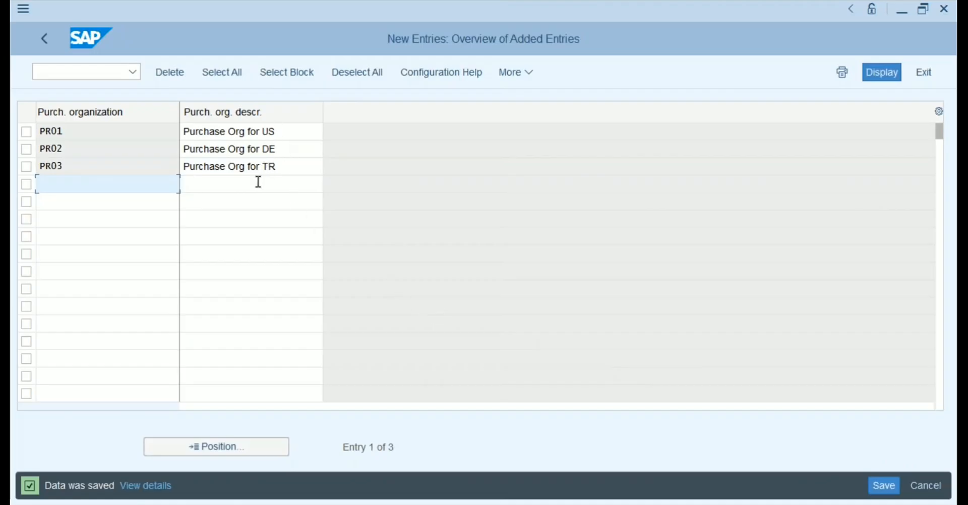
left_click(171, 134)
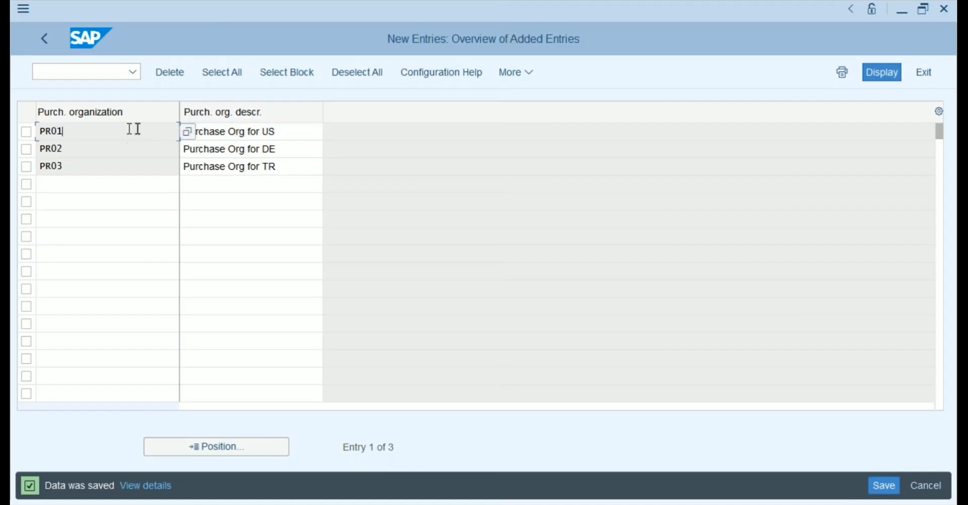
left_click(259, 129)
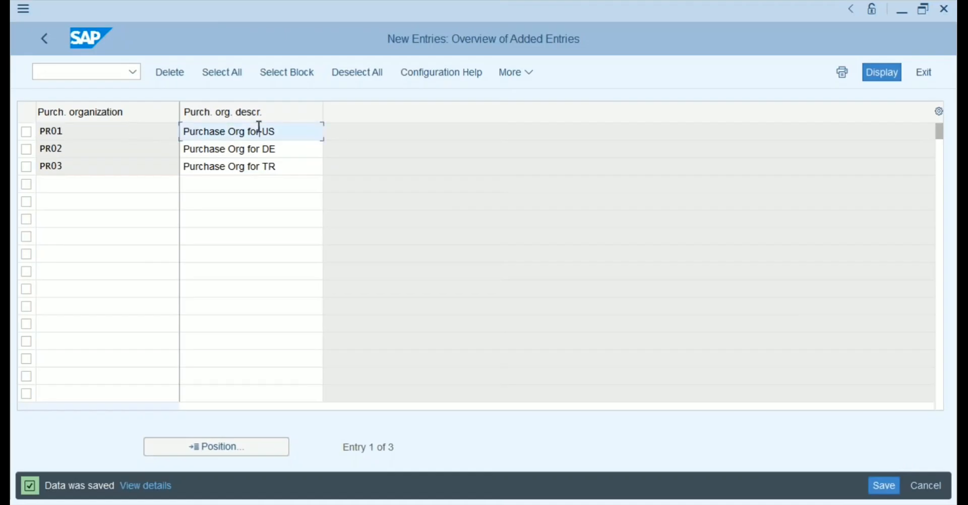
left_click(43, 39)
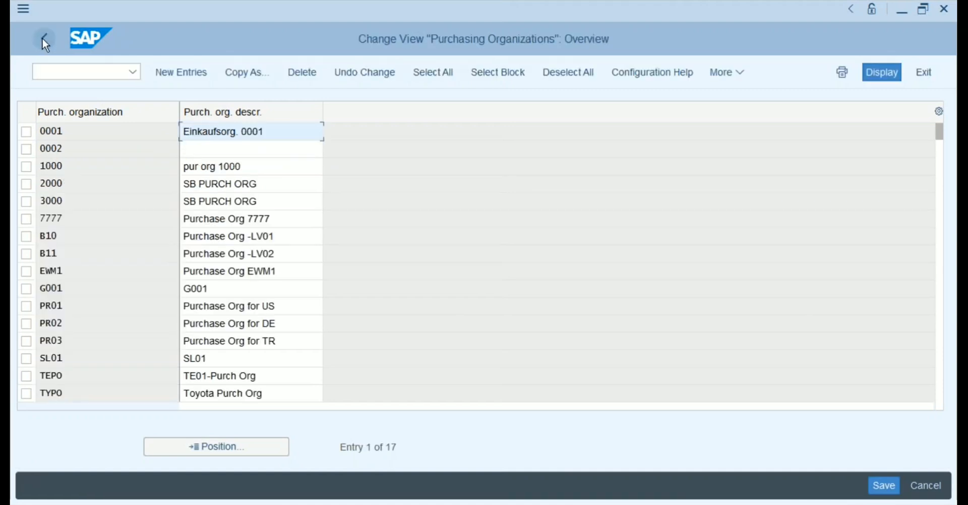
Back in the IMG, run Assignment > Logistics - General > Assign plant to company code.
left_click(43, 40)
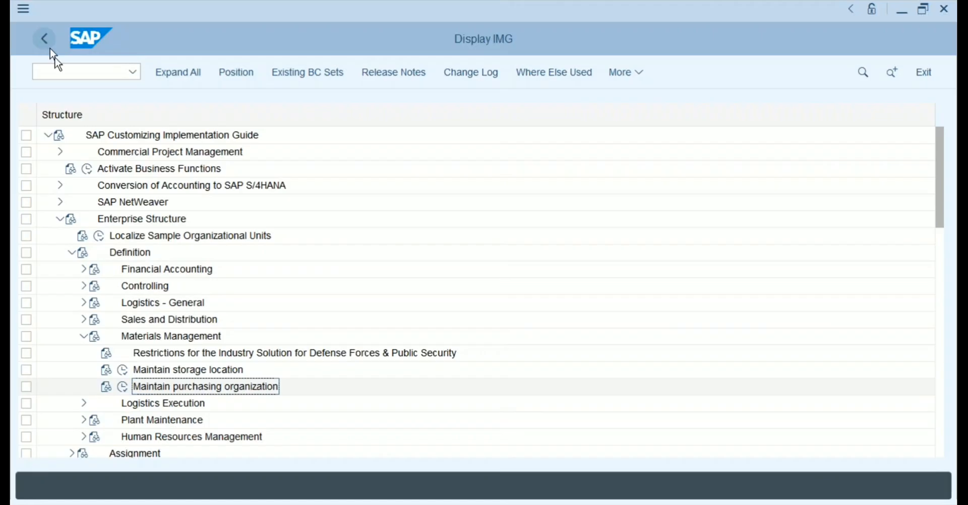
left_click(72, 253)
left_click(71, 270)
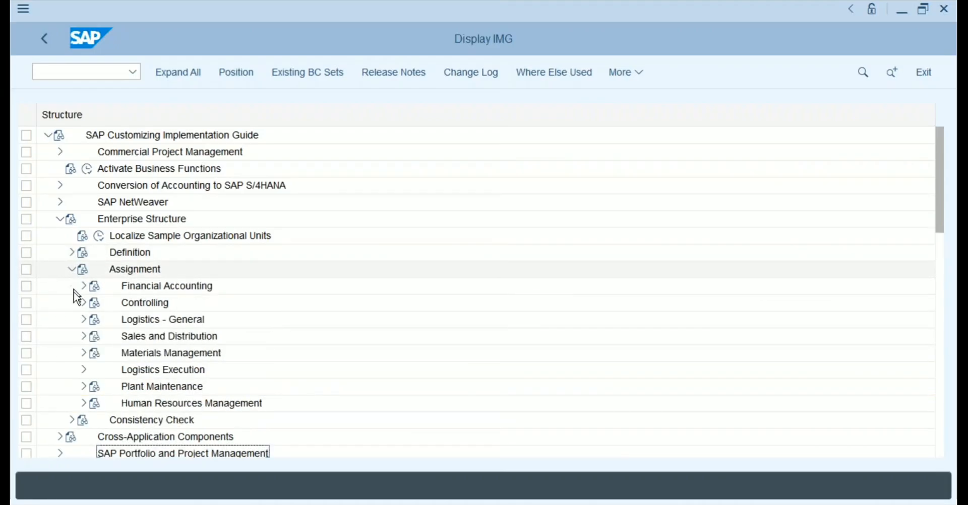
left_click(83, 320)
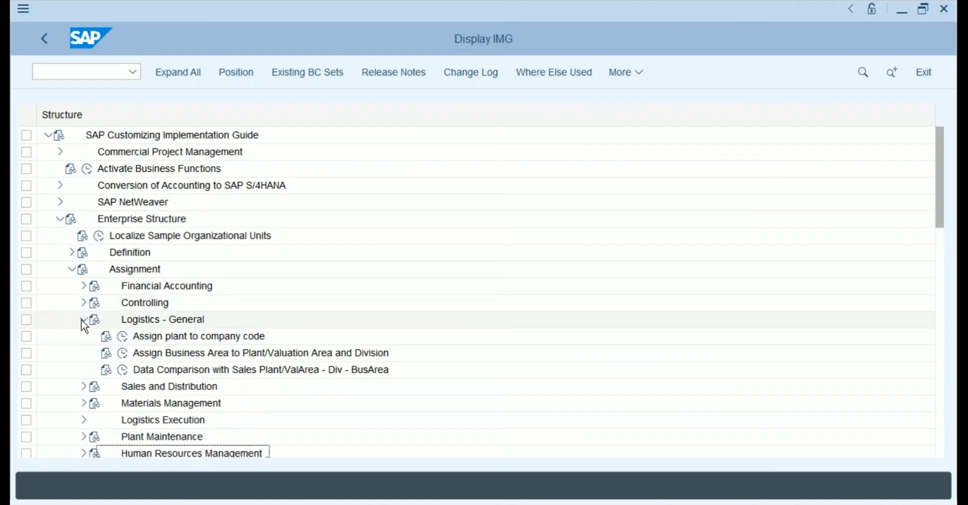
left_click(195, 337)
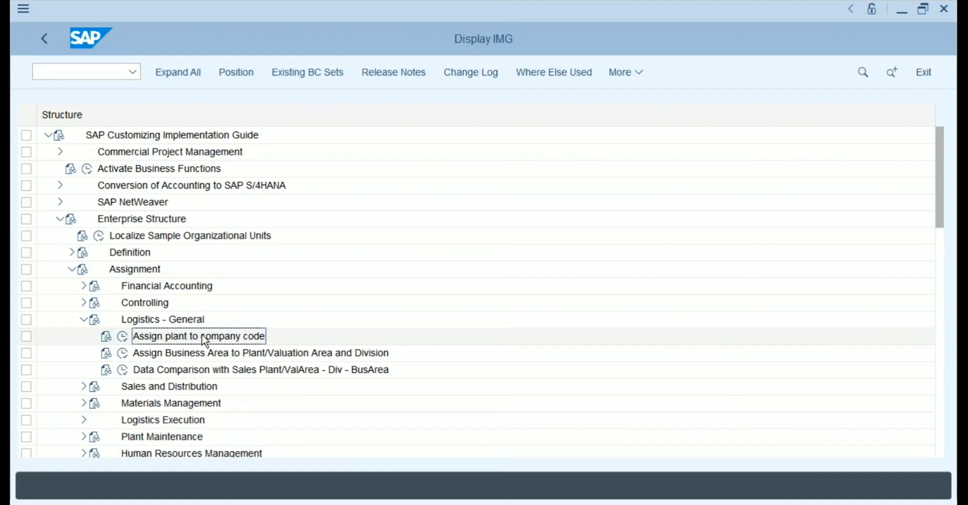
left_click(123, 336)
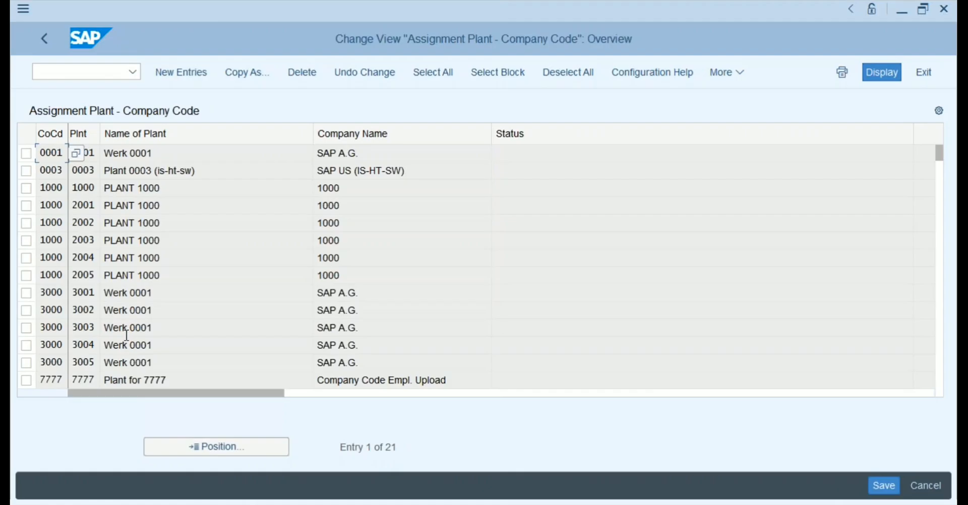
Point out the existing plants assigned to company code 1000.
left_click(83, 189)
left_click(79, 208)
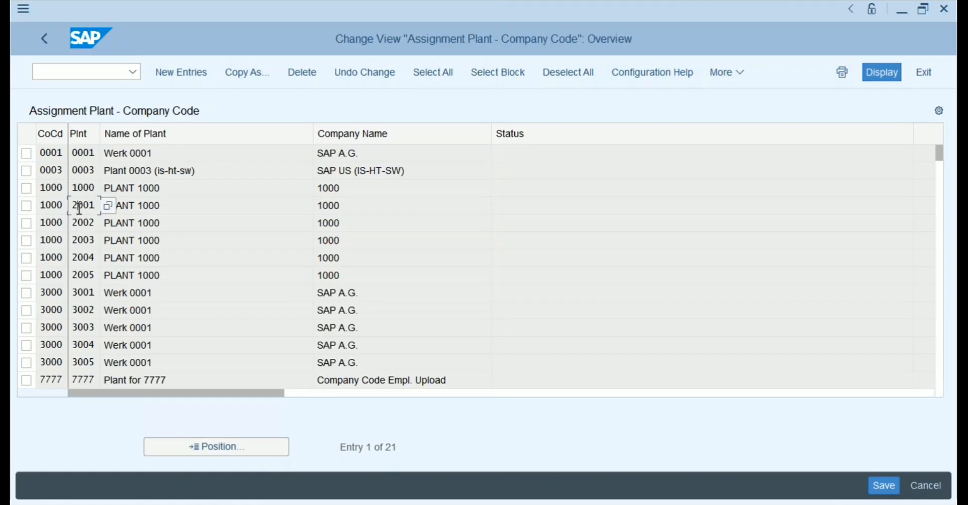
left_click(78, 223)
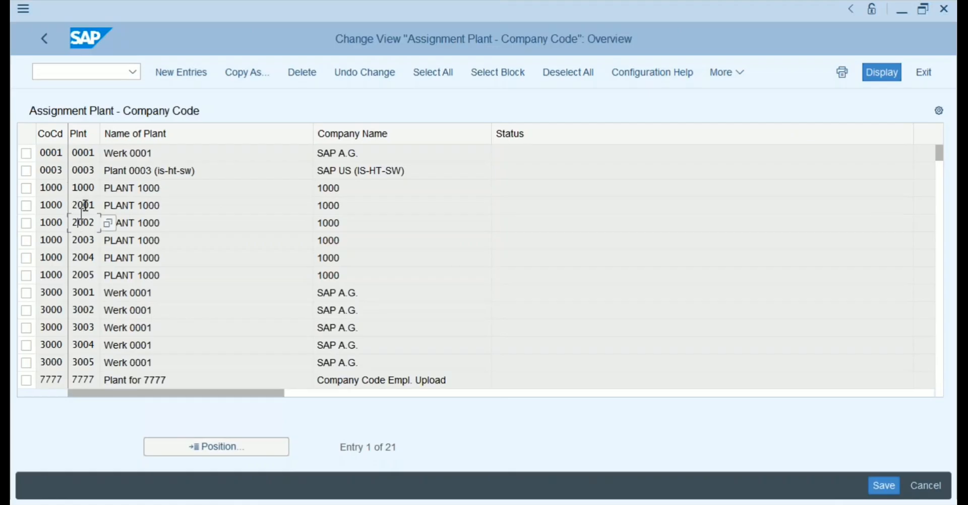
Add new assignment rows pairing plants PR11 and PR12 with company code PR01.
left_click(182, 74)
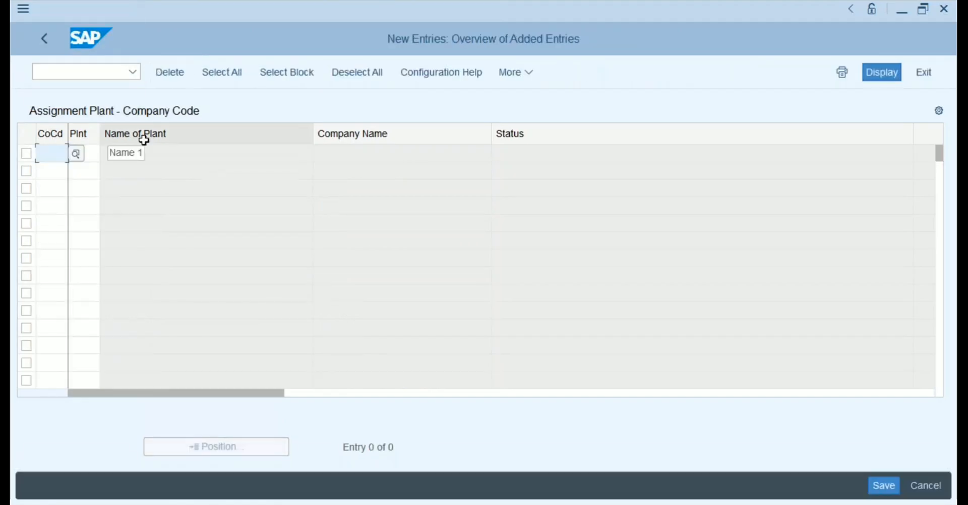
type("ys01")
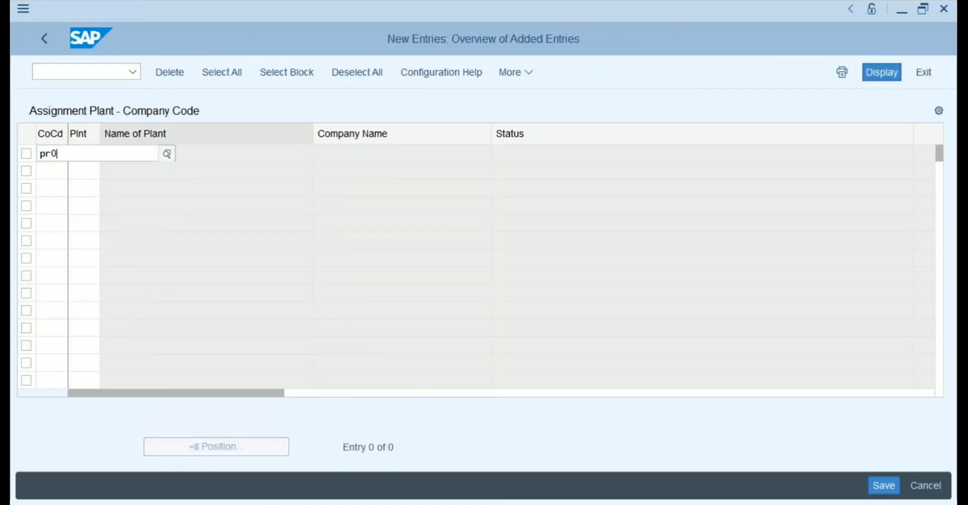
key("Return")
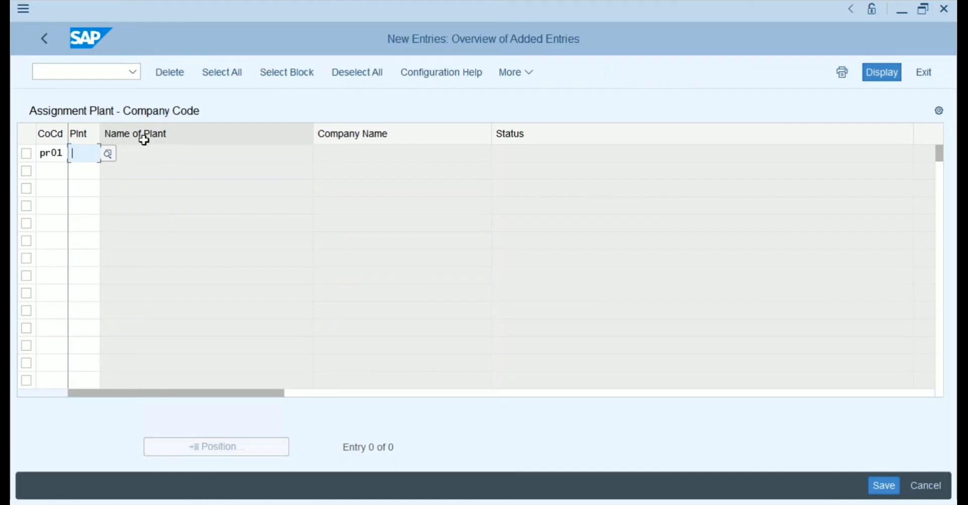
type("pr11")
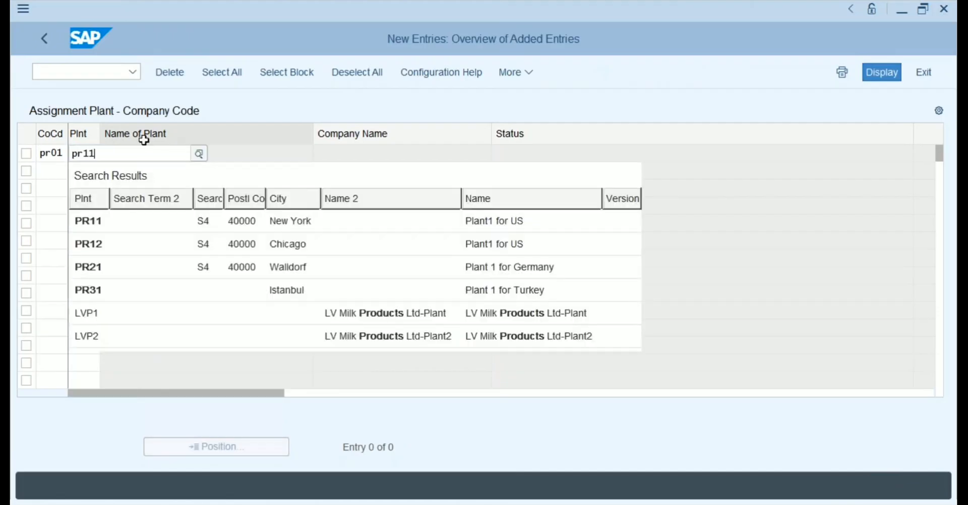
left_click(100, 220)
left_click(48, 175)
type("pr")
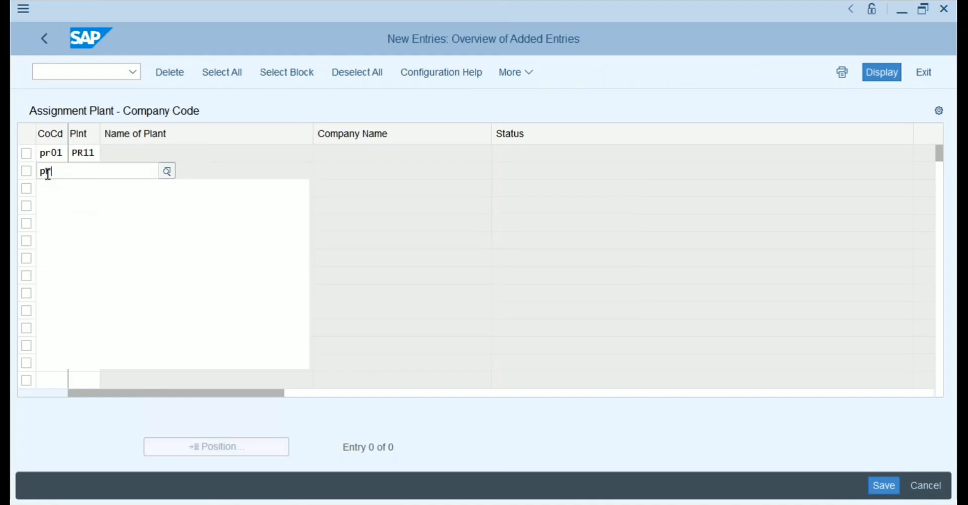
type("01")
key("Tab")
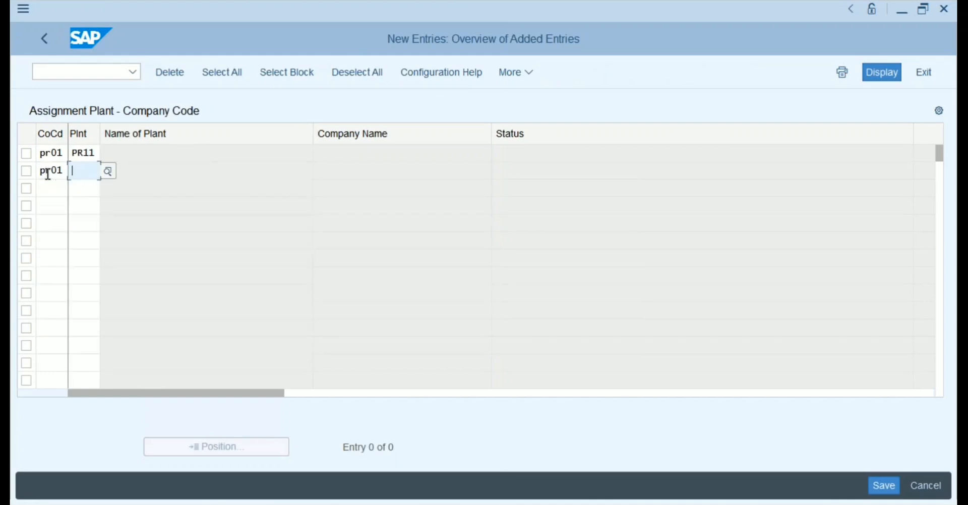
type("pr12")
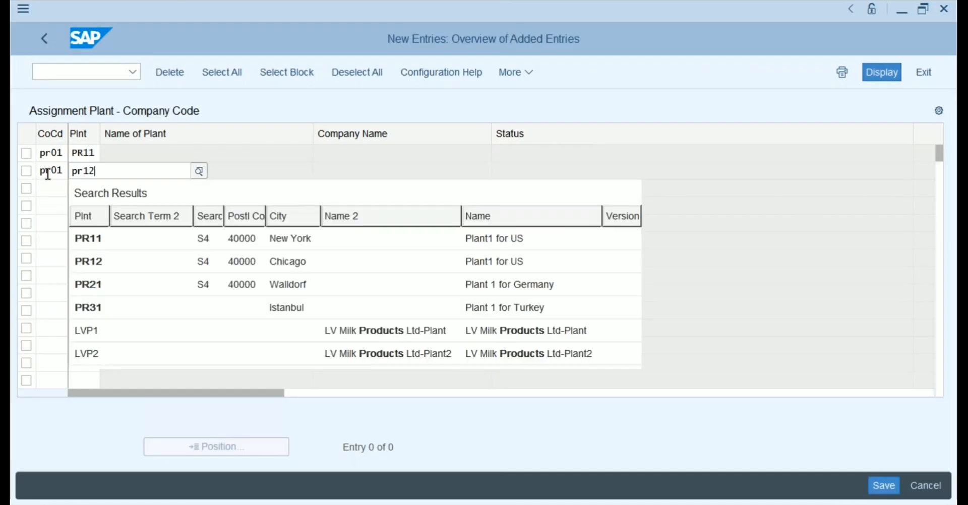
left_click(79, 237)
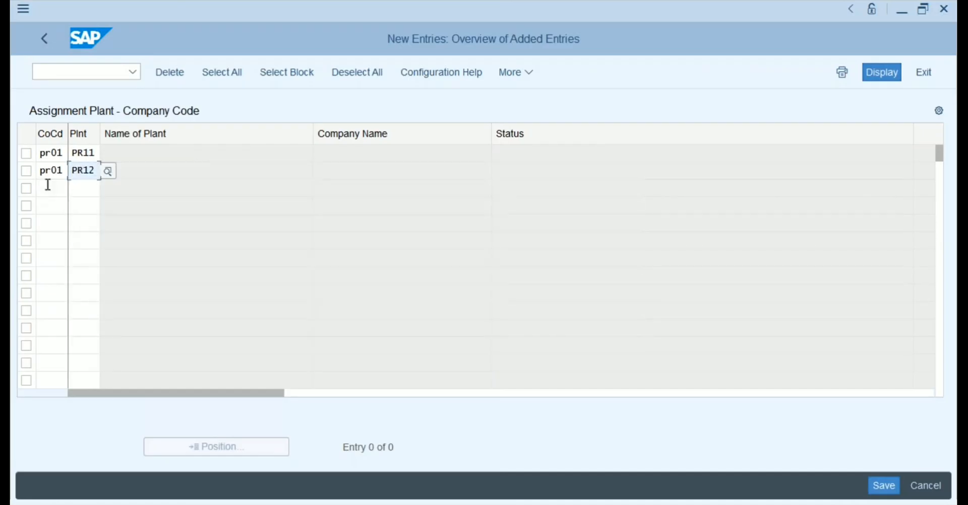
Add rows pairing plant PR21 with PR02 and plant PR31 with PR03.
left_click(45, 189)
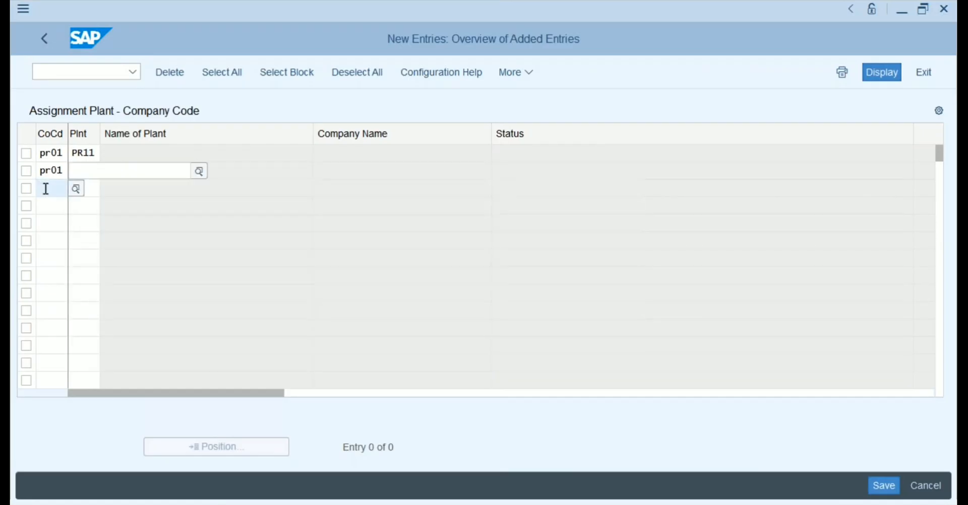
type("pr02")
key("Tab")
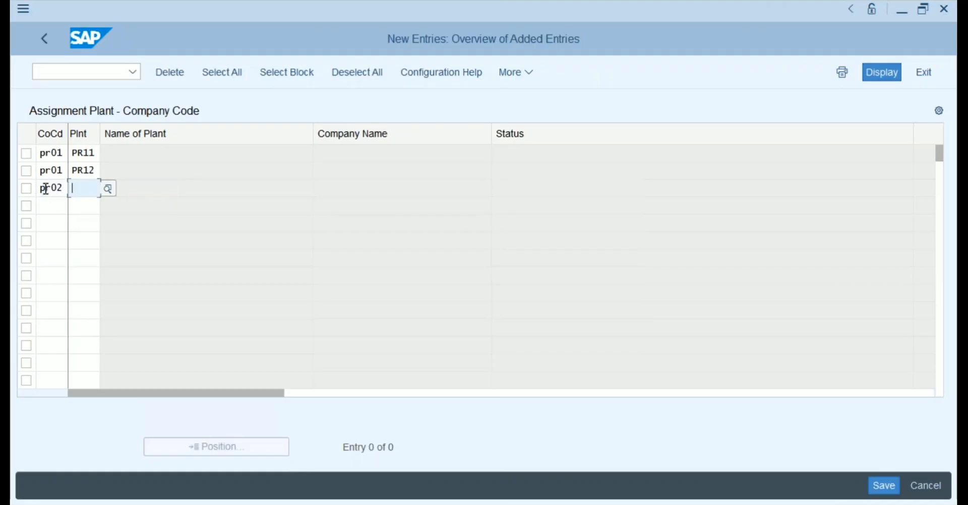
type("pr21")
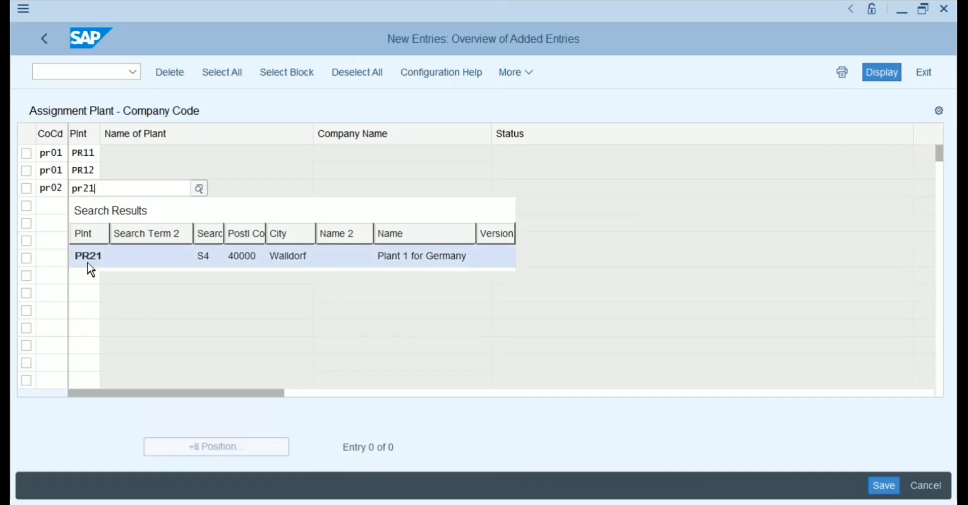
left_click(88, 257)
left_click(49, 208)
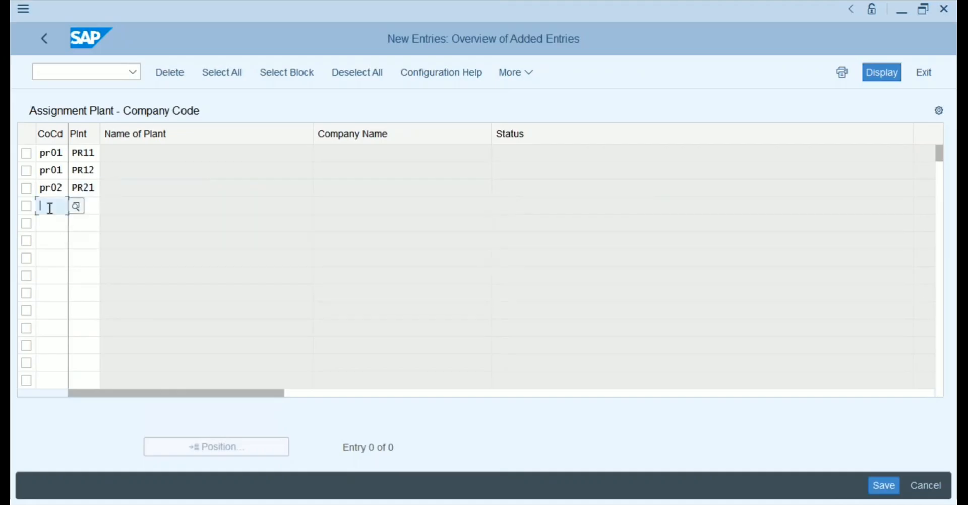
type("pr03")
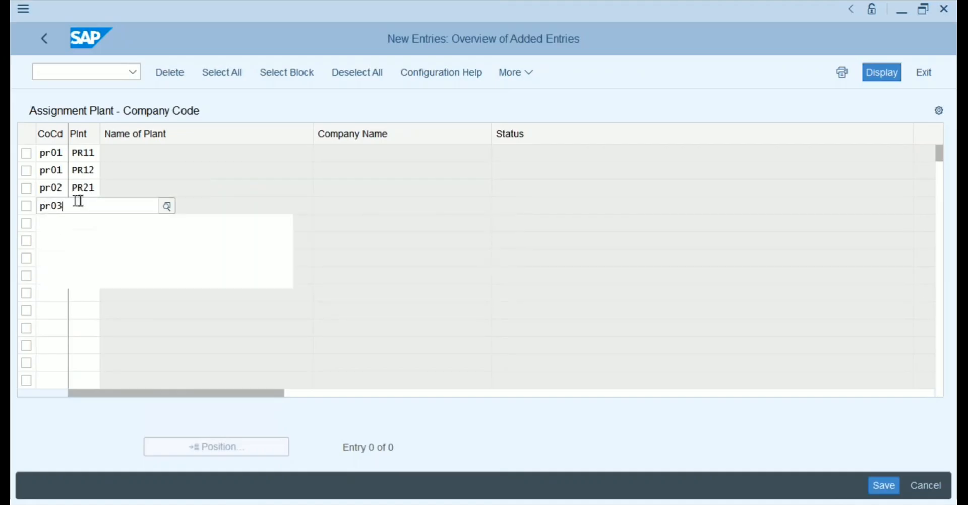
left_click(61, 274)
left_click(91, 204)
type("pr")
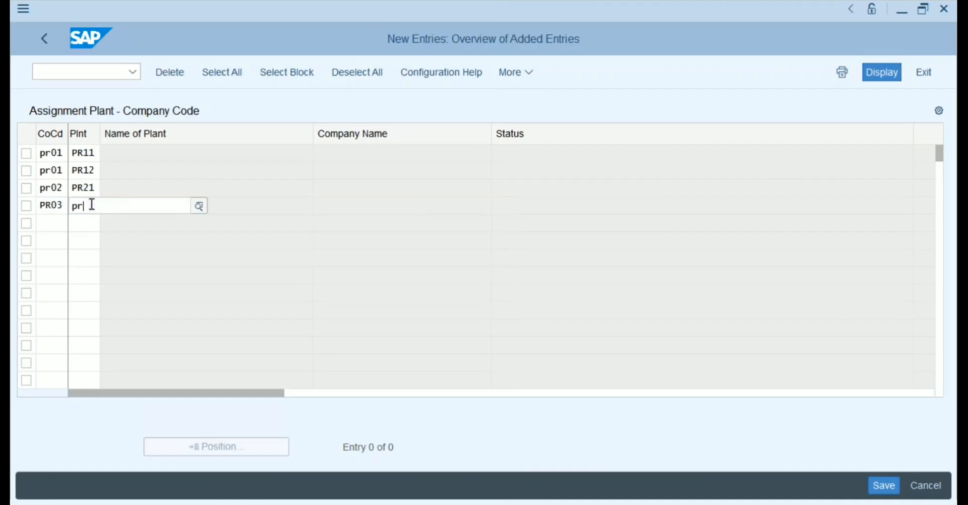
type("31")
left_click(43, 222)
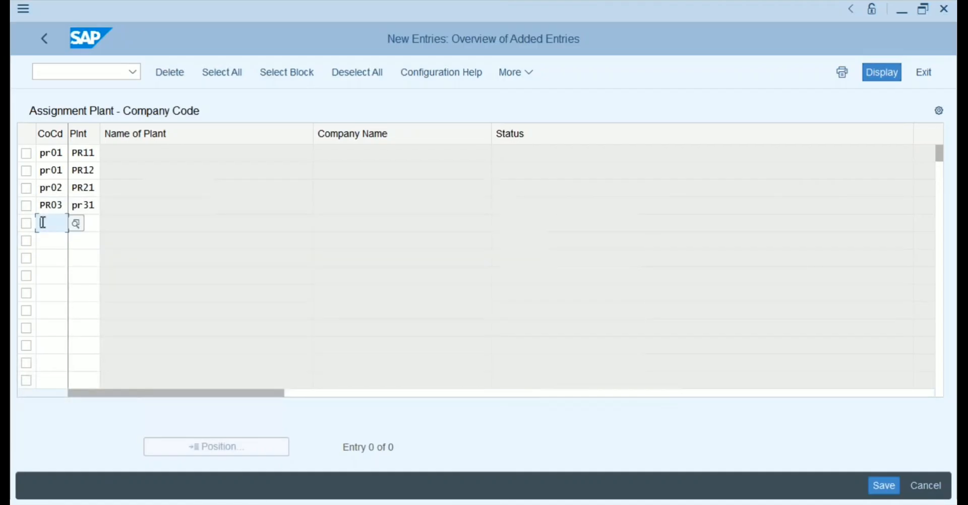
Start a fifth row with company code PR03 and begin entering its plant.
type("pr")
type("03")
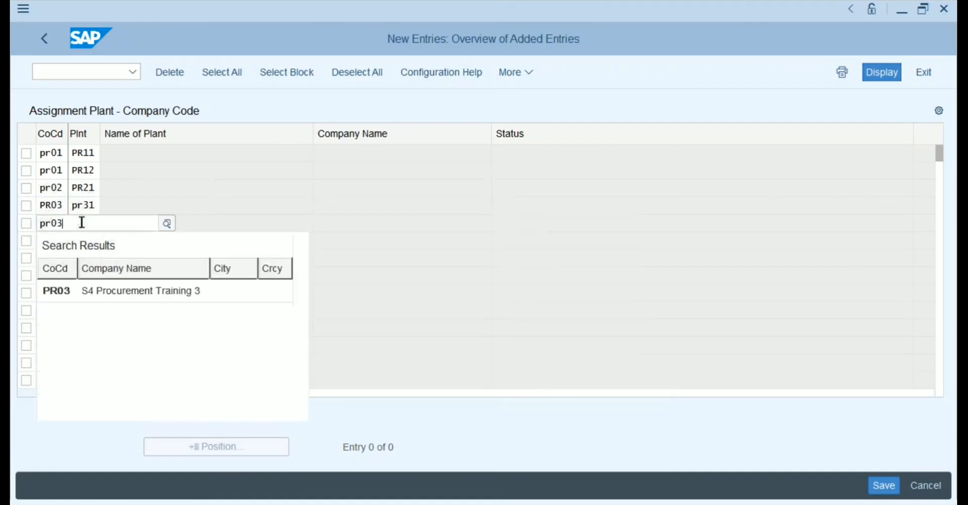
left_click(49, 287)
left_click(87, 223)
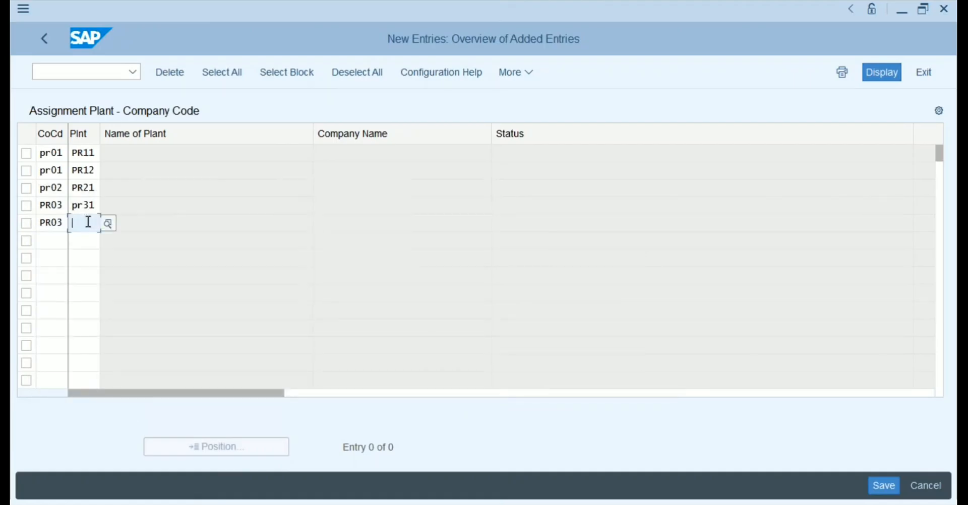
type("pr32")
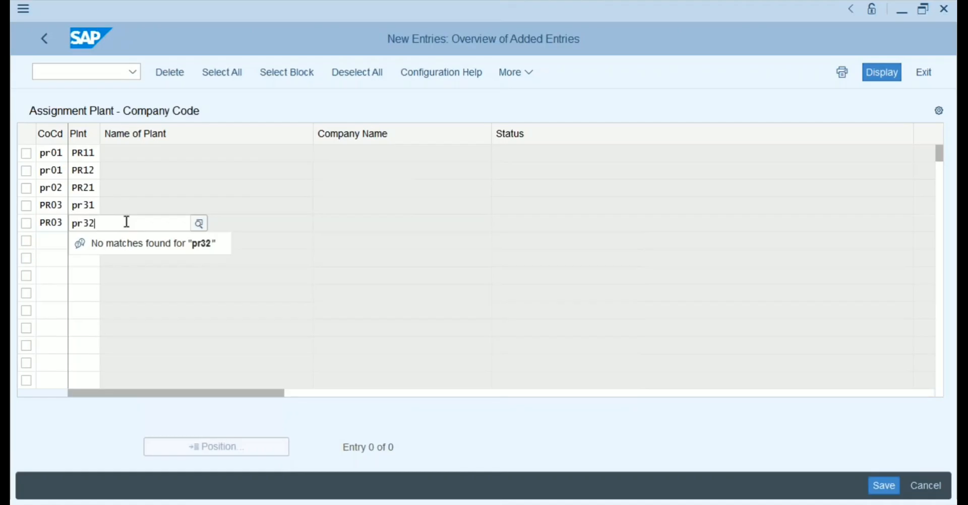
key("BackSpace")
key("BackSpace")
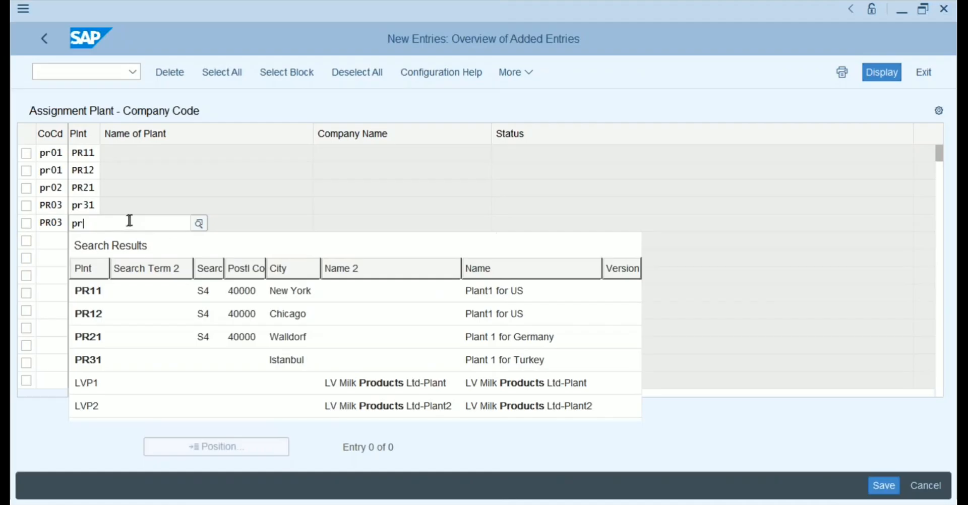
Open the plant value help and list plants with search term S4.
left_click(199, 223)
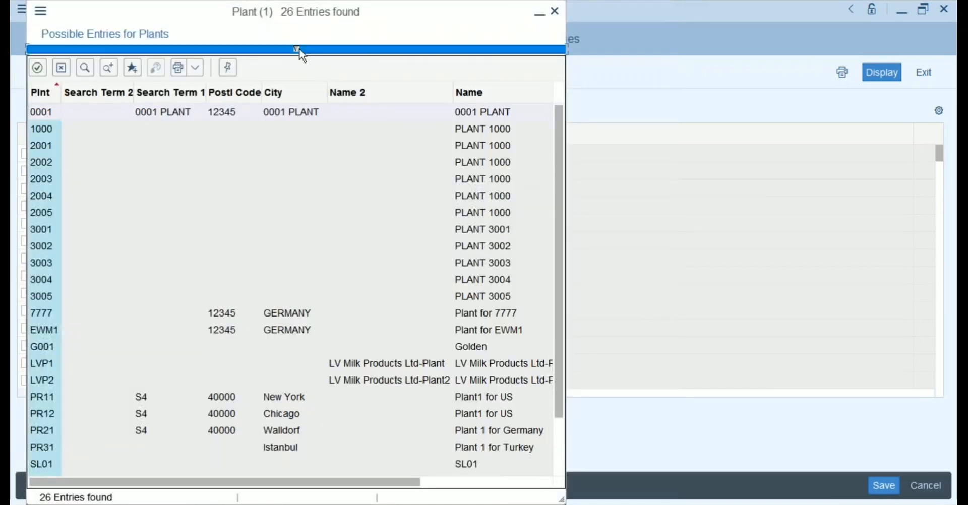
left_click(297, 50)
left_click(197, 138)
type("ankara")
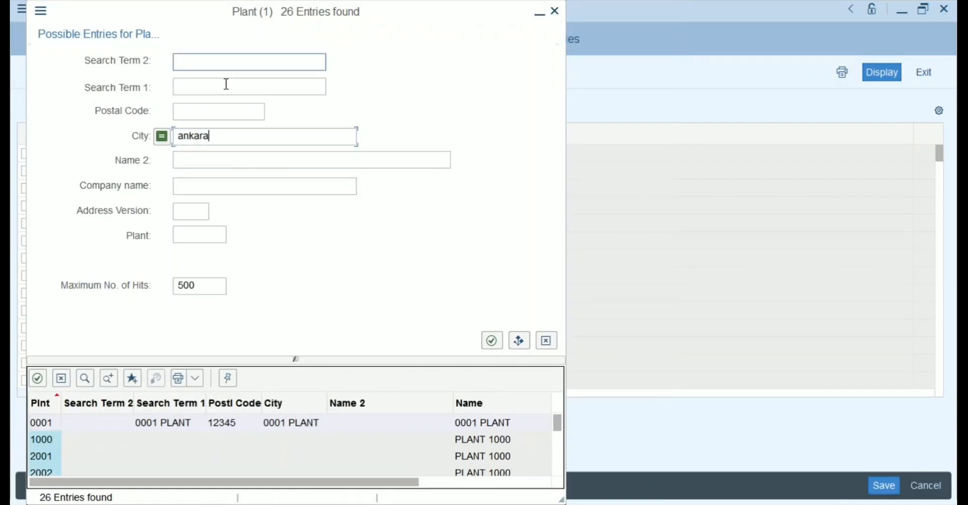
left_click_drag(222, 137, 170, 142)
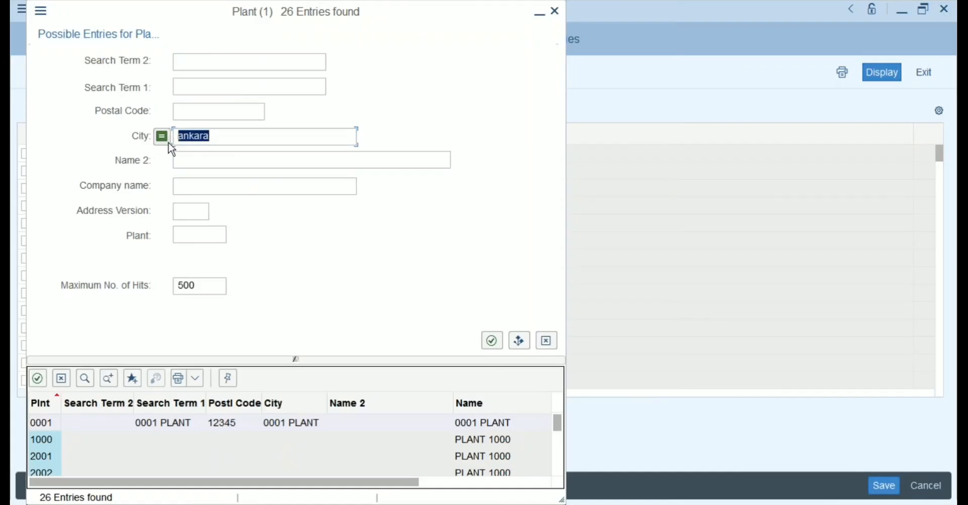
key("BackSpace")
left_click(195, 63)
left_click(191, 84)
type("S4")
left_click(492, 340)
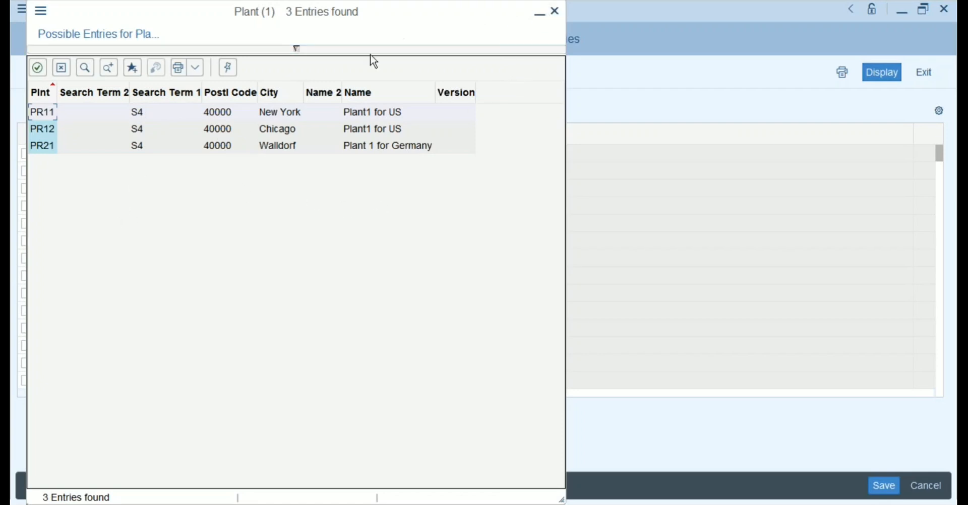
Search plants by city Ankara and choose TR32 for the row.
left_click(289, 49)
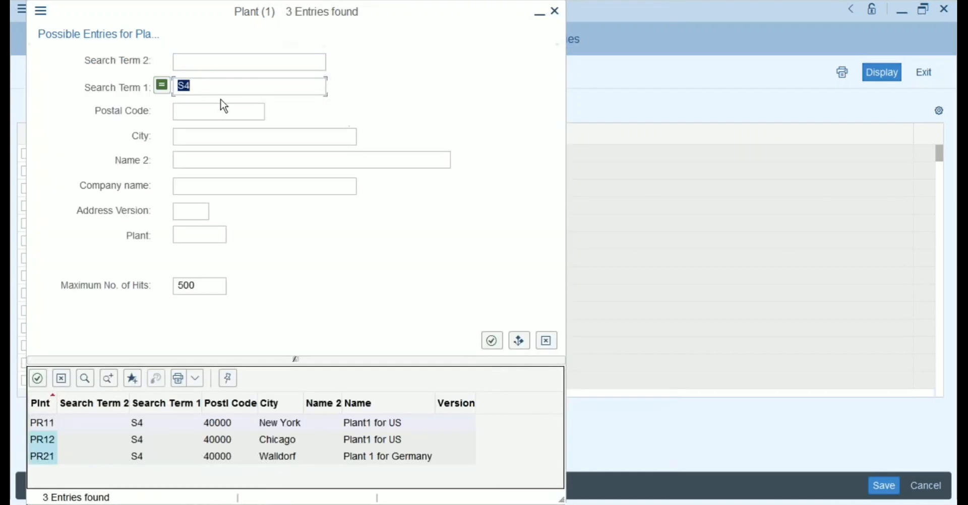
key("BackSpace")
left_click(200, 137)
type("Ankara")
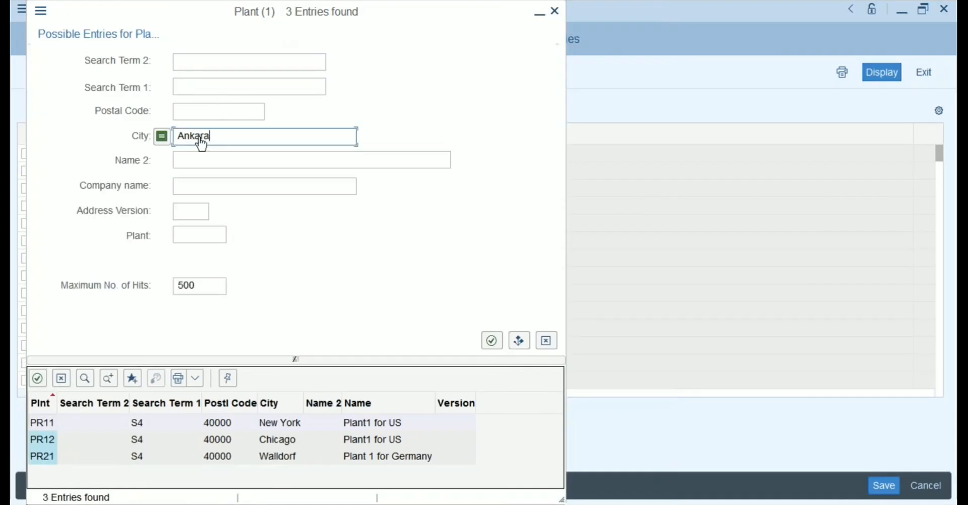
key("Return")
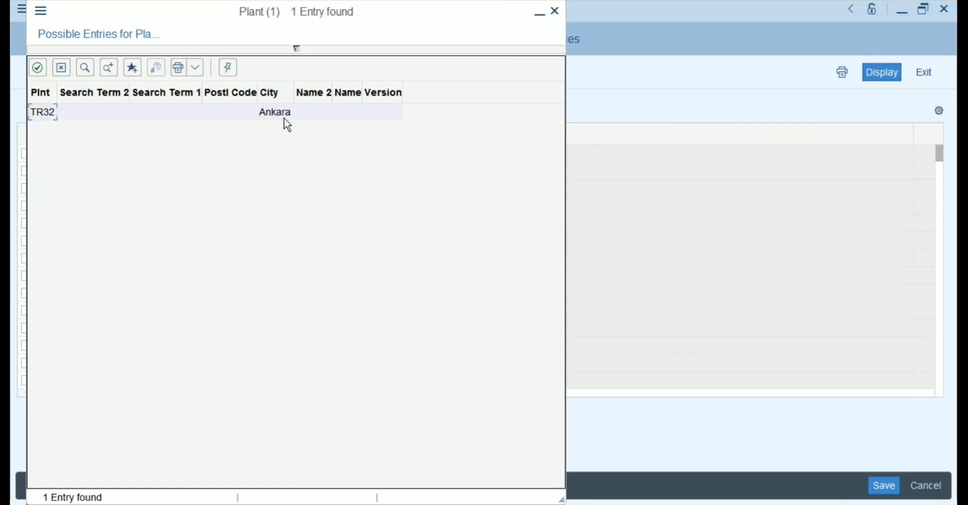
double_click(44, 113)
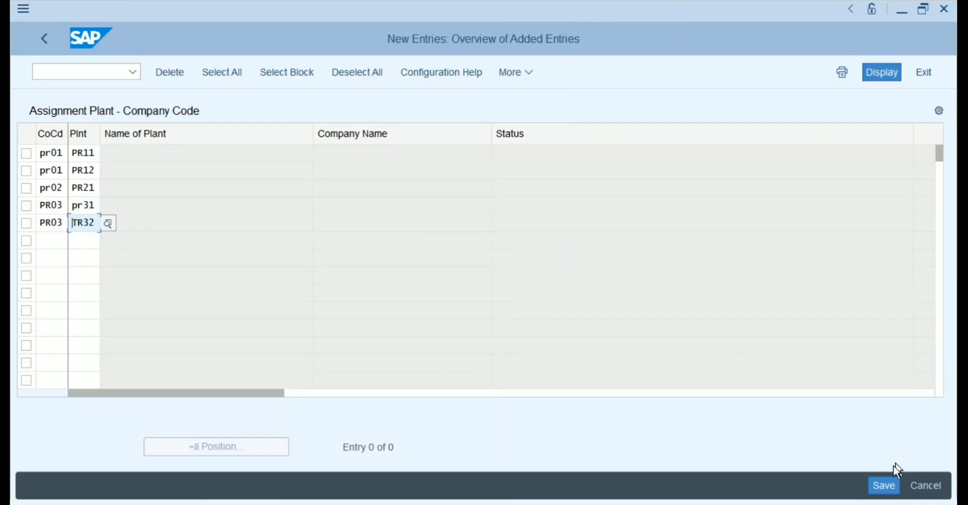
Save the plant assignments and go back to the implementation guide.
left_click(882, 487)
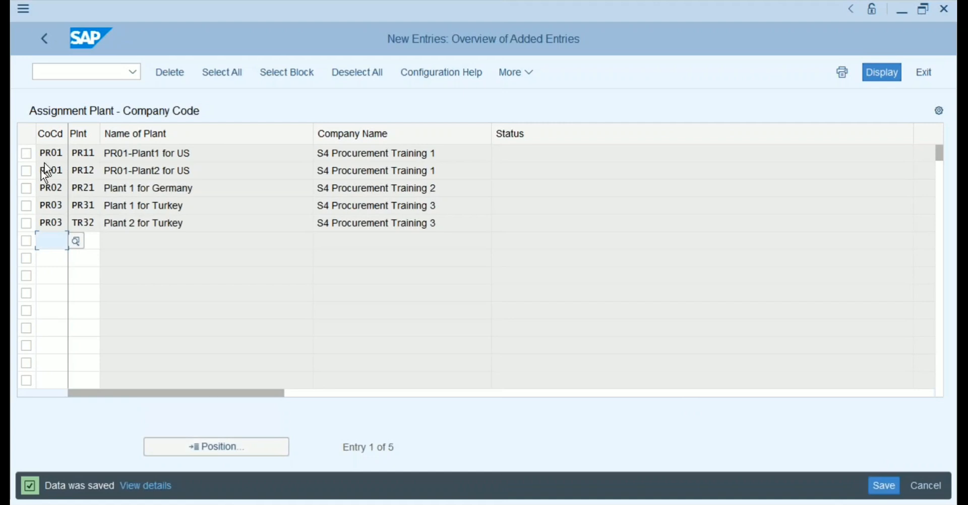
left_click(45, 44)
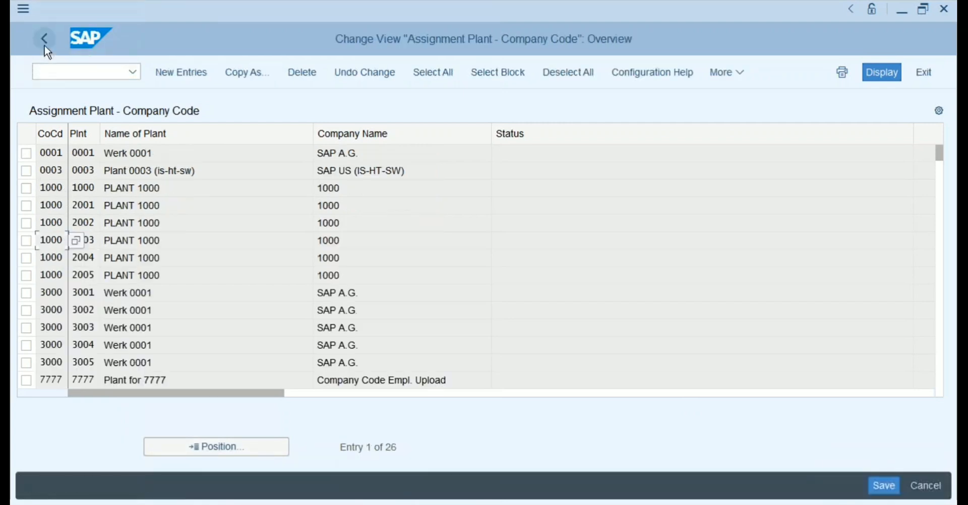
left_click(45, 45)
Collapse Logistics - General and expand the Materials Management assignments.
left_click(151, 336)
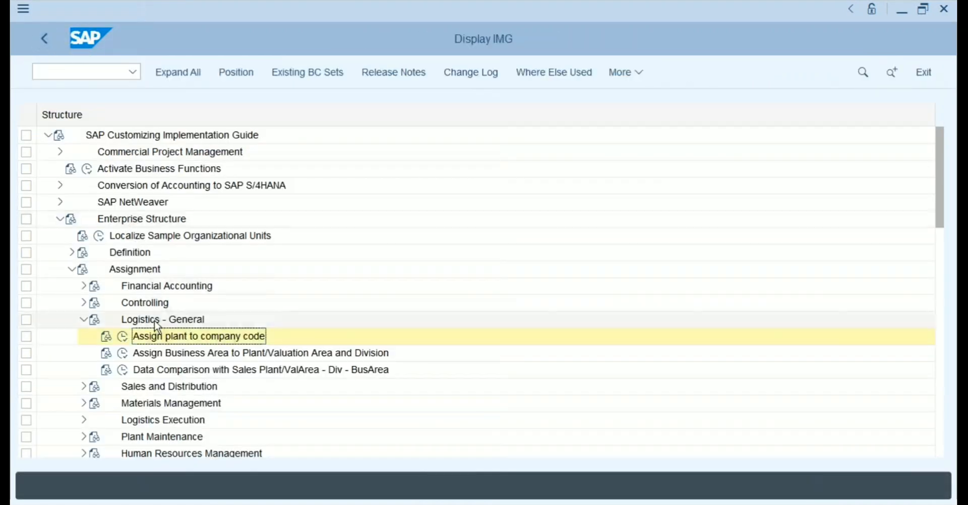
left_click(83, 319)
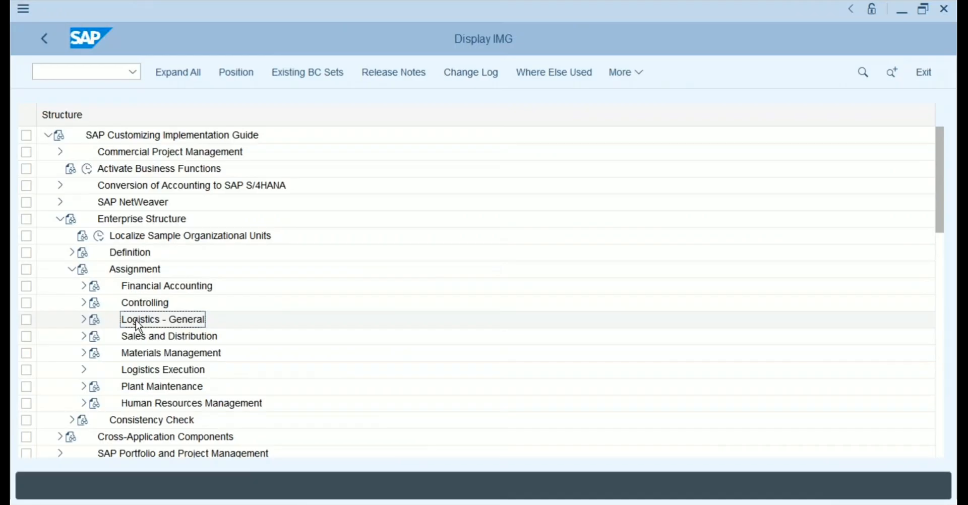
left_click(83, 354)
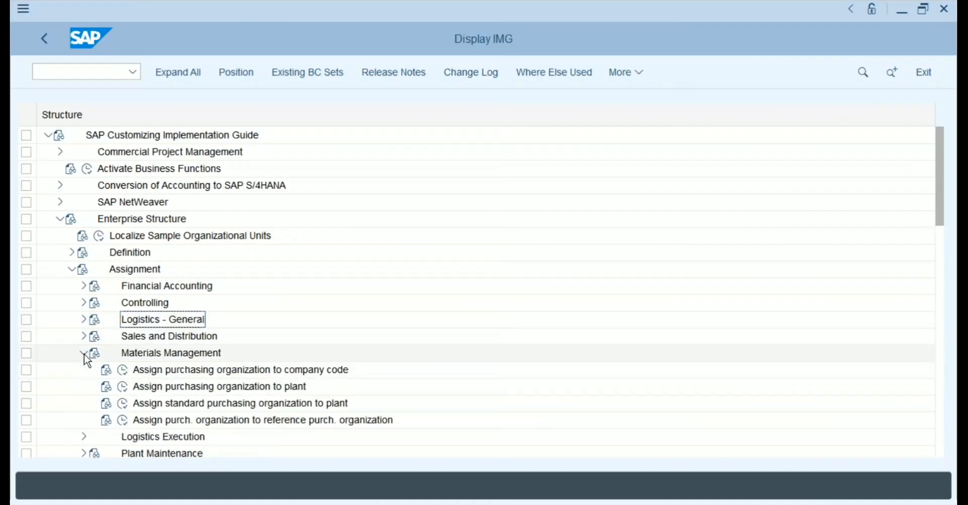
left_click(174, 376)
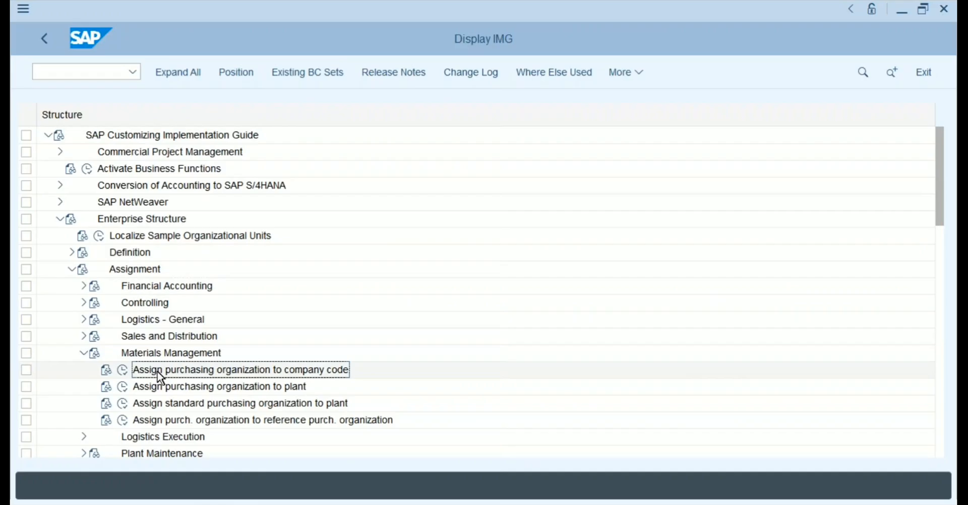
Open the purchasing organization to company code assignment table.
left_click(123, 370)
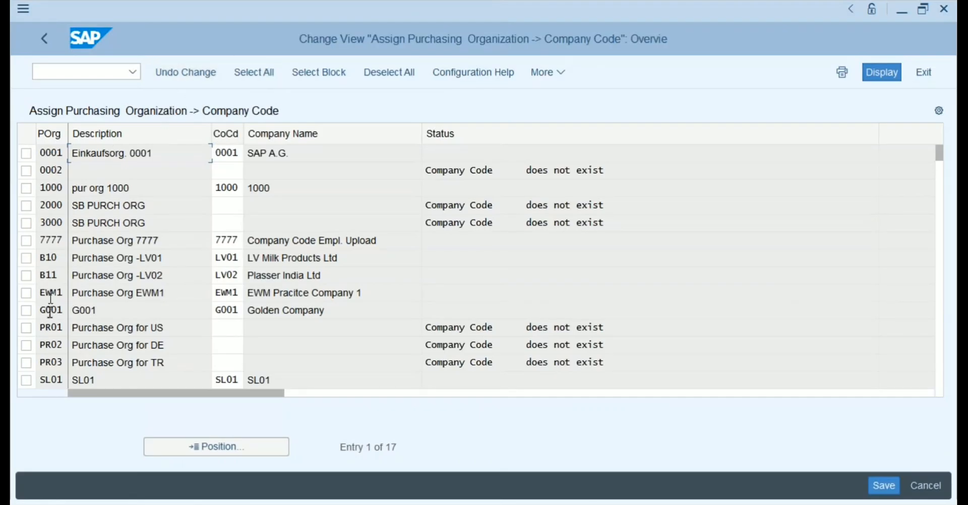
left_click(56, 328)
left_click(58, 346)
left_click(58, 359)
left_click(224, 326)
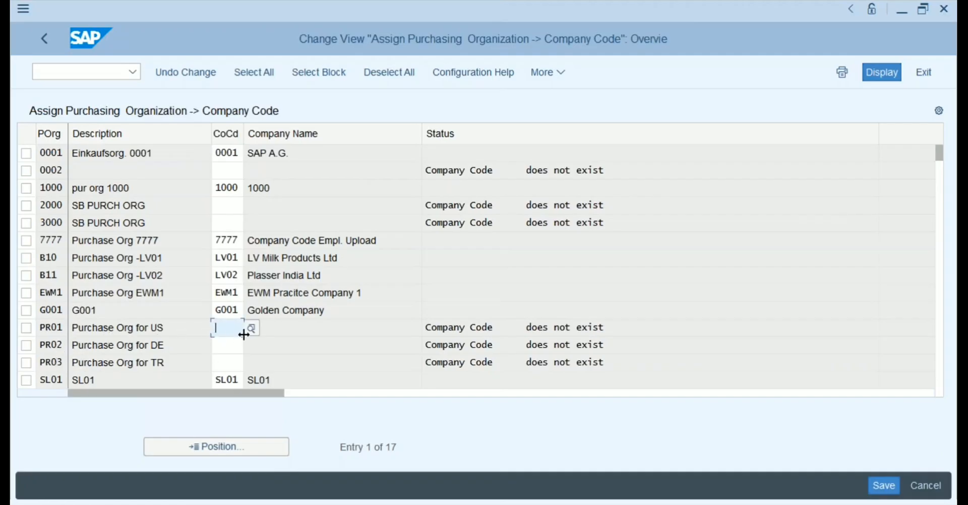
left_click(62, 329)
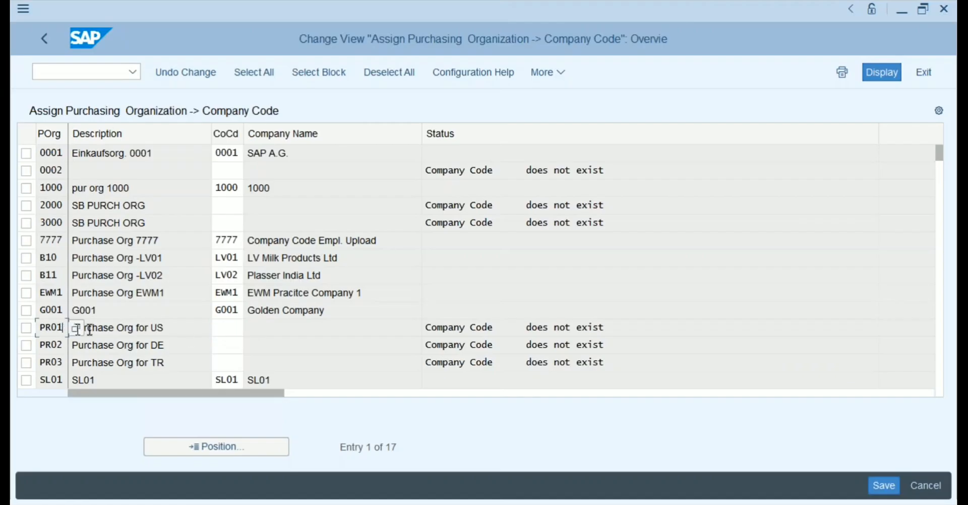
left_click(225, 329)
Enter company codes PR01, PR02, PR03 for orgs PR01–PR03, save, and go back.
type("Pr01")
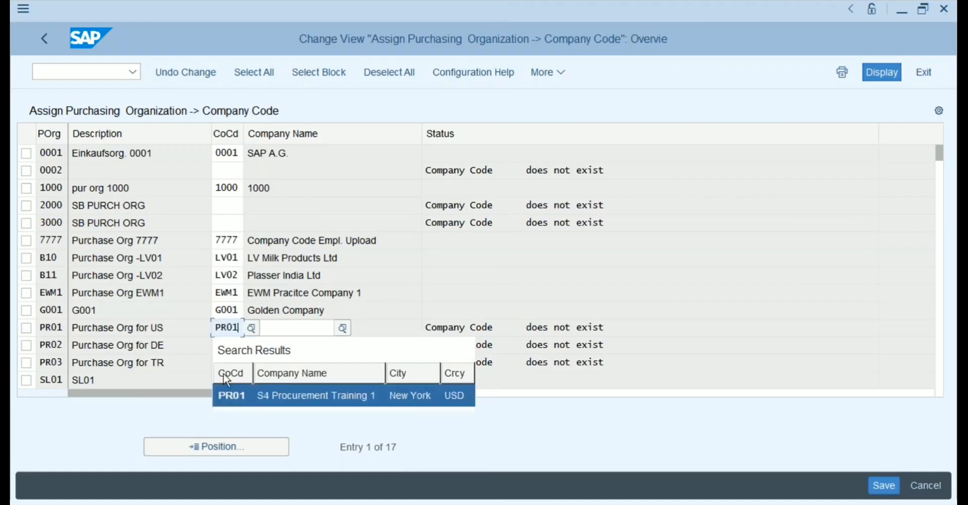
left_click(225, 395)
left_click(226, 344)
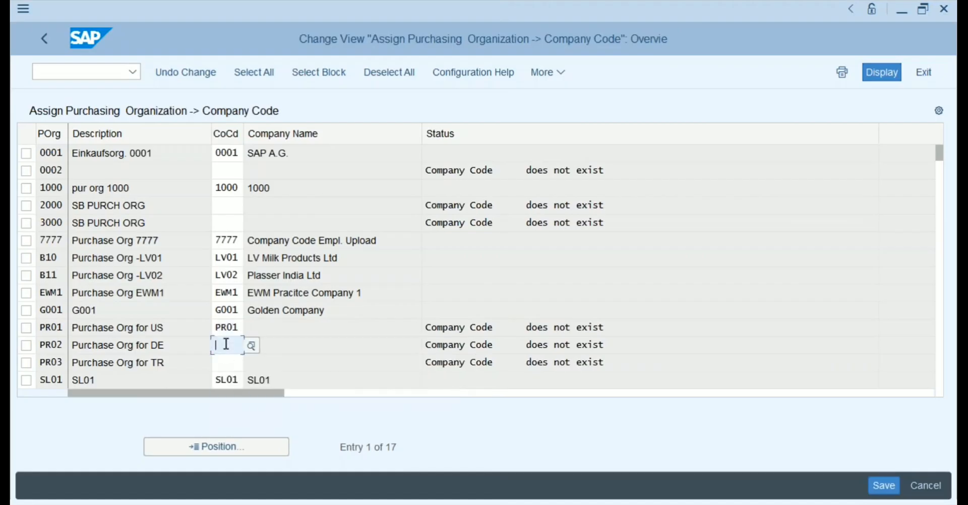
type("PR02")
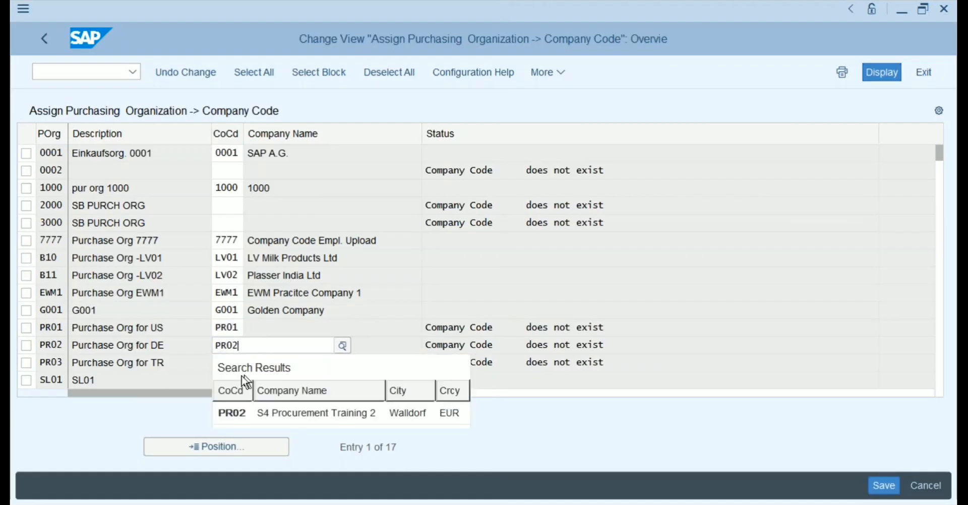
left_click(228, 413)
left_click(227, 366)
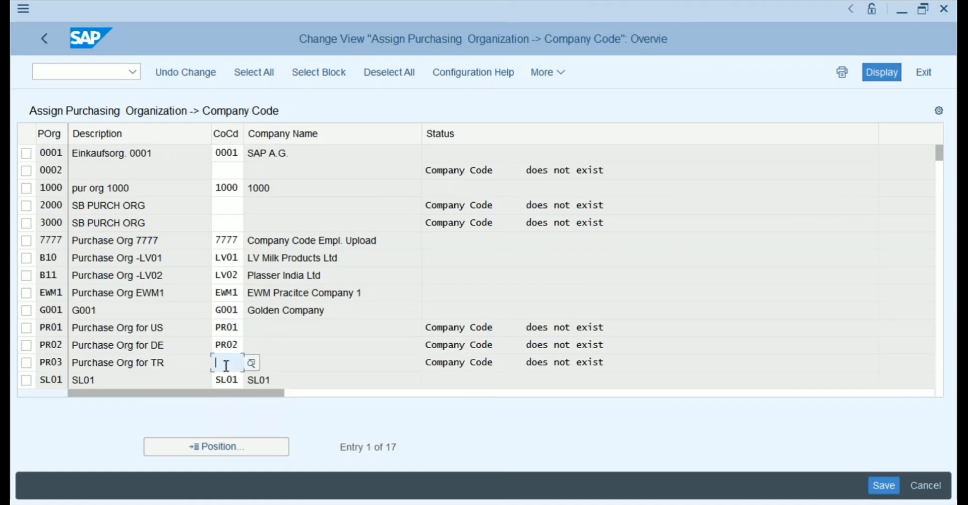
type("PR03")
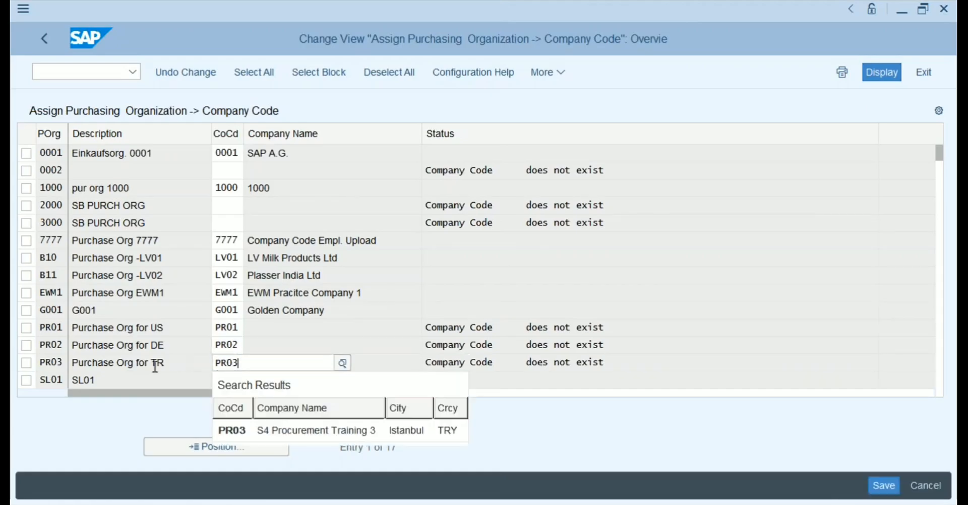
left_click(172, 365)
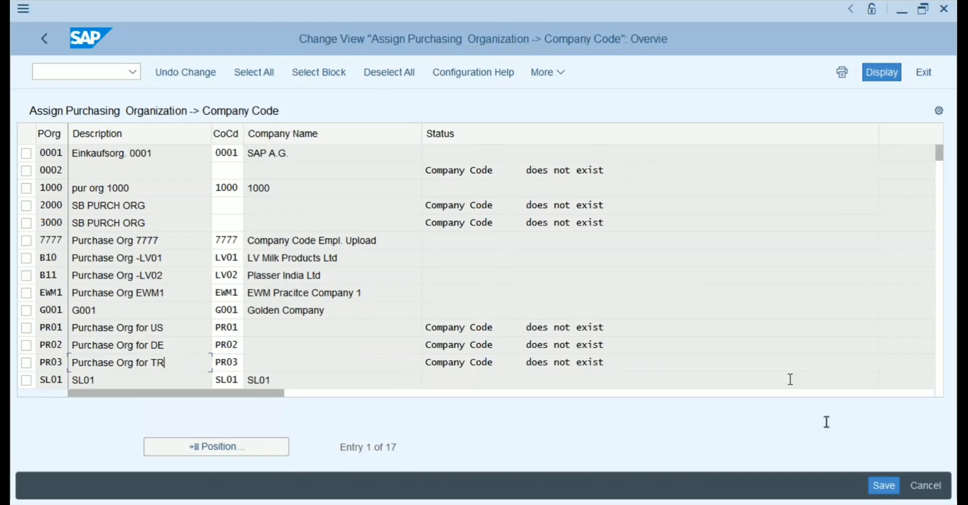
left_click(882, 483)
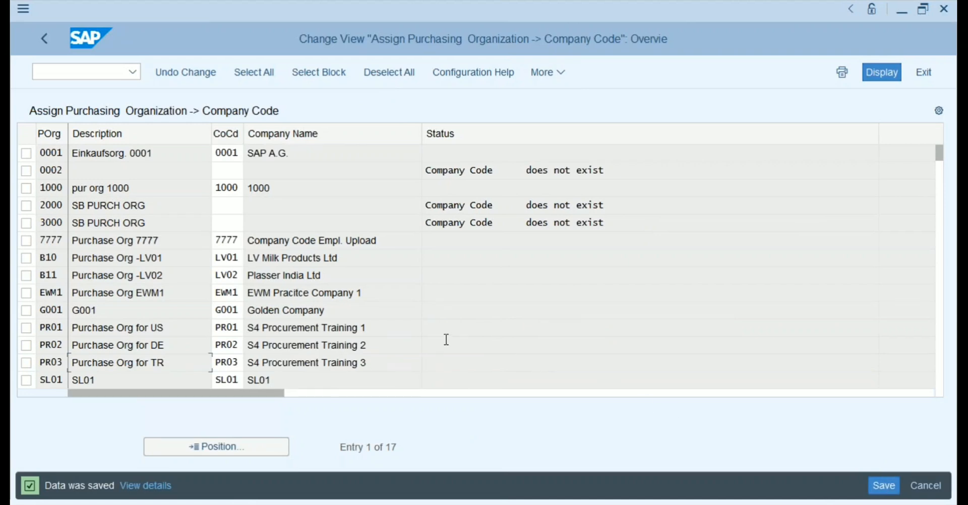
left_click(45, 37)
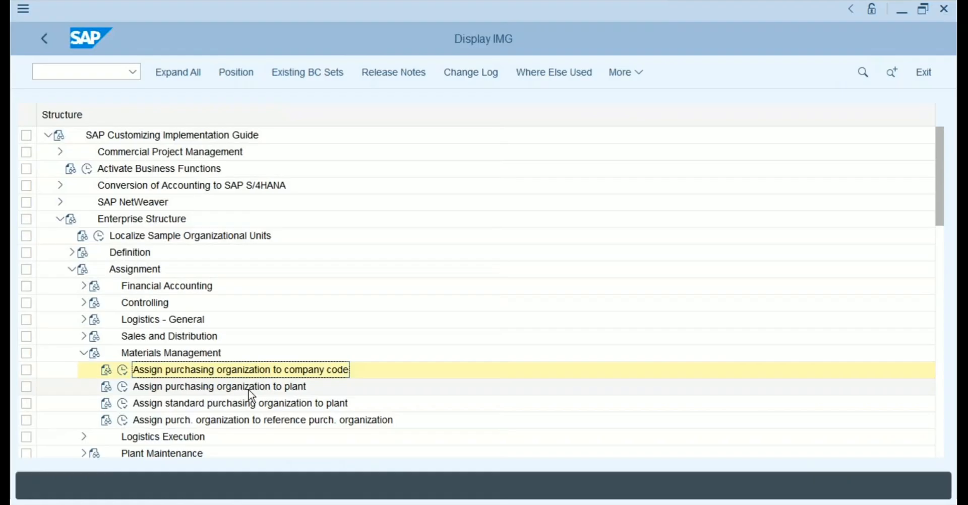
Open purchasing organization to plant assignment and add PR01 with plant PR11.
left_click(122, 387)
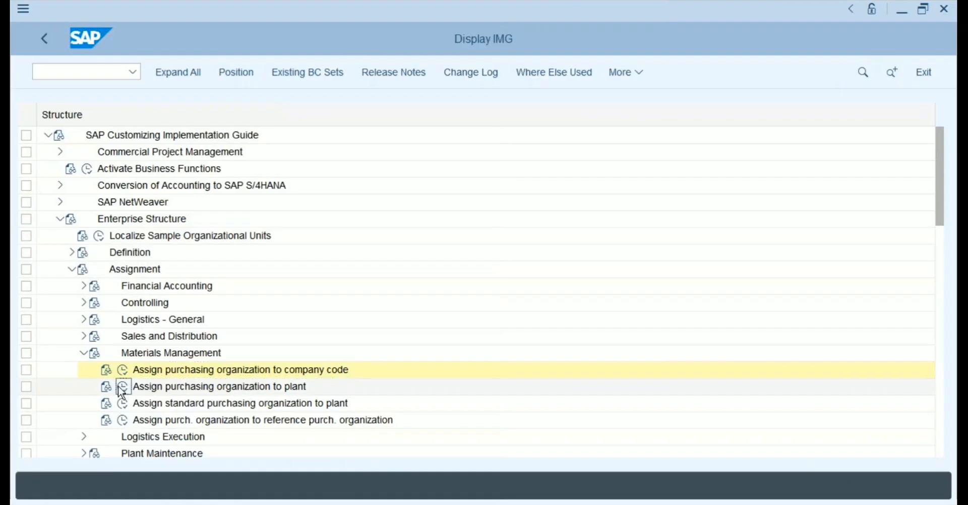
left_click(177, 77)
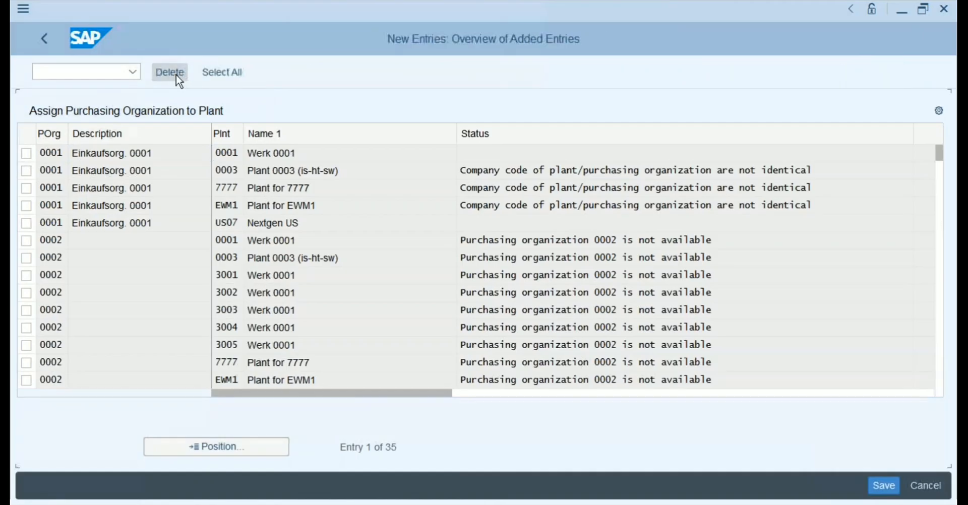
type("PR01")
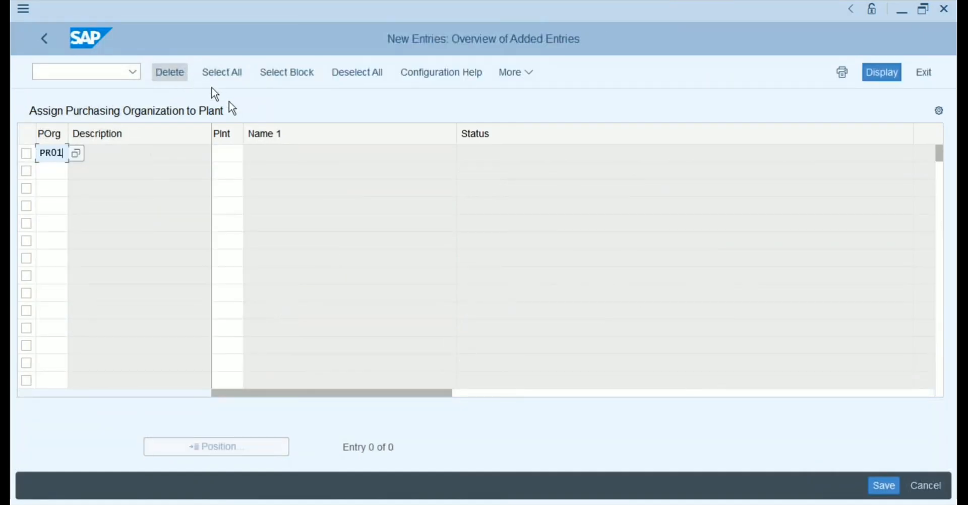
left_click(225, 153)
type("PR11")
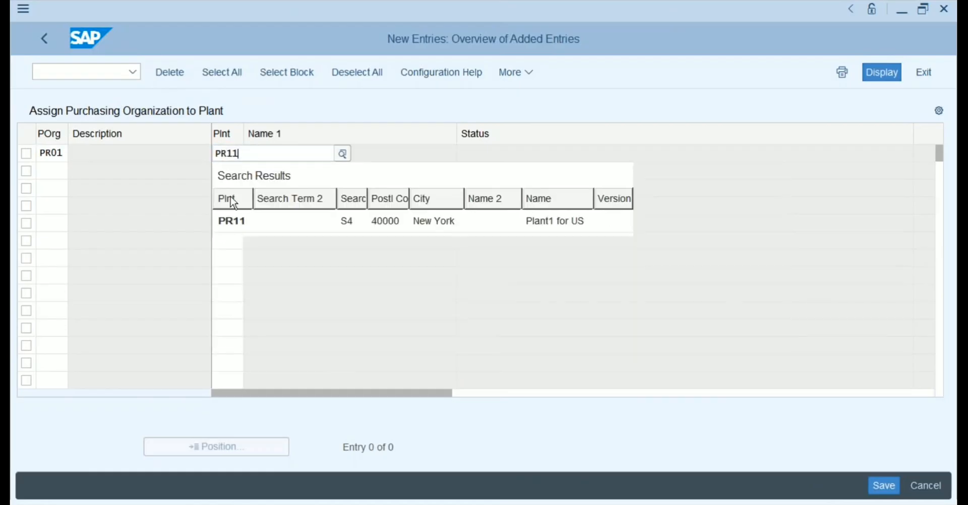
left_click(228, 225)
Add rows PR01–PR12 and PR02–PR21, correcting a mistyped org digit.
left_click(54, 169)
type("PR02")
key("Tab")
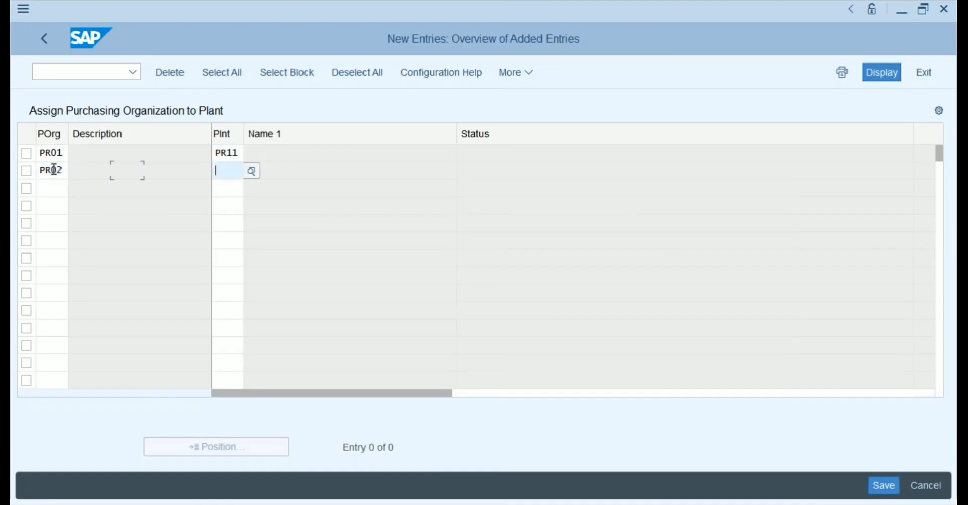
type("PR")
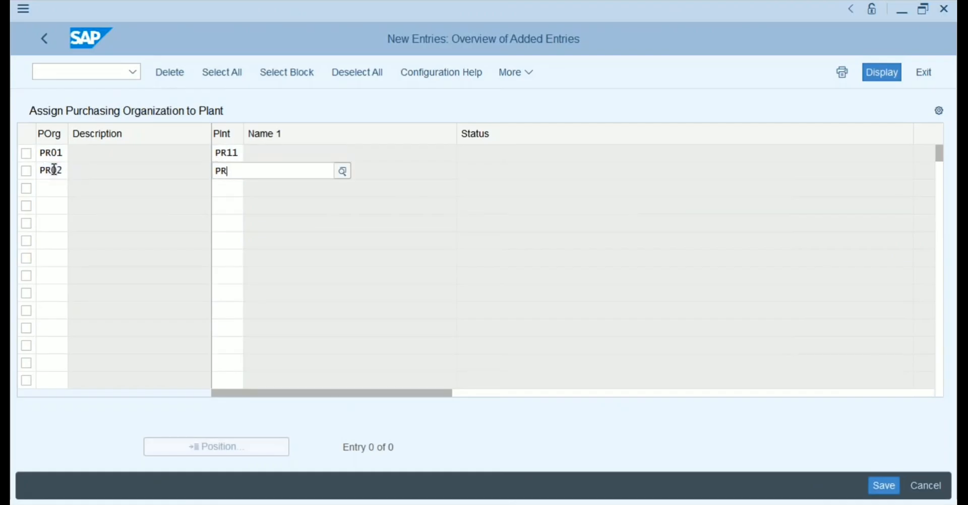
type("12")
left_click(47, 190)
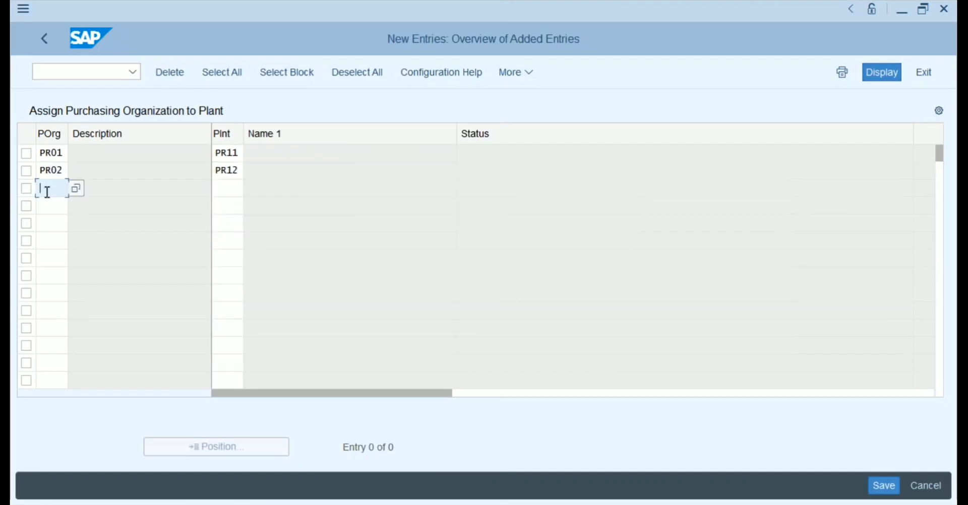
type("PR02")
left_click(64, 173)
key("BackSpace")
type("1")
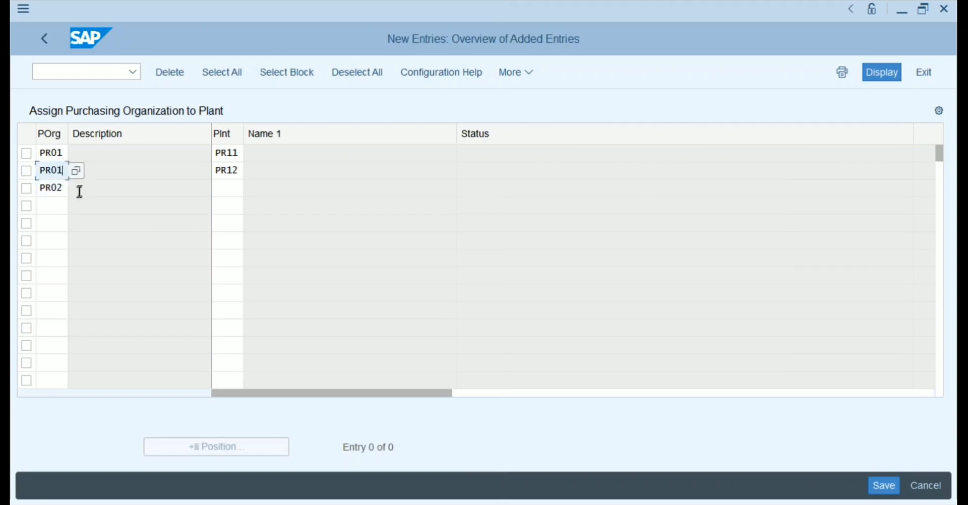
left_click(235, 189)
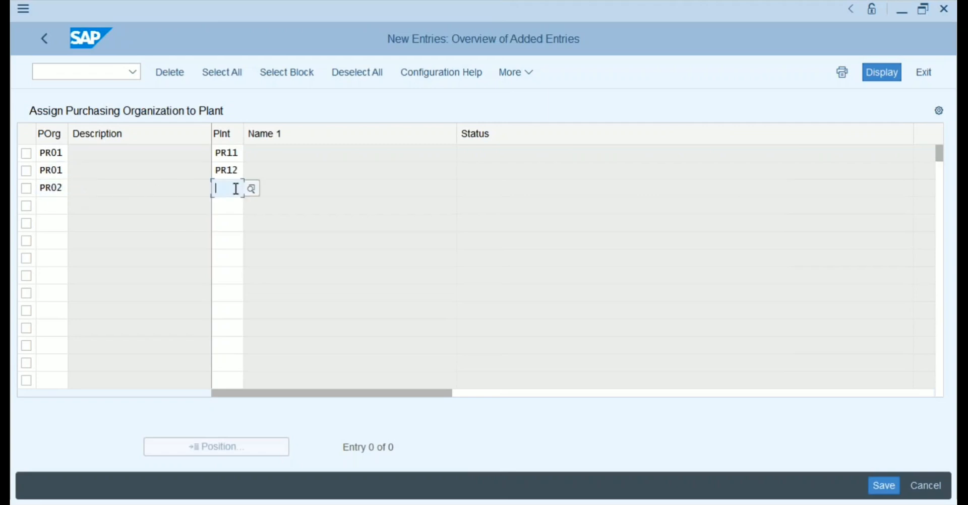
type("PR21")
left_click(230, 257)
Add rows pairing PR03 with plants PR31 and TR32.
left_click(50, 207)
type("PR03")
key("Tab")
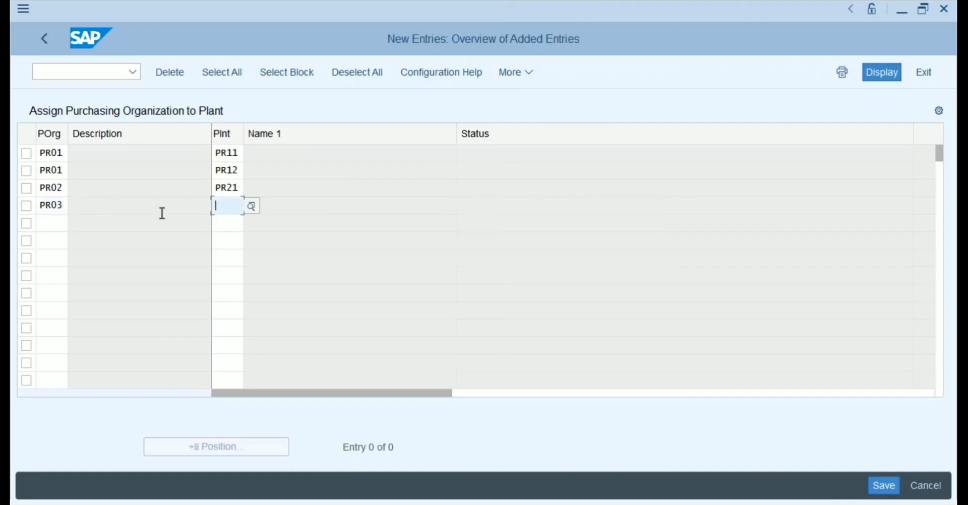
type("PR31")
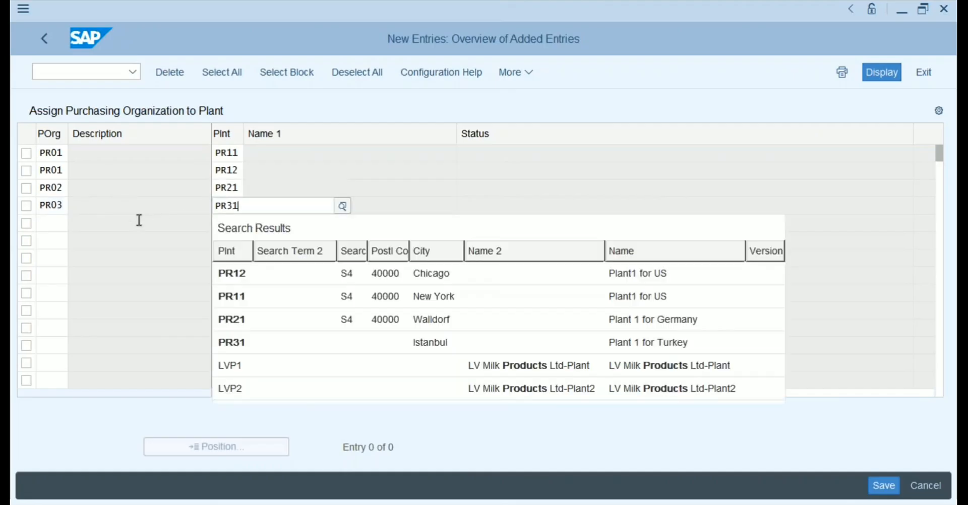
left_click(59, 222)
type("PR03")
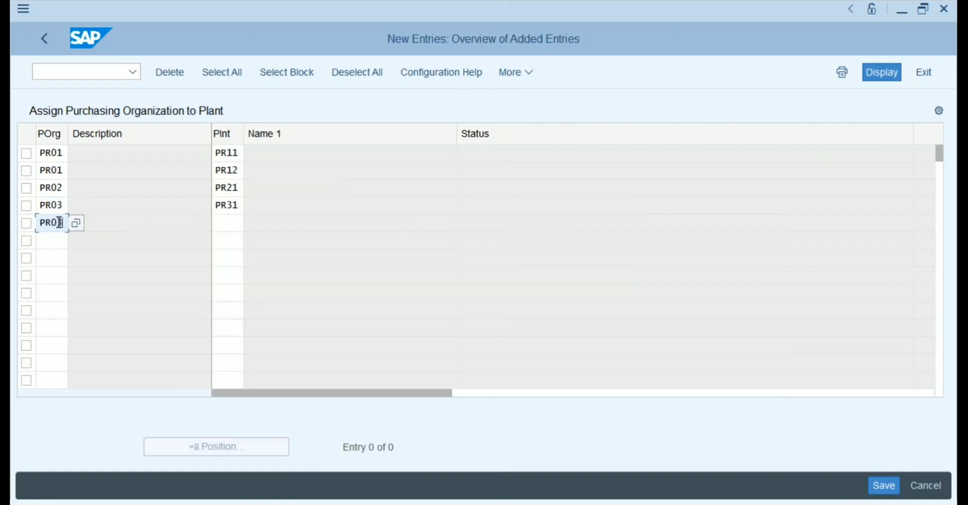
key("Tab")
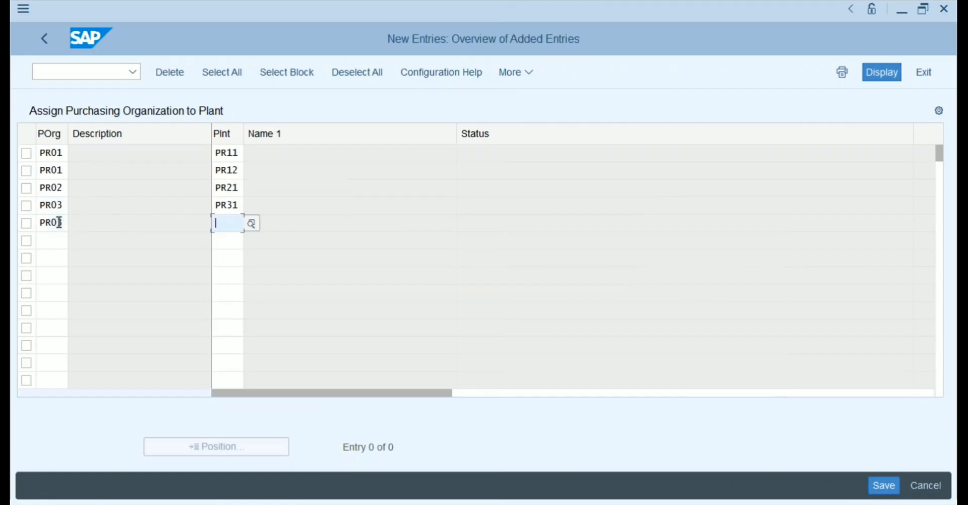
type("TR32")
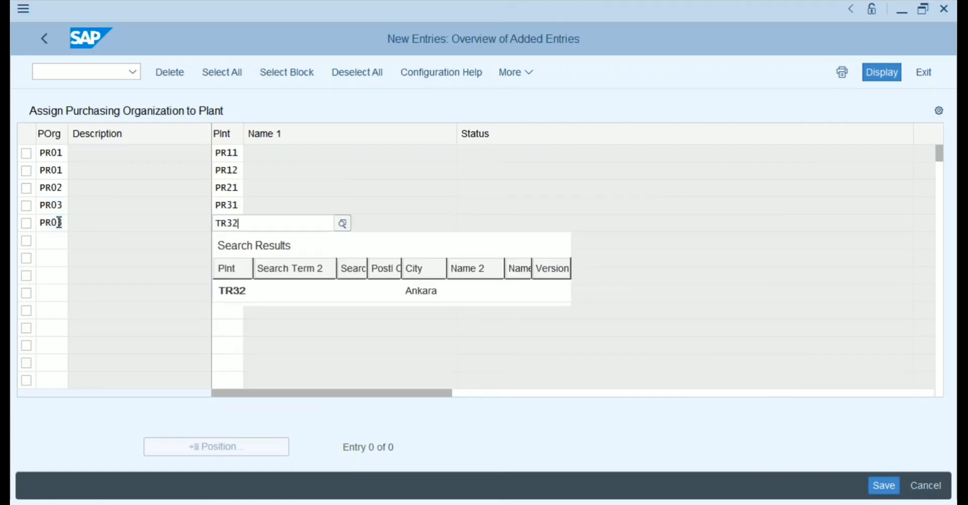
left_click(240, 294)
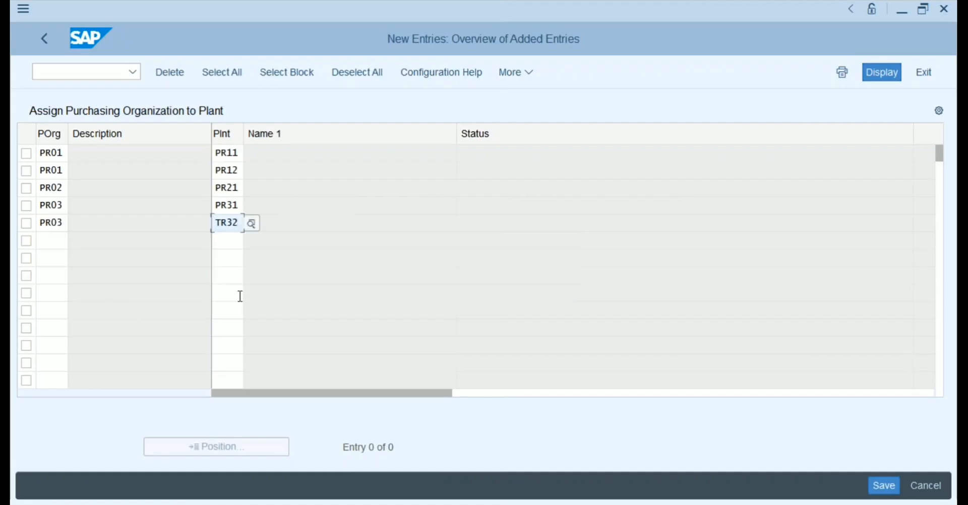
Save the five assignments, return to the overview, and switch to the Notepad notes.
left_click(876, 482)
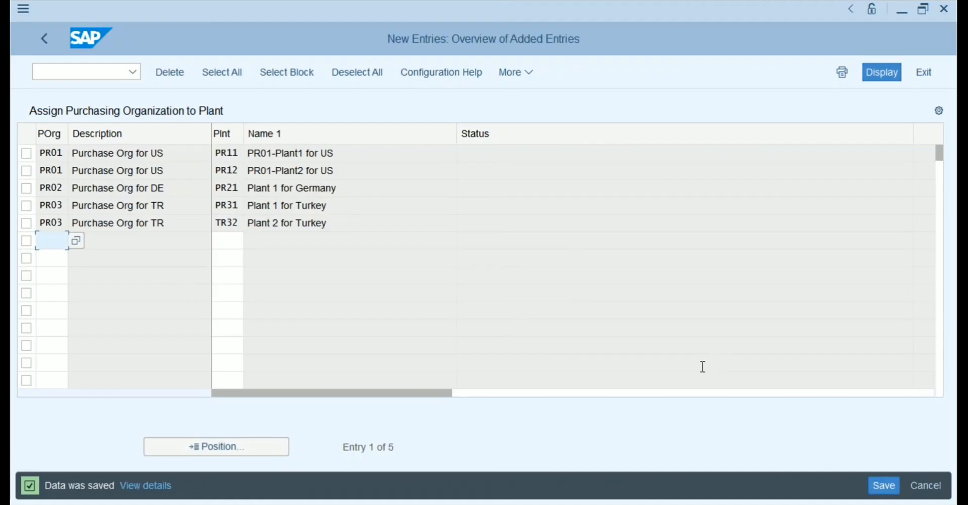
left_click(46, 42)
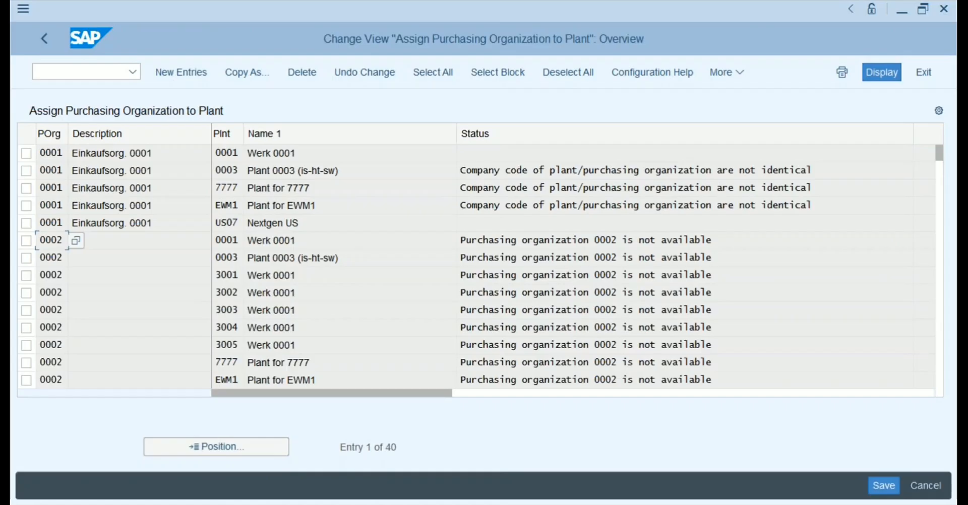
key("alt+Tab")
left_click(397, 427)
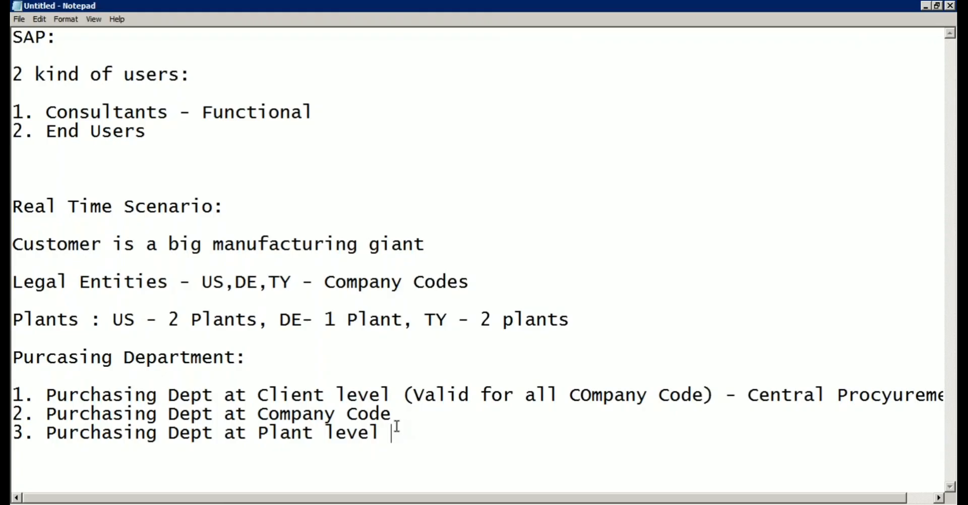
Type 'Storage Locations:' on a new line after the Plant level entry.
key("Return")
key("Return")
key("Return")
type("Stor")
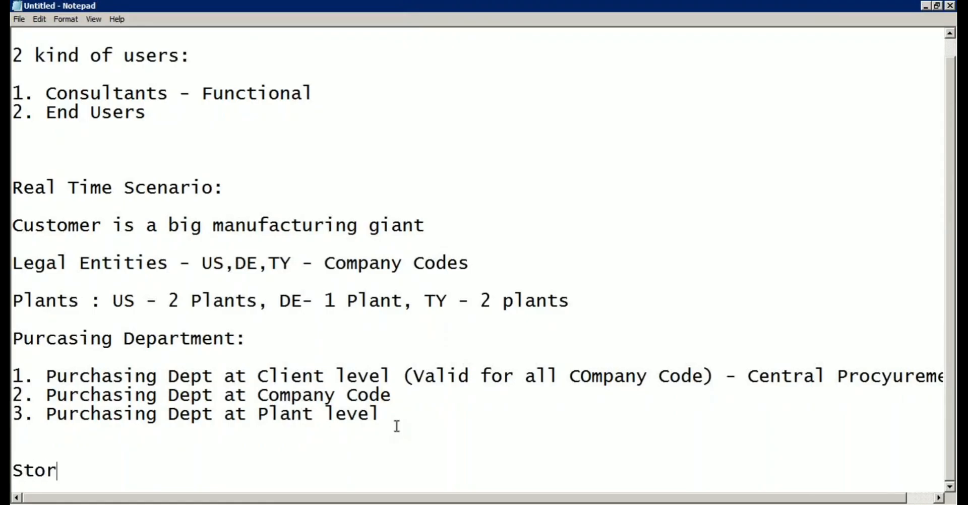
type("age Loca")
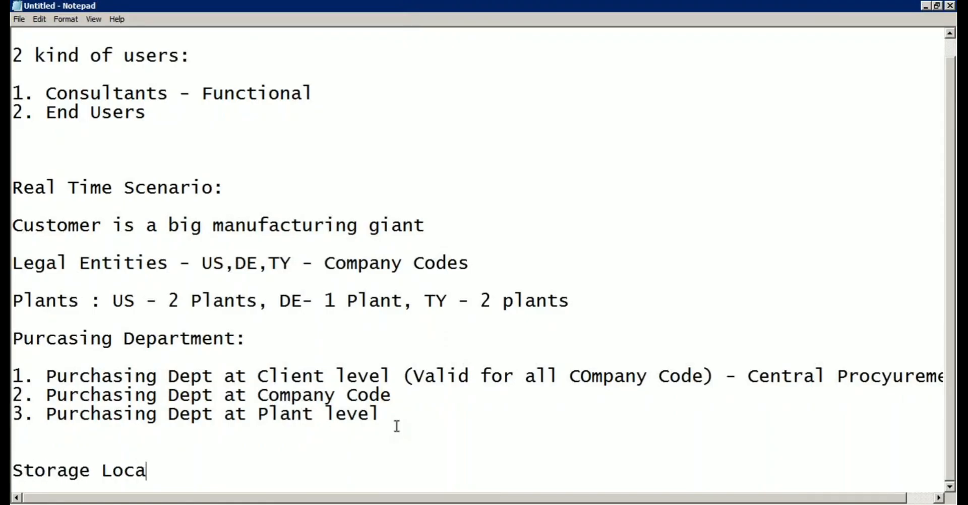
type("tions:")
key("Return")
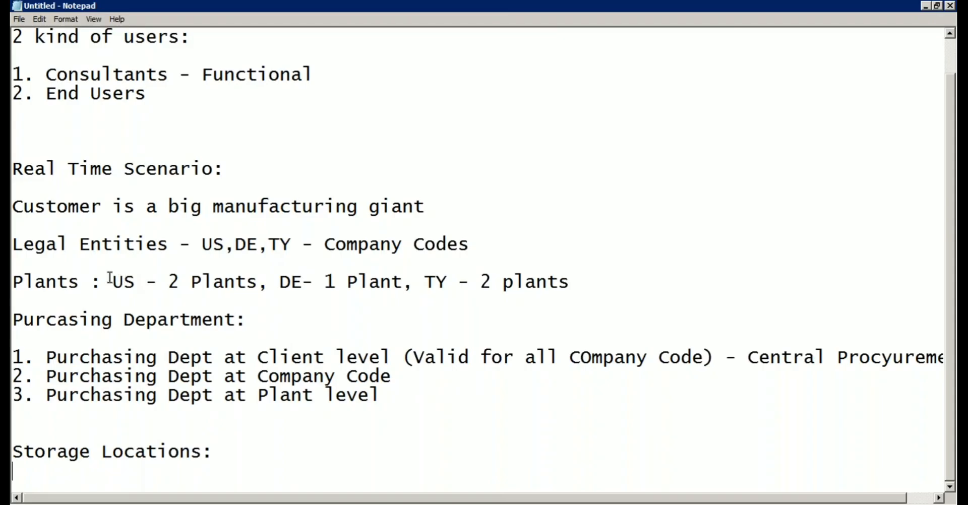
Review the 'Storage Locations:' line in the Notepad notes, then bring the SAP window back to the front.
left_click(108, 449)
key("super+Tab")
key("super+shift+Tab")
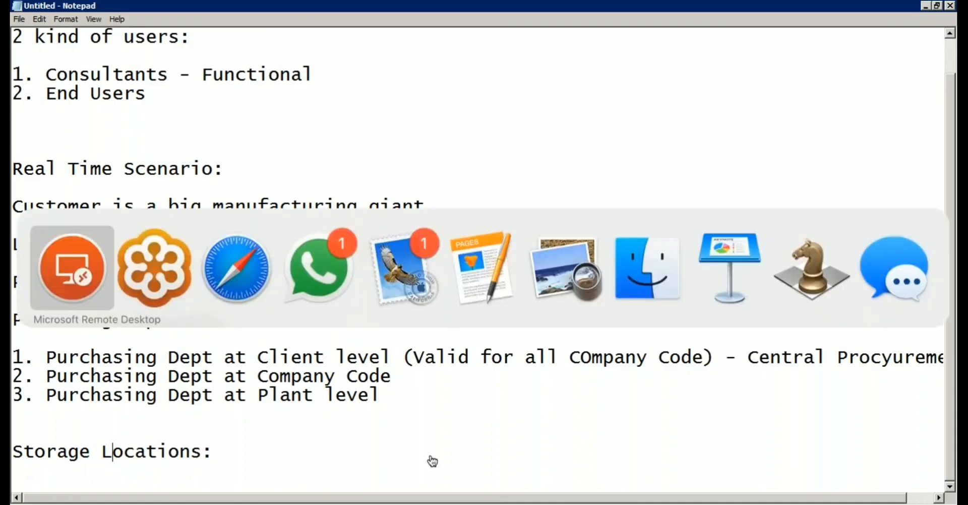
key("super")
left_click(212, 504)
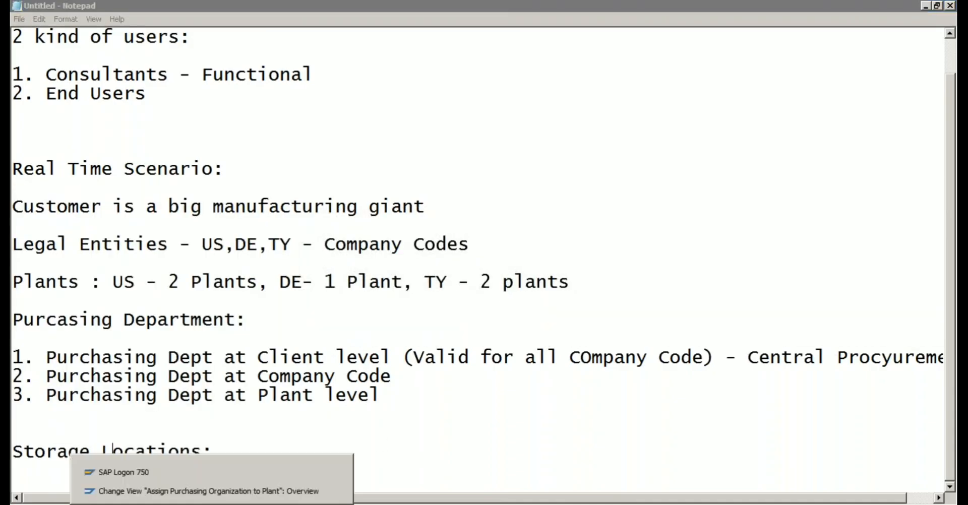
left_click(202, 491)
In the IMG, collapse Assignment and execute Definition > Materials Management > Maintain storage location.
left_click(43, 36)
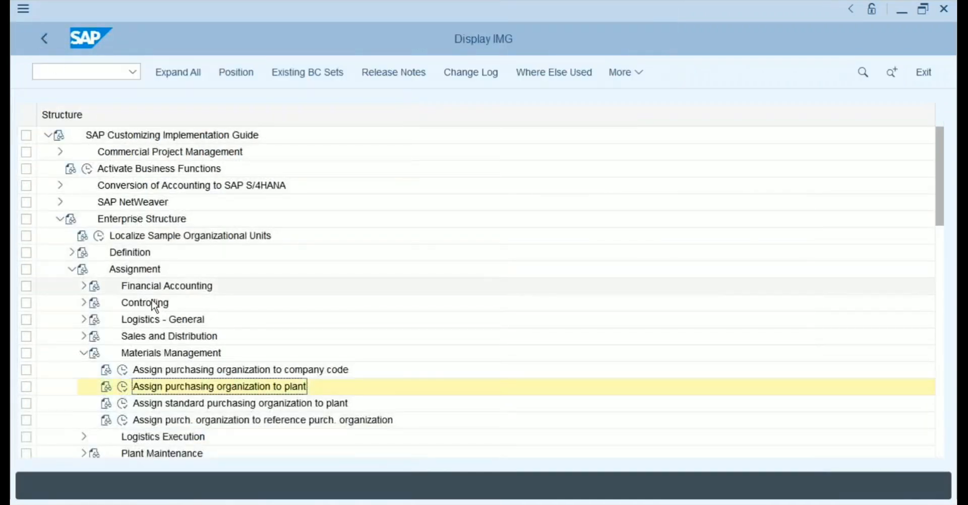
left_click(73, 271)
left_click(72, 253)
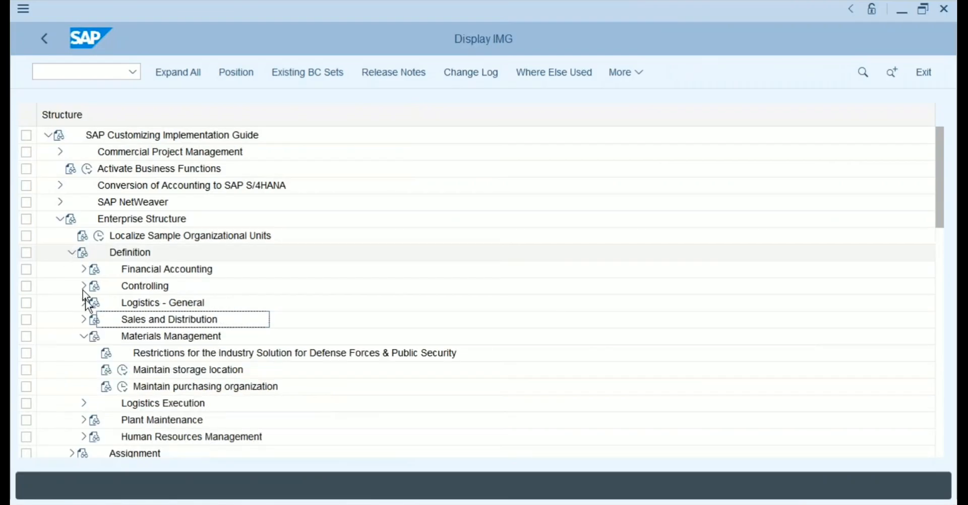
left_click(164, 372)
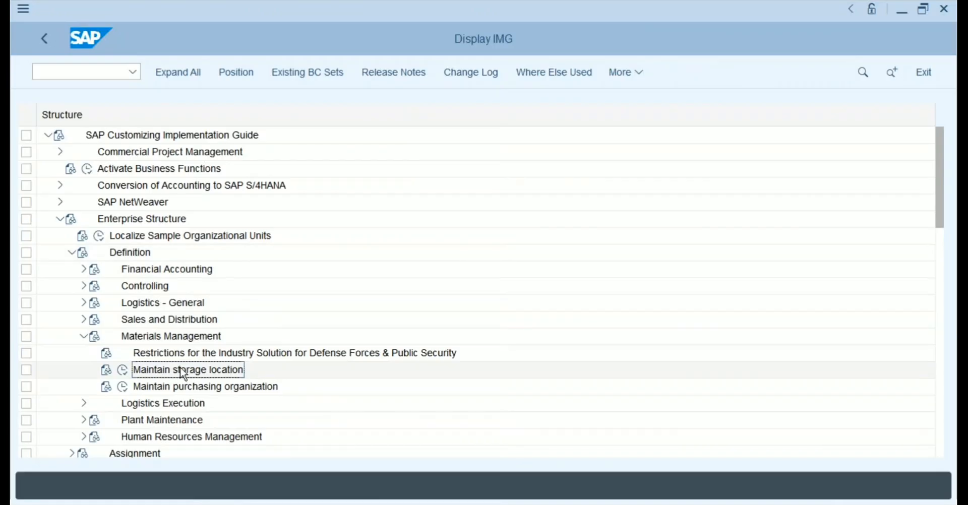
left_click(128, 372)
left_click(326, 224)
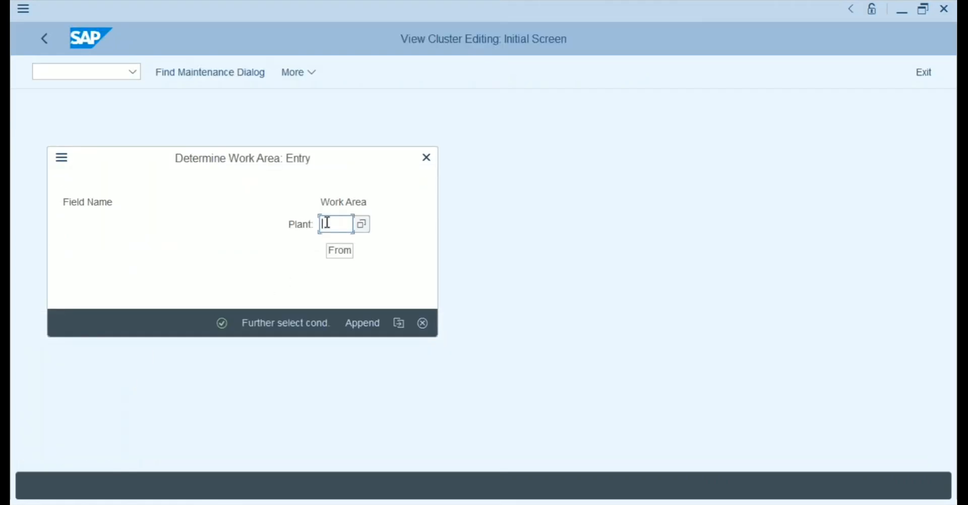
Open new entries for plant PR11 and add storage location US01 'Plant 1- SL1'.
type("pr11")
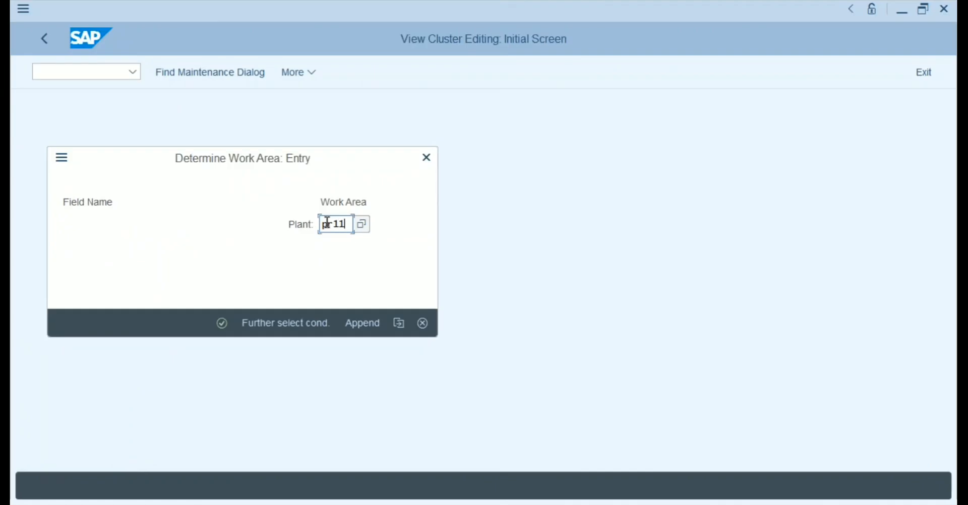
key("Return")
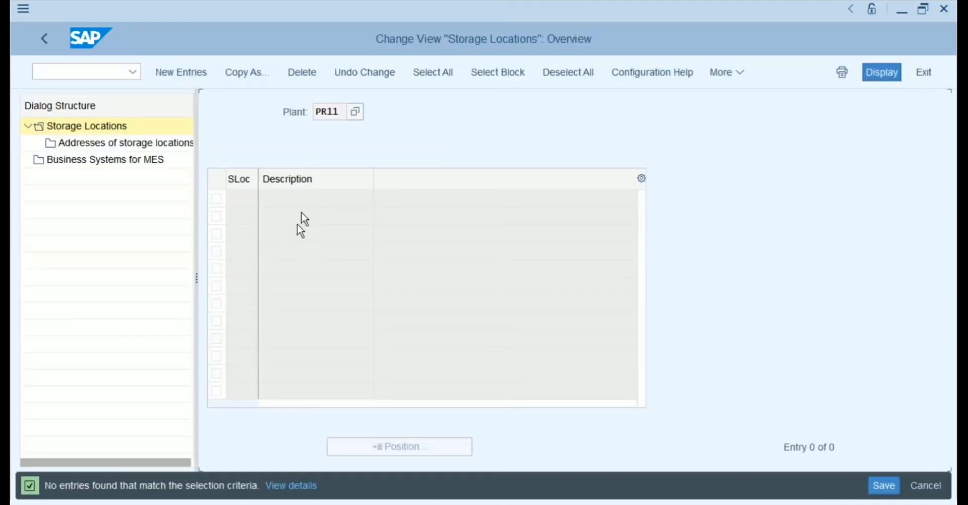
left_click(198, 72)
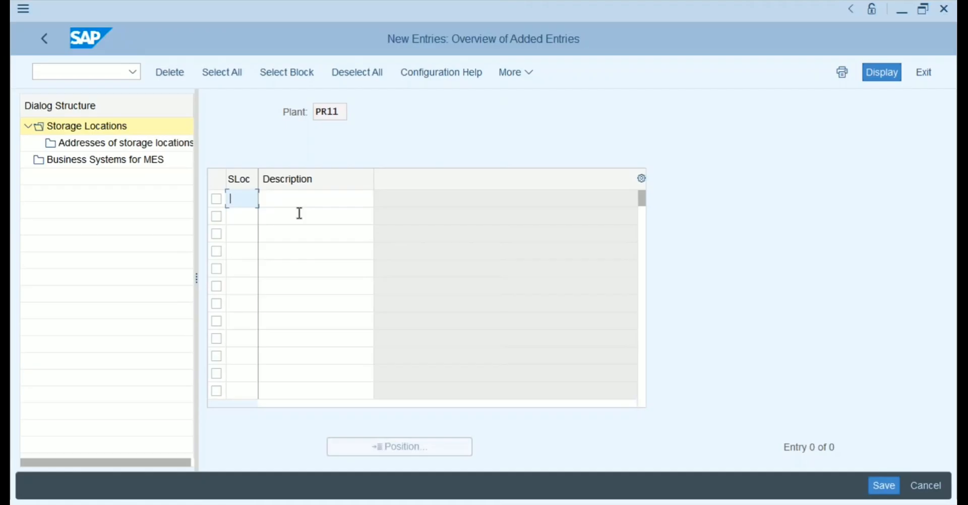
type("US01")
key("Tab")
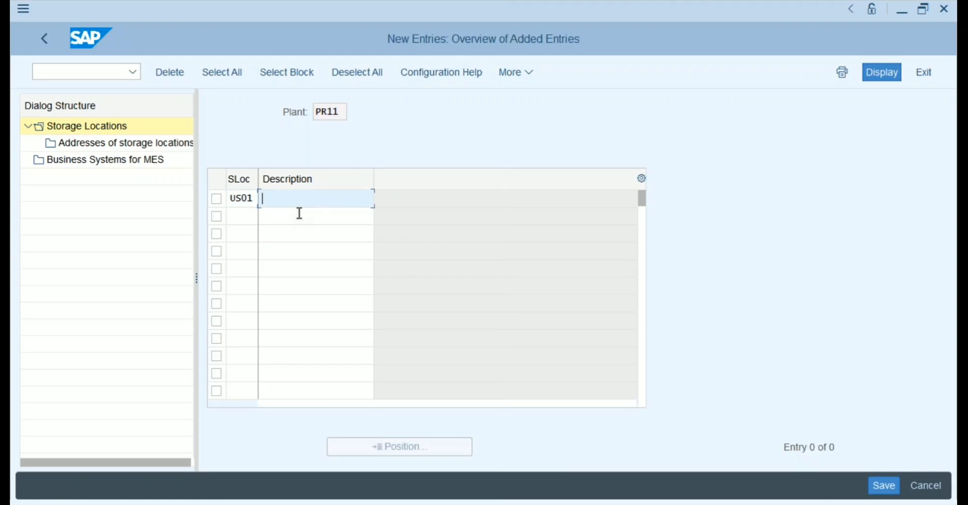
type("Plant 1- SL1")
Add storage location US02 'Plant 2- SL2' and save both PR11 entries.
left_click(247, 216)
type("US02")
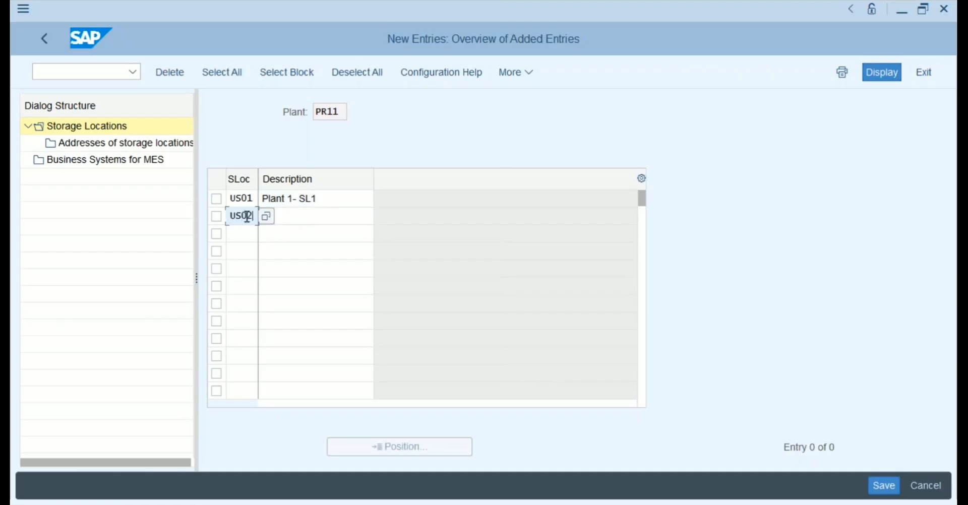
key("Tab")
type("Plan")
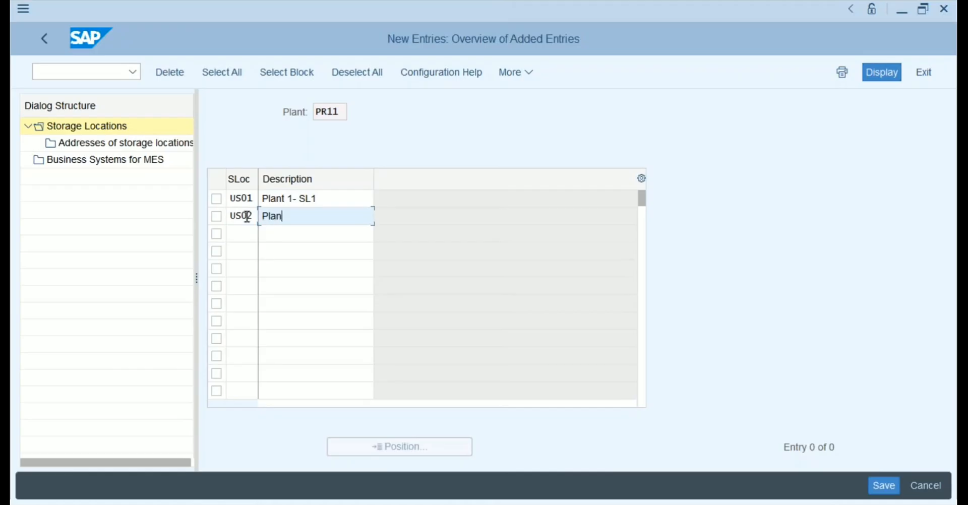
type("t 2- SL2")
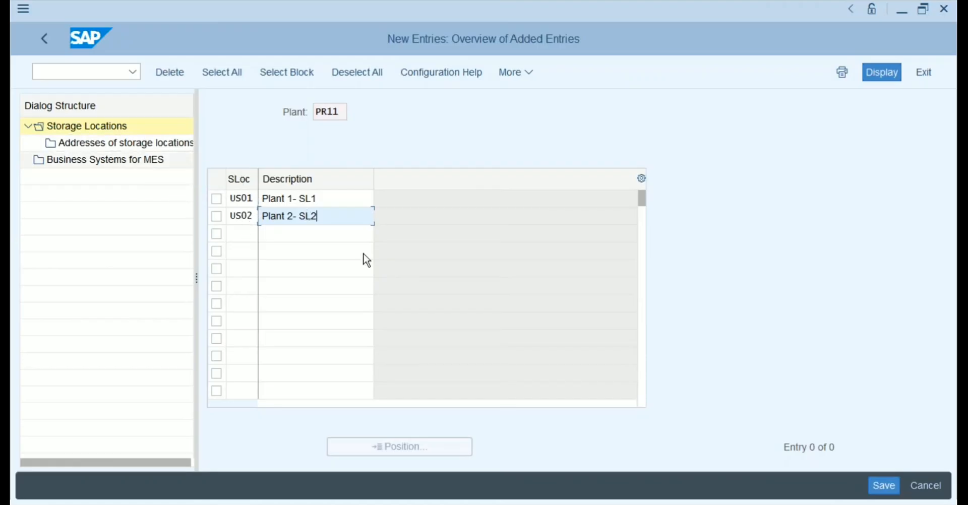
left_click(885, 485)
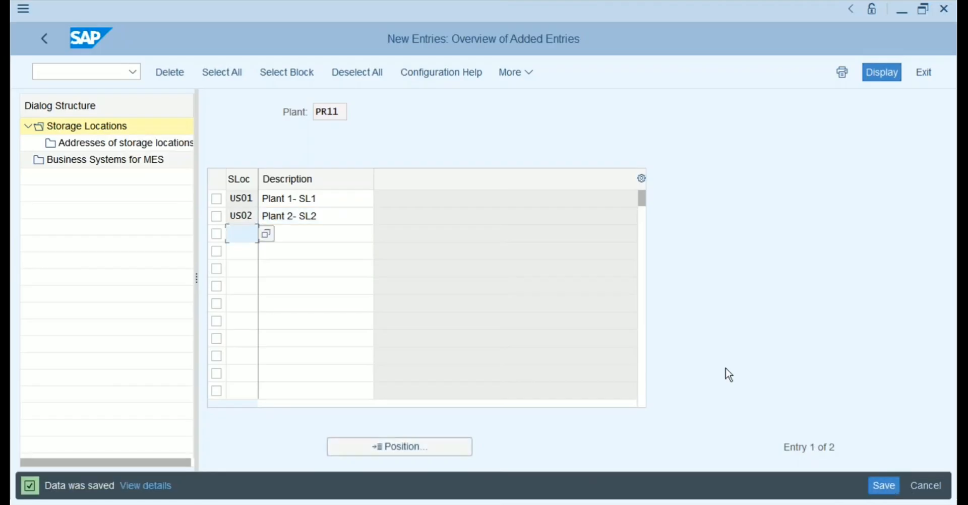
Rerun Maintain storage location for plant PR12 and start new entries.
left_click(43, 38)
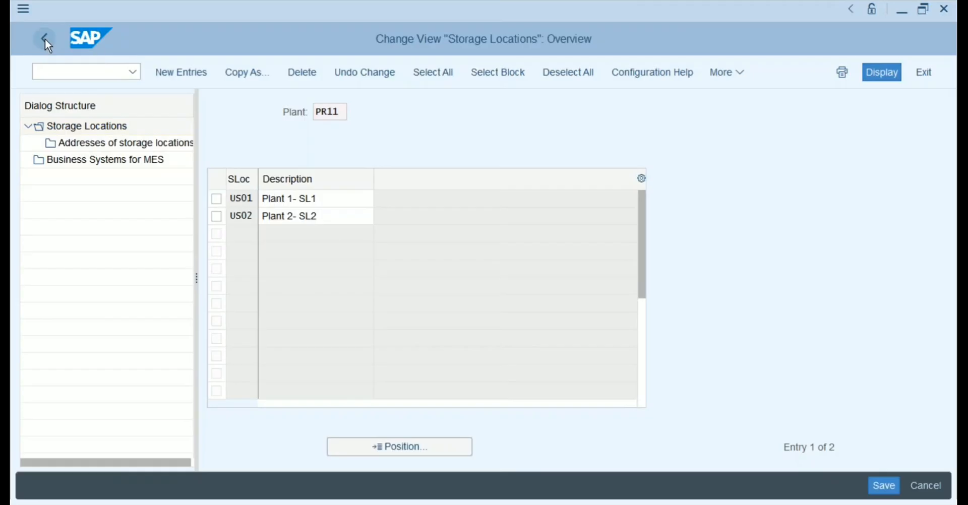
left_click(44, 39)
left_click(123, 371)
left_click(222, 323)
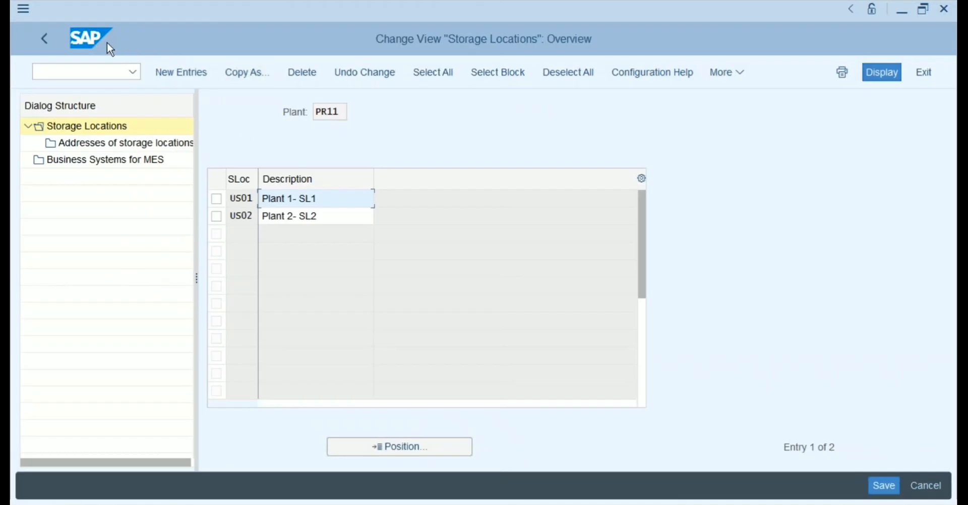
left_click(47, 41)
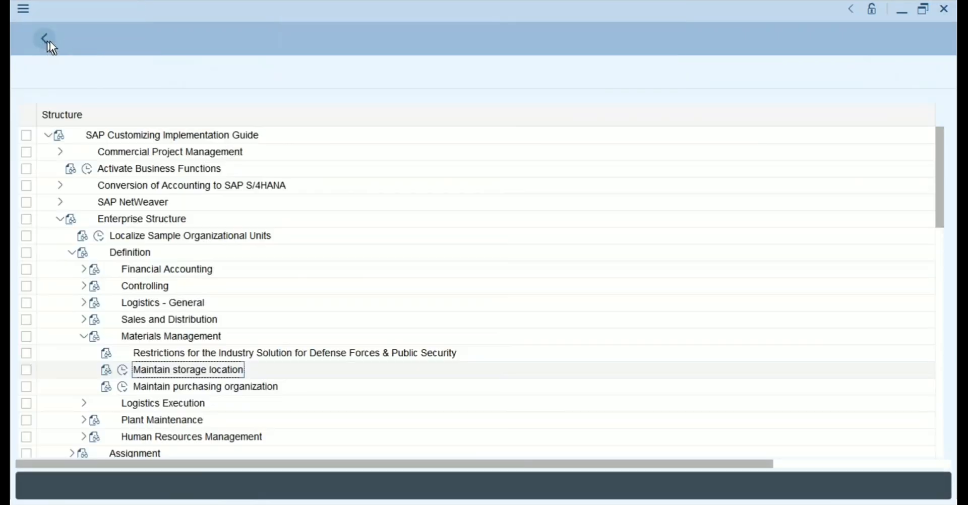
left_click(123, 372)
left_click(349, 225)
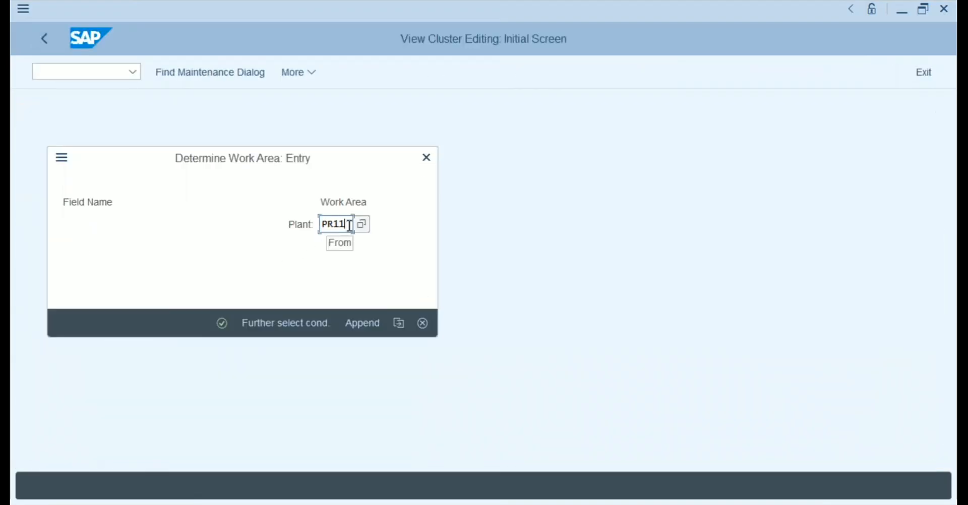
key("BackSpace")
type("2")
key("Return")
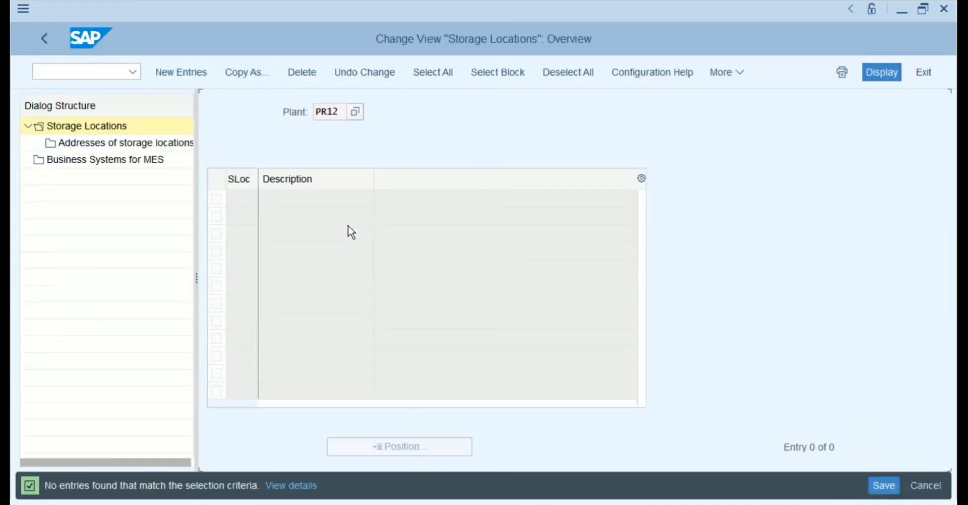
left_click(181, 72)
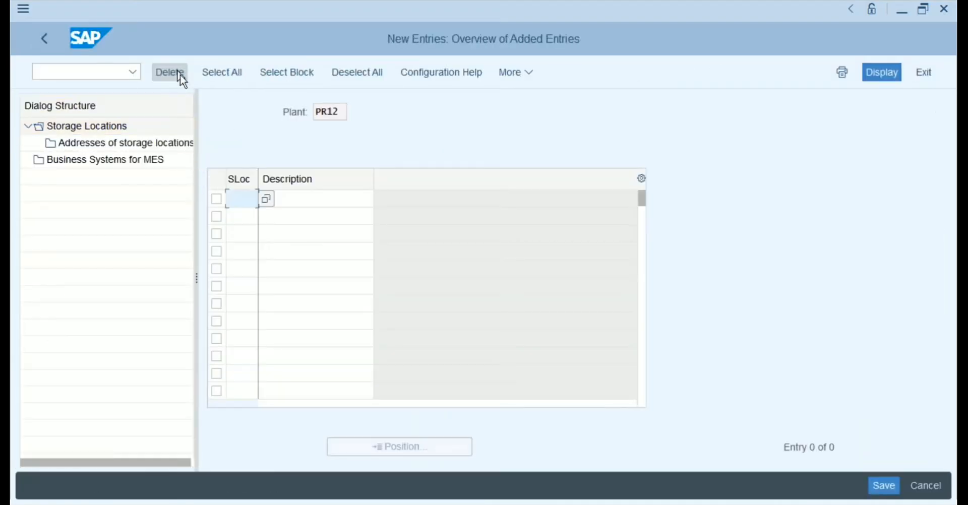
Add storage location US01 with description 'Plant 2- SL1'.
left_click(240, 216)
left_click(241, 199)
type("US01")
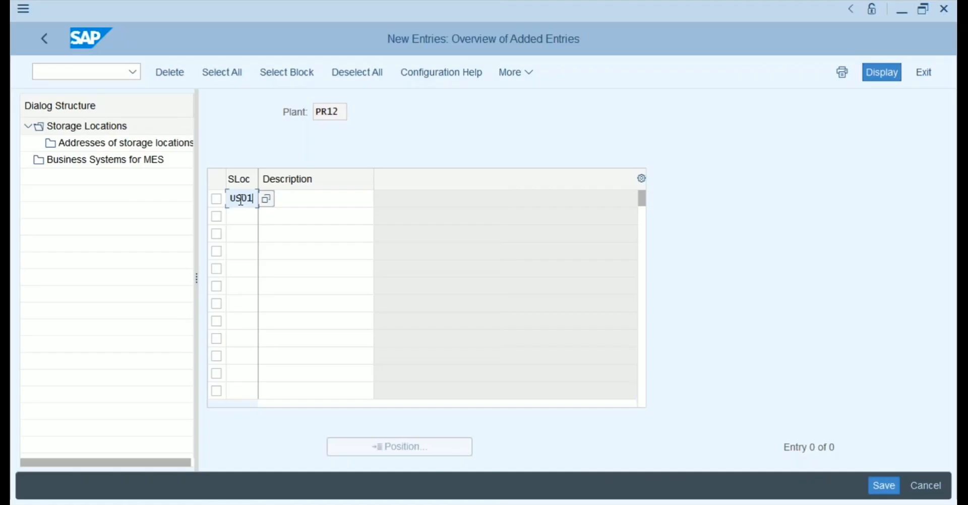
key("Tab")
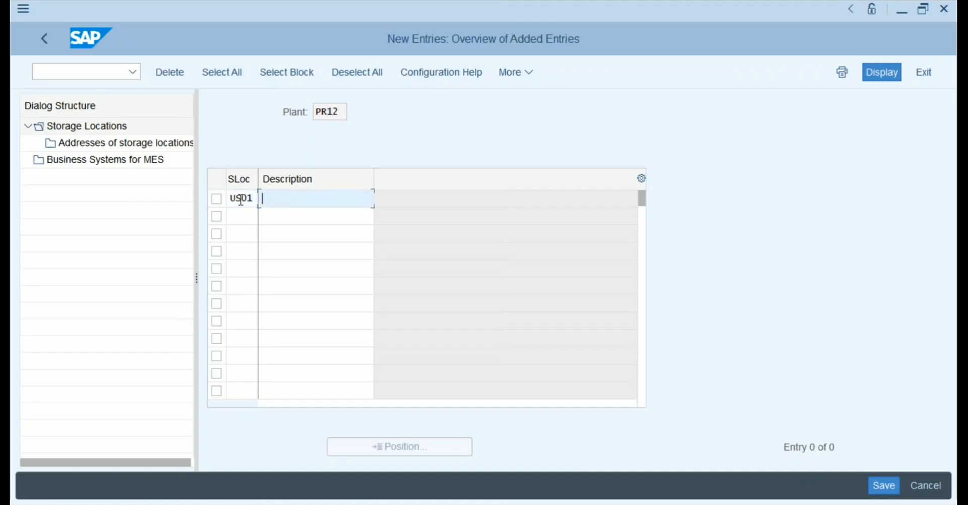
key("Down")
key("Down")
key("Return")
key("Left")
key("Left")
key("Left")
key("Left")
key("Left")
key("shift+Left")
type("2")
Add storage location US02 with description 'Plant 2- SL2'.
left_click(235, 218)
key("Down")
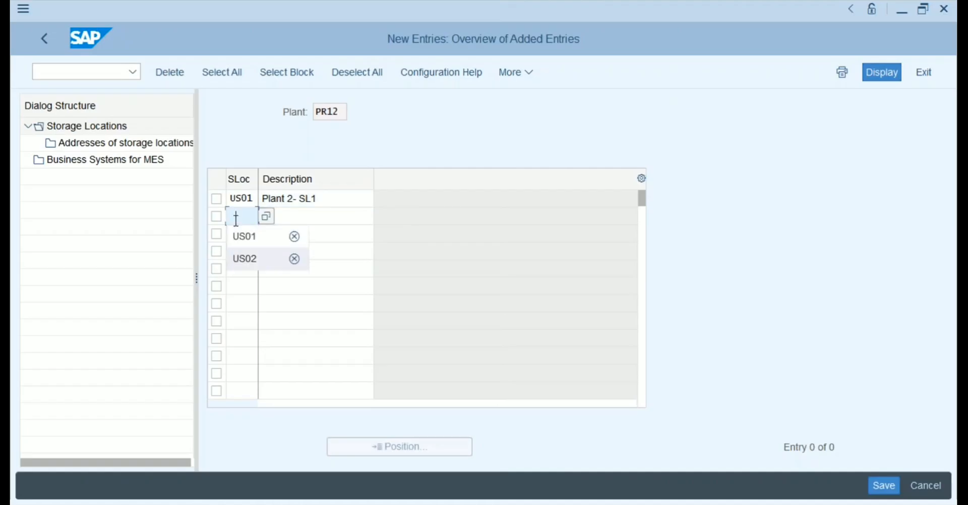
key("Return")
key("Tab")
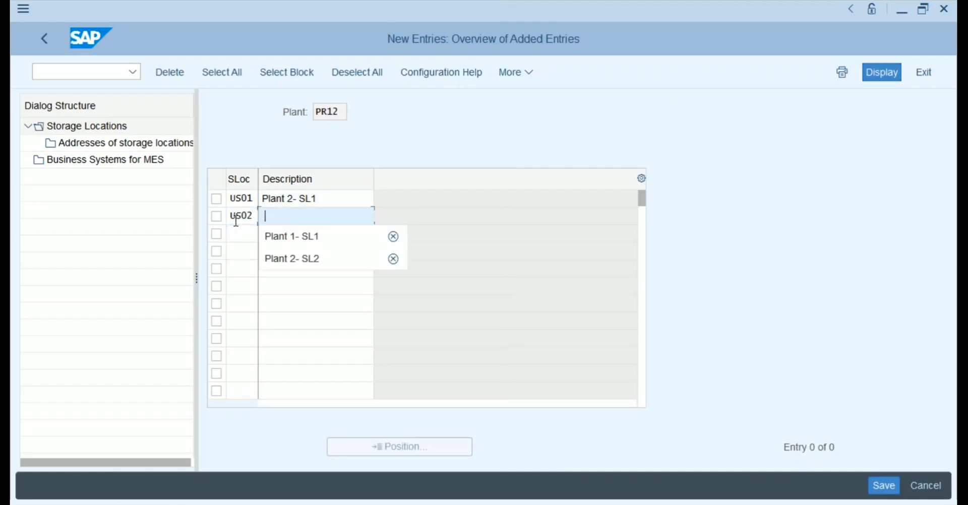
key("Down")
key("Down")
key("Return")
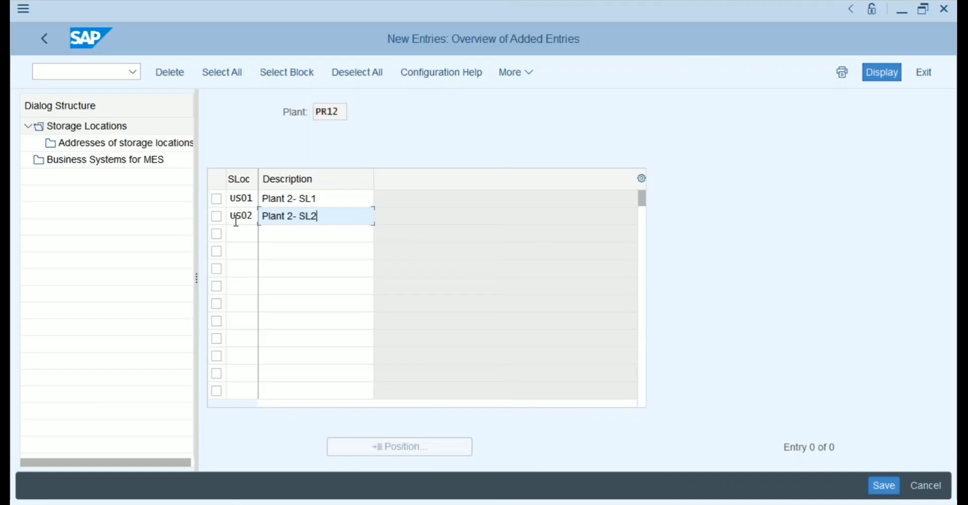
Enter a third row repeating US01 'Plant 1- SL1', which triggers a duplicate-key error.
left_click(240, 235)
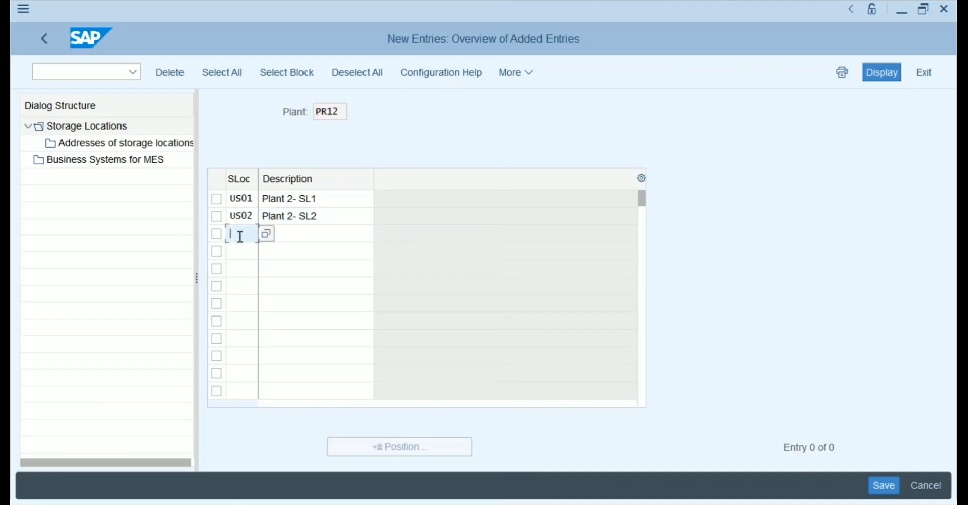
type("US01")
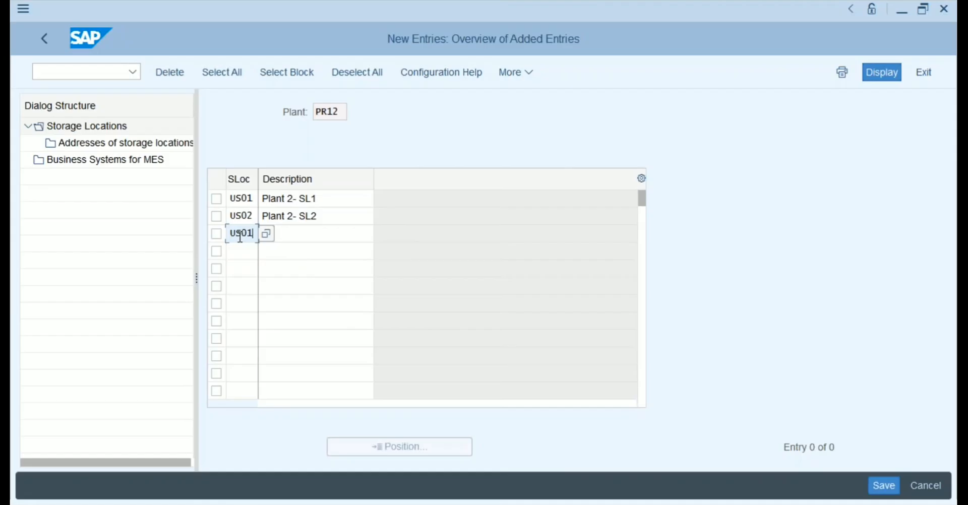
key("Tab")
key("Down")
key("Down")
key("Return")
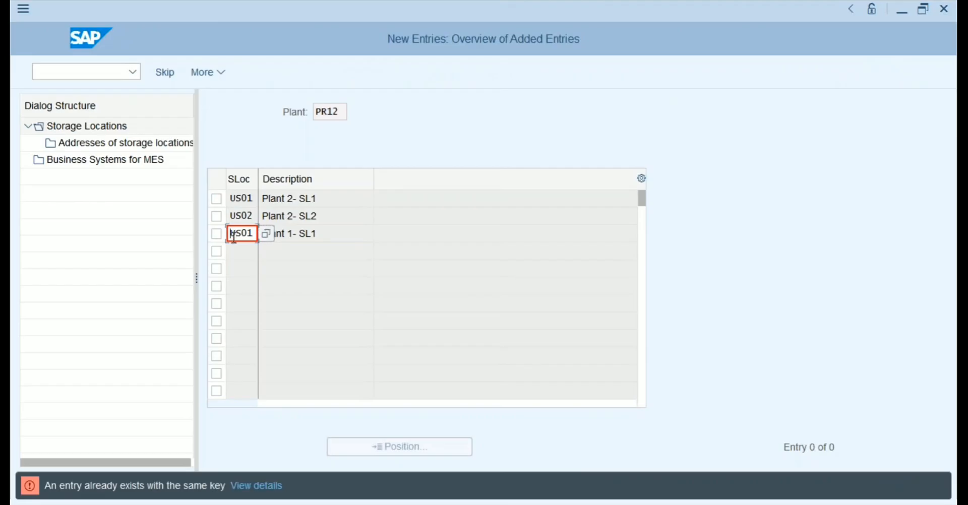
Clear the duplicate US01 code and description from the third row.
key("Right")
key("Right")
key("Right")
key("Right")
key("BackSpace")
key("BackSpace")
key("BackSpace")
key("BackSpace")
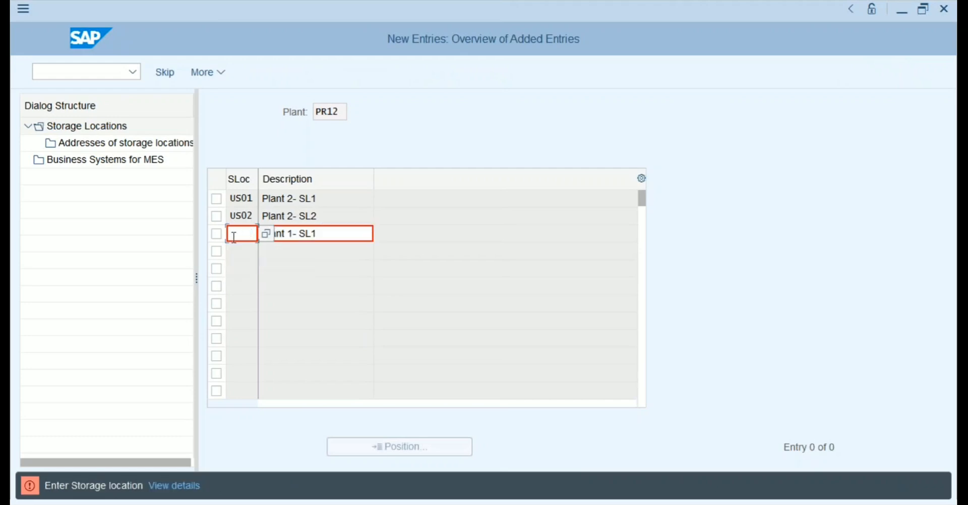
key("Tab")
key("Right")
key("Right")
key("Right")
key("Right")
key("Right")
key("Right")
key("Right")
key("Right")
key("Right")
key("Right")
key("Right")
key("Right")
key("BackSpace")
key("BackSpace")
key("BackSpace")
key("BackSpace")
key("BackSpace")
key("BackSpace")
key("BackSpace")
key("BackSpace")
key("BackSpace")
key("BackSpace")
key("BackSpace")
key("BackSpace")
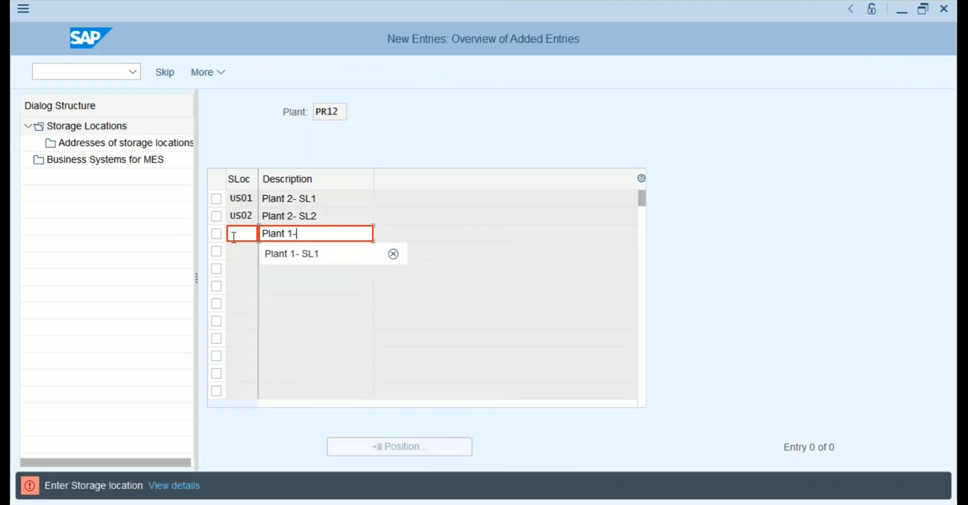
left_click(234, 237)
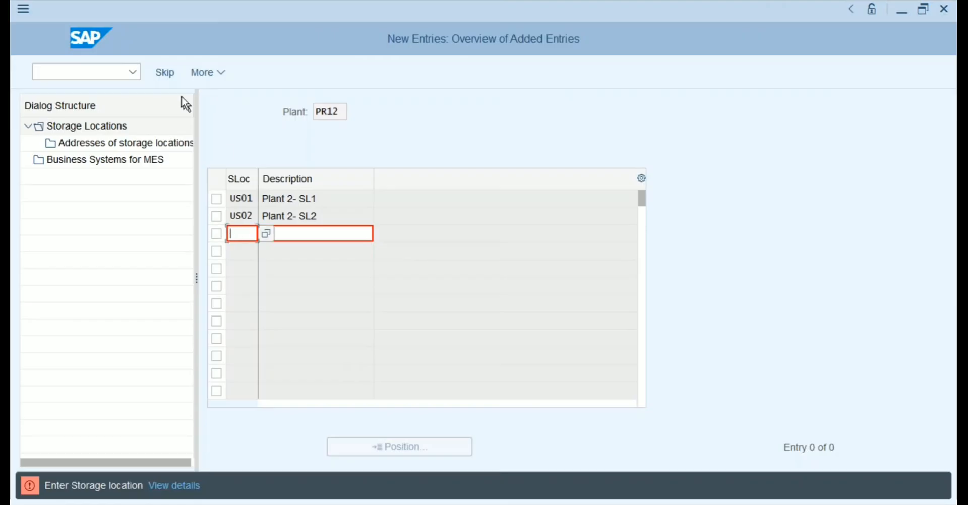
Discard the blank third row with More > Cancel and save PR12's storage locations.
left_click(165, 73)
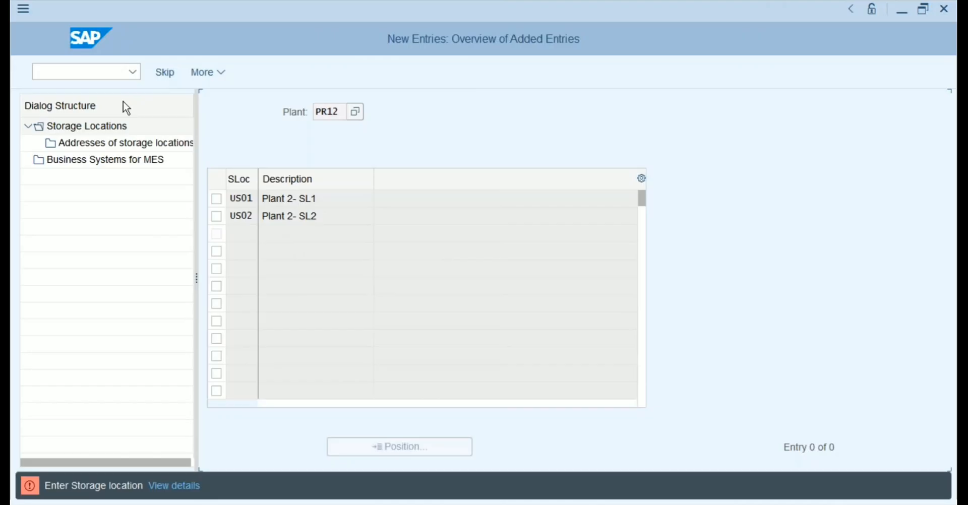
left_click(167, 78)
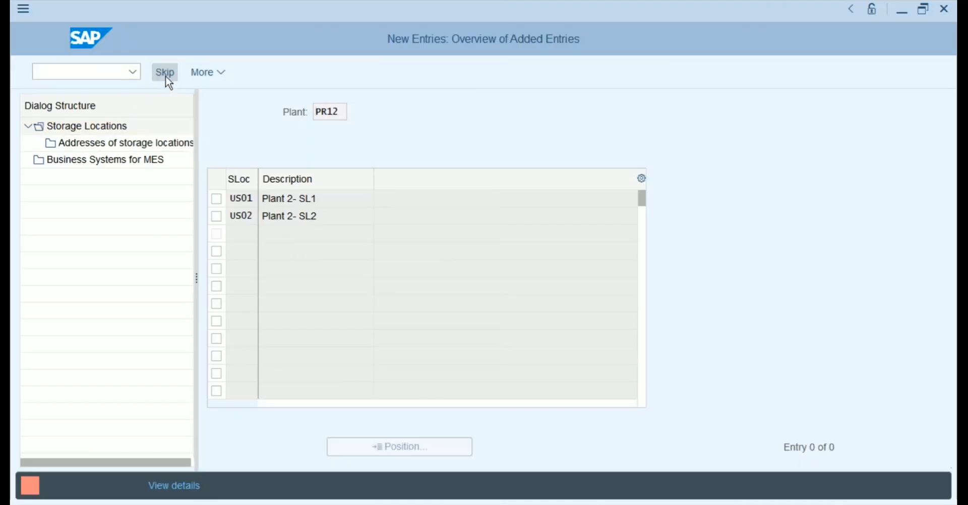
left_click(220, 73)
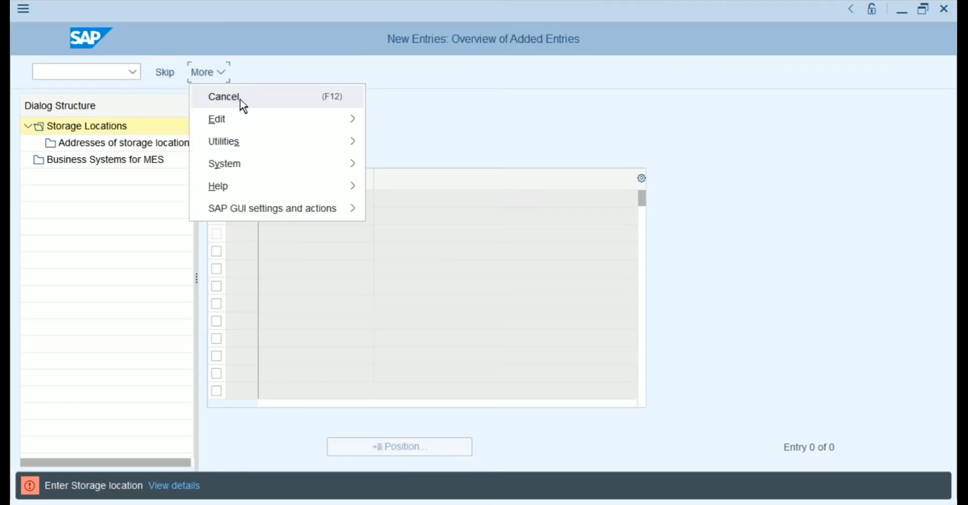
left_click(240, 99)
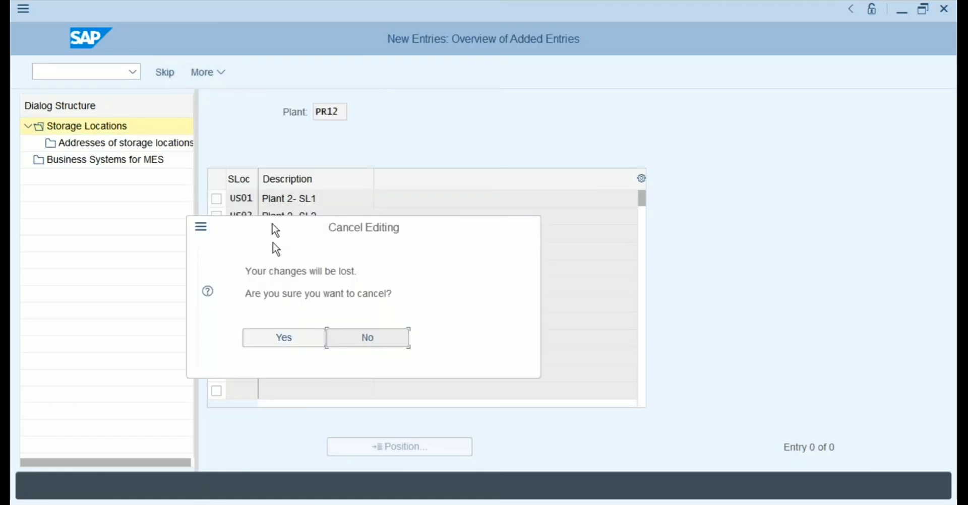
left_click(283, 337)
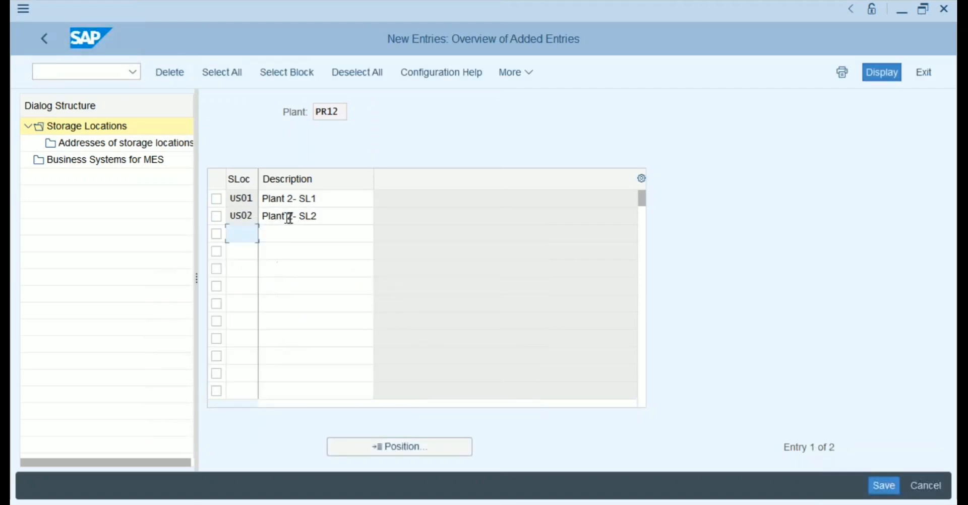
left_click(877, 486)
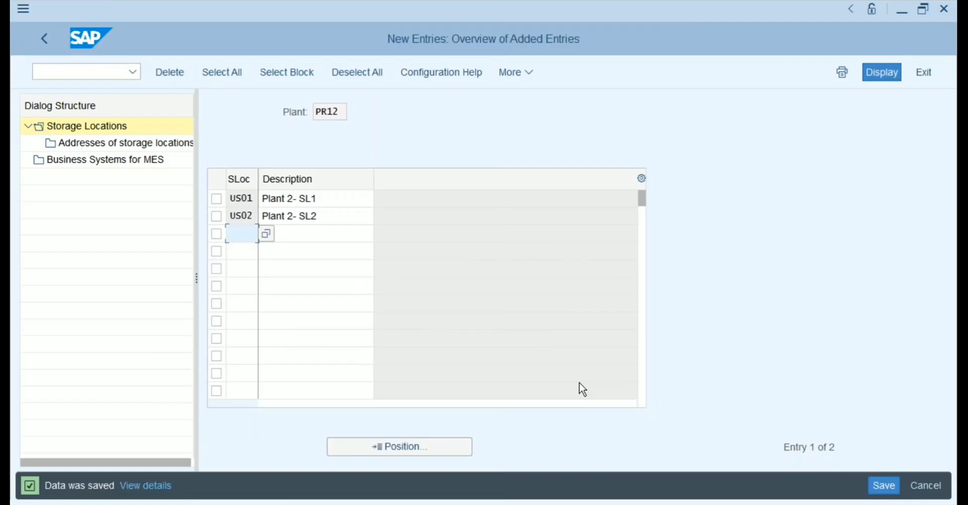
Back out twice to Display IMG and collapse the Enterprise Structure branch.
left_click(44, 40)
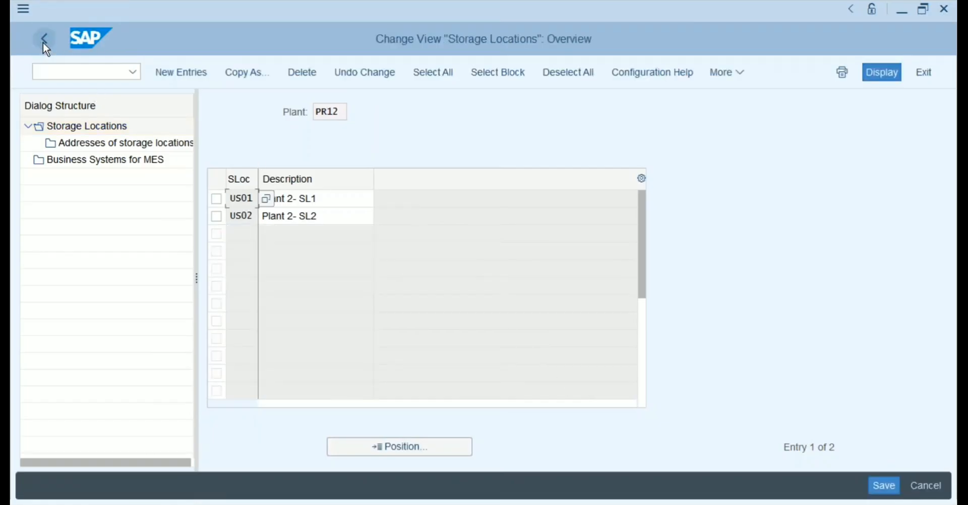
left_click(44, 42)
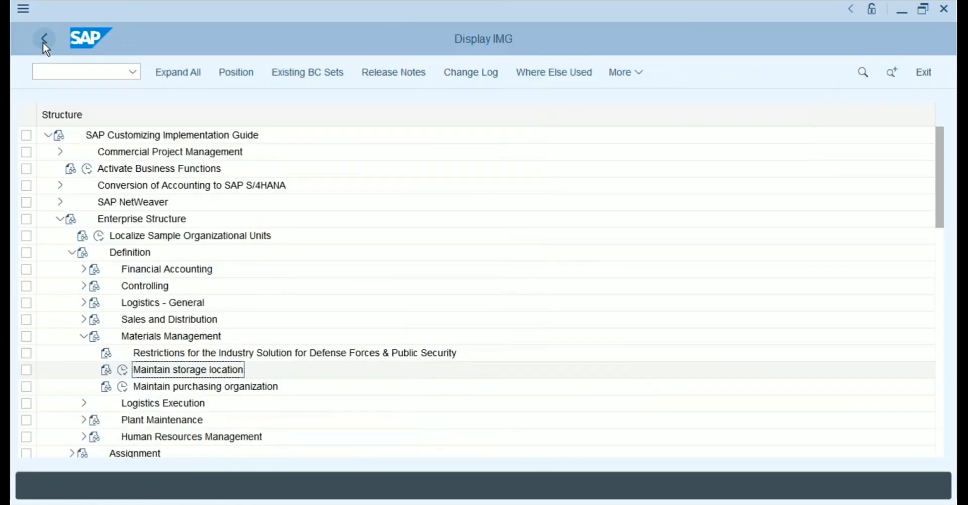
left_click(62, 221)
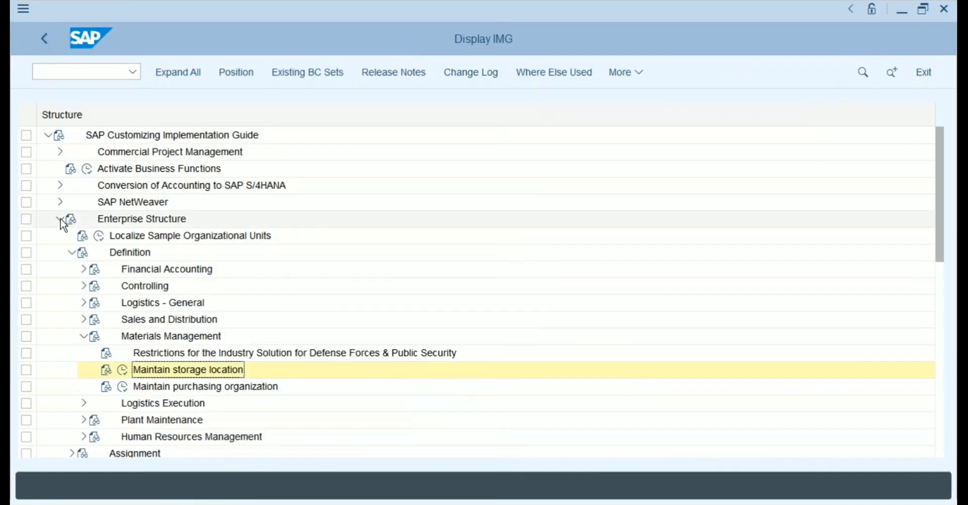
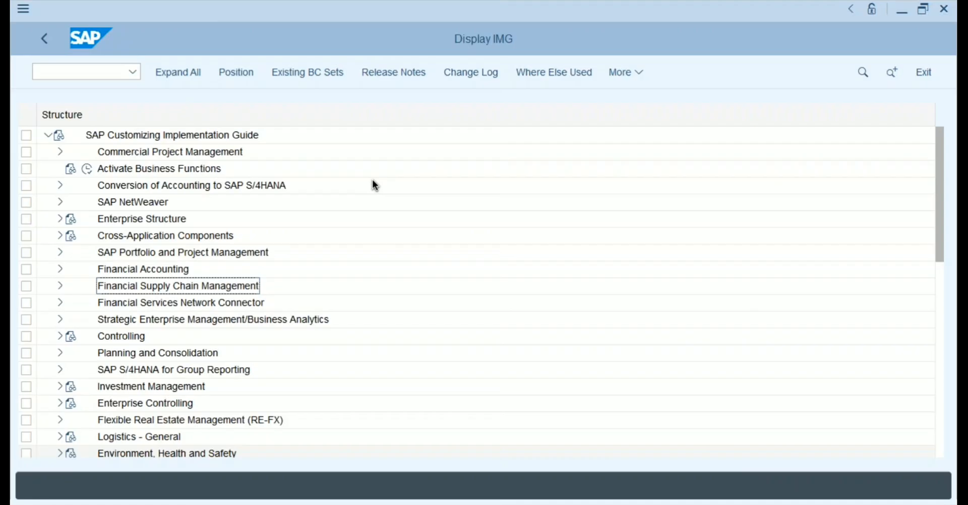
Switch from SAP GUI's Display IMG to the Keynote SAP Procurement presentation.
key("super+Tab")
key("super+Tab")
key("super+Tab")
key("super+Tab")
key("super+Tab")
key("super+Tab")
key("super+Tab")
key("super+Tab")
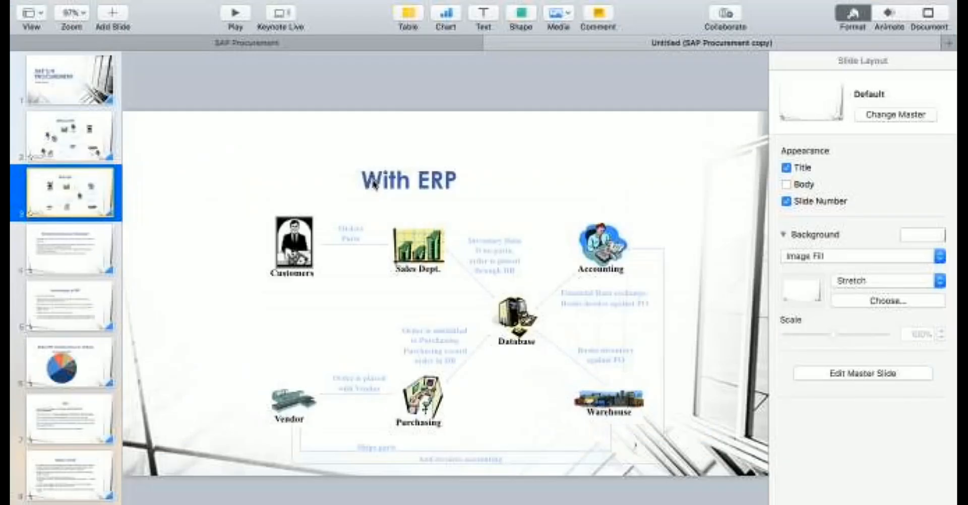
Select slide 4, 'Enterprise Resource Planning?', and advance to slide 5, 'Advantages of ERP'.
left_click(60, 246)
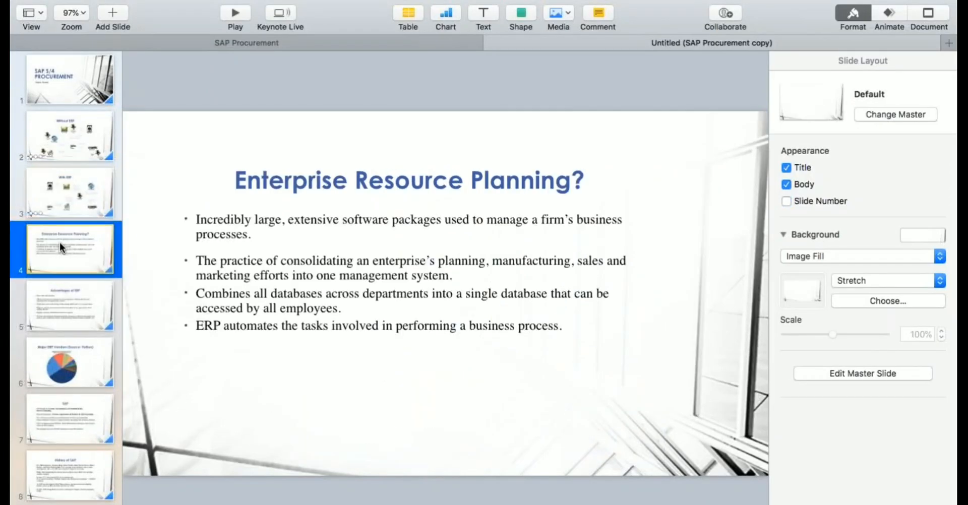
key("Down")
key("Down")
key("Down")
key("Down")
key("Down")
key("Down")
key("Down")
key("Down")
key("Down")
key("Down")
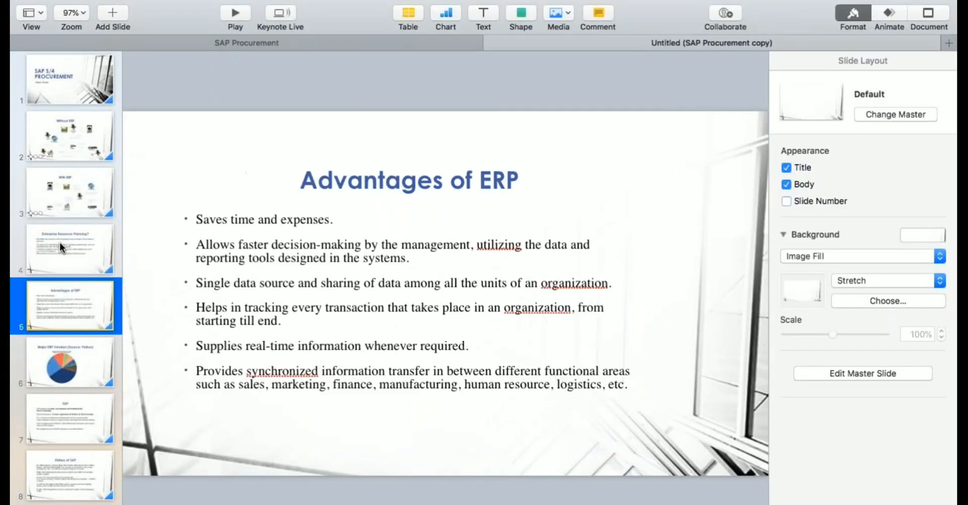